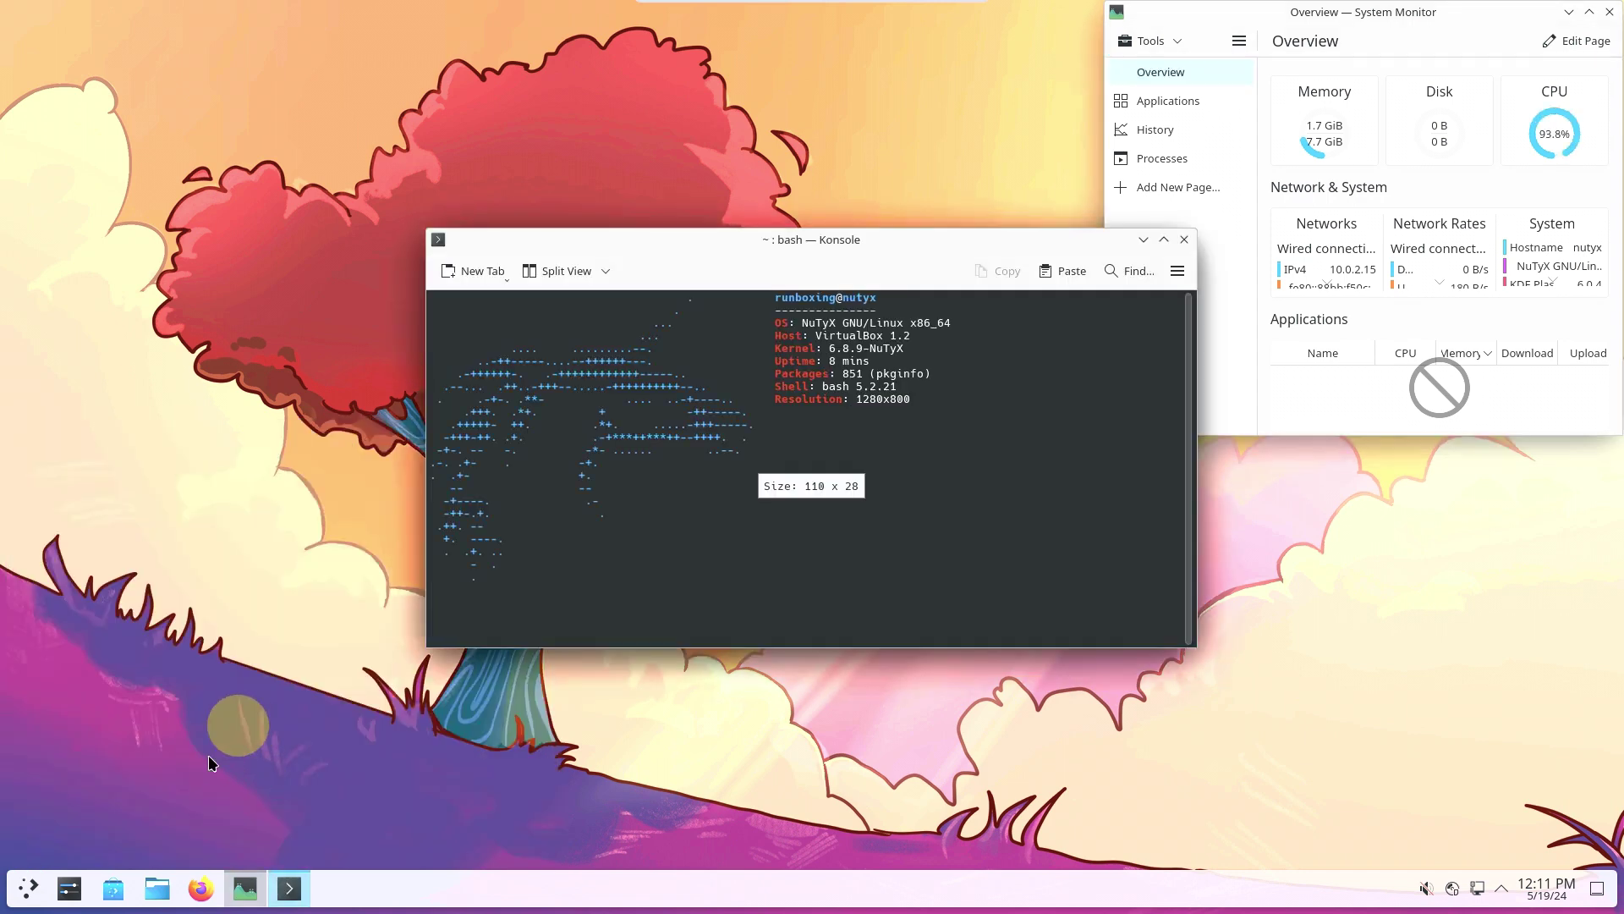
Move the terminal window to the desktop's upper-left corner and enlarge it to fill the area beside System Monitor.
left_click_drag(724, 251, 300, 24)
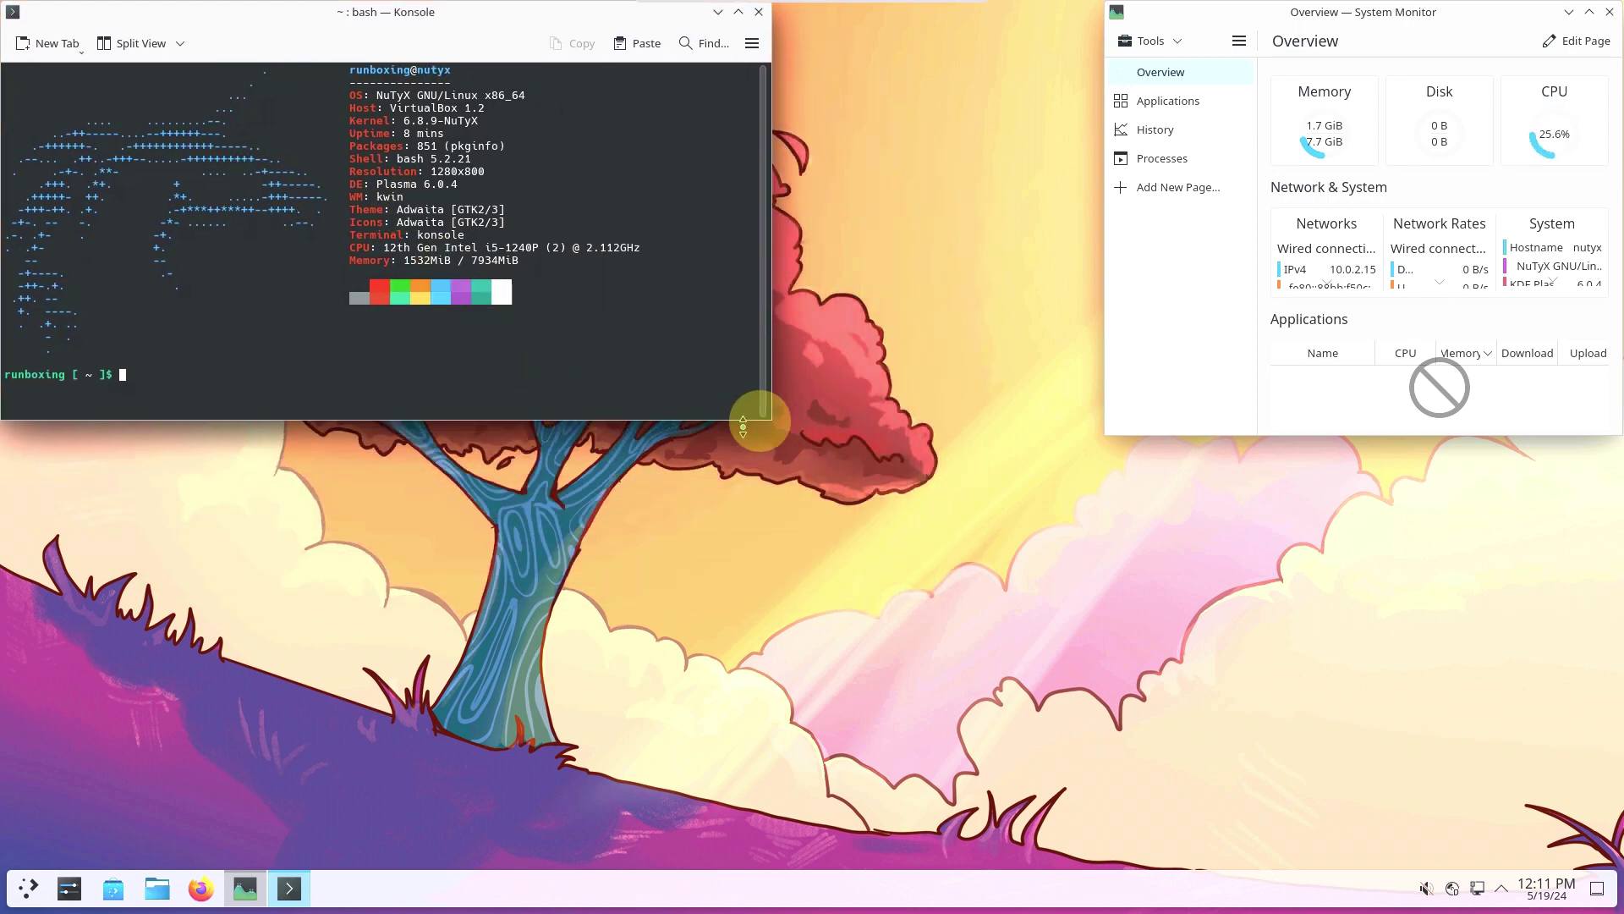
left_click_drag(771, 421, 1108, 898)
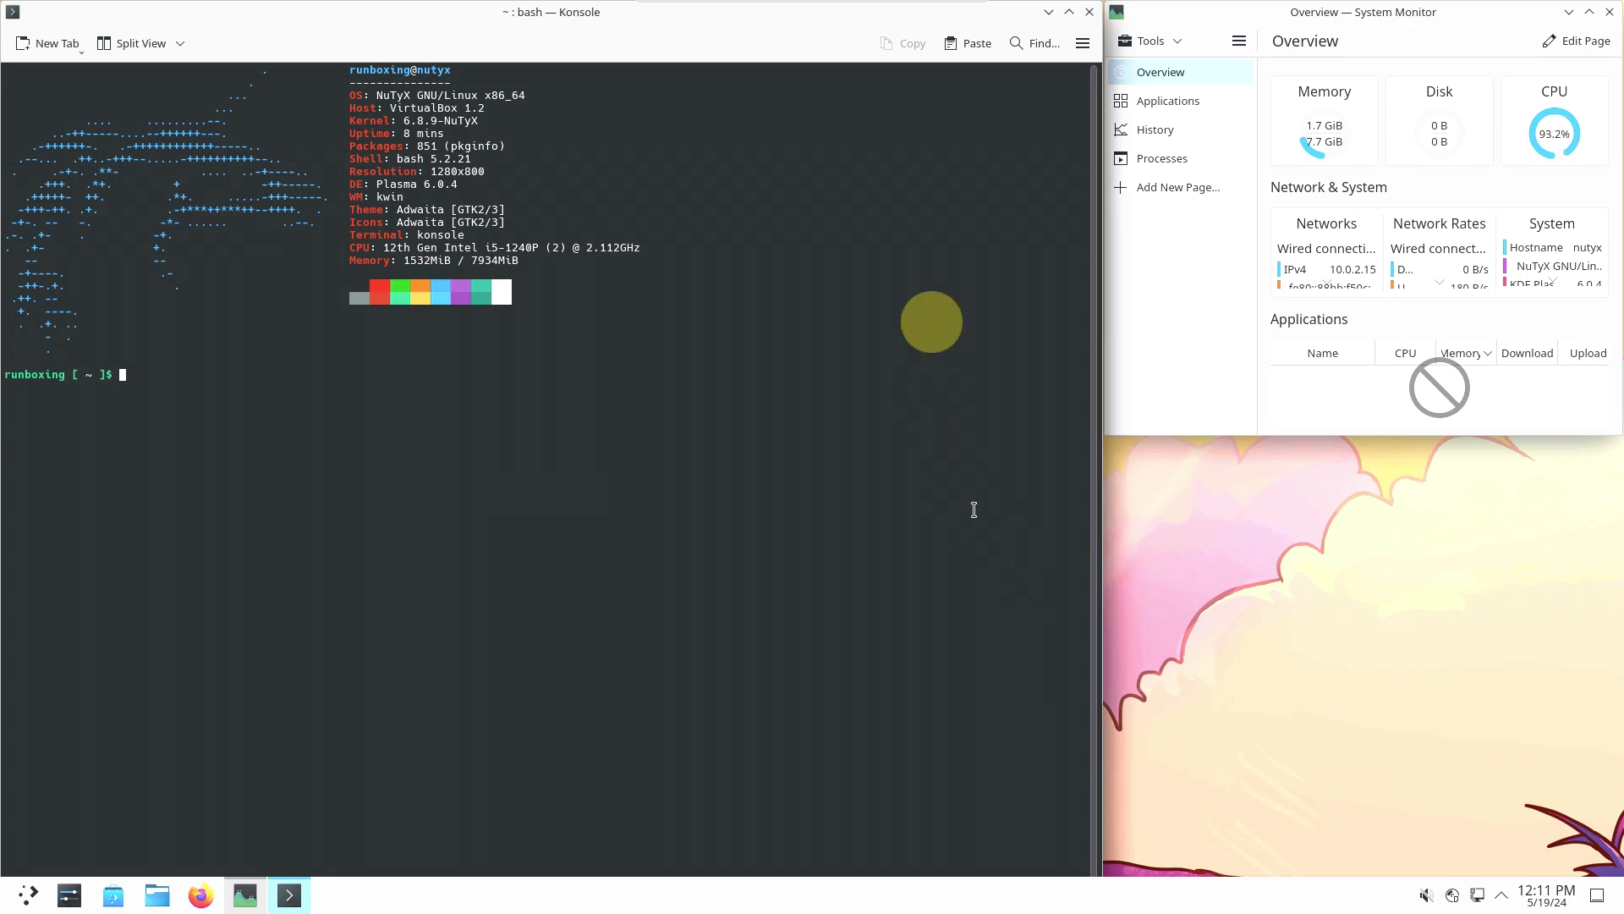
Check the terminal's version in its About Konsole information and close the dialog.
left_click(1084, 44)
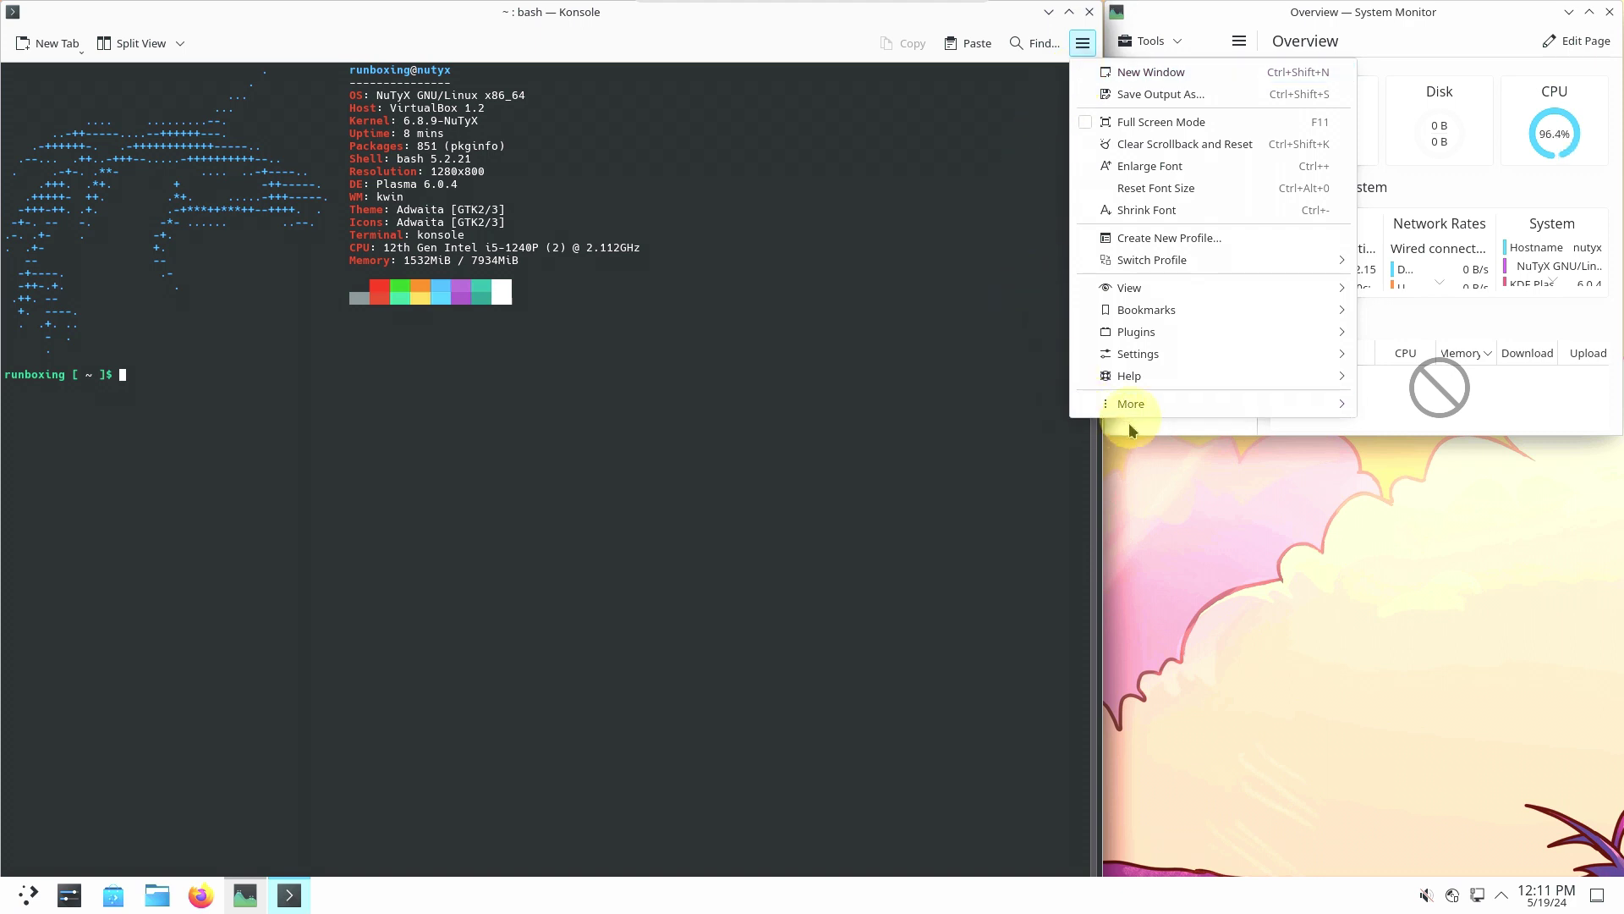
mouse_move(1125, 374)
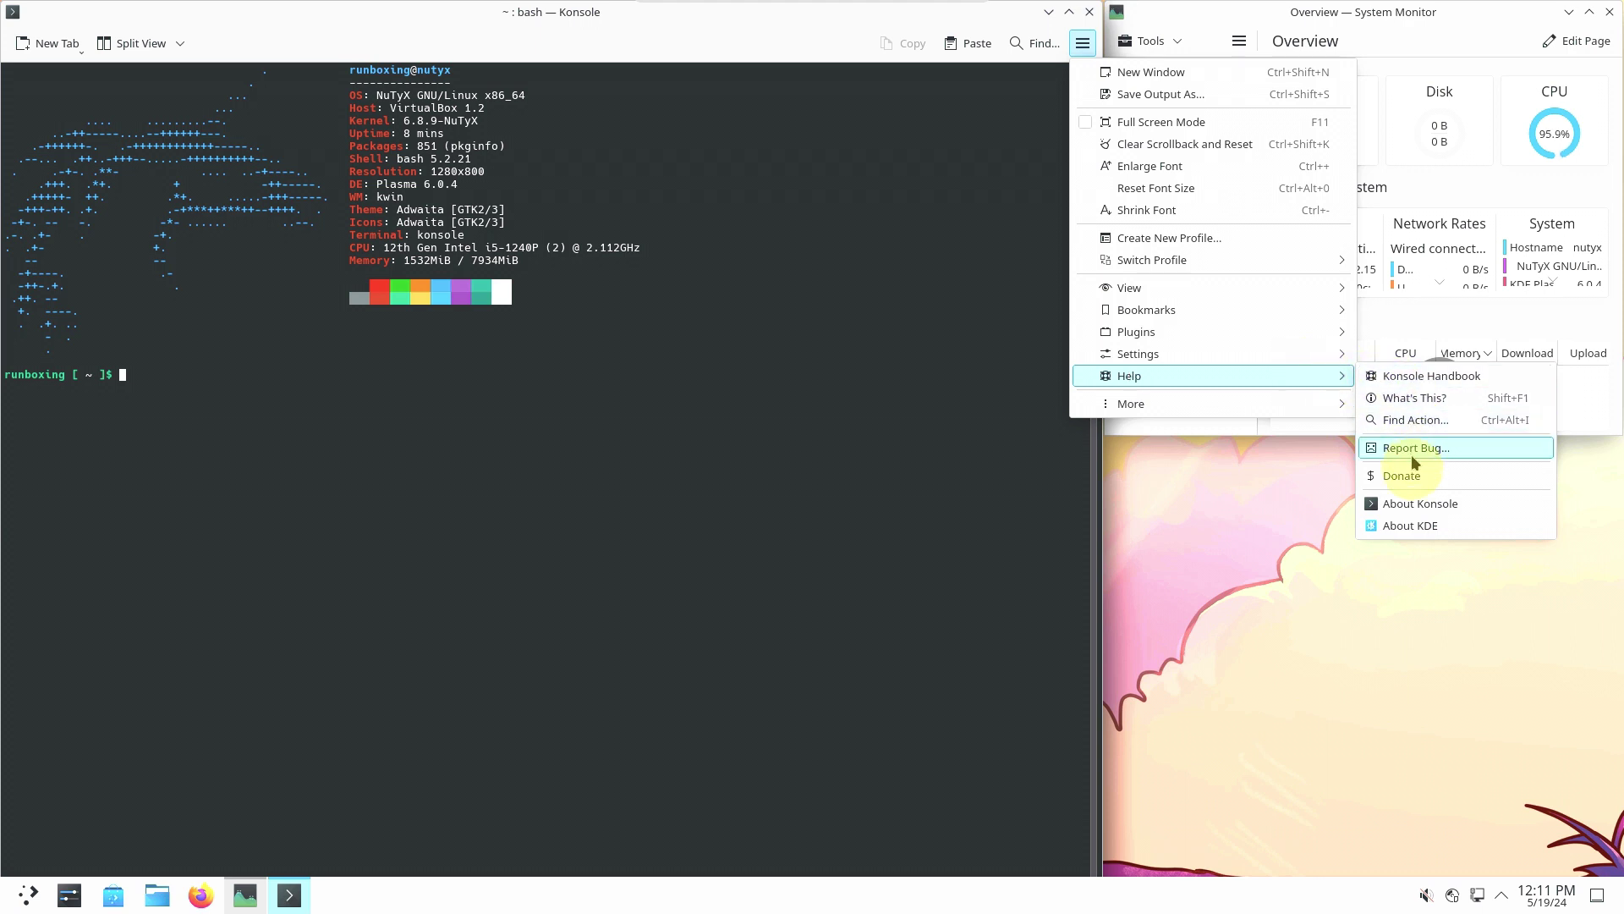
left_click(1413, 505)
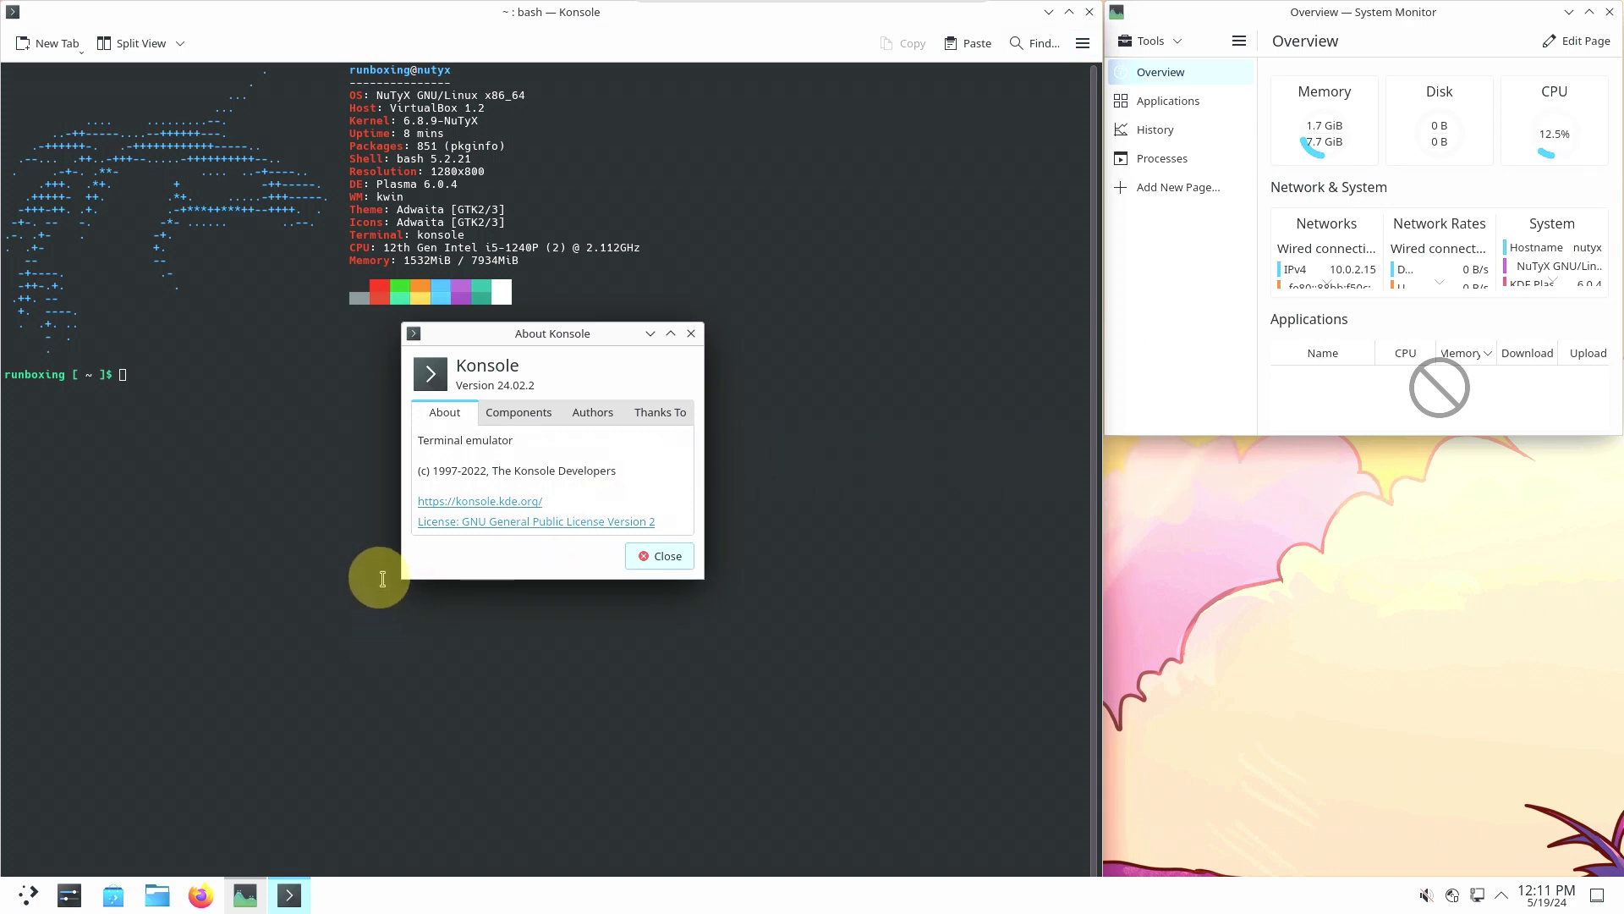
left_click(670, 560)
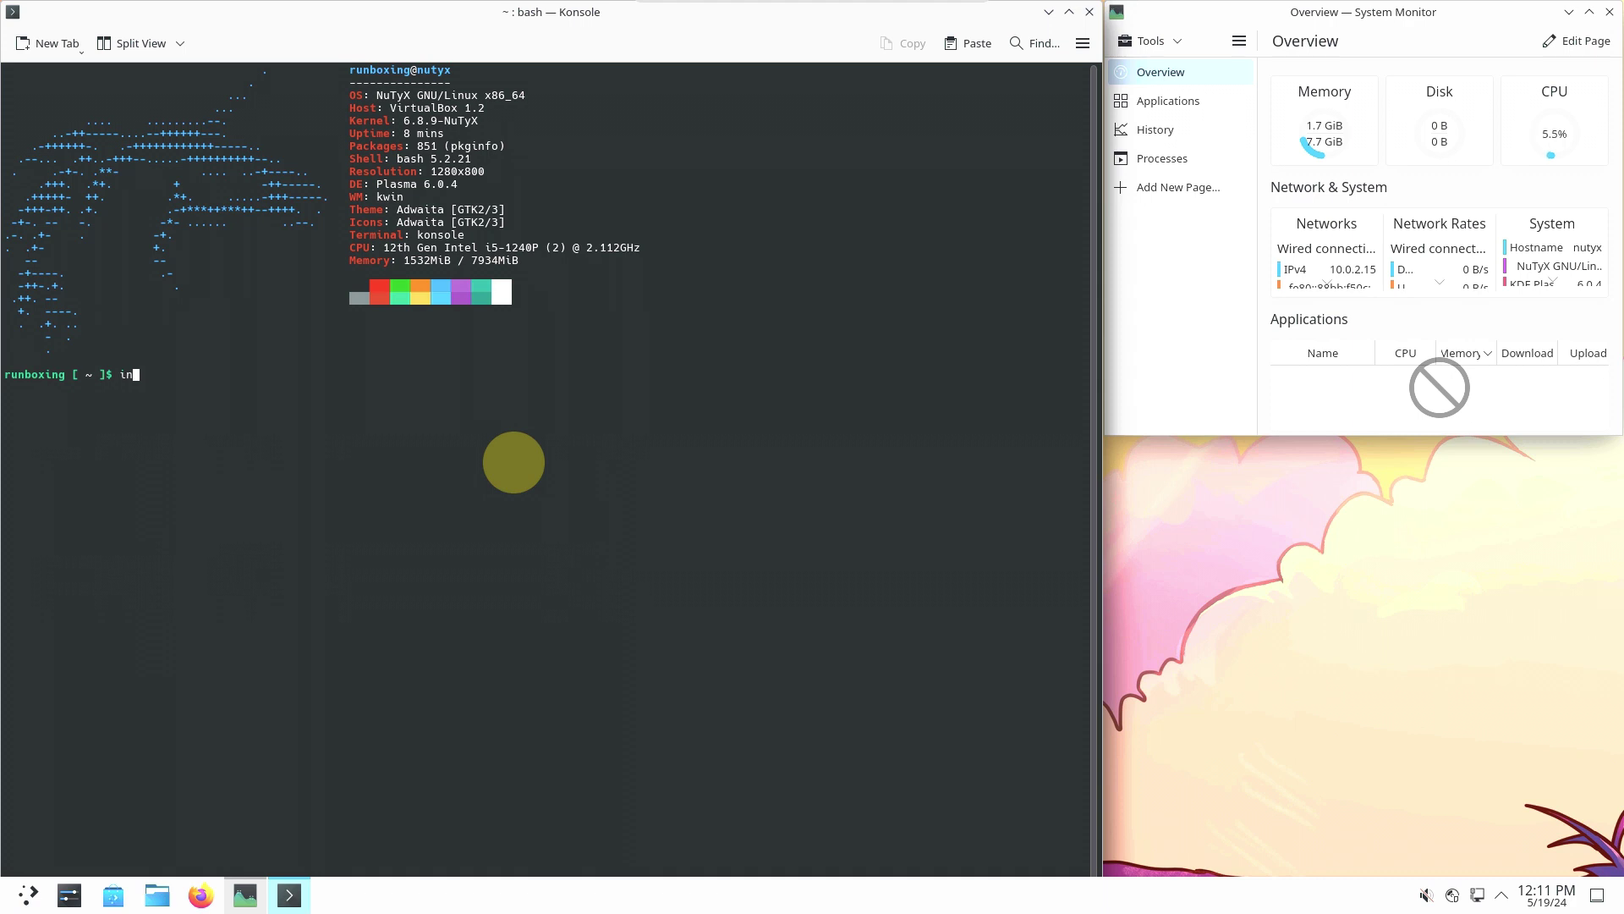
Try to query system information in the terminal with inxi and cat /etc/issue.
key("Return")
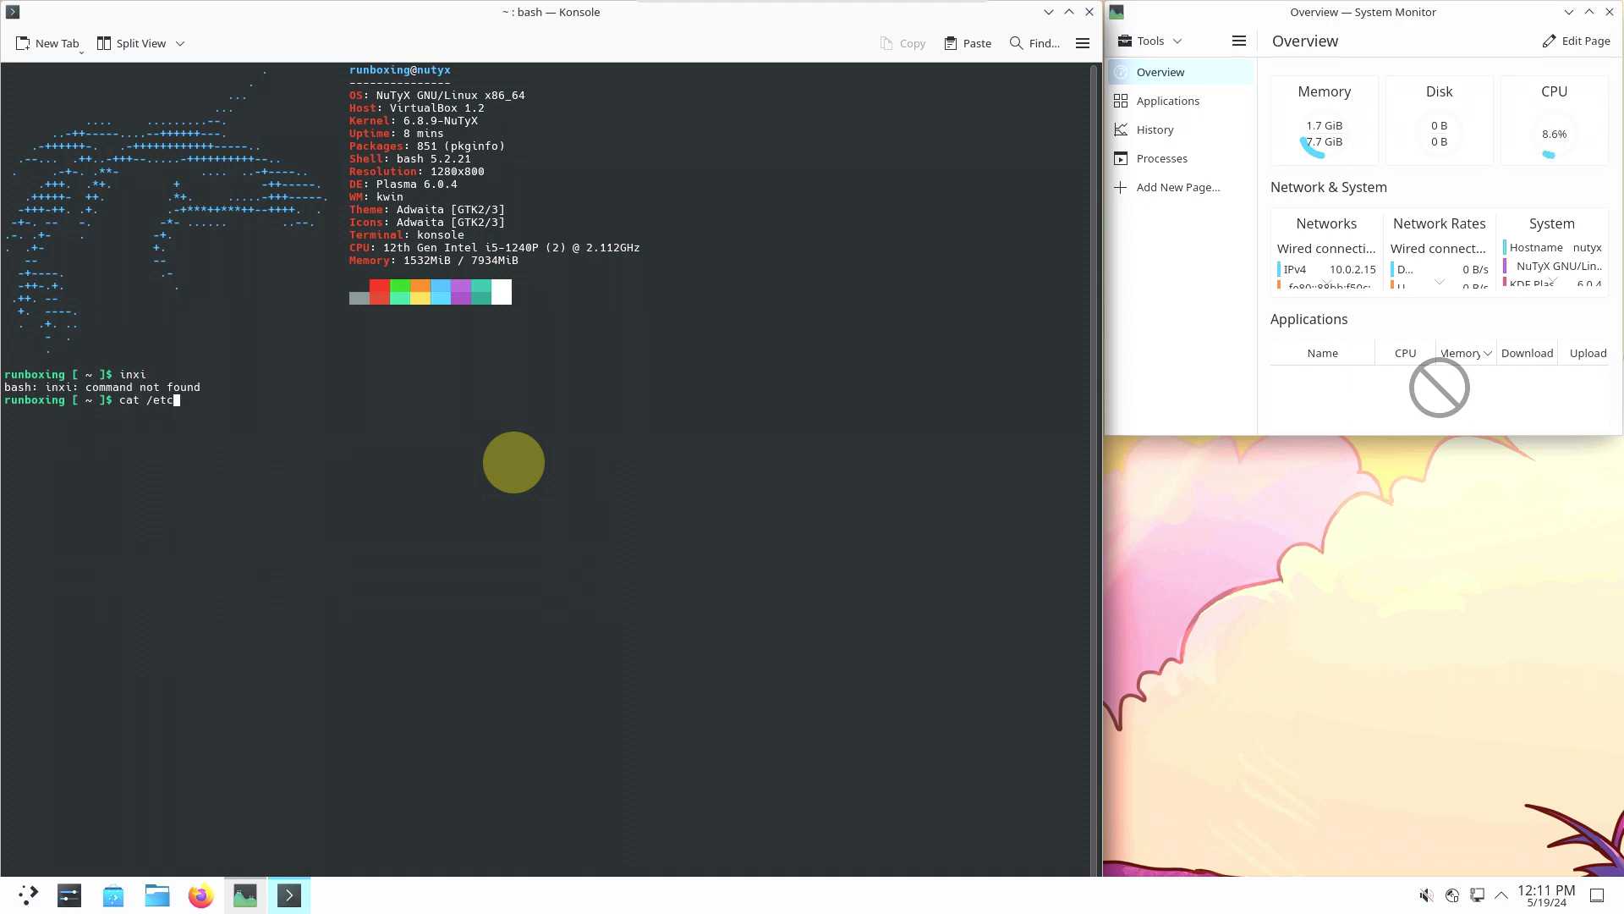
type("cat /etc/issue")
key("Return")
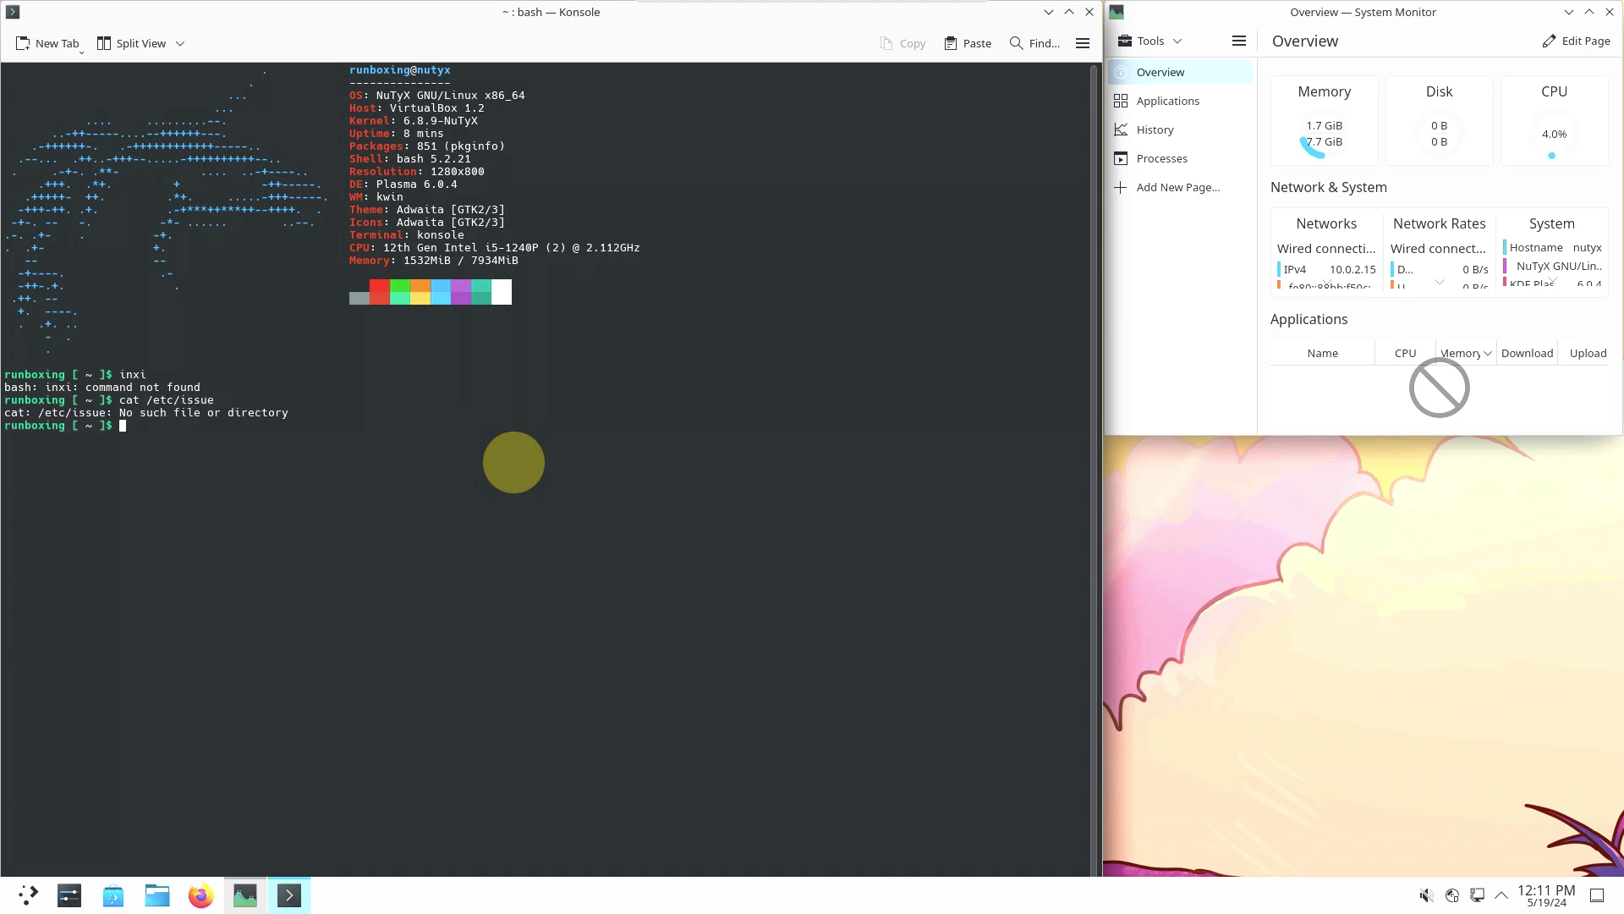
Run uname -a, uname -r and neofetch in the terminal to display kernel and system details.
type("uname -a")
key("Return")
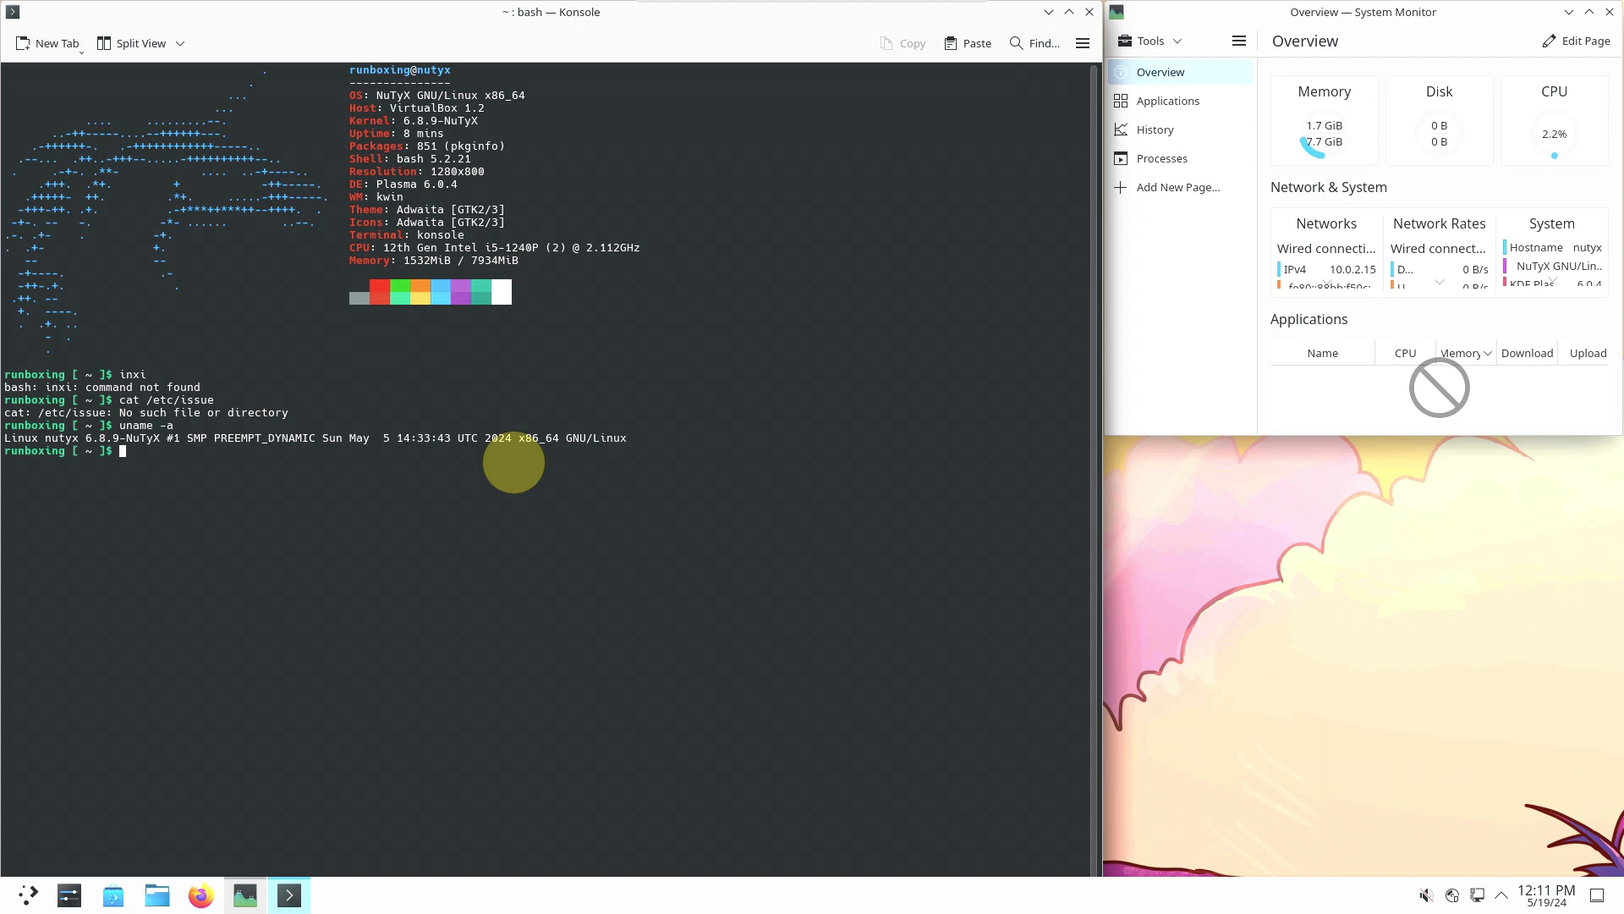
type("uname -r")
key("Return")
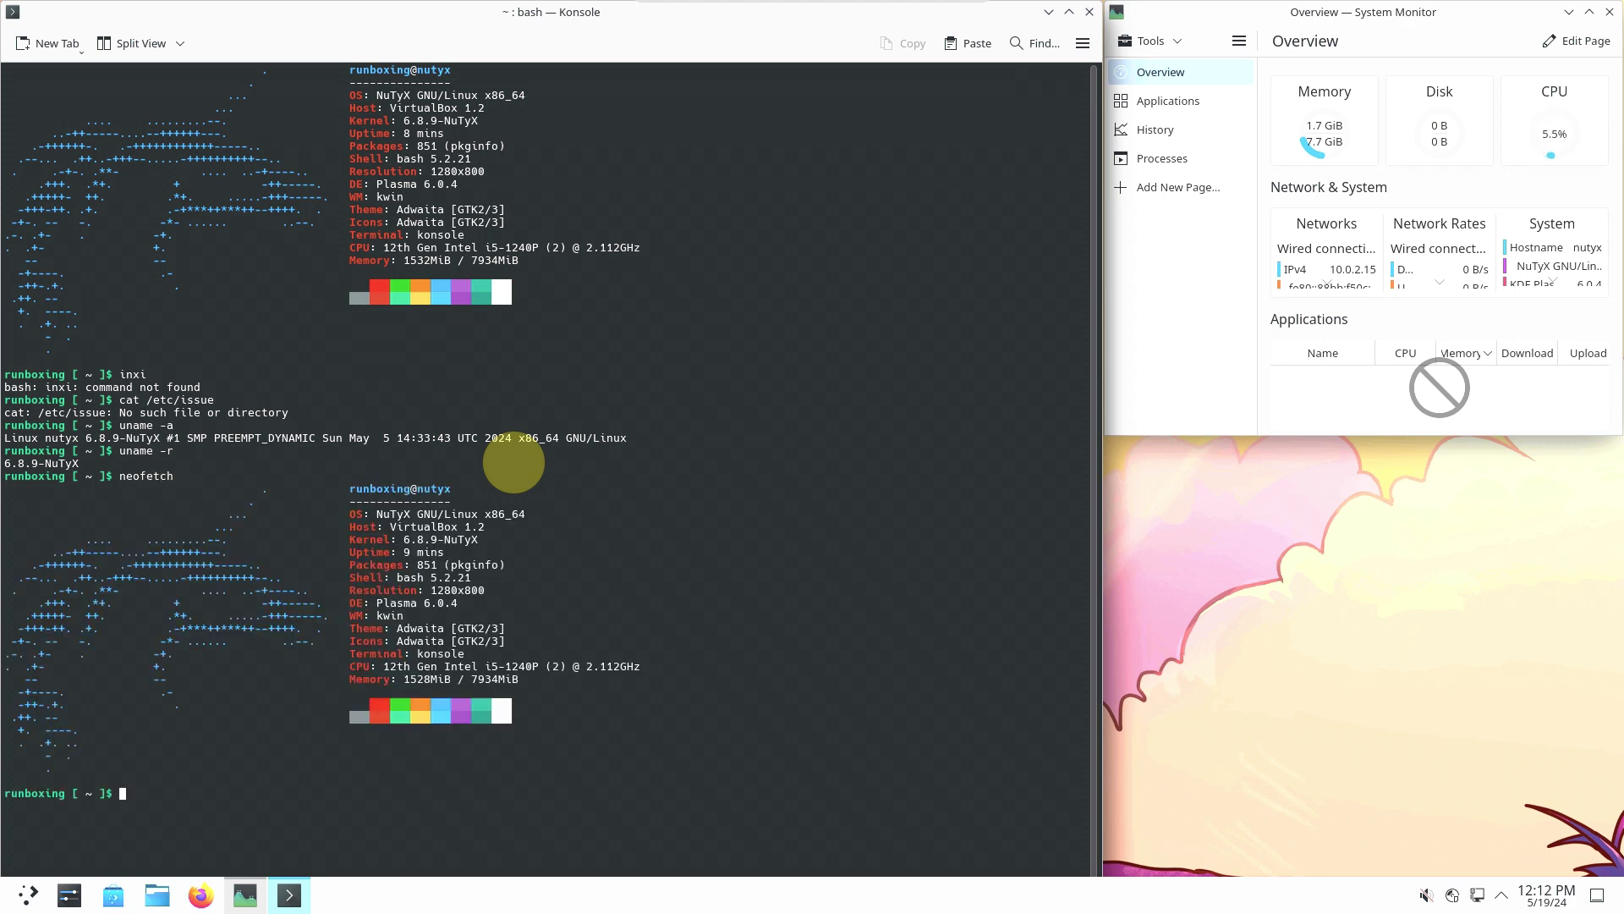
Try running htop in the terminal and end the terminal session with exit.
type("p")
key("Return")
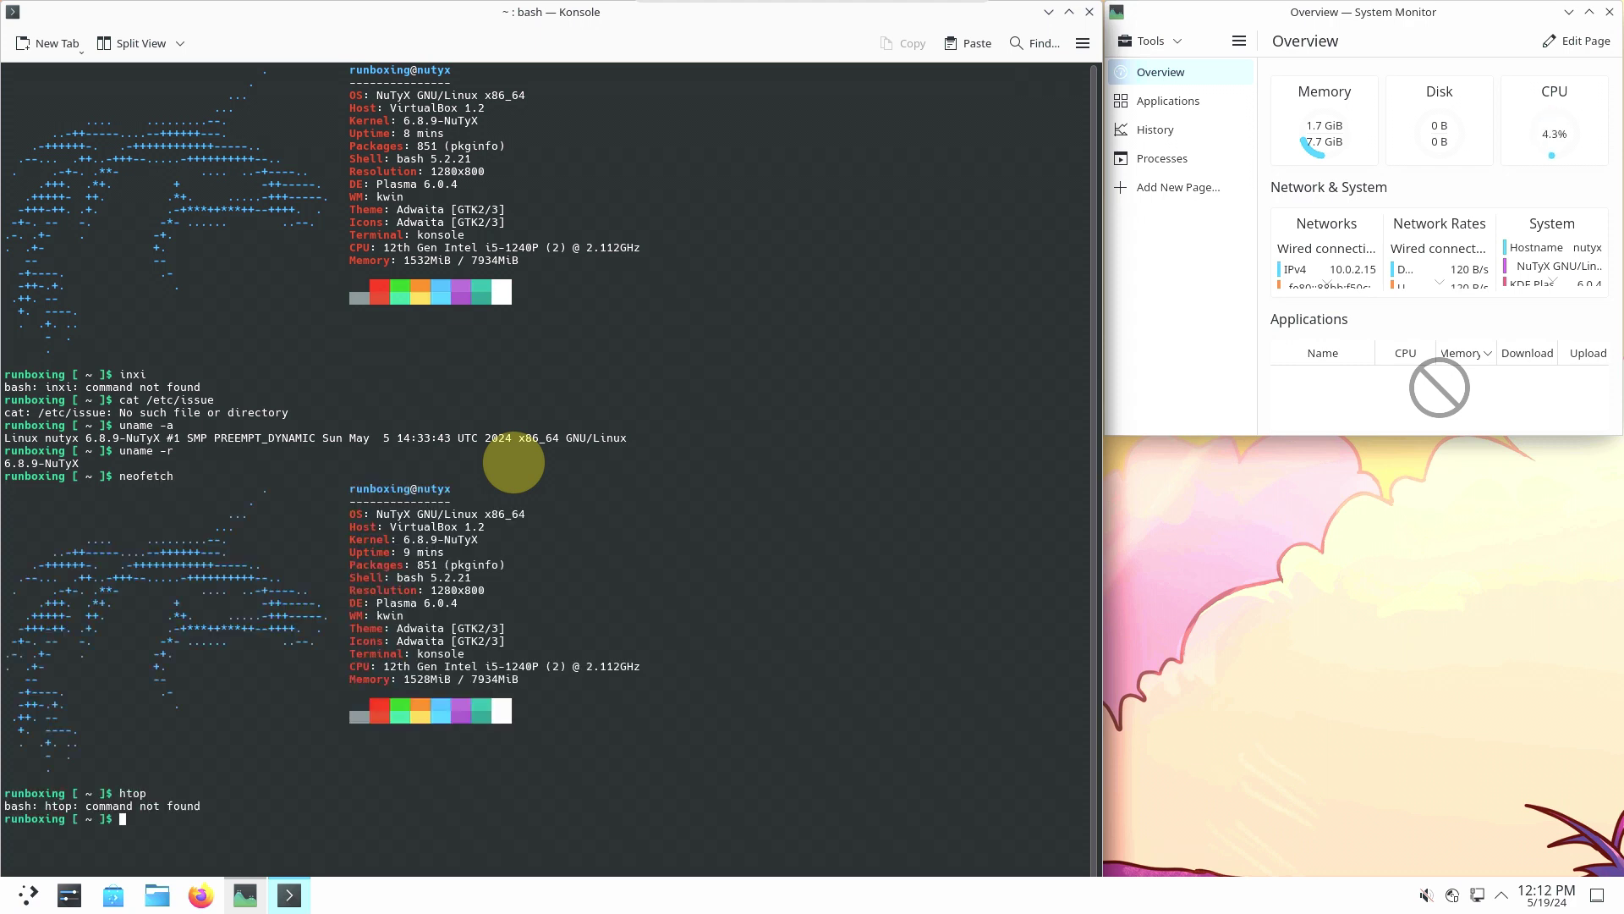
type("exit")
key("Return")
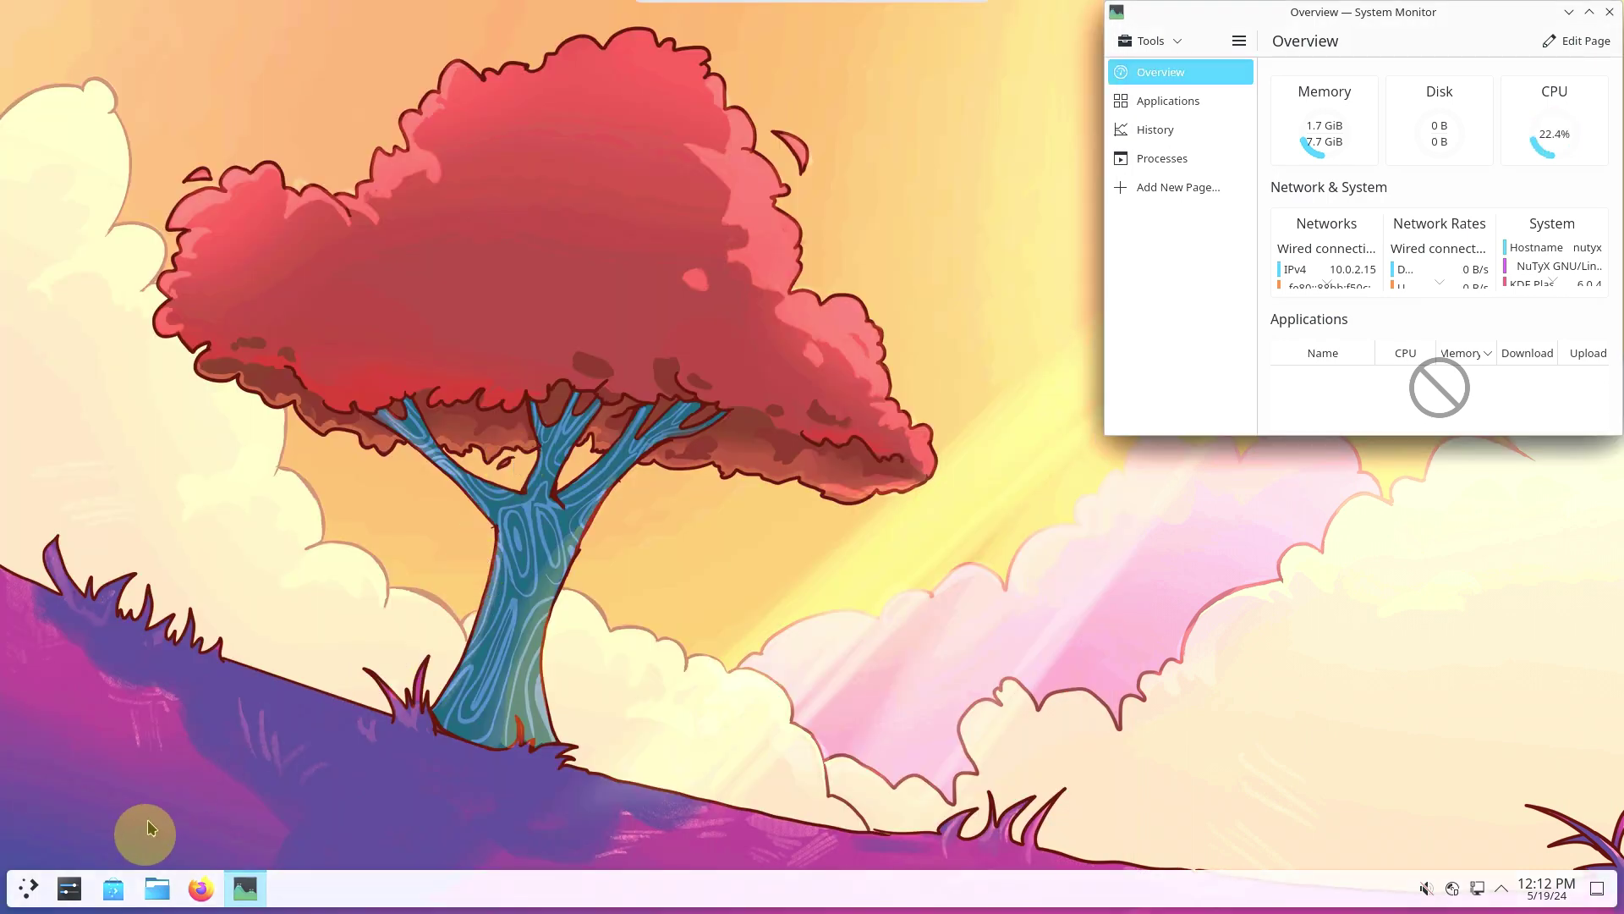
Launch the Kate text editor from the Development applications.
left_click(28, 888)
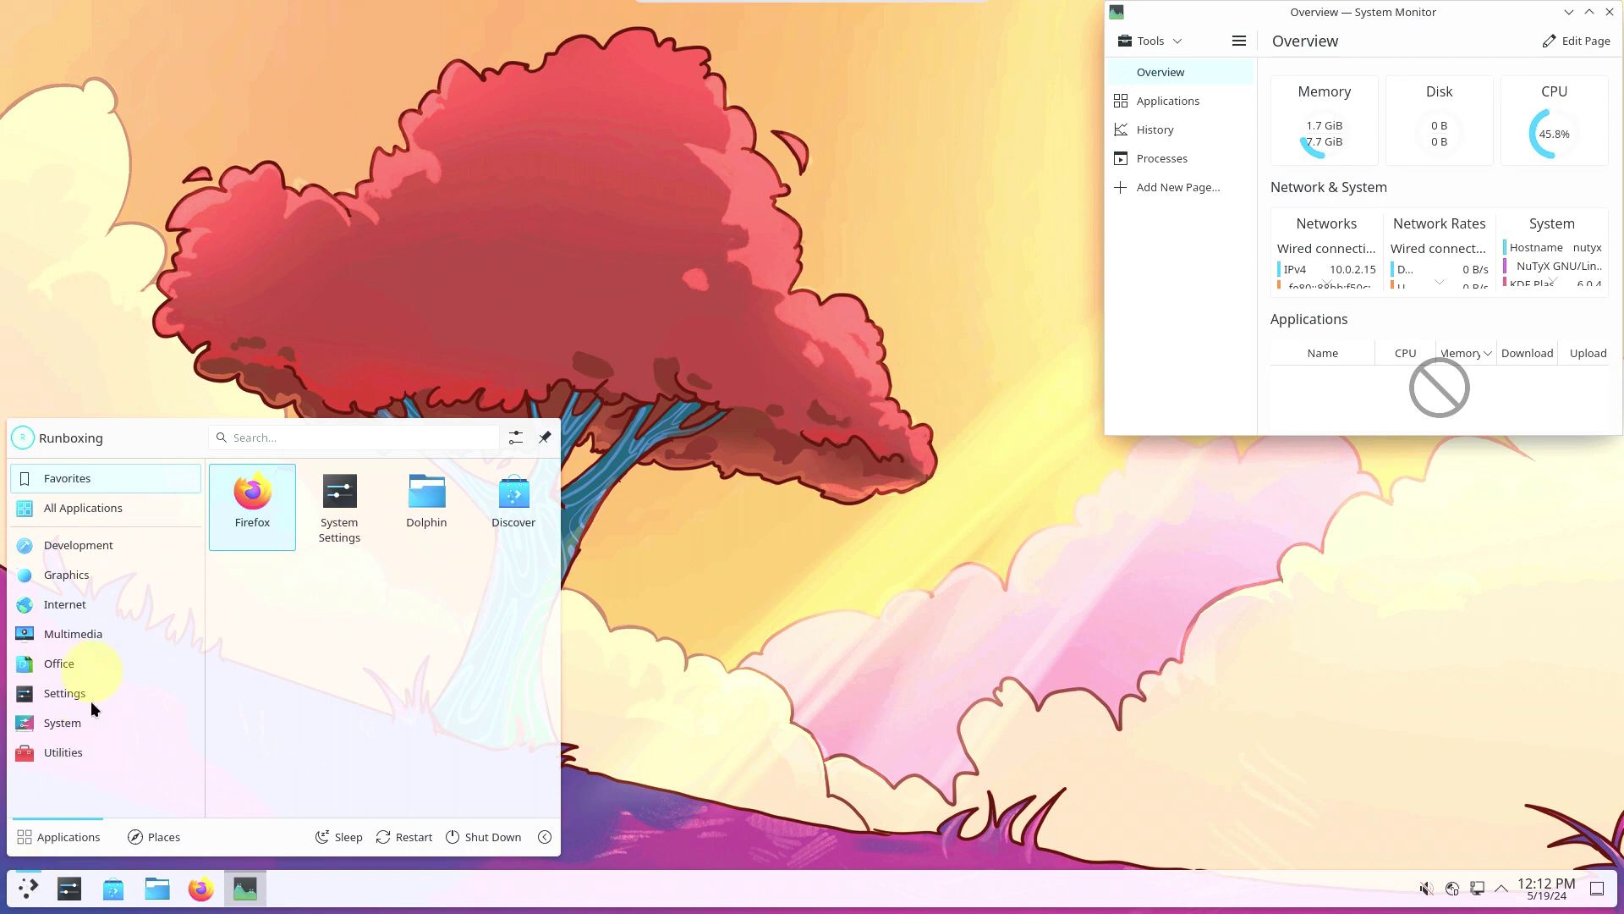
mouse_move(80, 543)
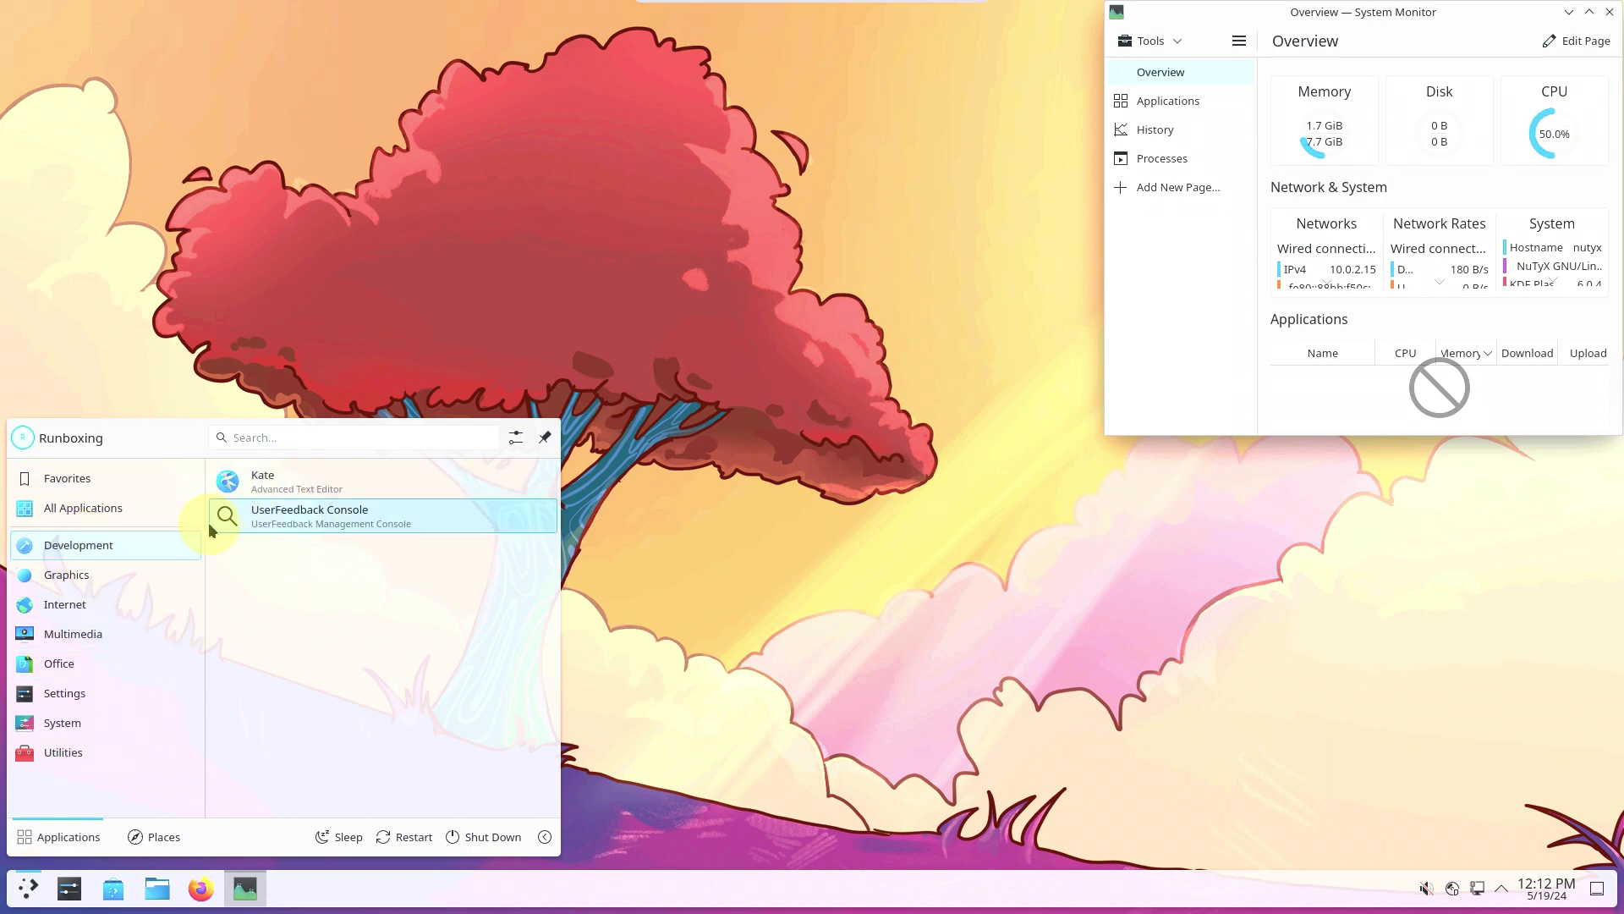
left_click(246, 478)
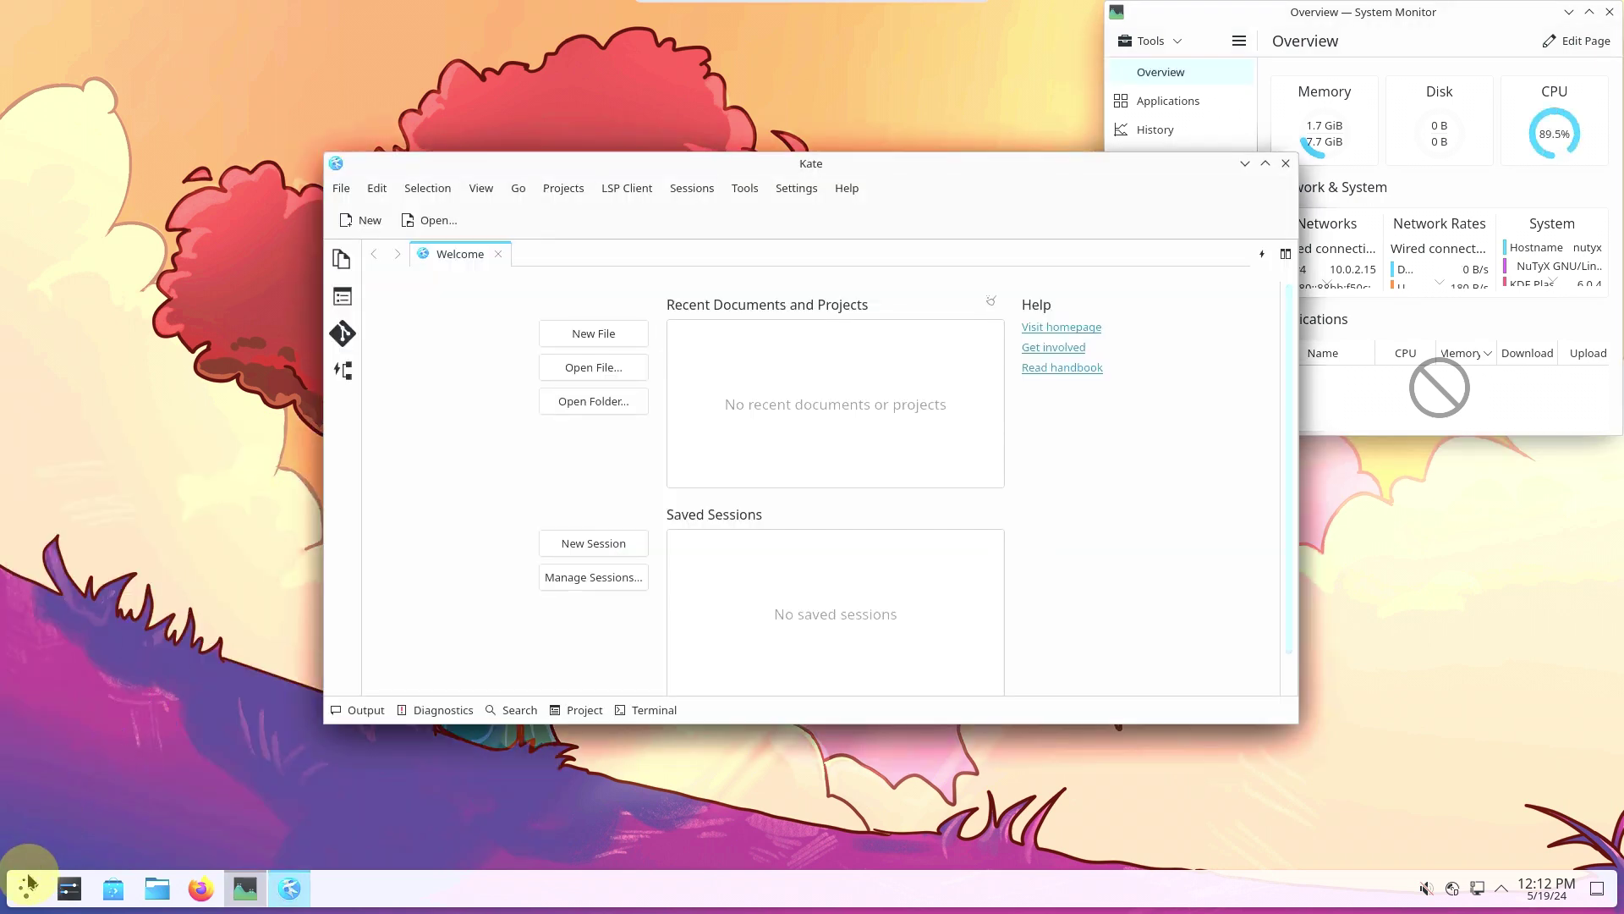
Launch the Okular document viewer from the Graphics applications.
left_click(28, 884)
mouse_move(71, 547)
mouse_move(82, 575)
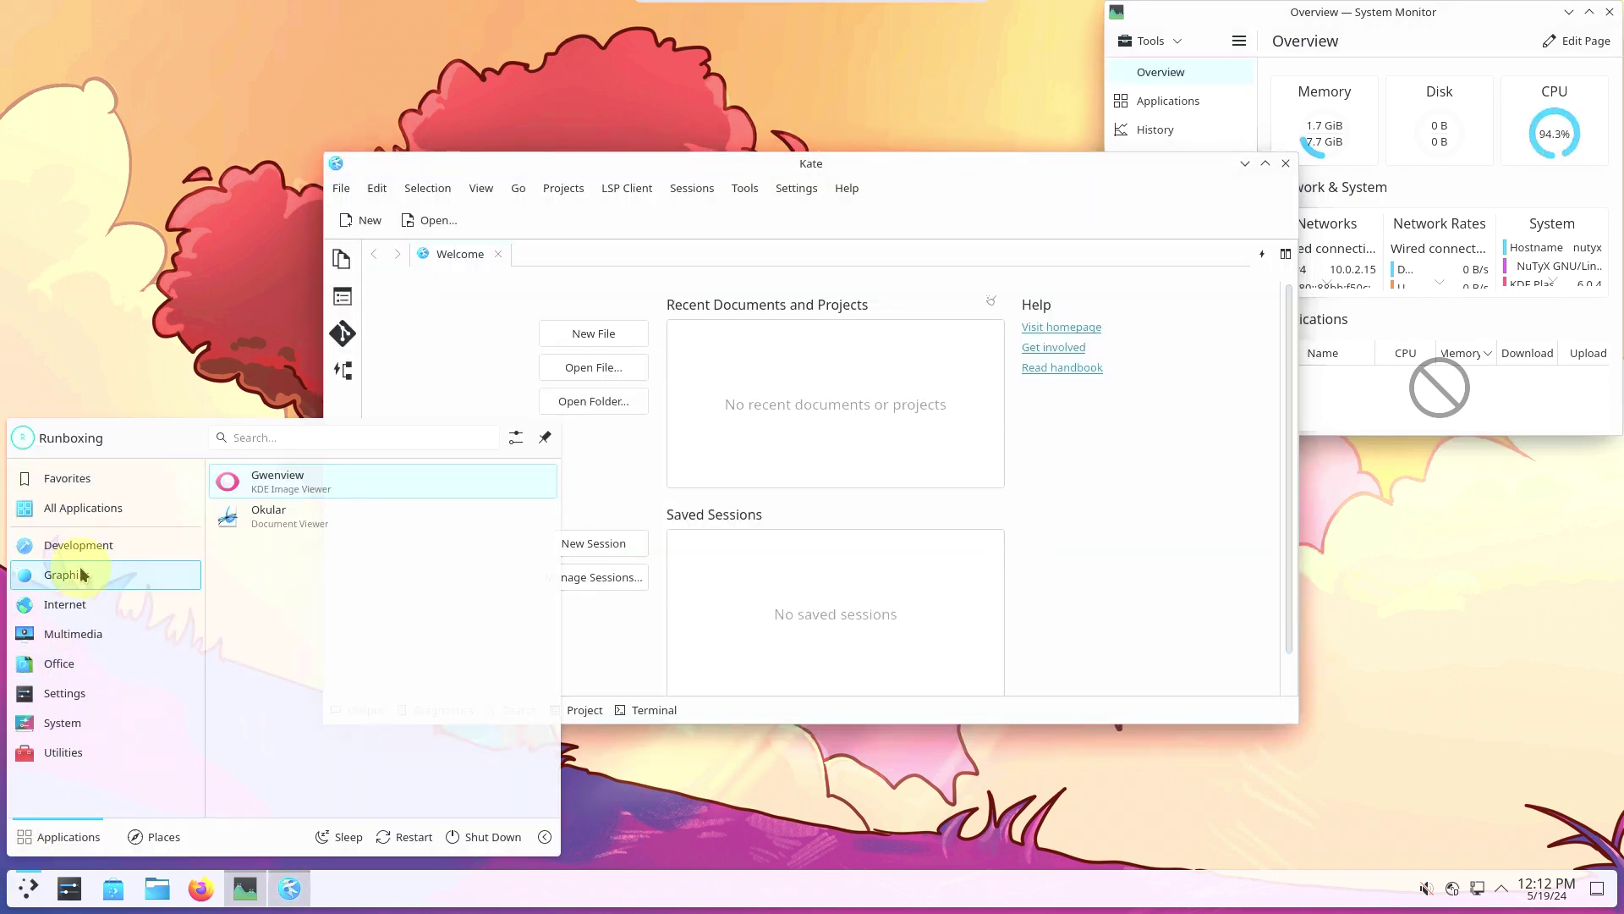
left_click(246, 518)
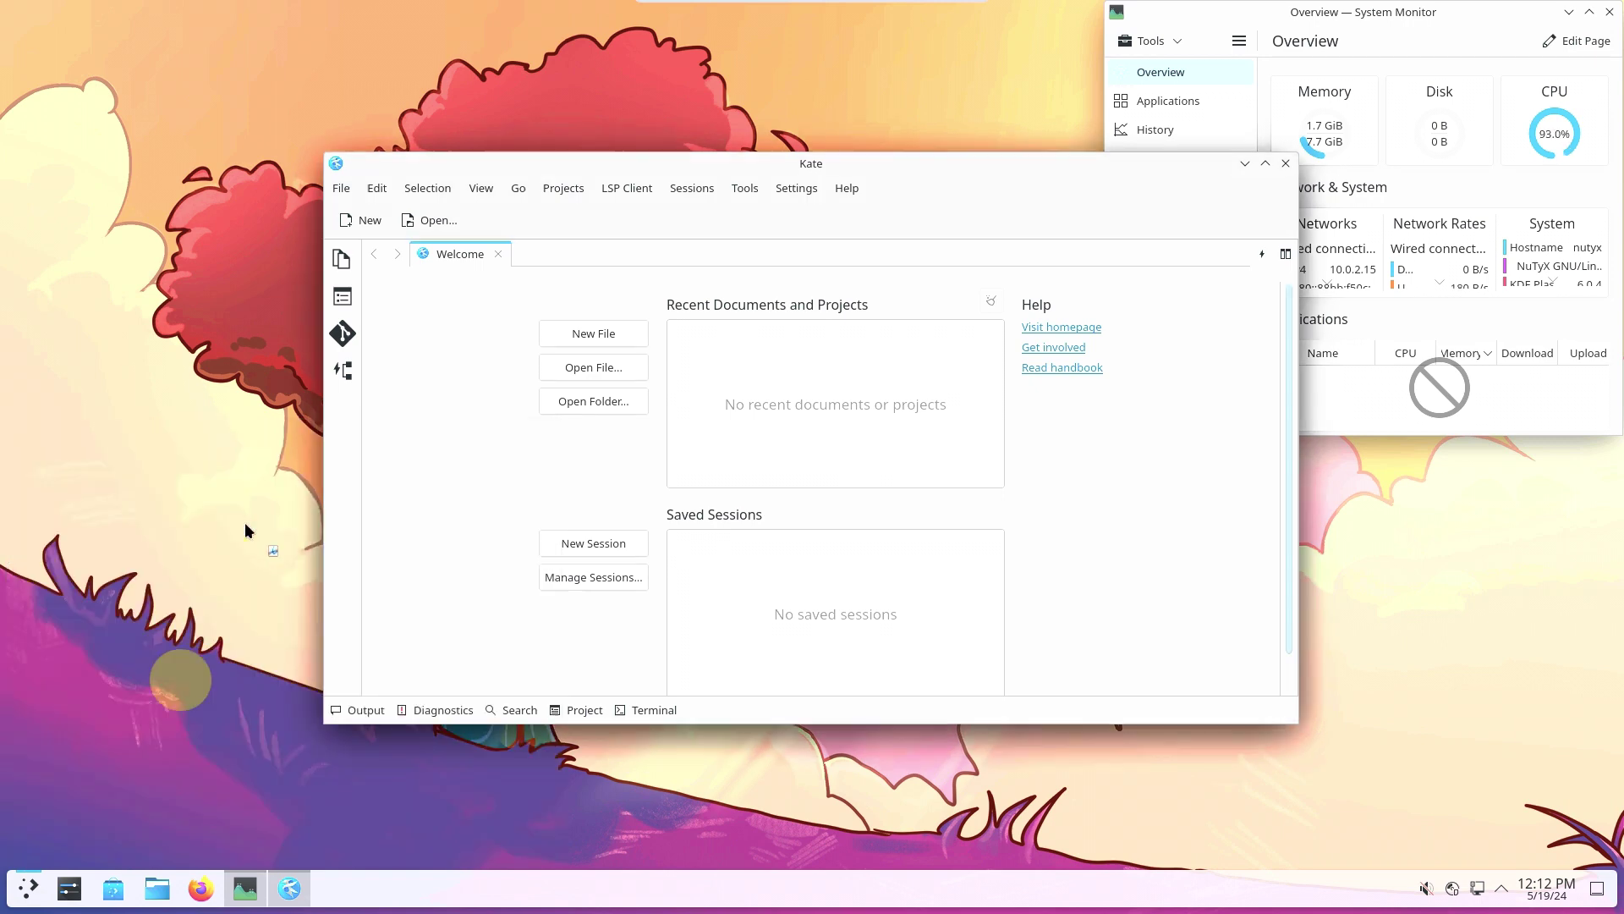
Launch the Gwenview image viewer from the Graphics applications.
left_click(26, 887)
mouse_move(103, 600)
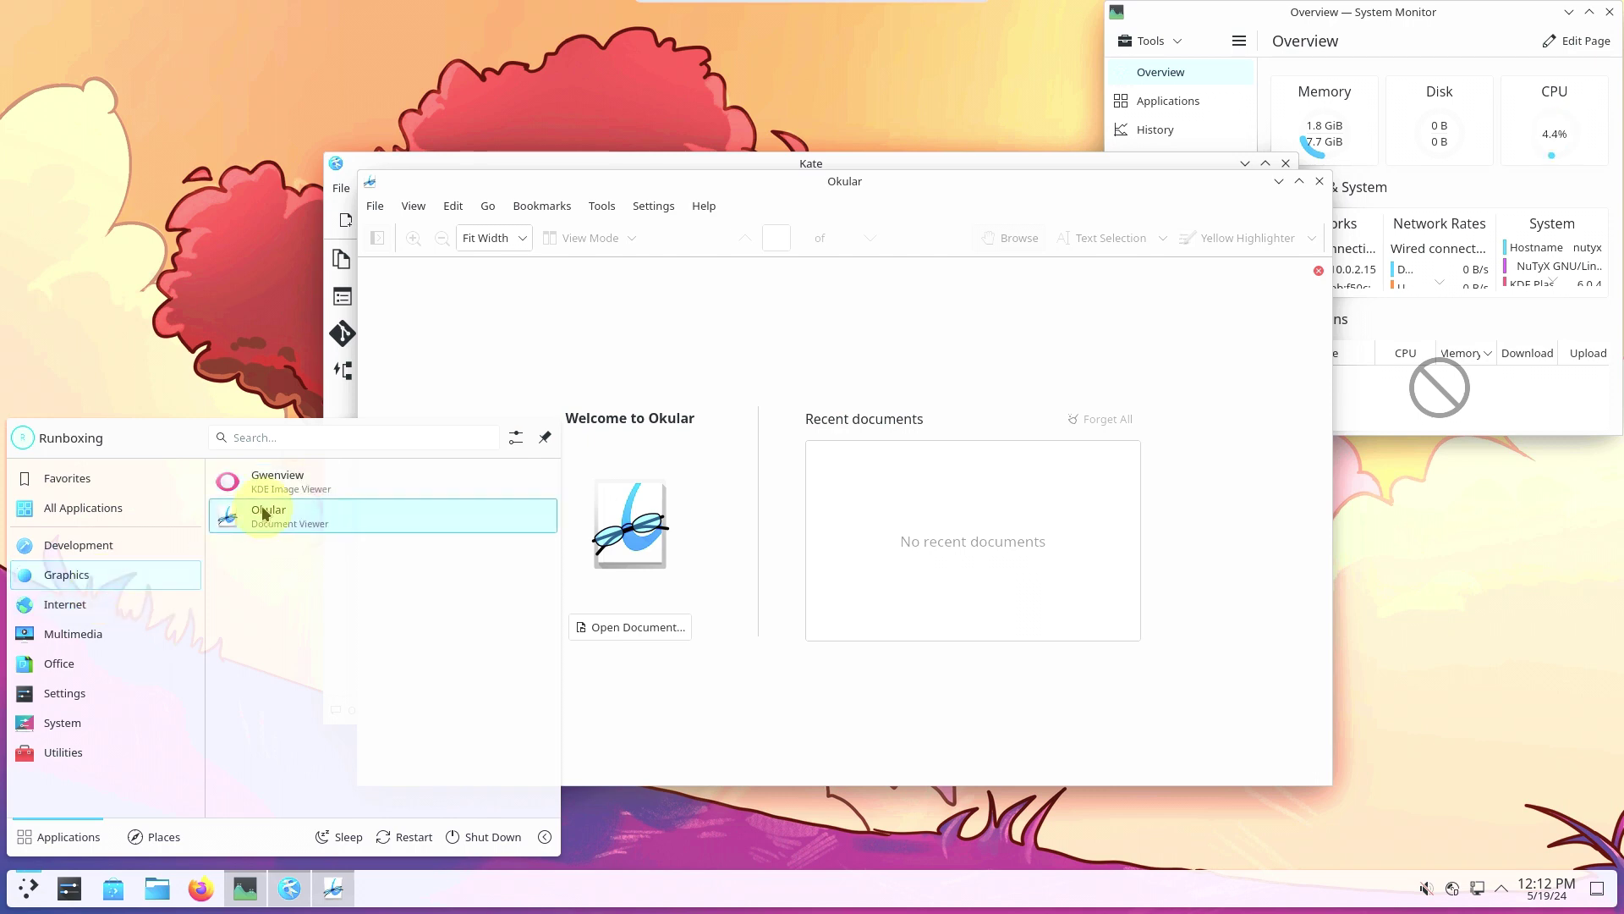
left_click(262, 478)
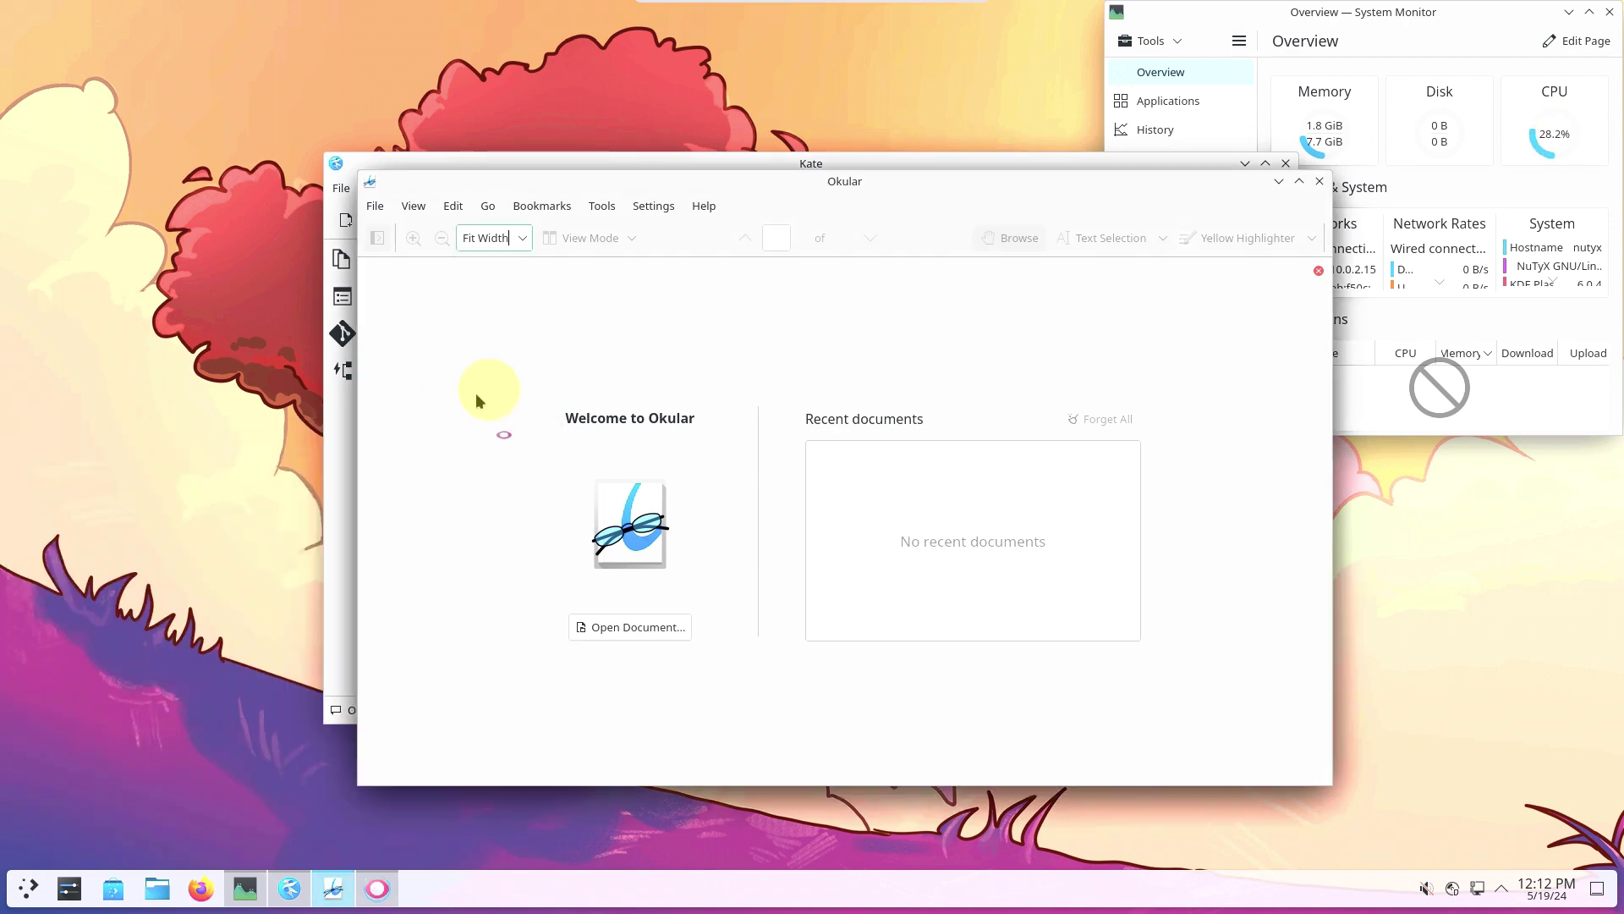
left_click(387, 209)
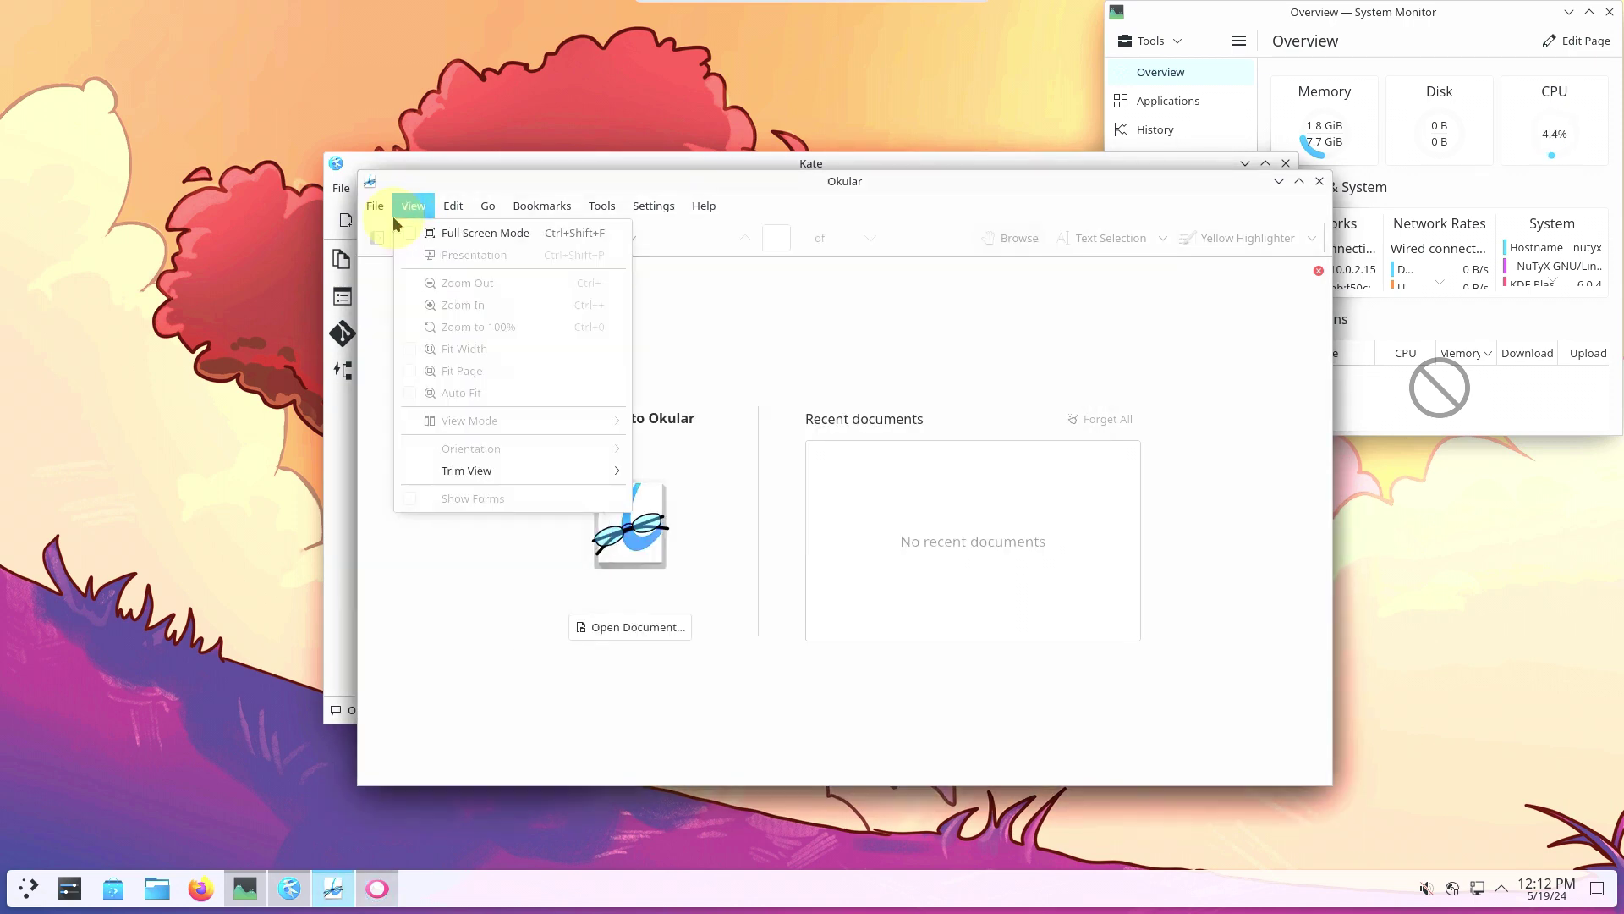
left_click(338, 449)
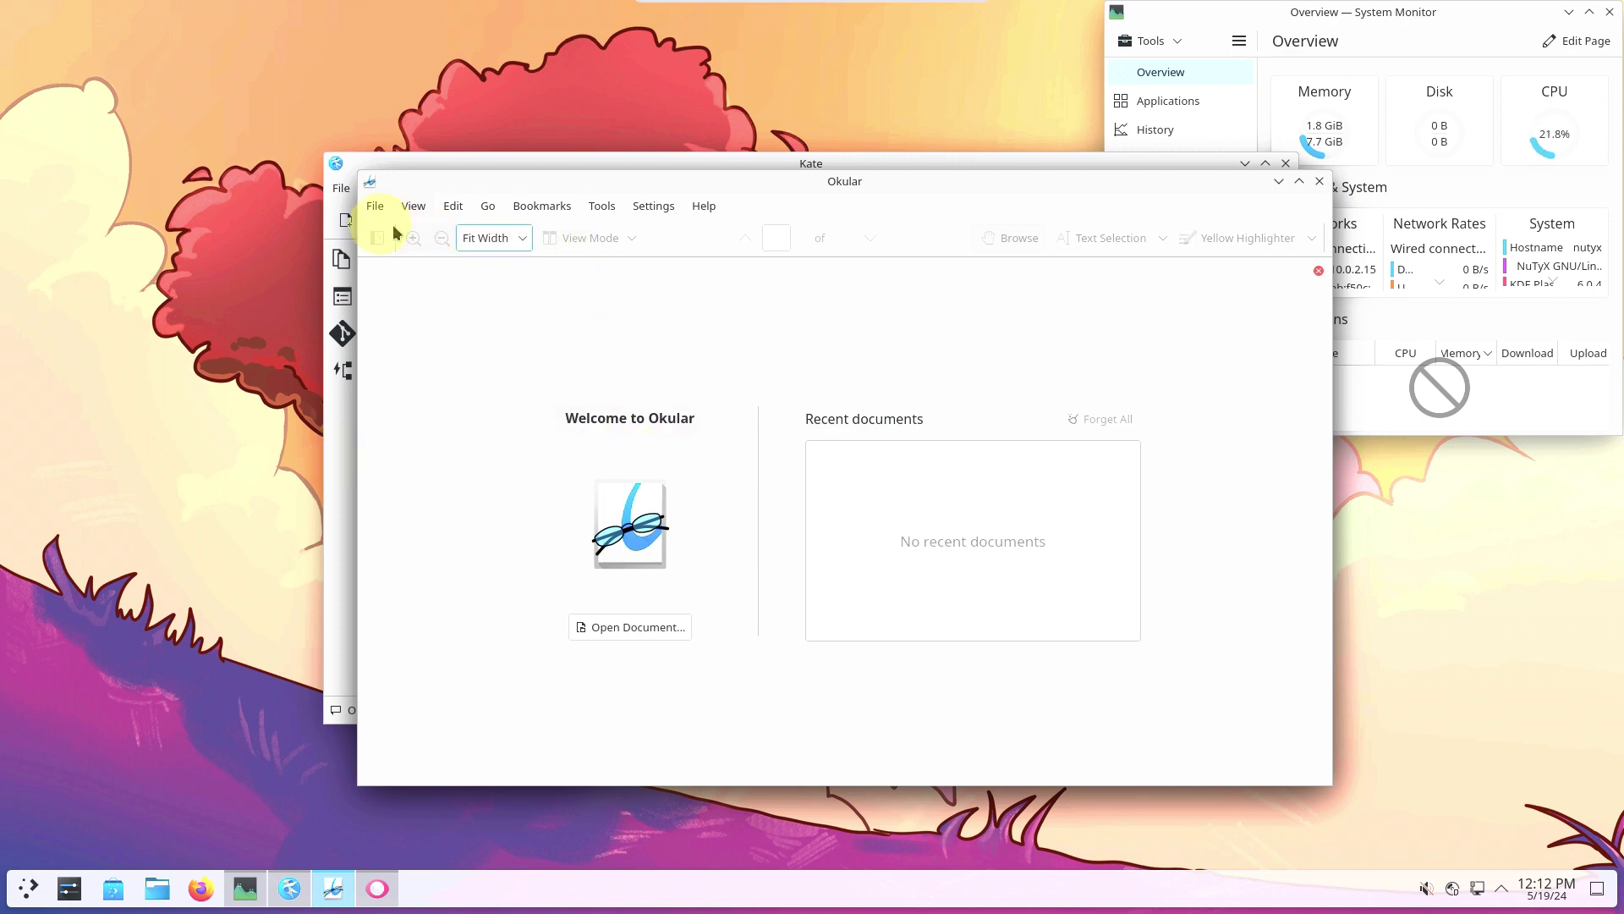
left_click(373, 208)
left_click(700, 533)
left_click(811, 548)
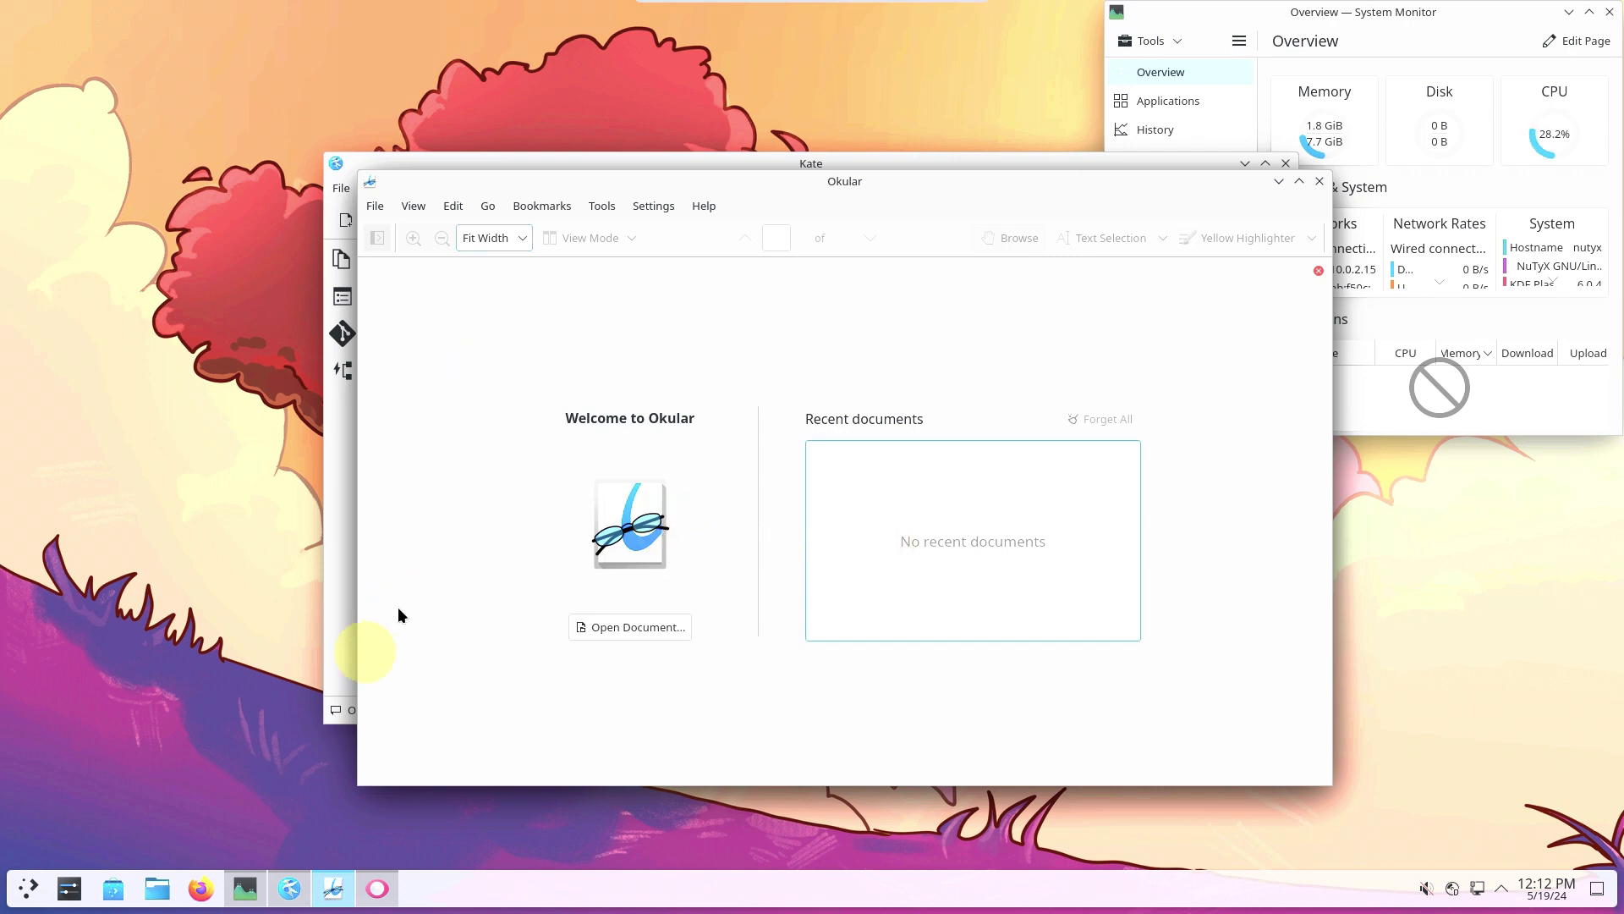
Switch to Kate, create a new file and write "the kde desktop environmet nutyx is so laggy" in it.
mouse_move(283, 907)
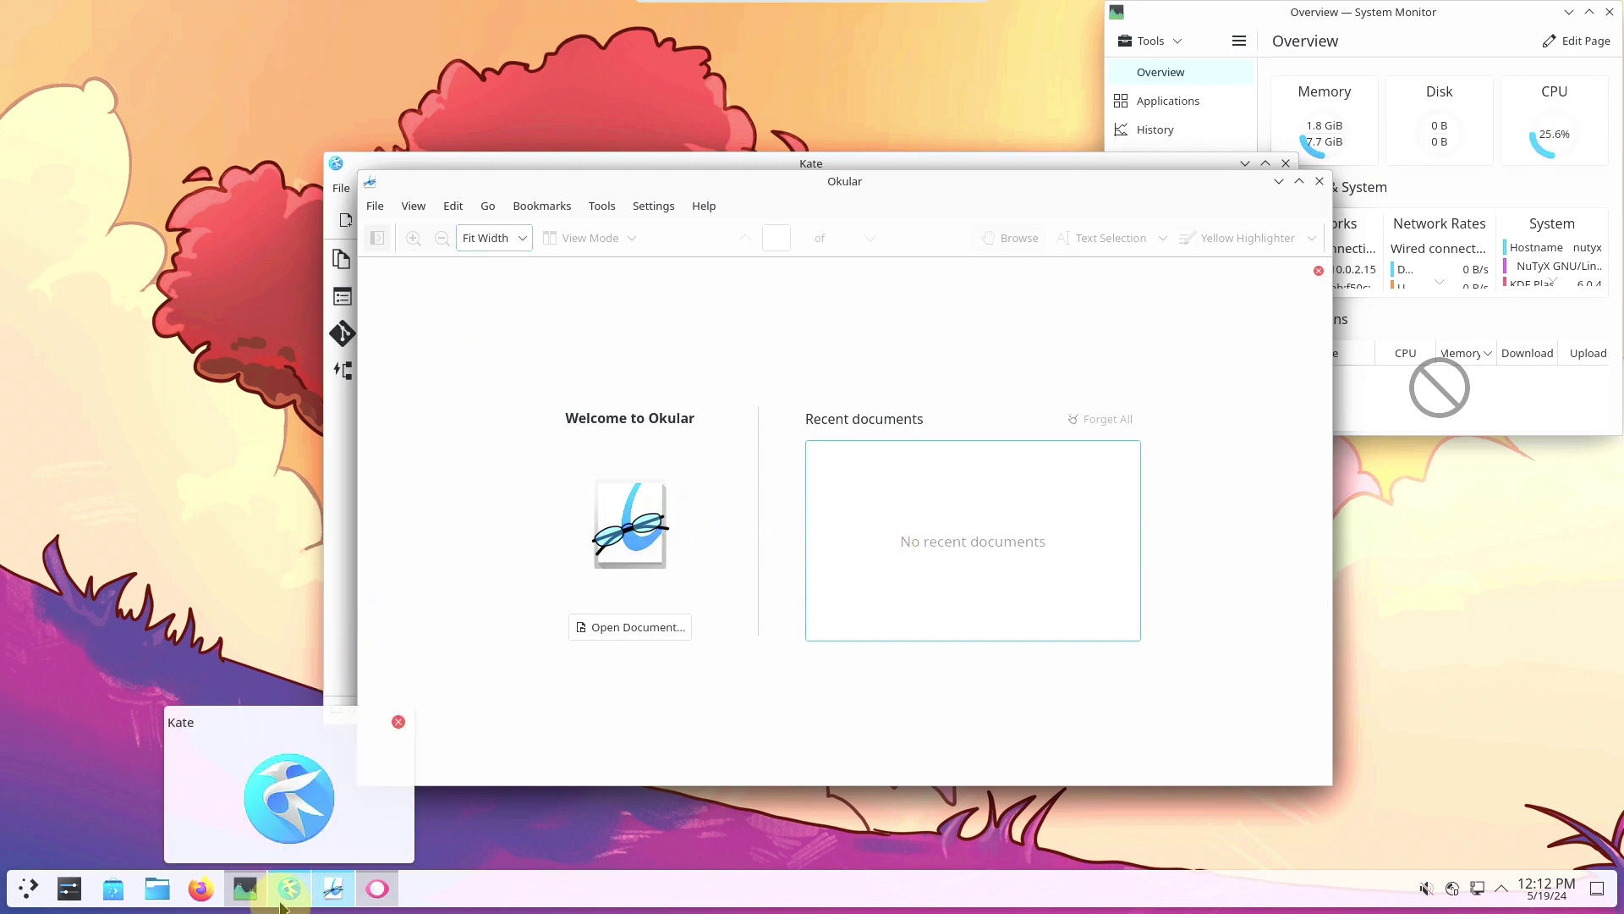
left_click(327, 798)
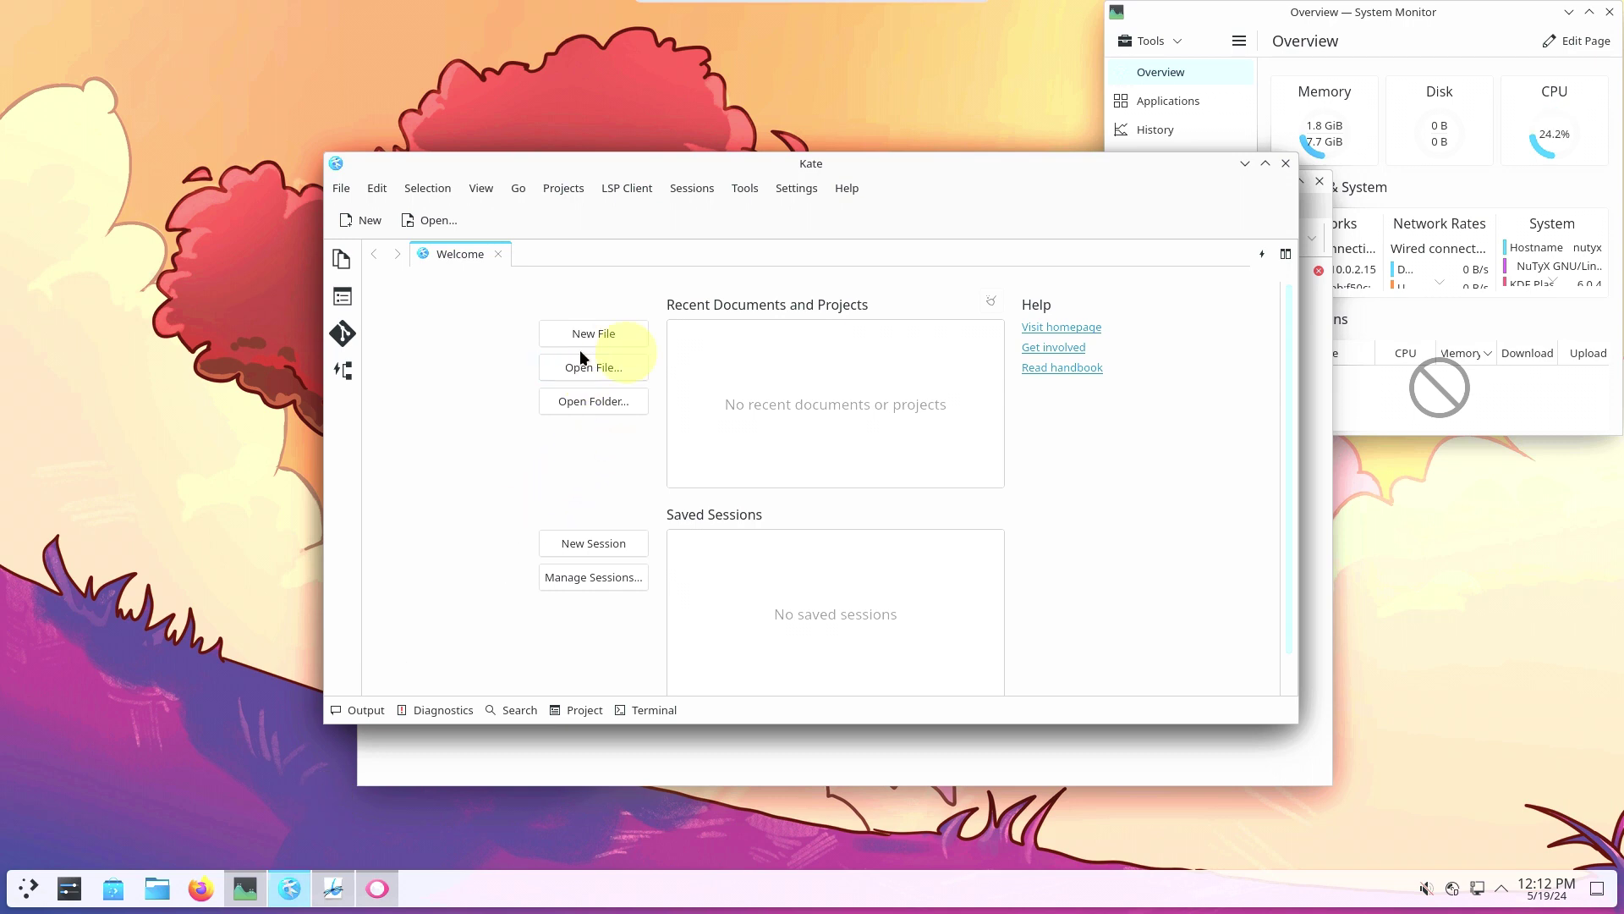
left_click(627, 332)
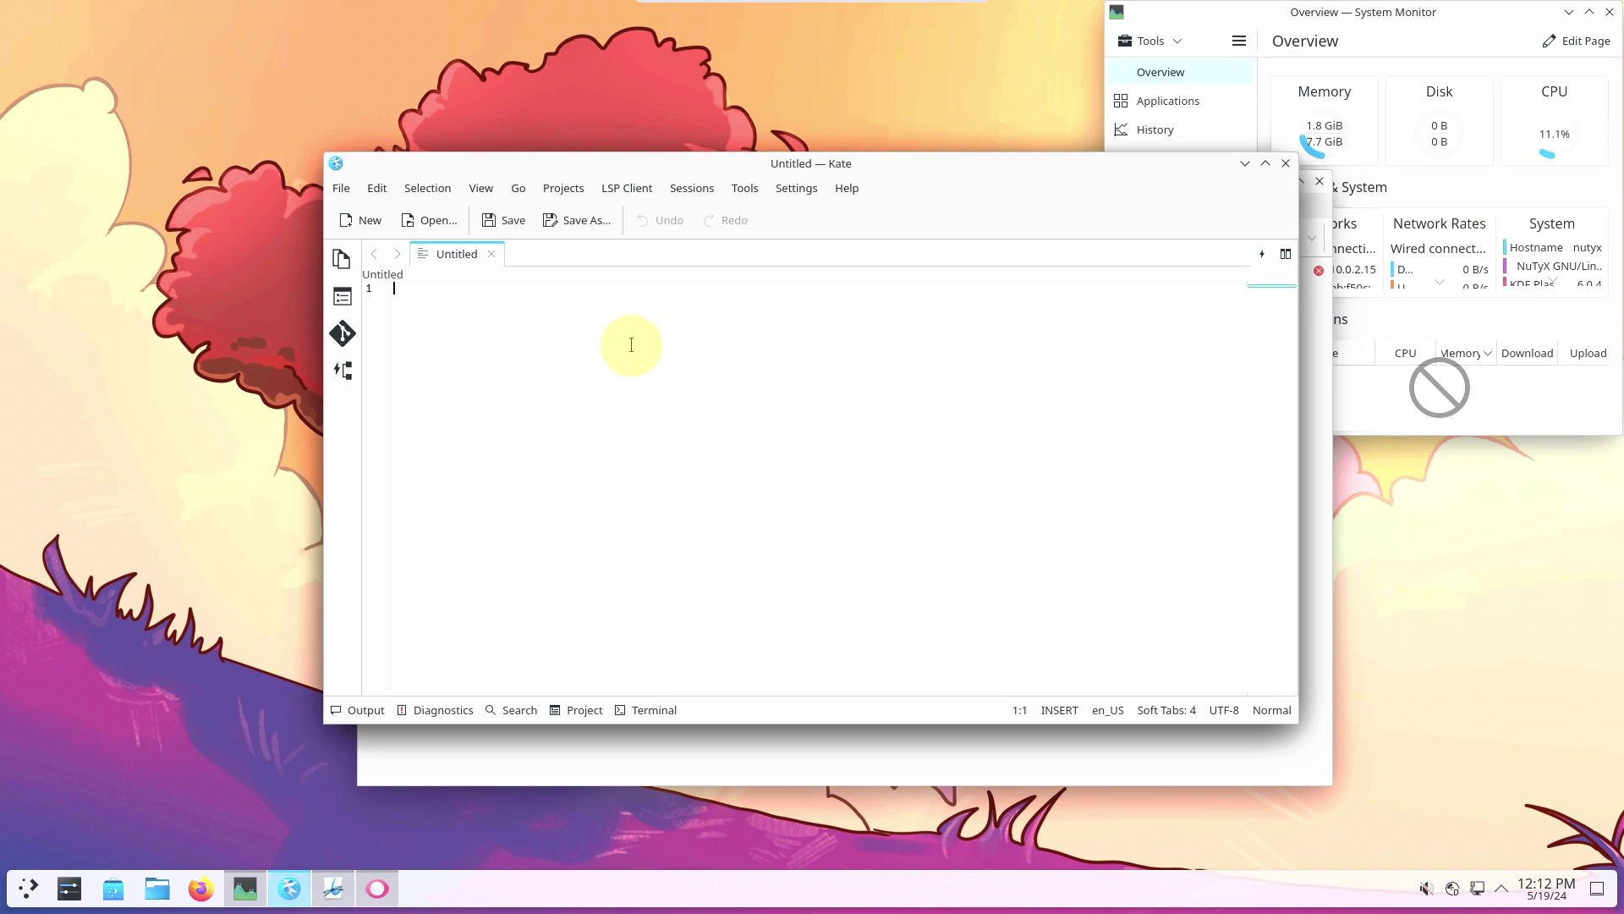
type("it")
type("e kde desk")
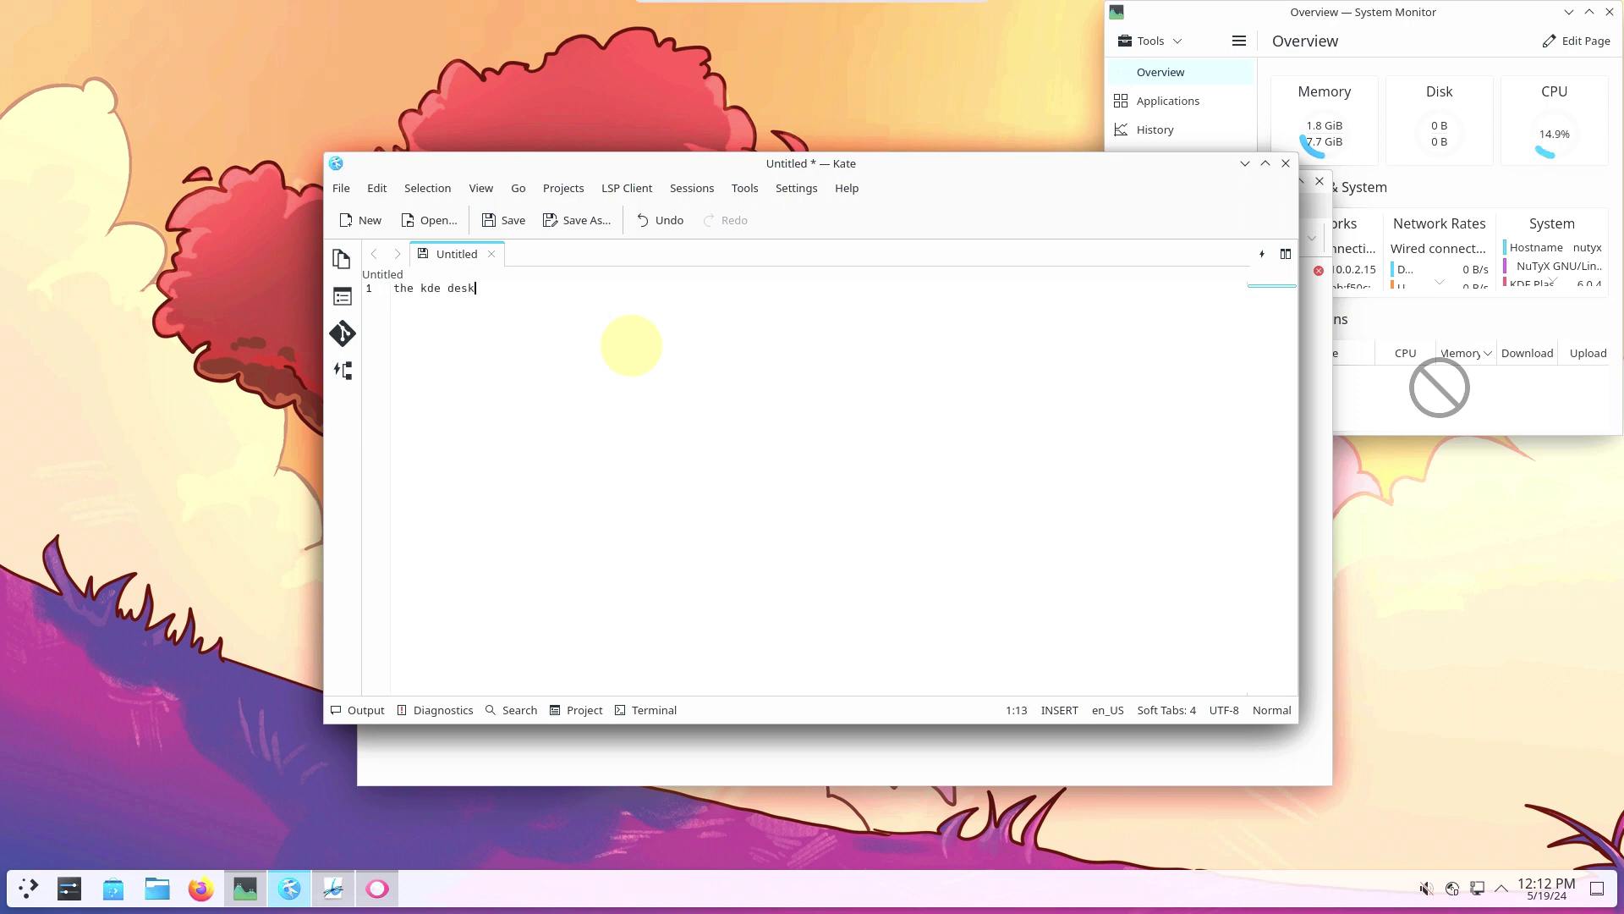
type("top environmet nutyx is so laggy")
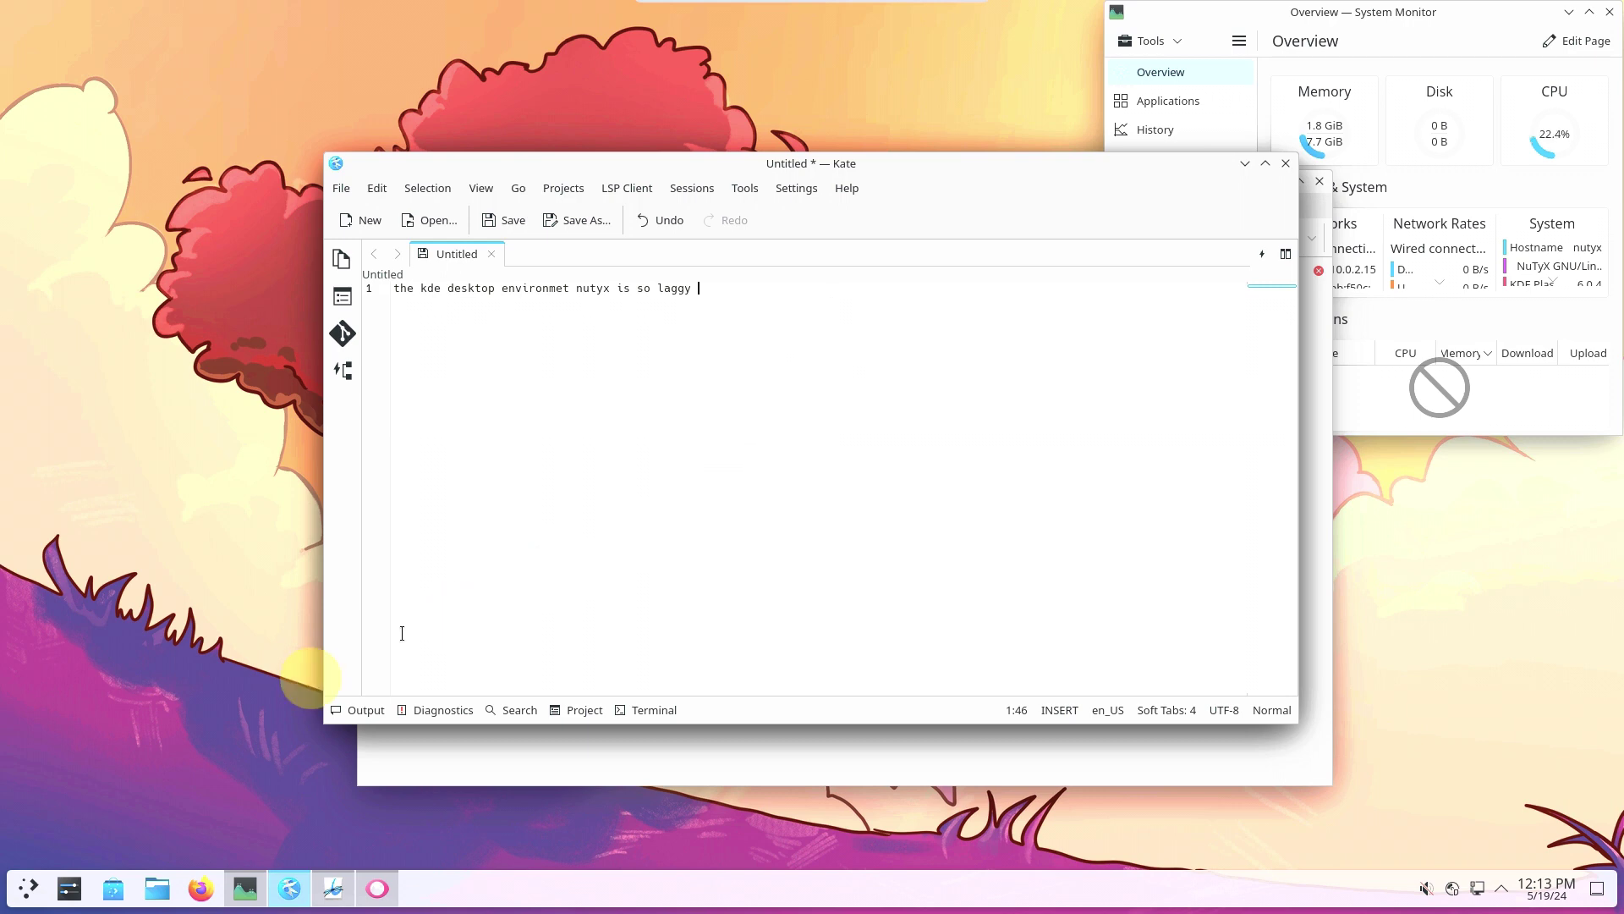
Launch the Firefox web browser from the Internet applications.
left_click(28, 886)
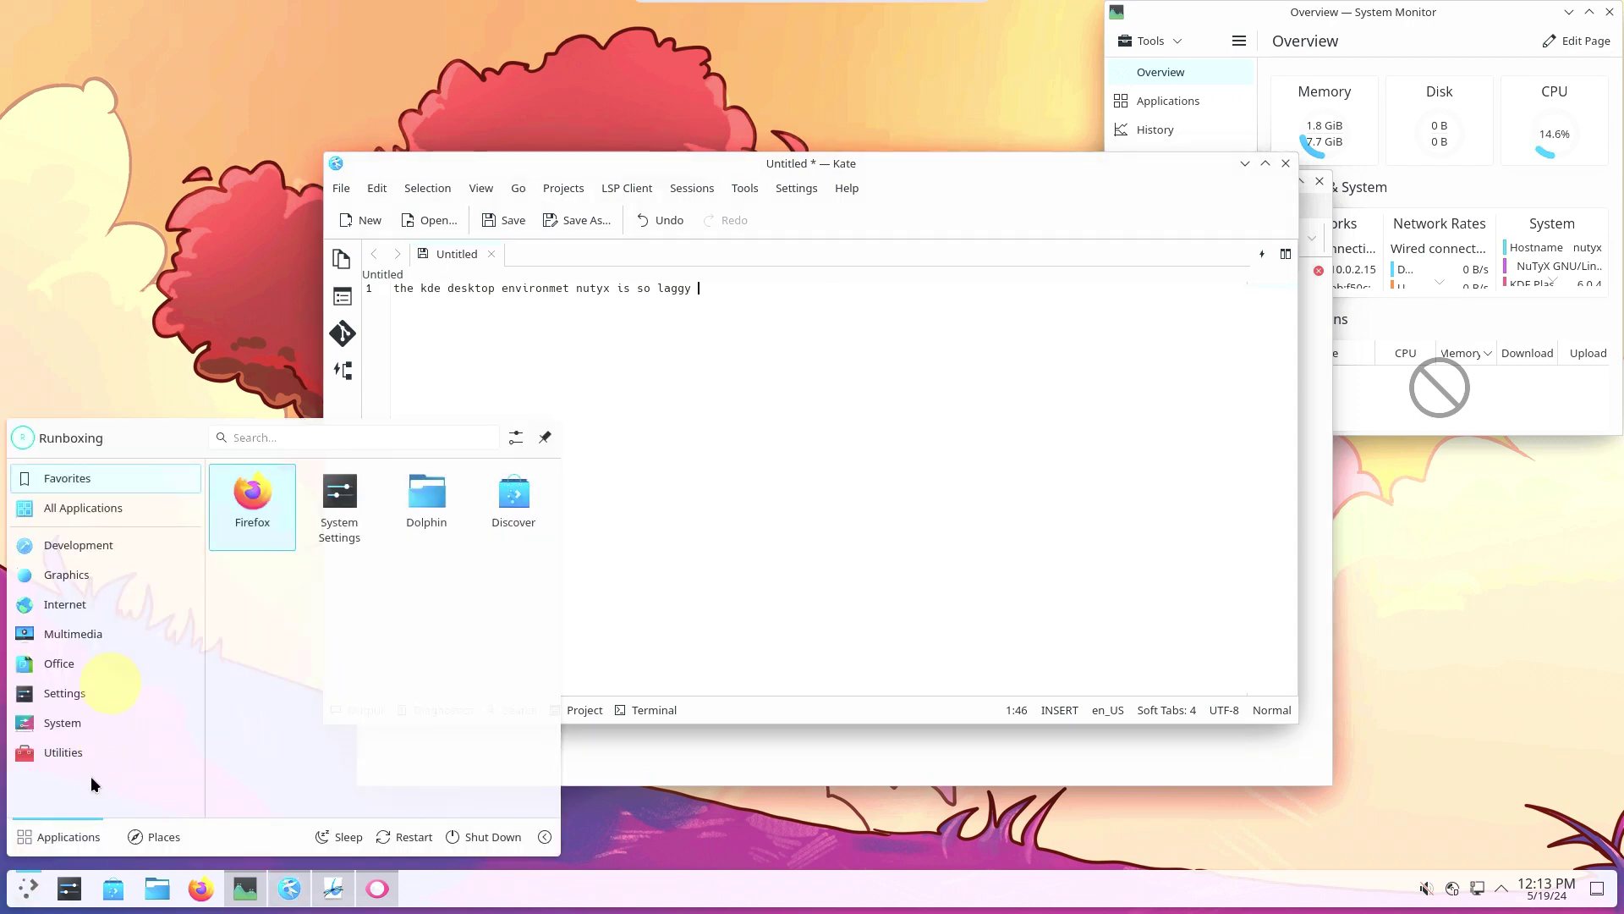
mouse_move(95, 599)
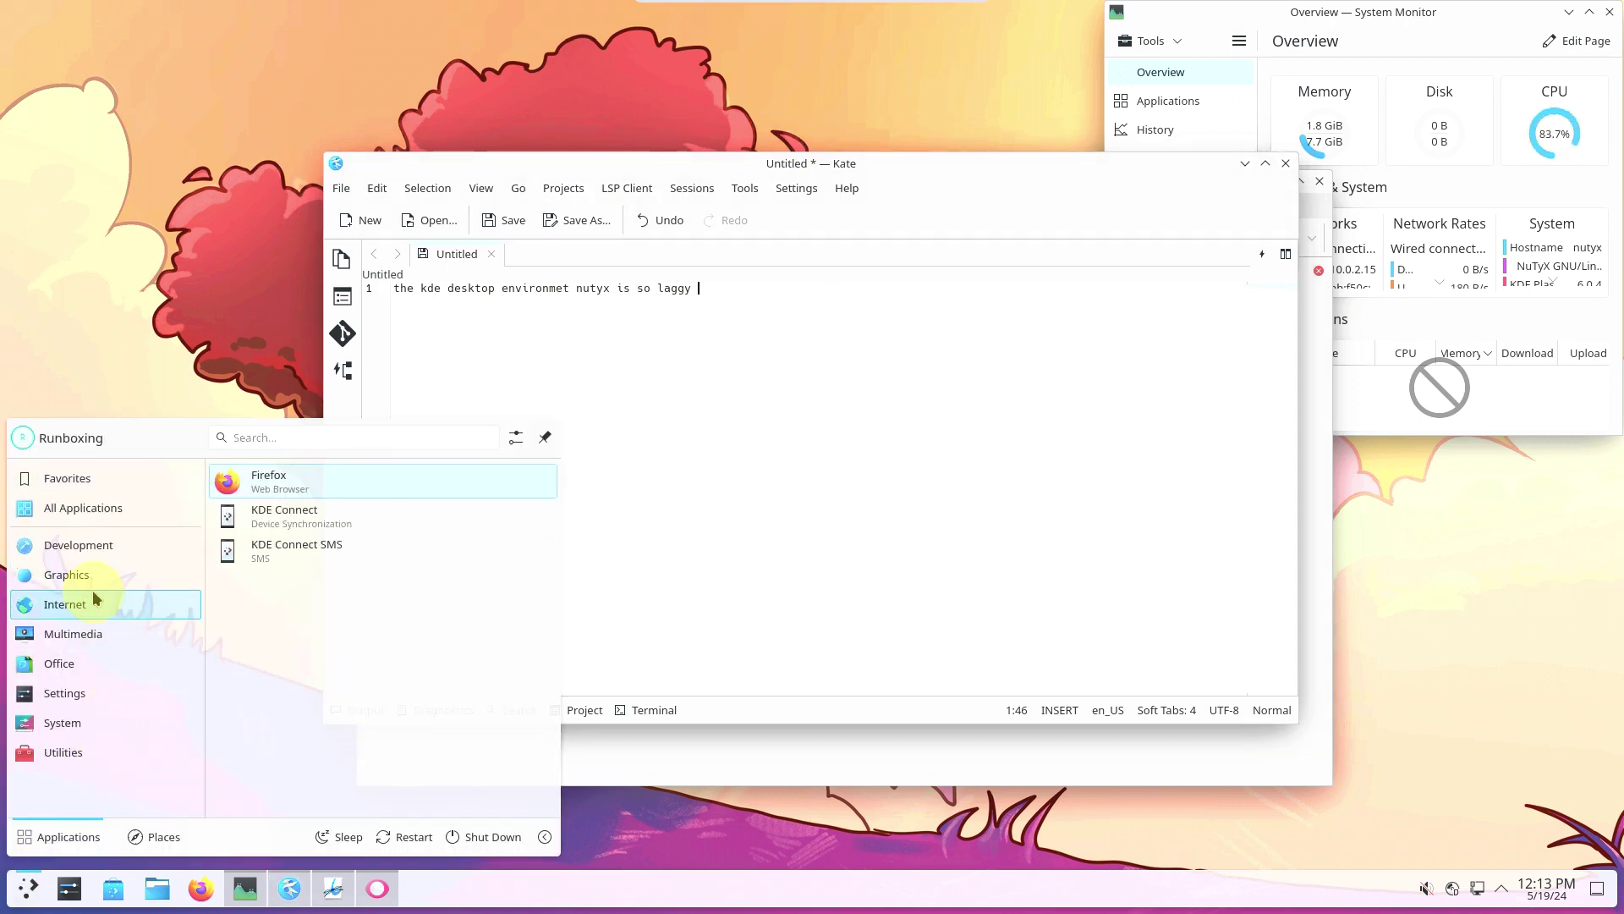
left_click(431, 478)
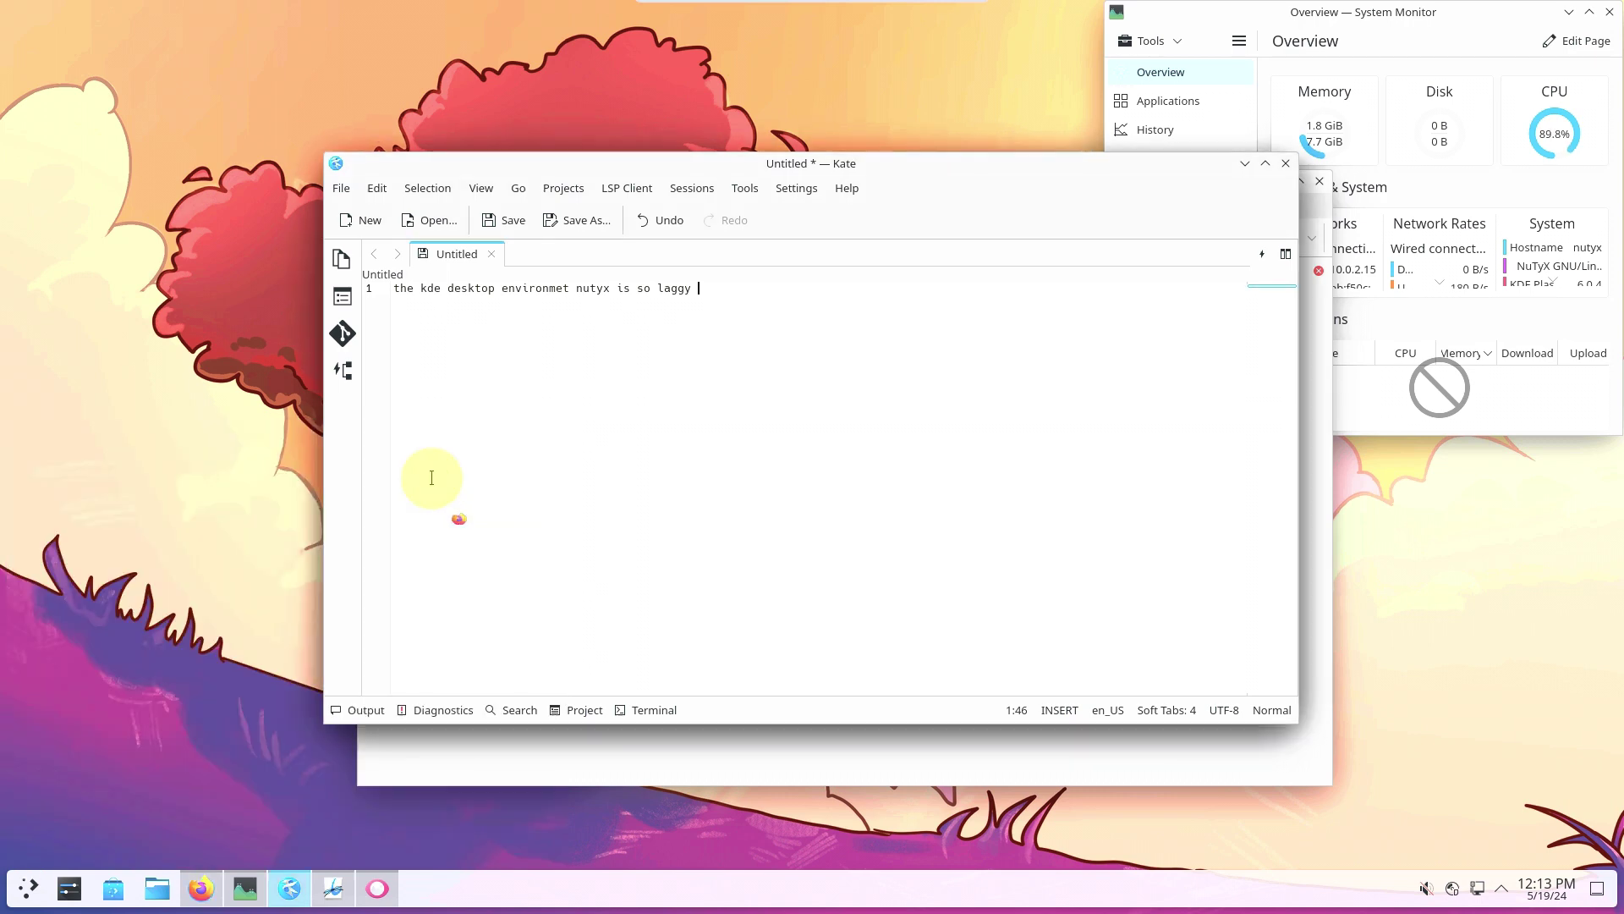
Launch VLC media player from the Multimedia applications.
left_click(32, 886)
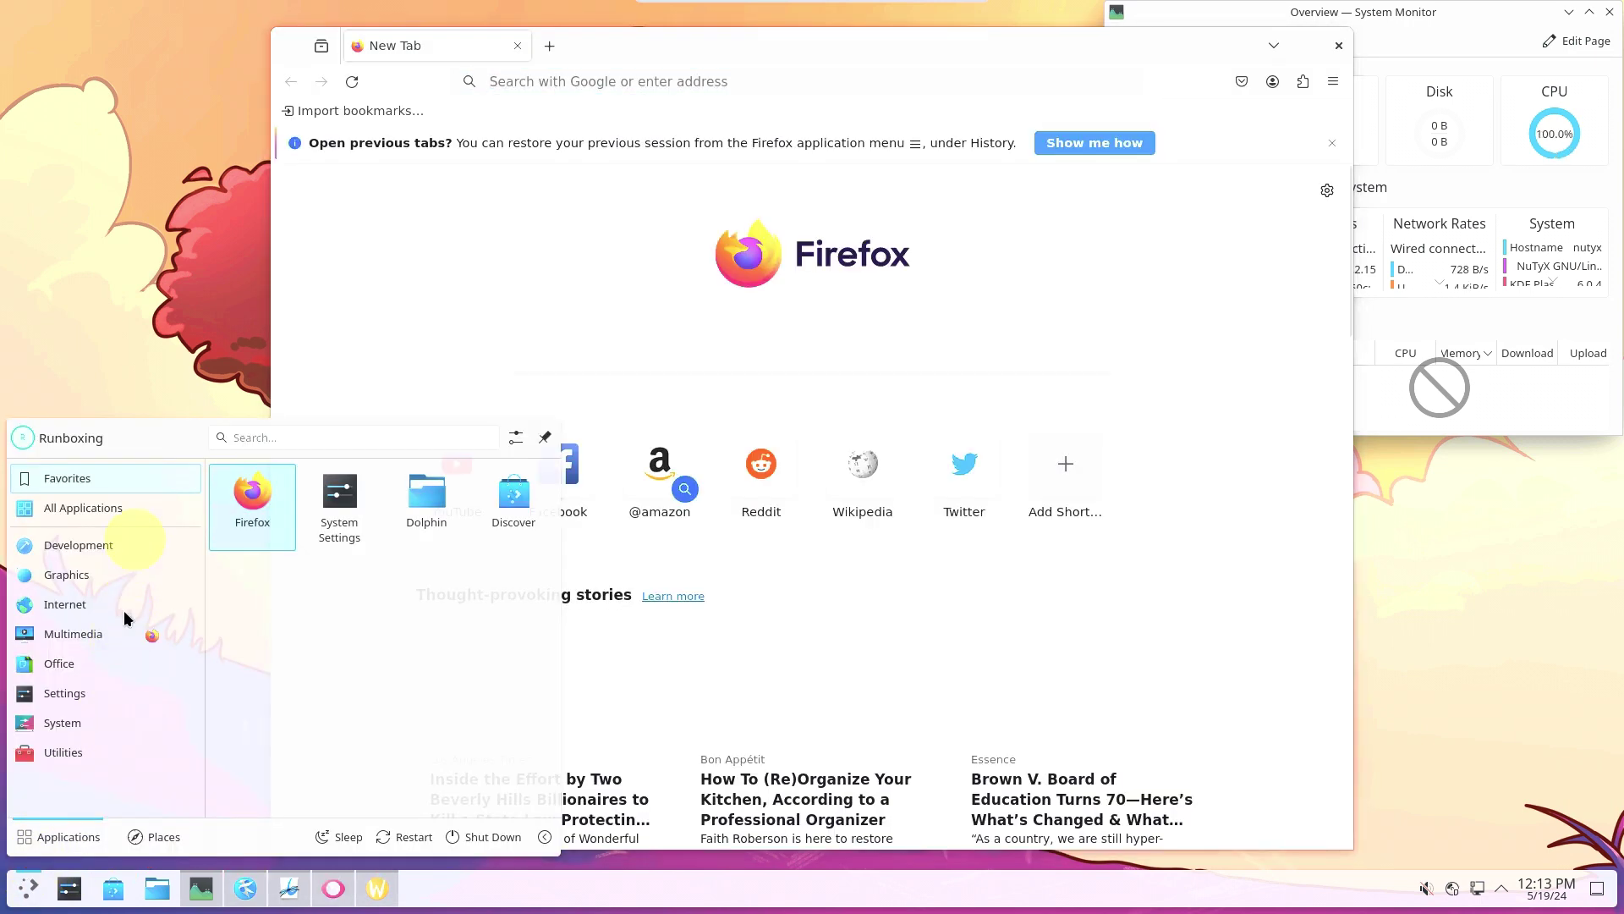
mouse_move(122, 653)
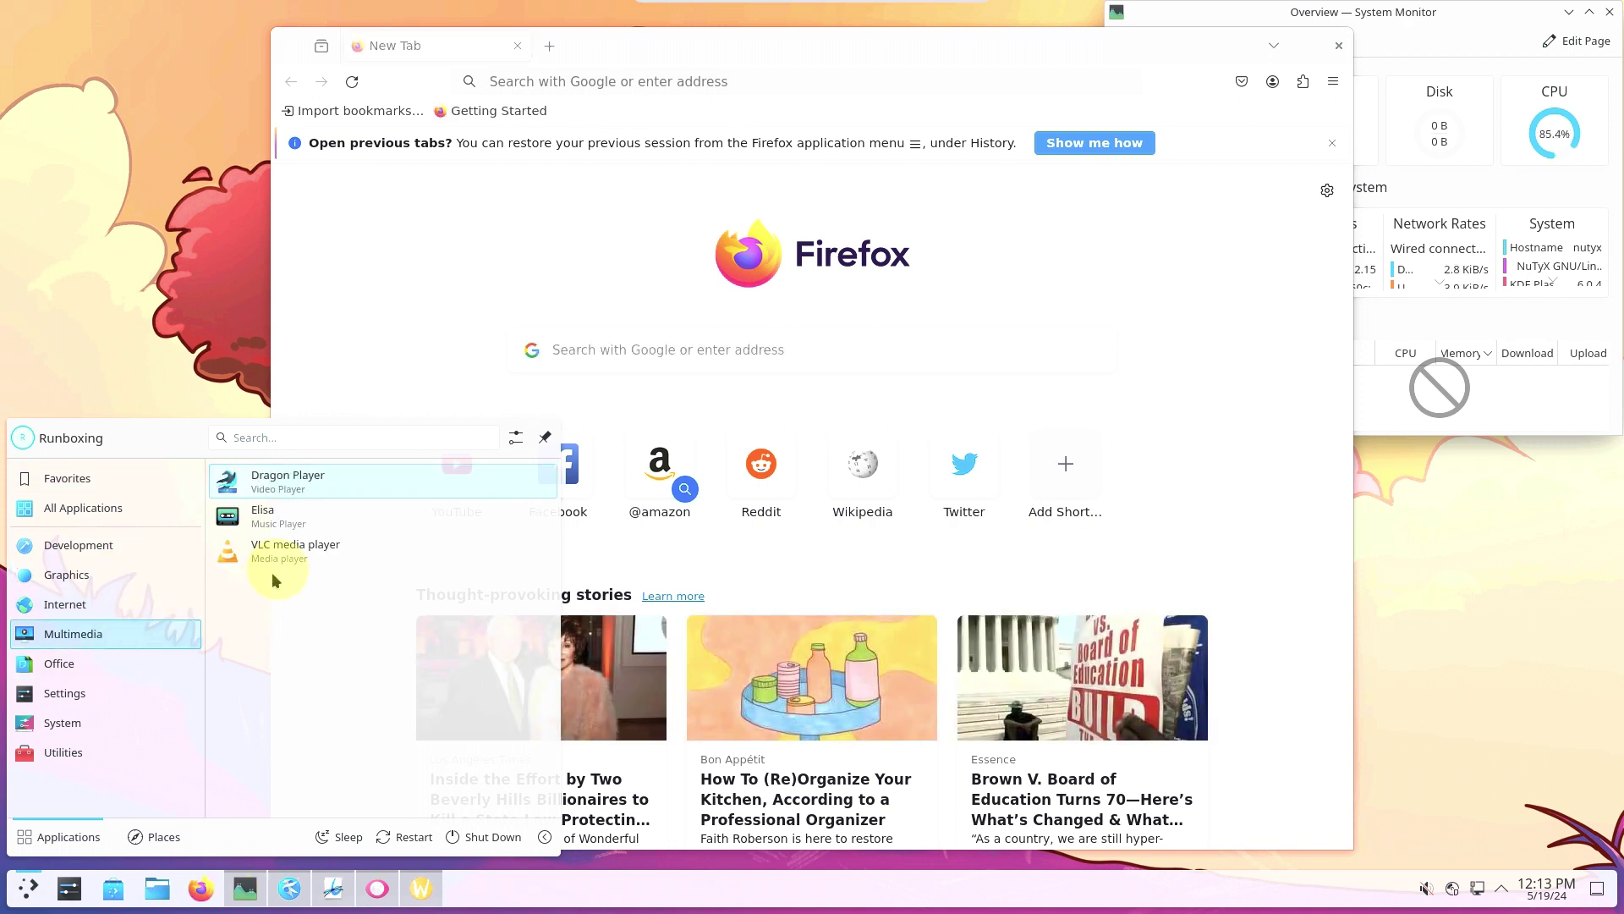
left_click(276, 555)
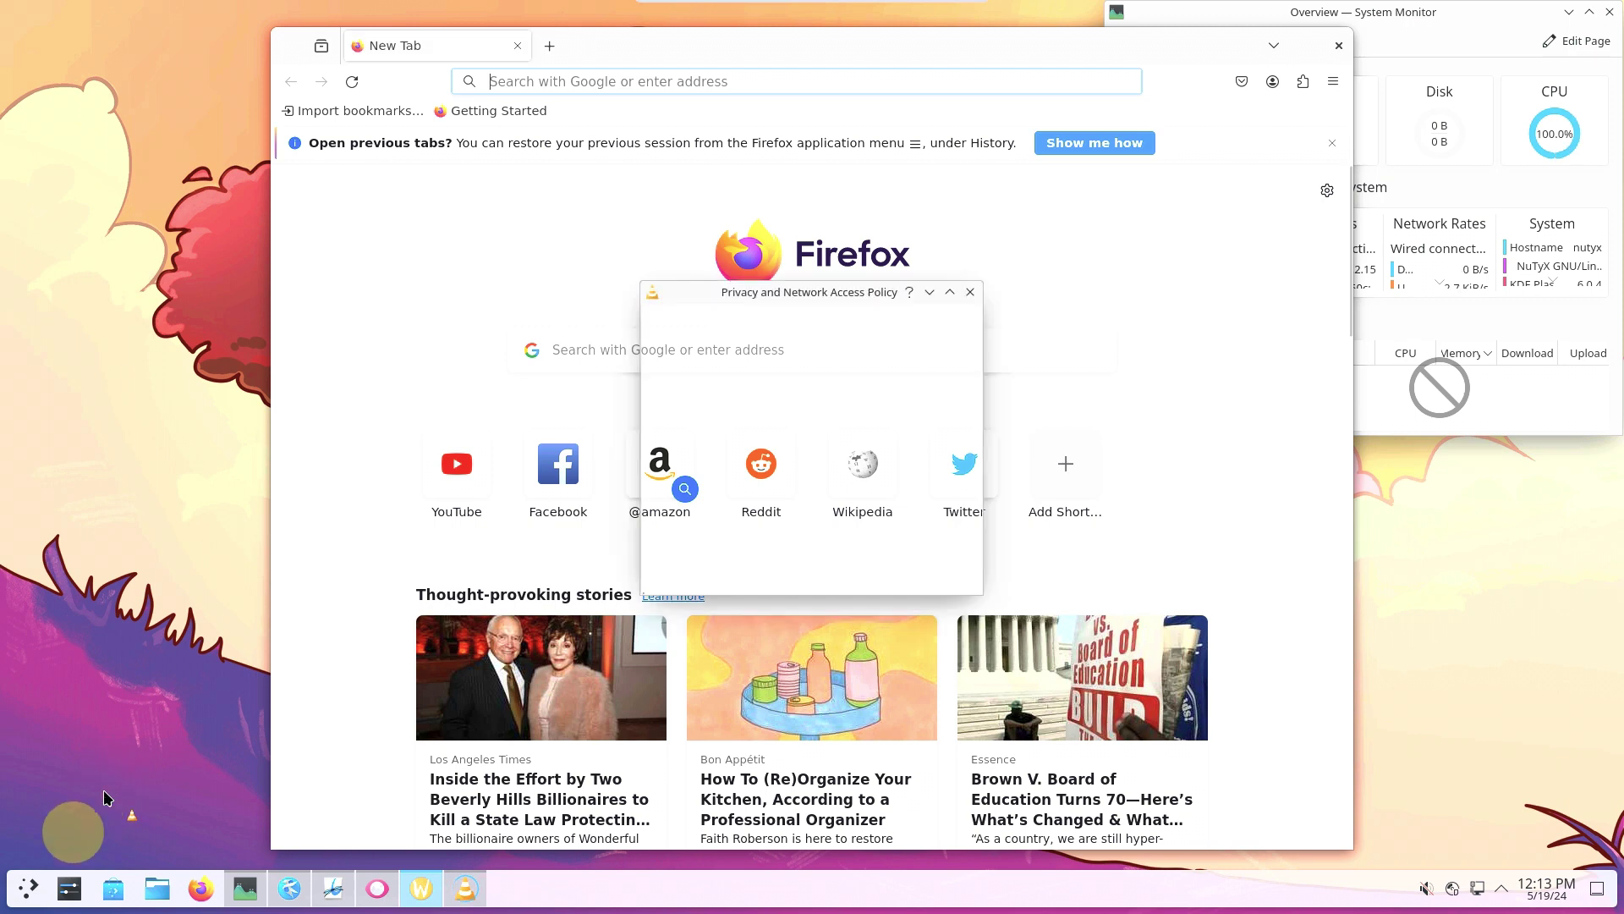
Launch the Elisa music player and Dragon Player from the Multimedia applications.
left_click(10, 904)
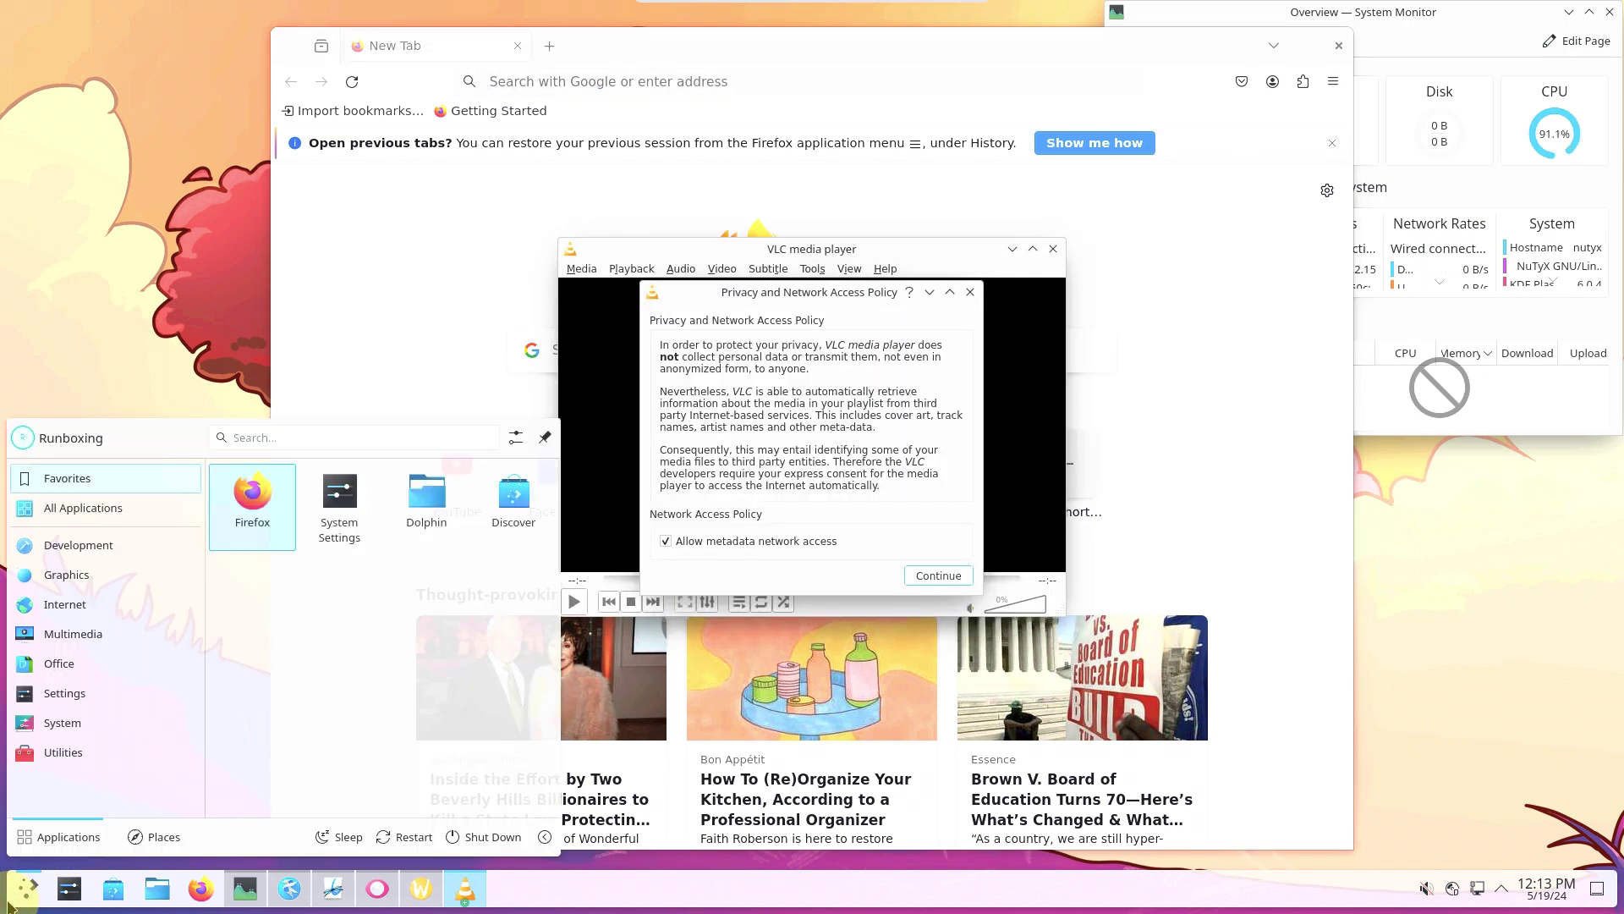
mouse_move(118, 635)
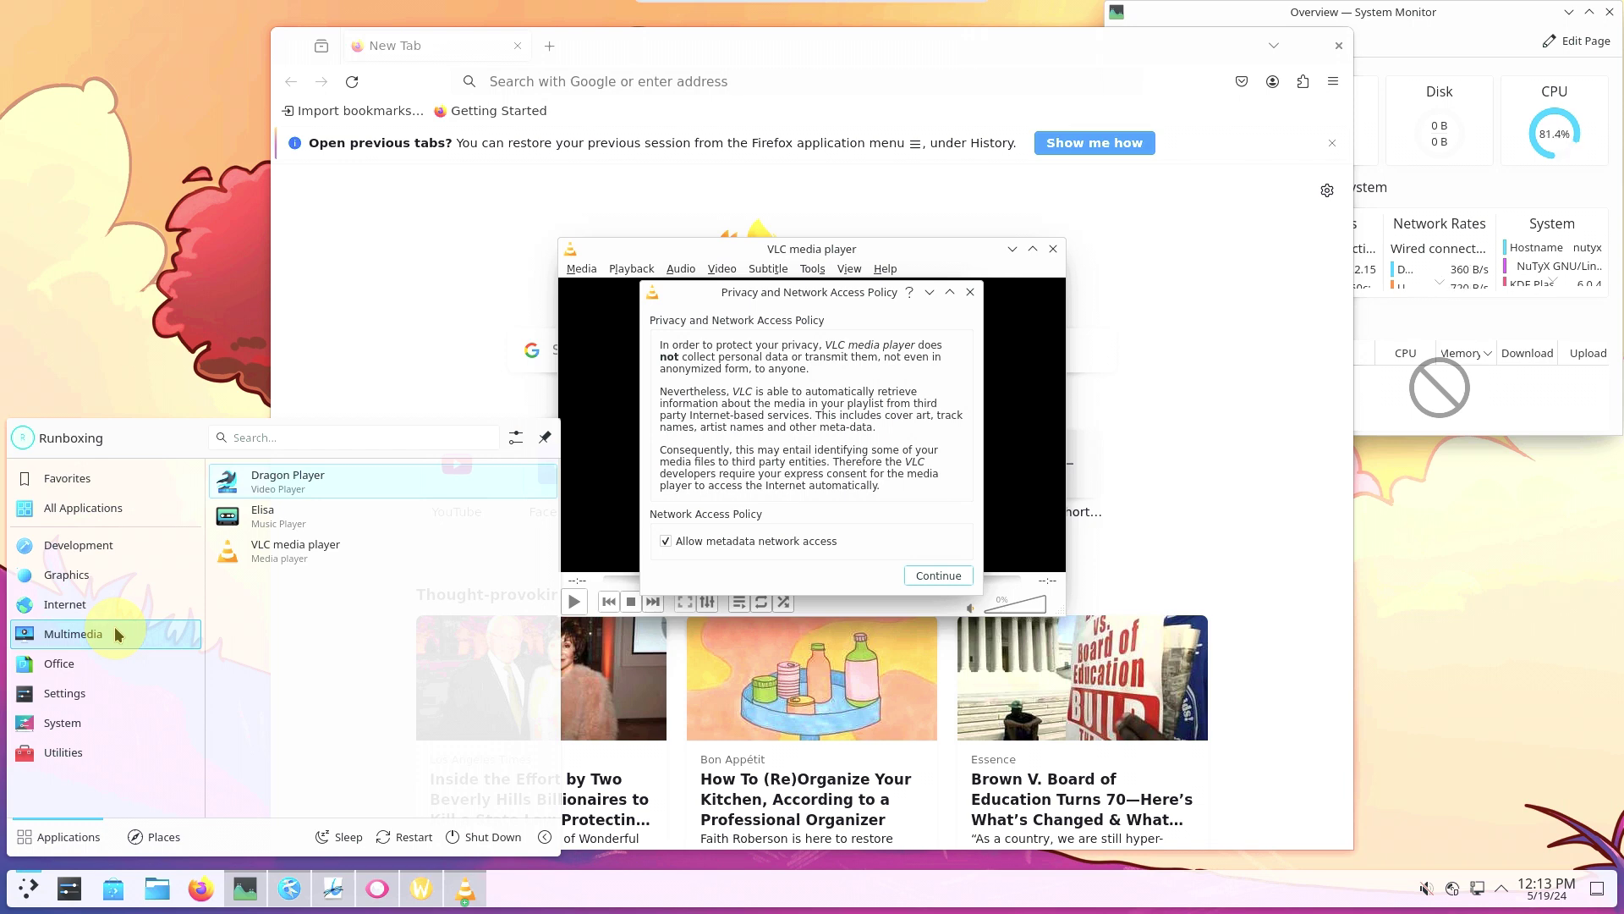
left_click(294, 527)
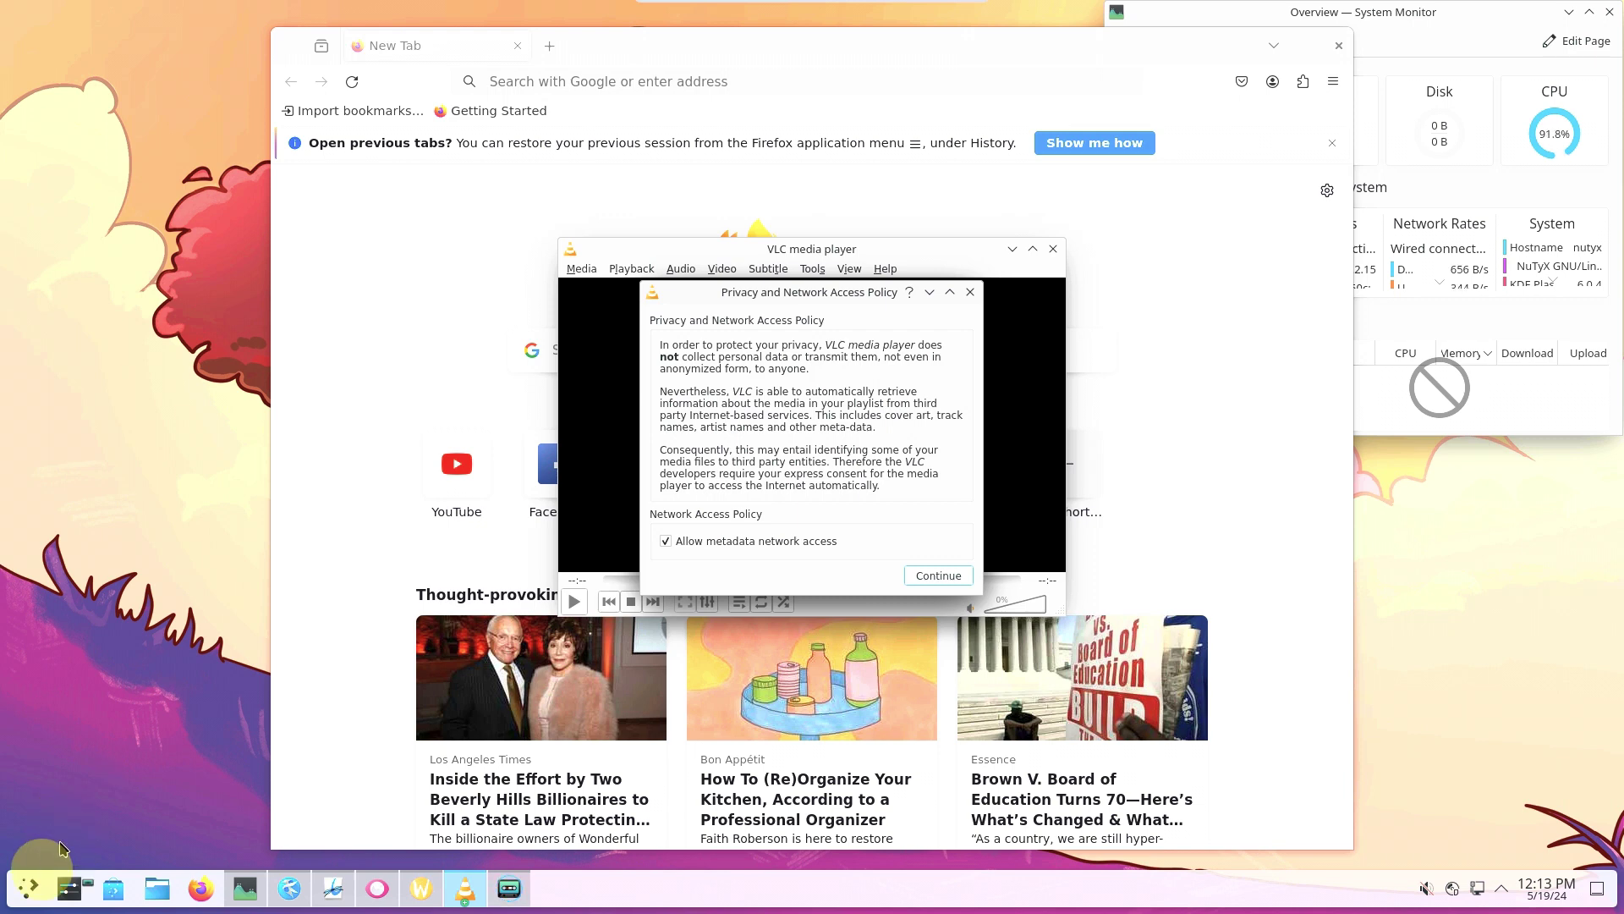
left_click(25, 895)
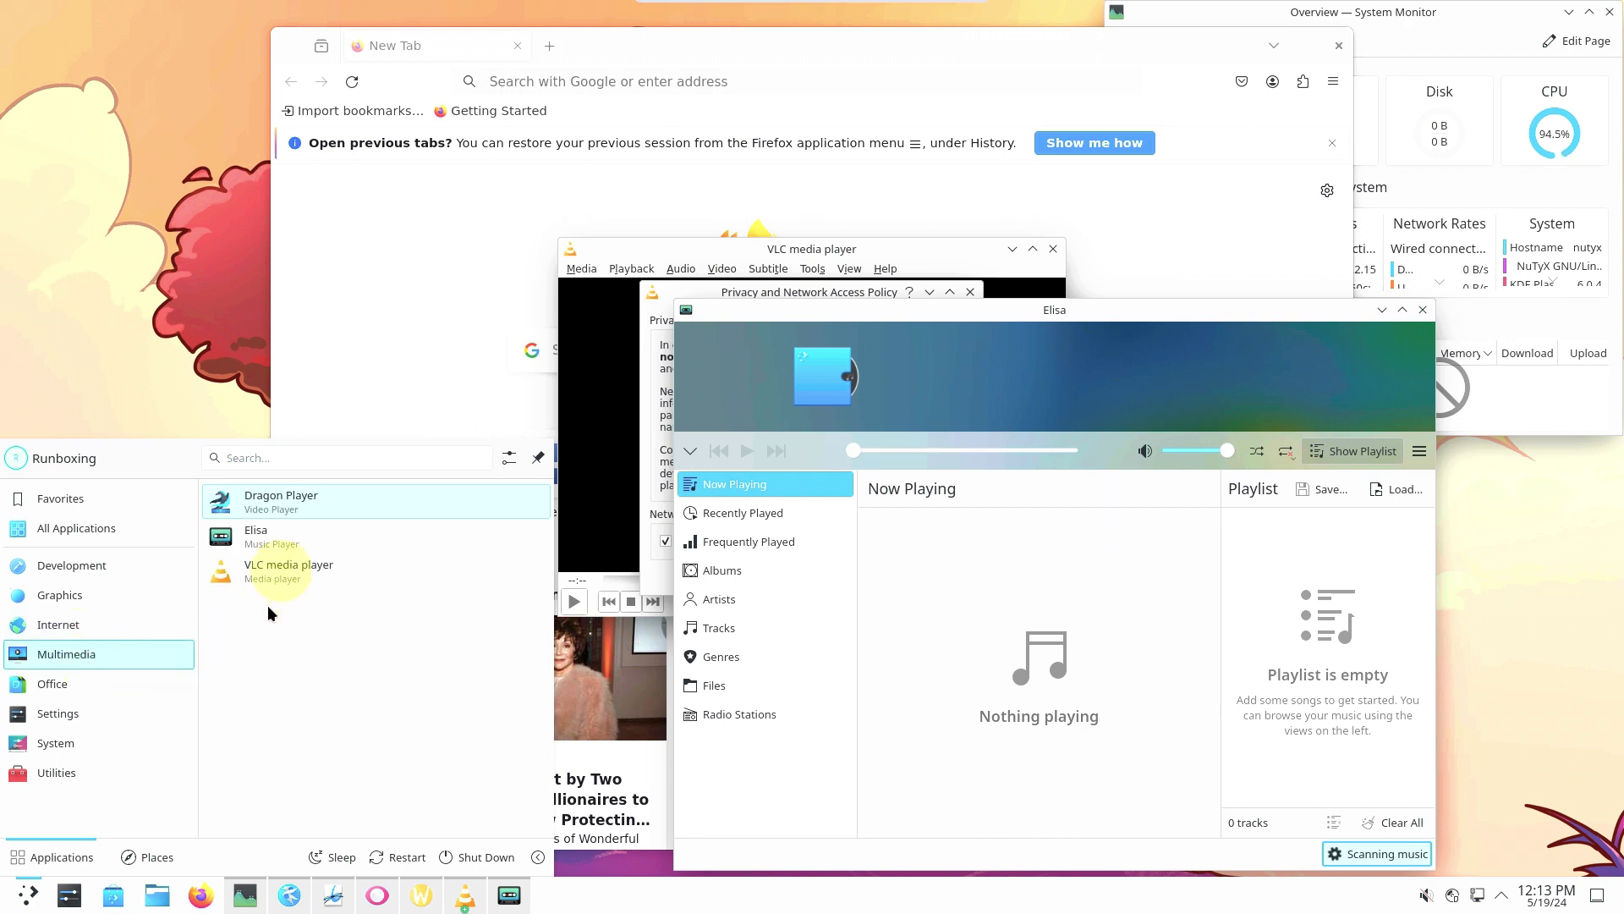
left_click(284, 506)
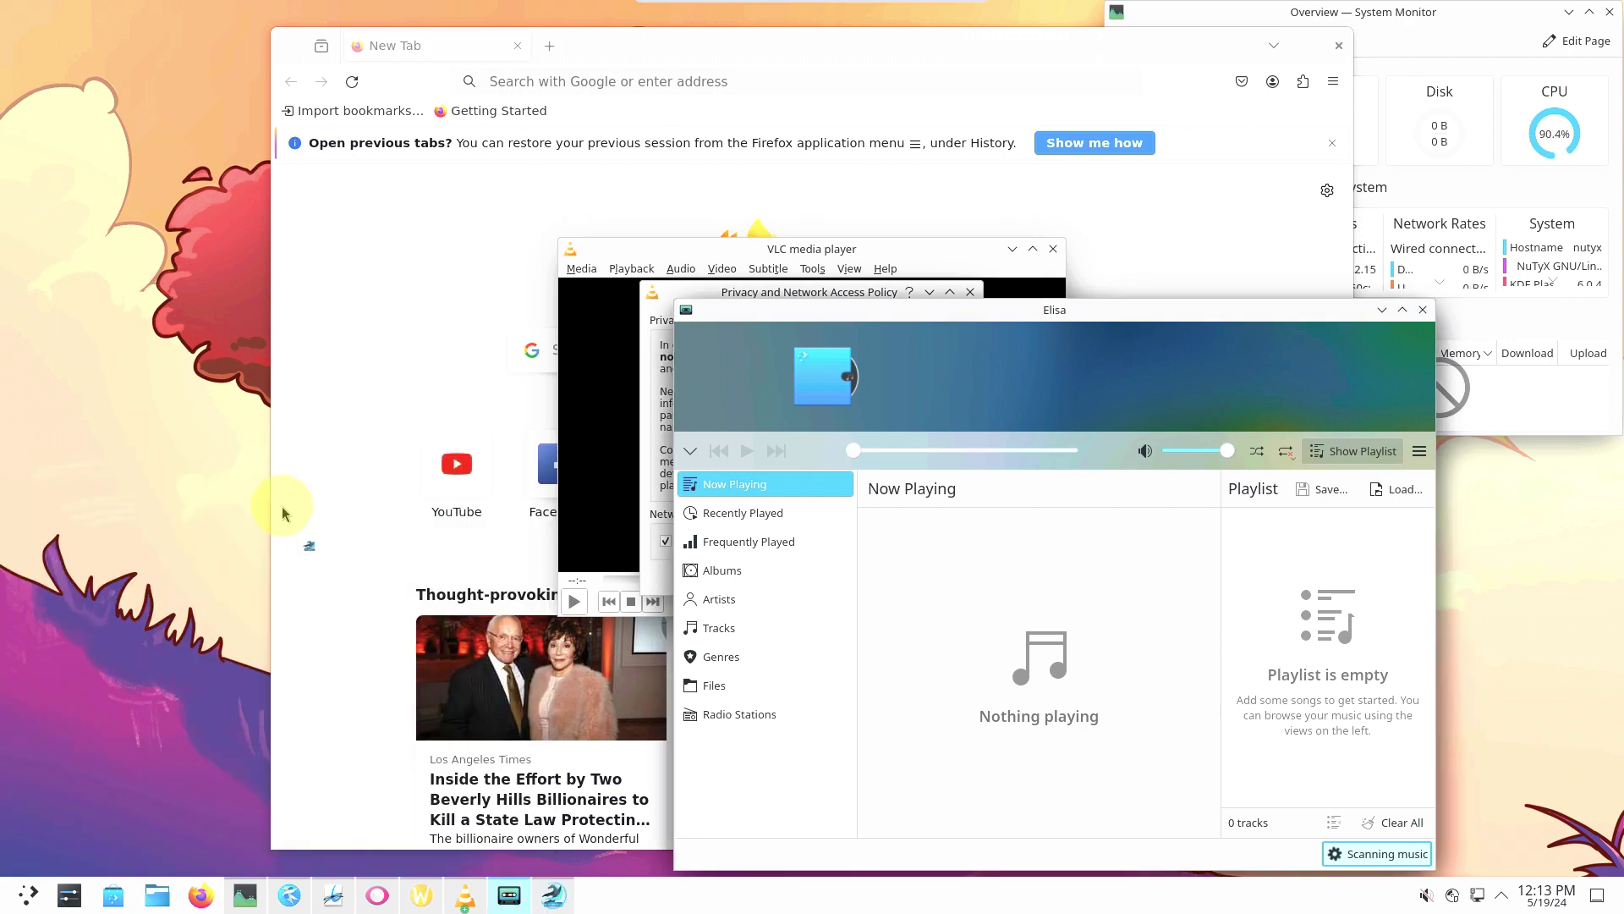
Launch System Settings from the Settings applications.
left_click(31, 884)
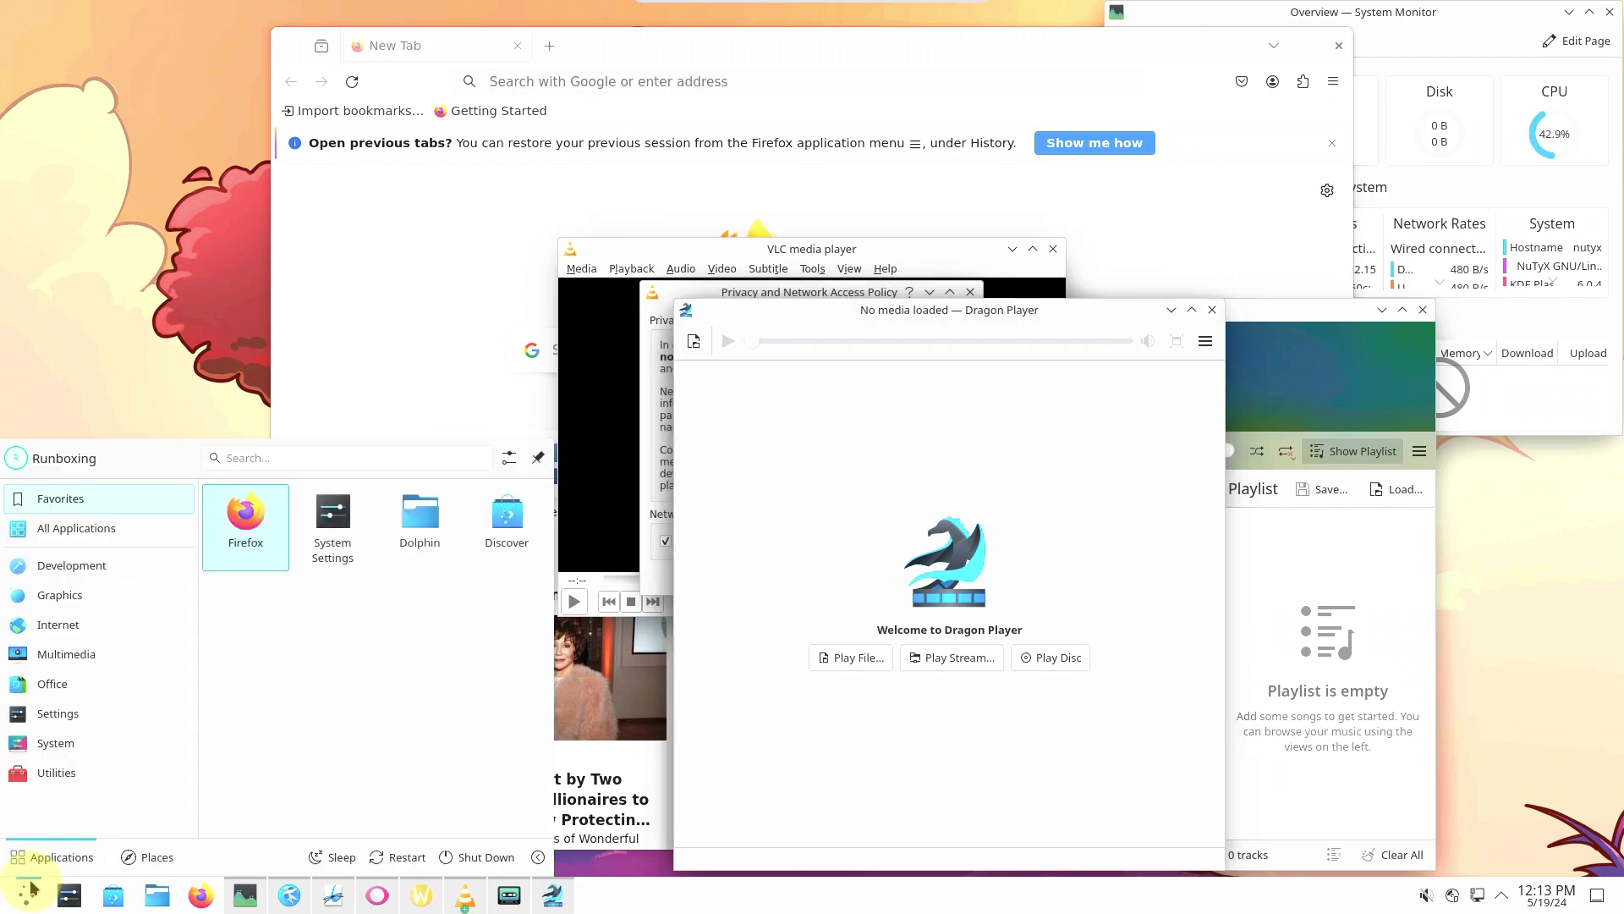
mouse_move(95, 683)
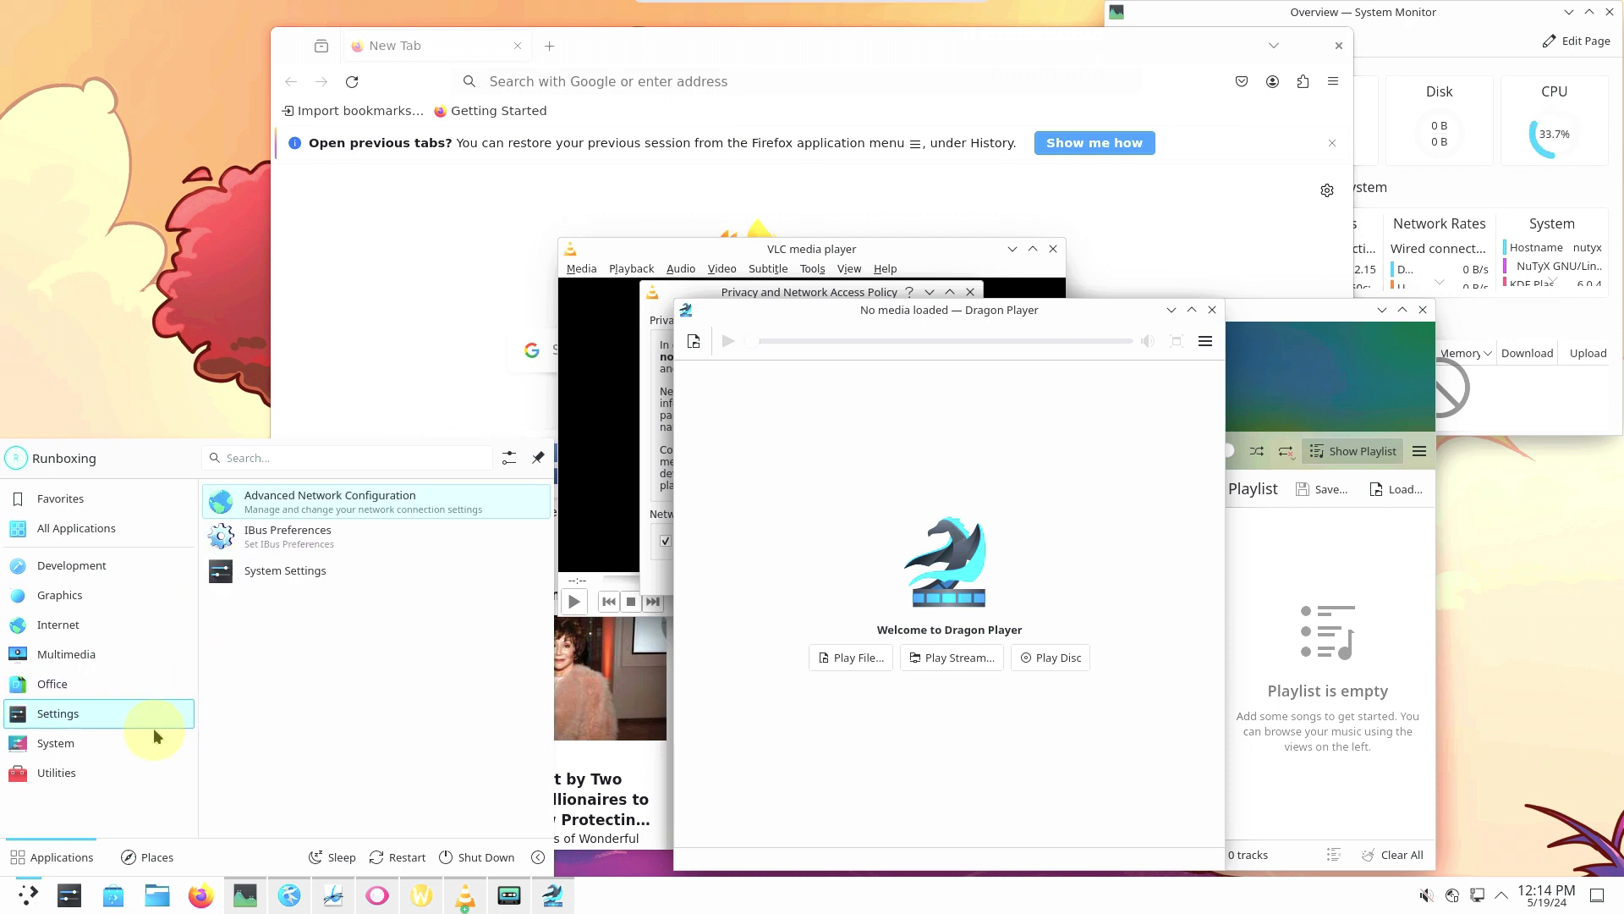
mouse_move(154, 736)
left_click(242, 582)
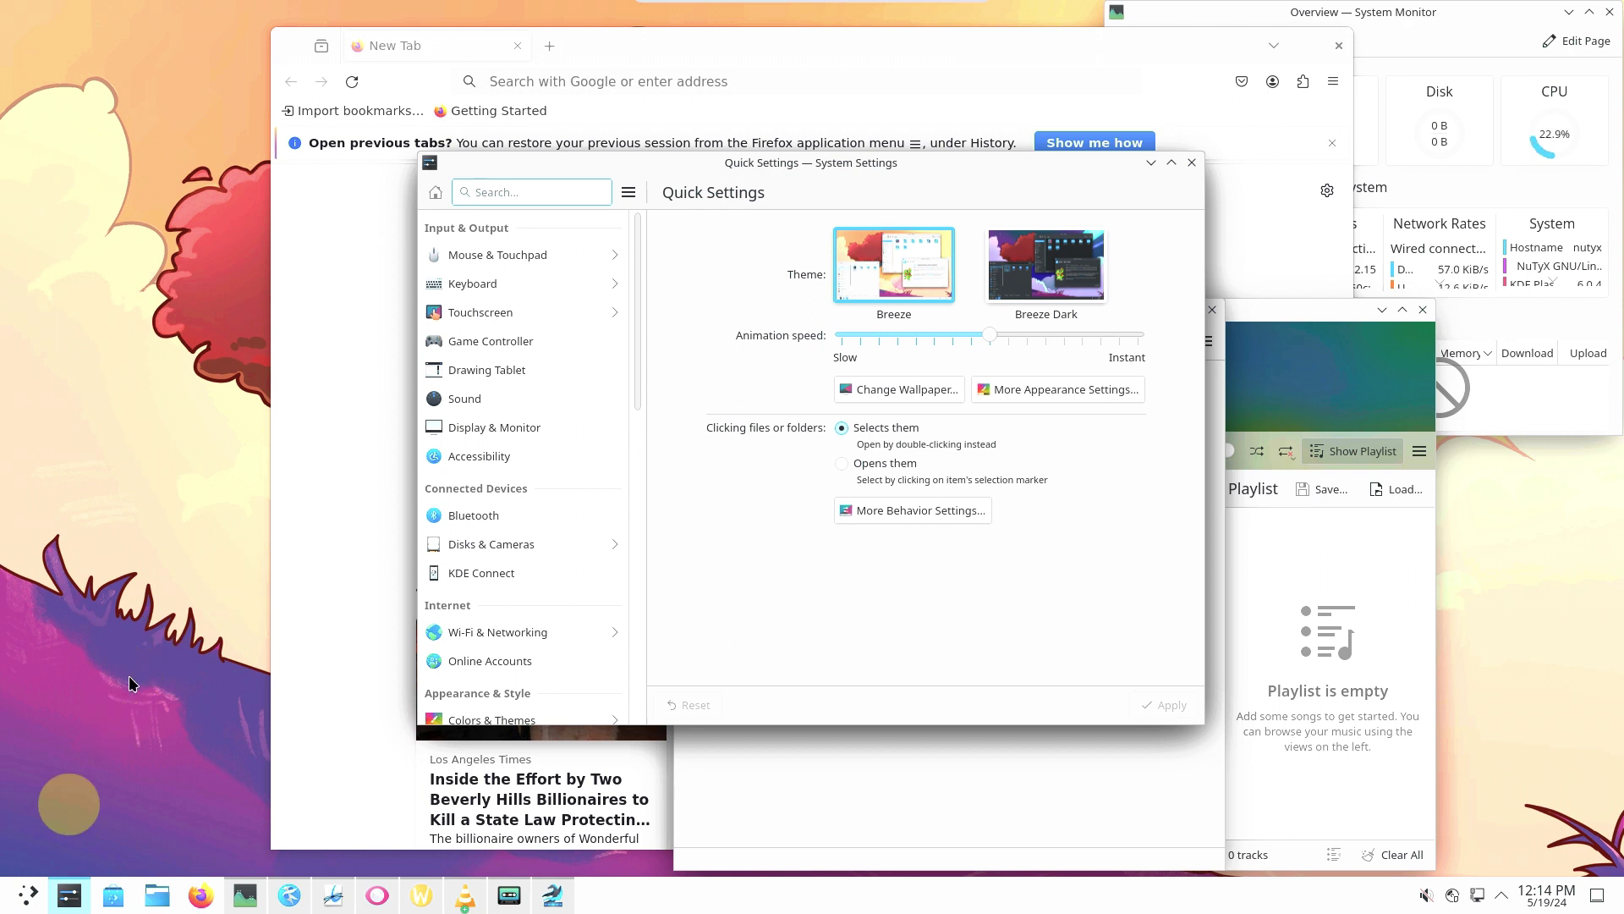
Launch the Discover software center from the System applications and open the Dolphin file manager.
left_click(33, 893)
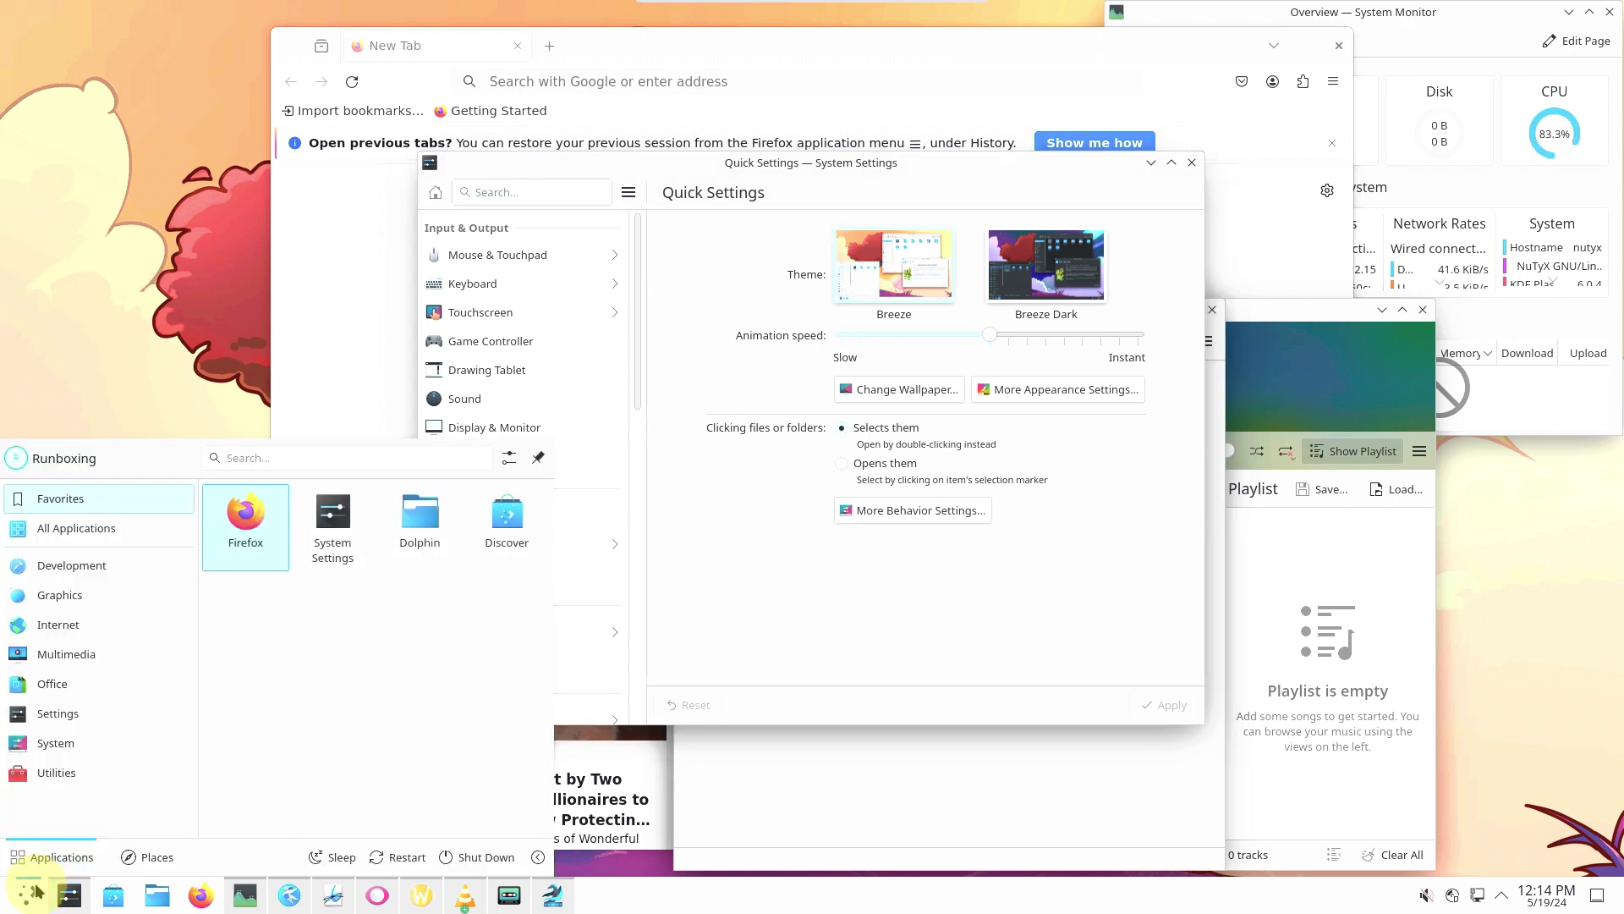
mouse_move(59, 726)
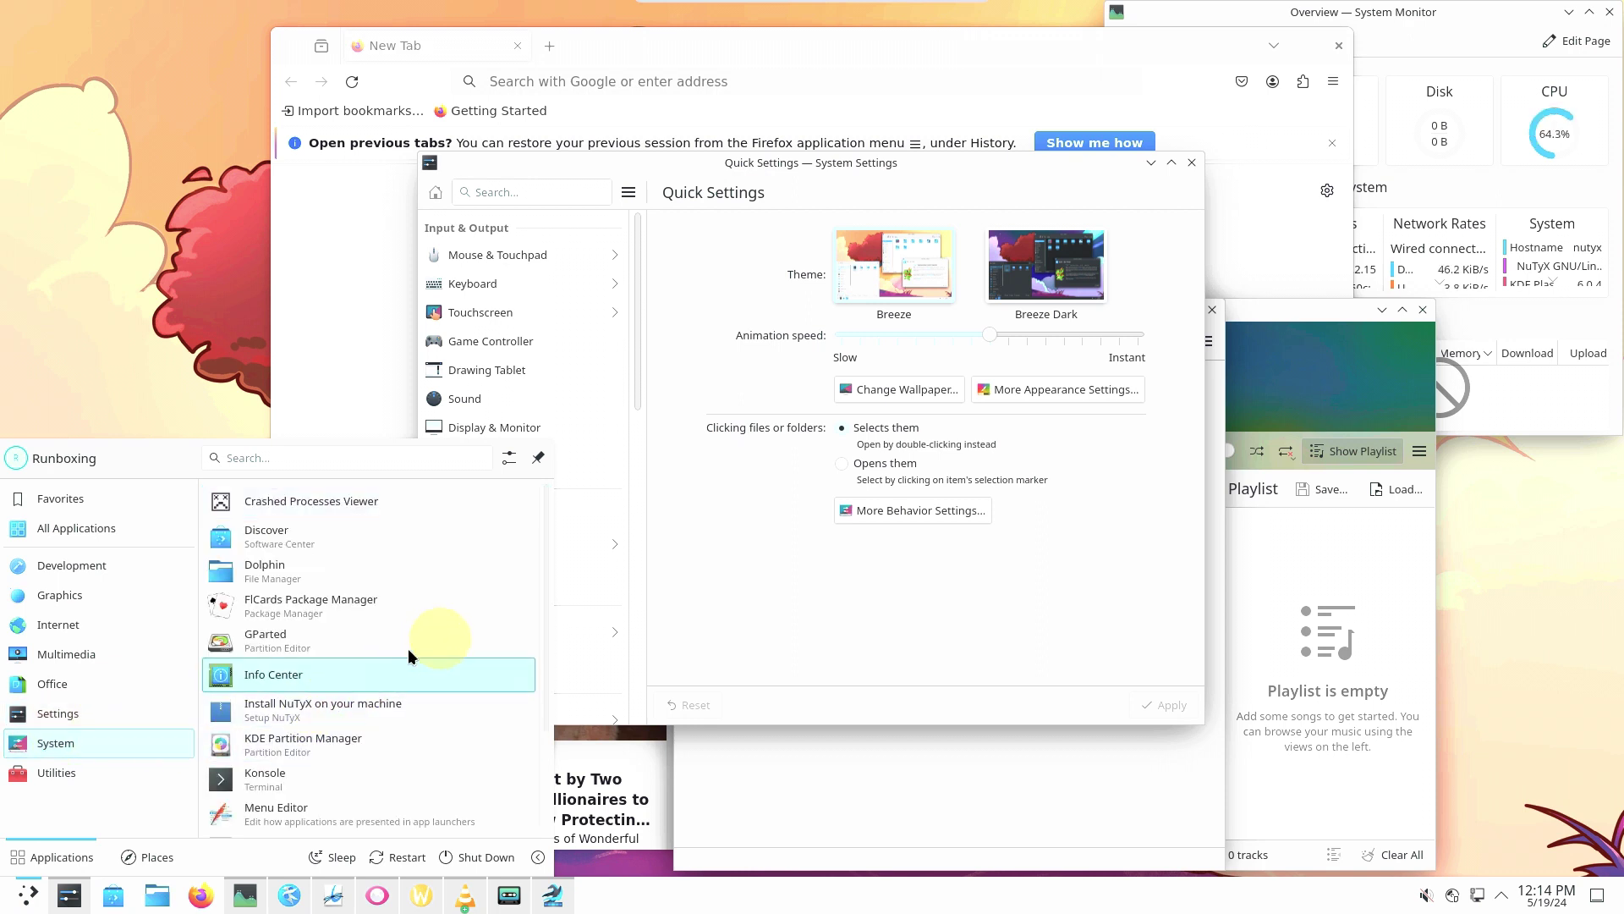
left_click(411, 535)
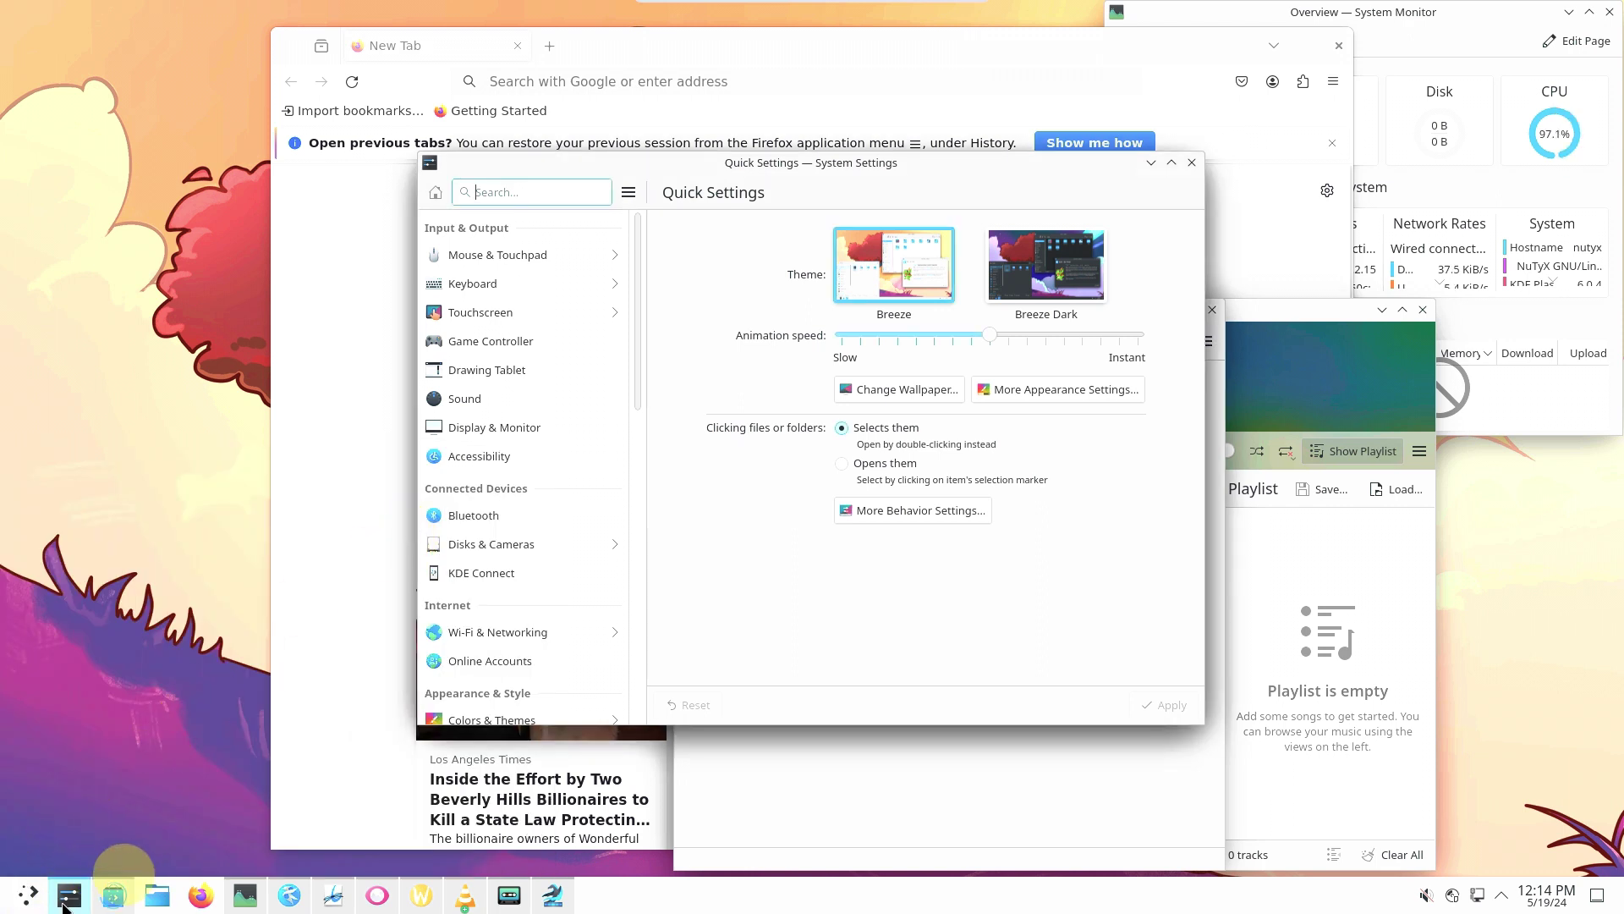
left_click(162, 896)
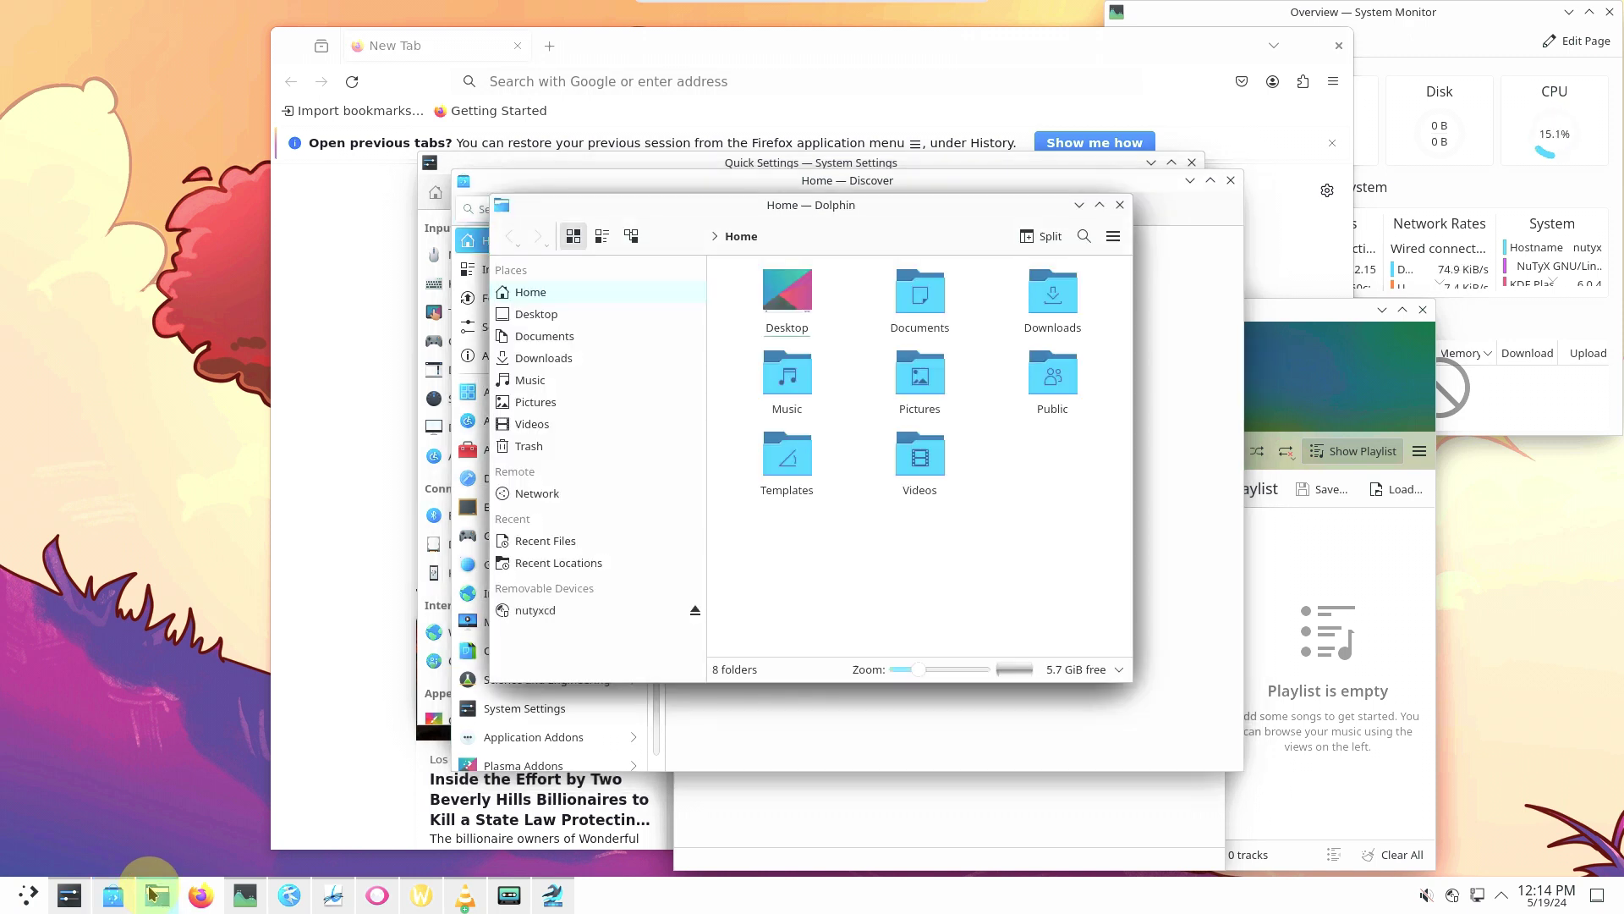
Launch KDE Partition Manager from the System applications.
left_click(32, 897)
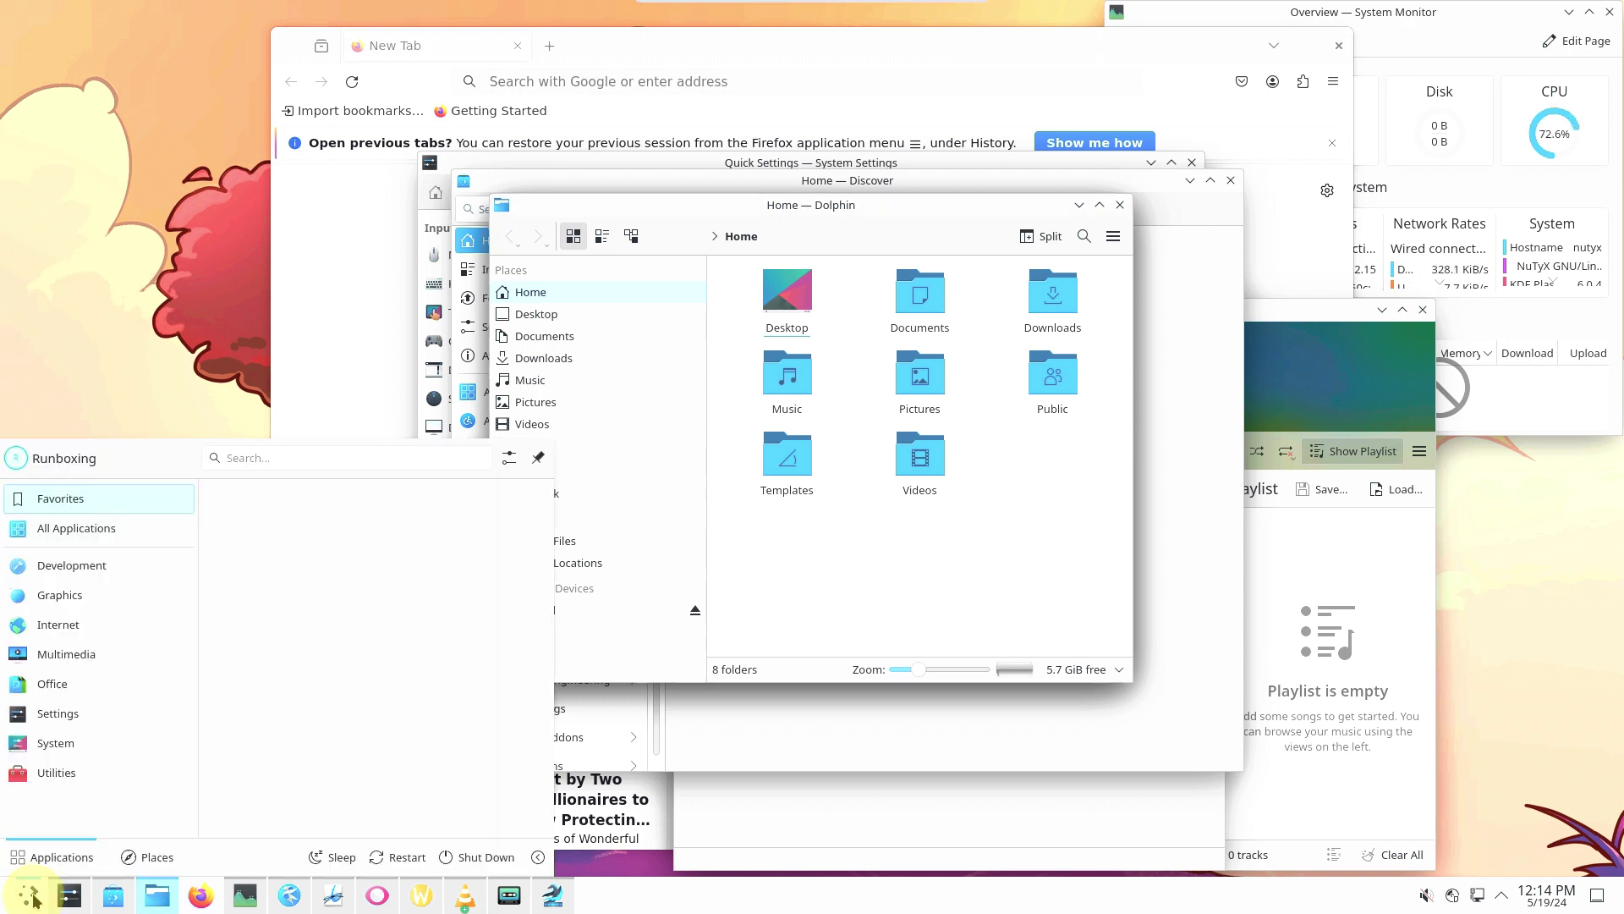
mouse_move(81, 749)
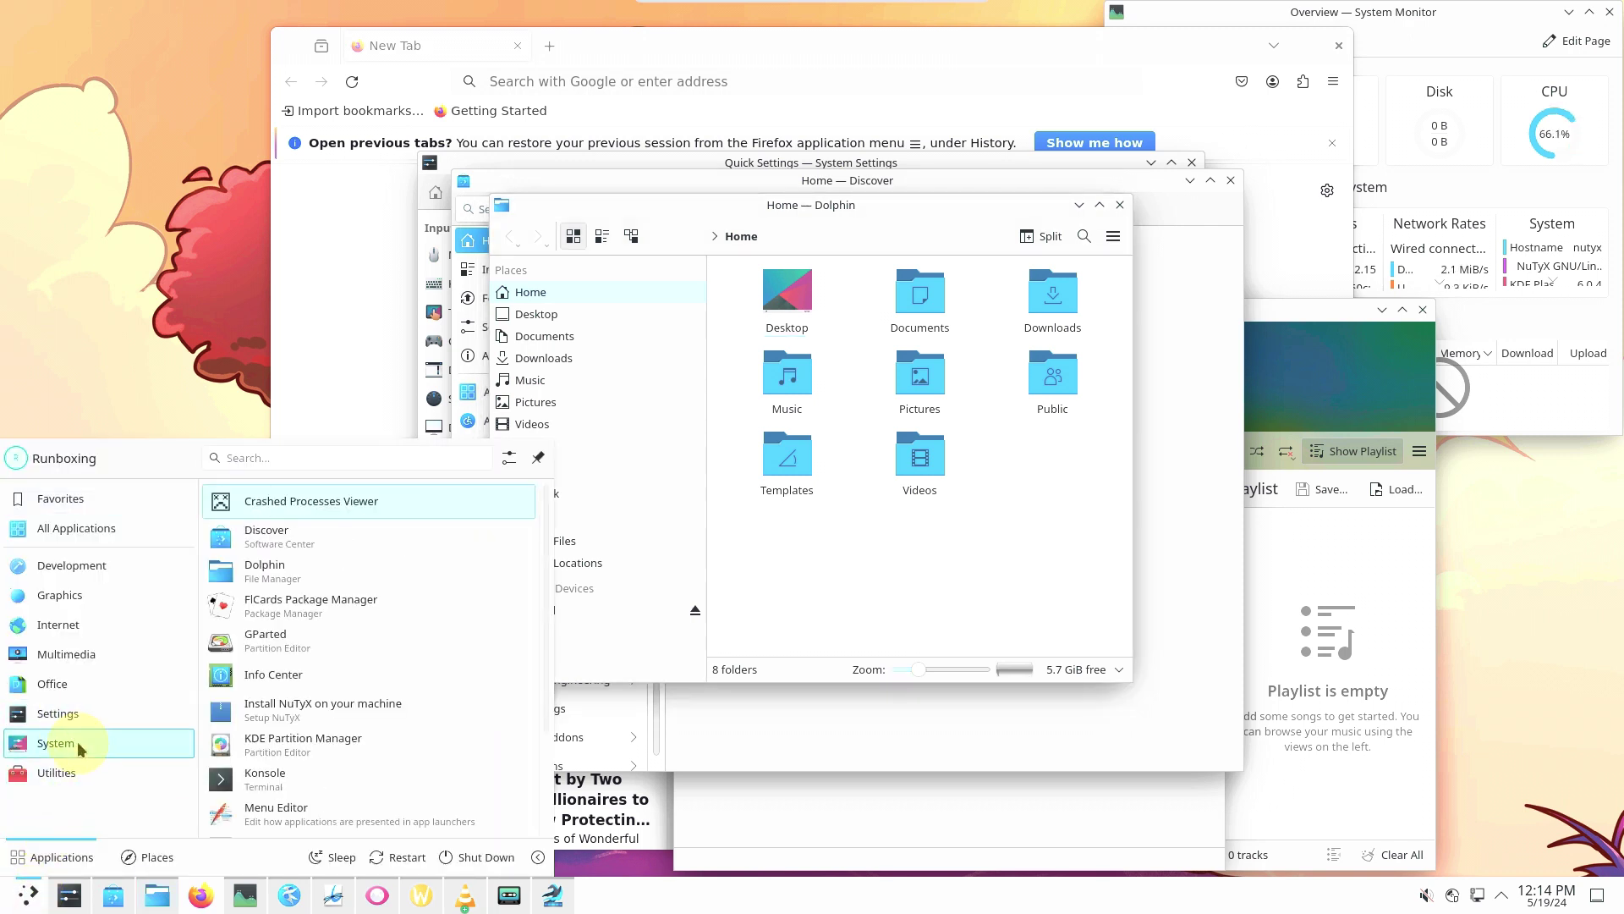
left_click(338, 738)
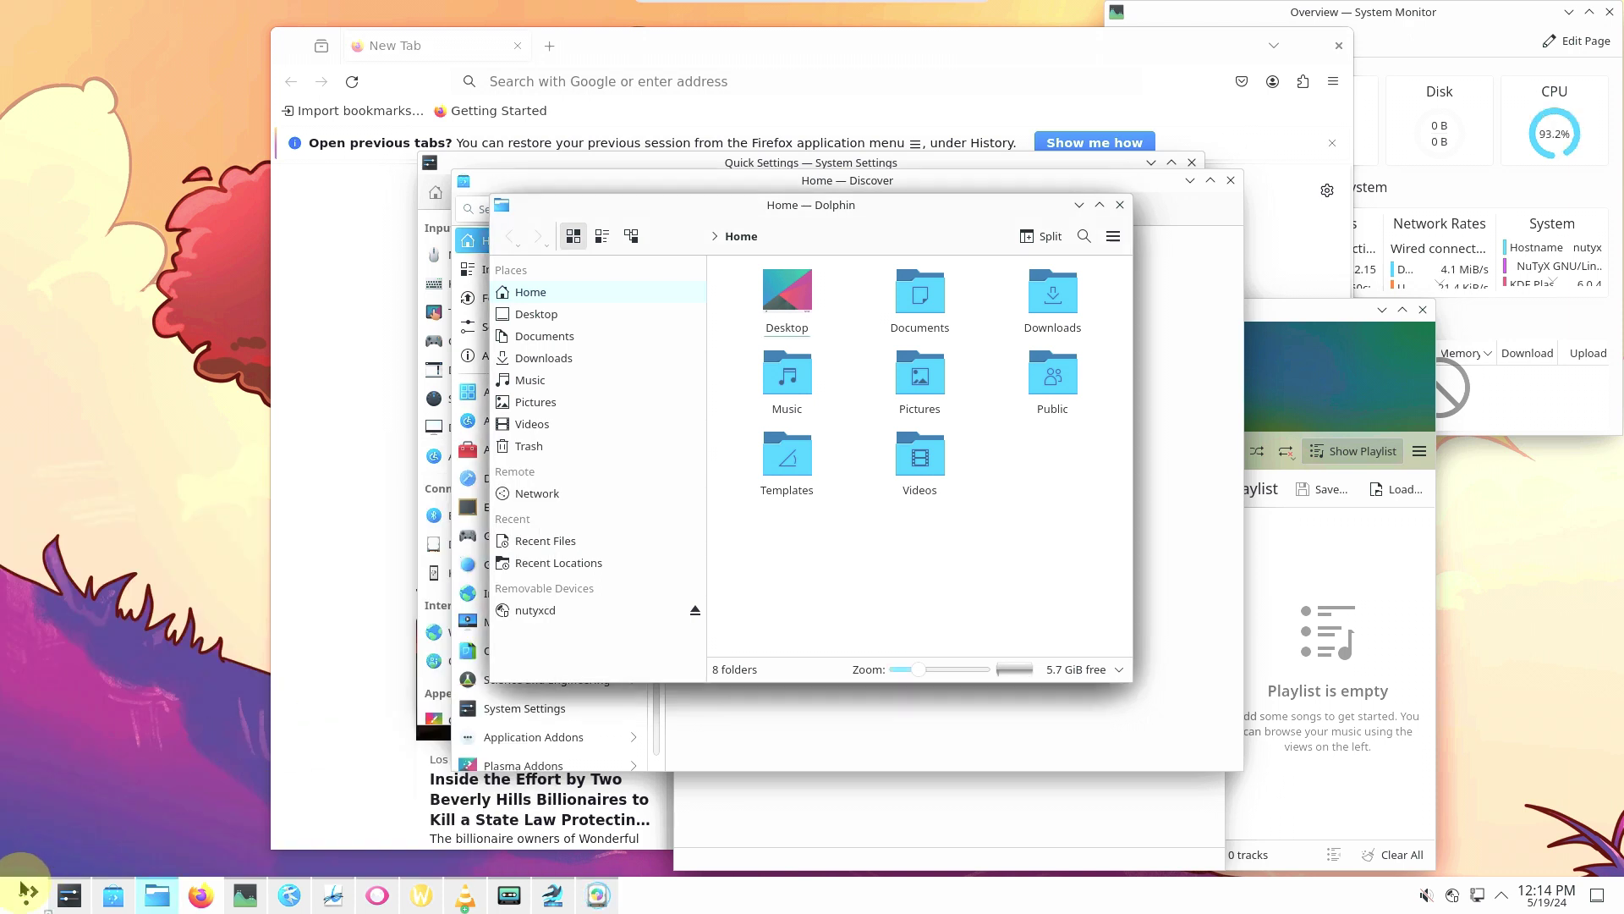
Look through the Utilities and System applications and launch "Install NuTyX on your machine".
left_click(28, 890)
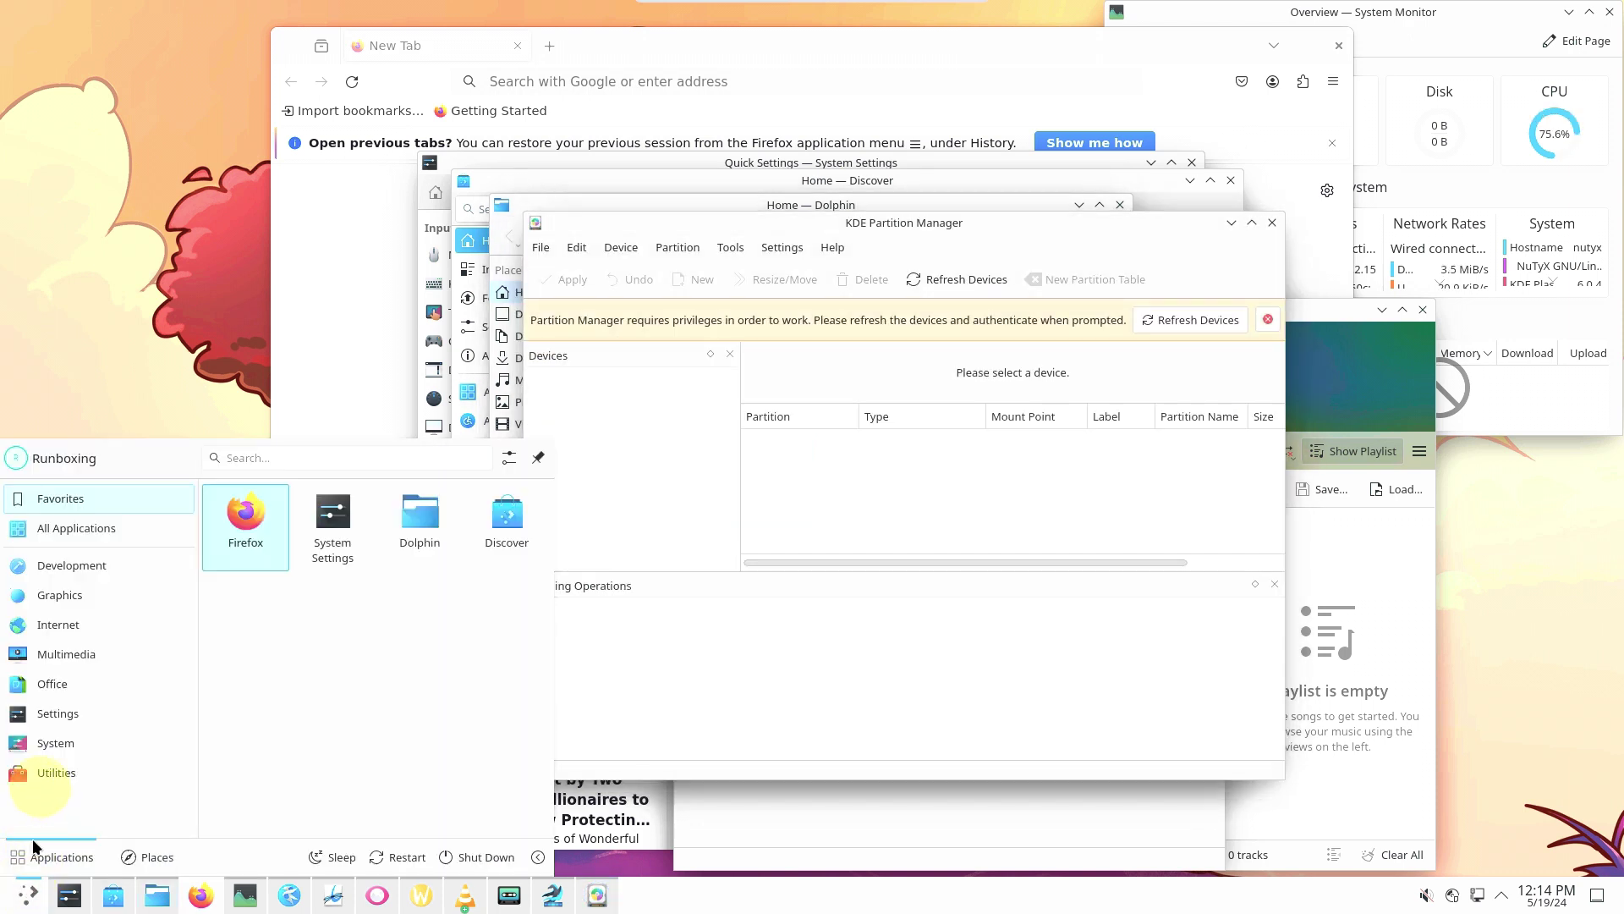
left_click(47, 770)
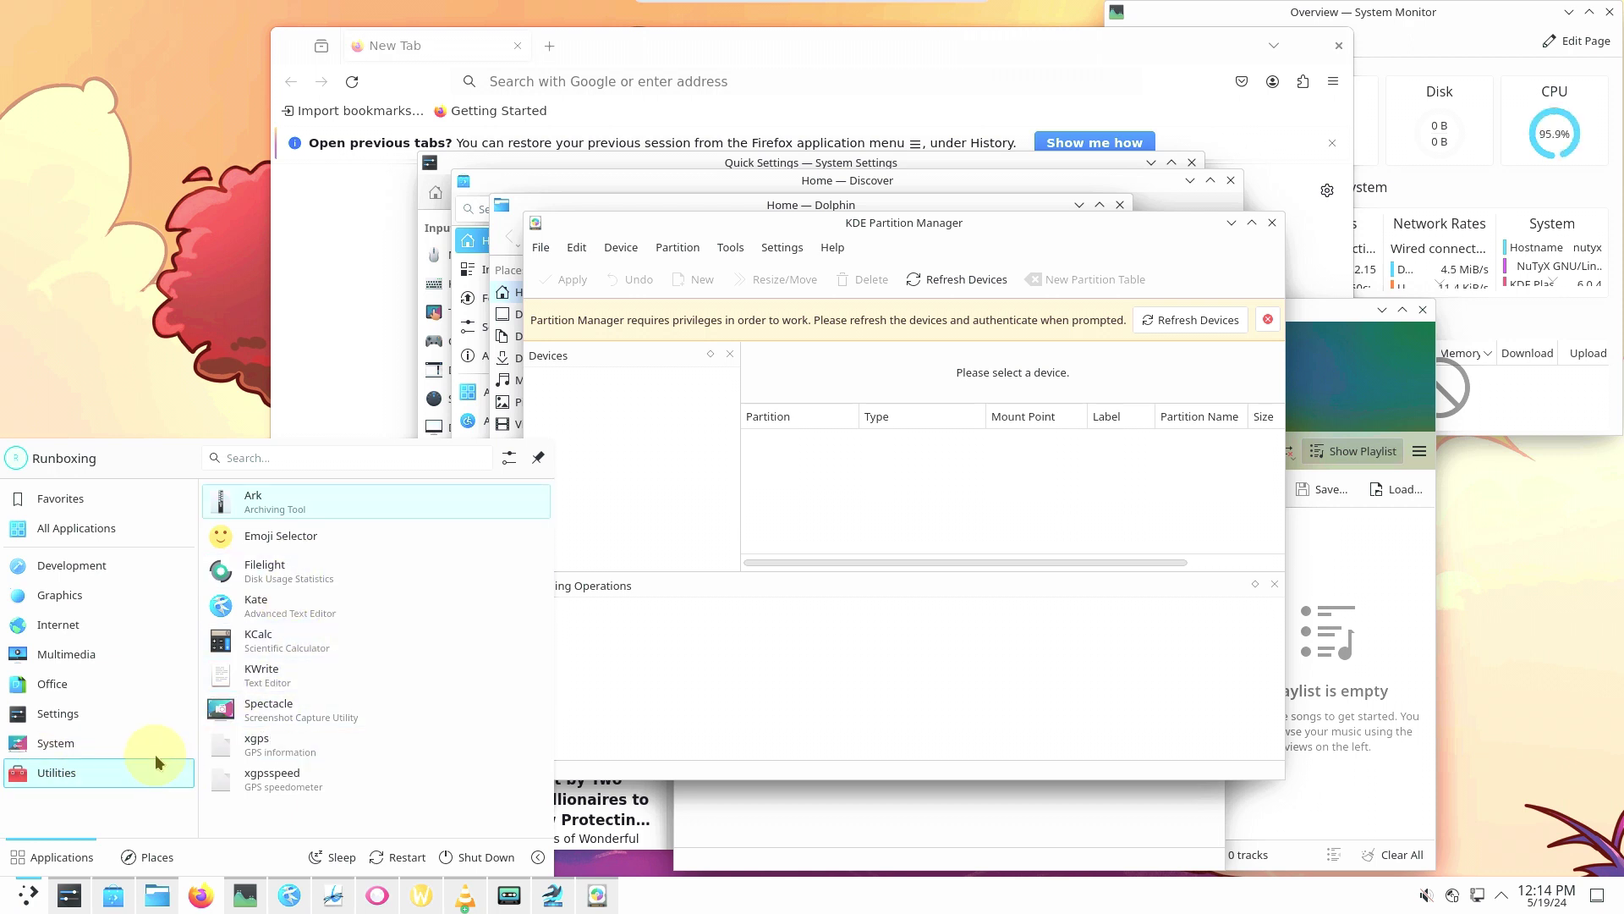
mouse_move(150, 748)
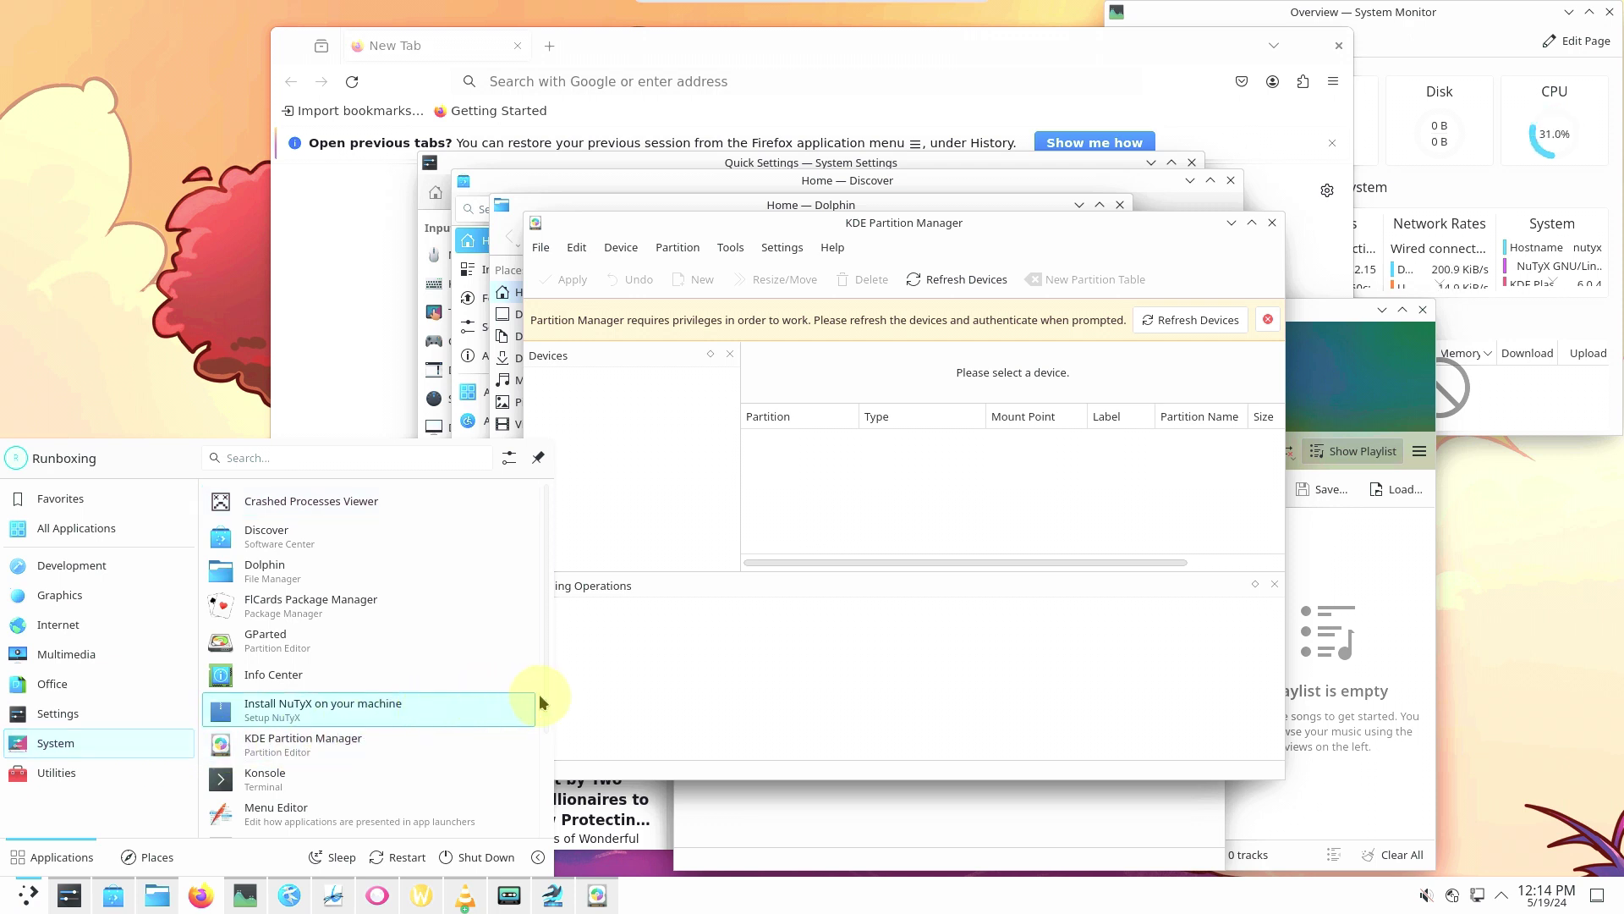
scroll(542, 728, "down", 3)
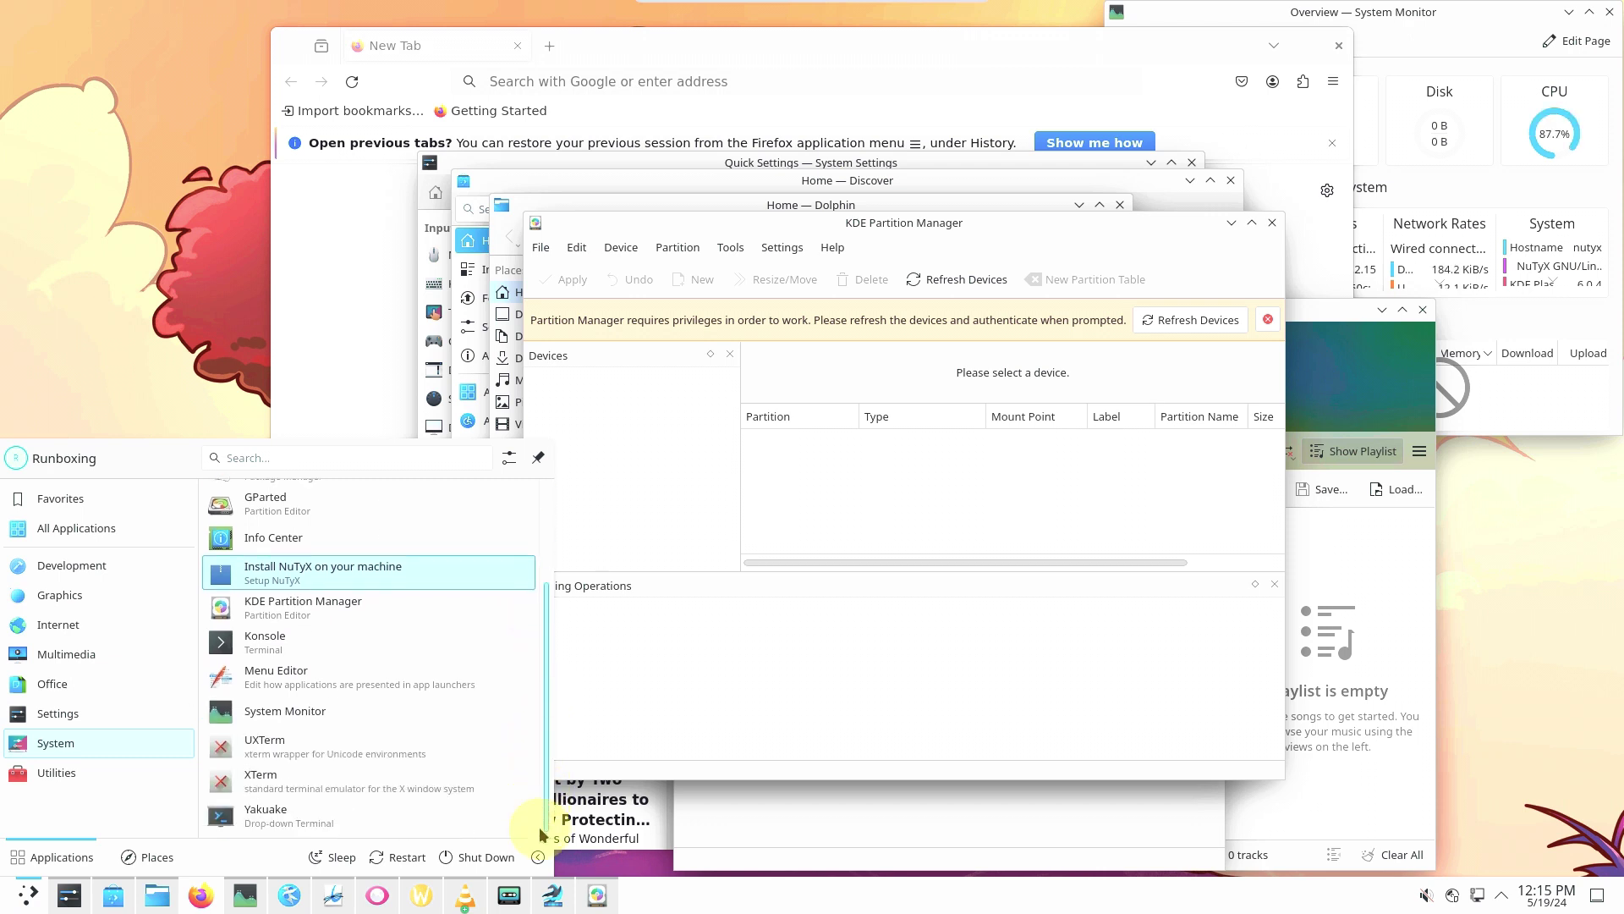
scroll(540, 825, "down", 1)
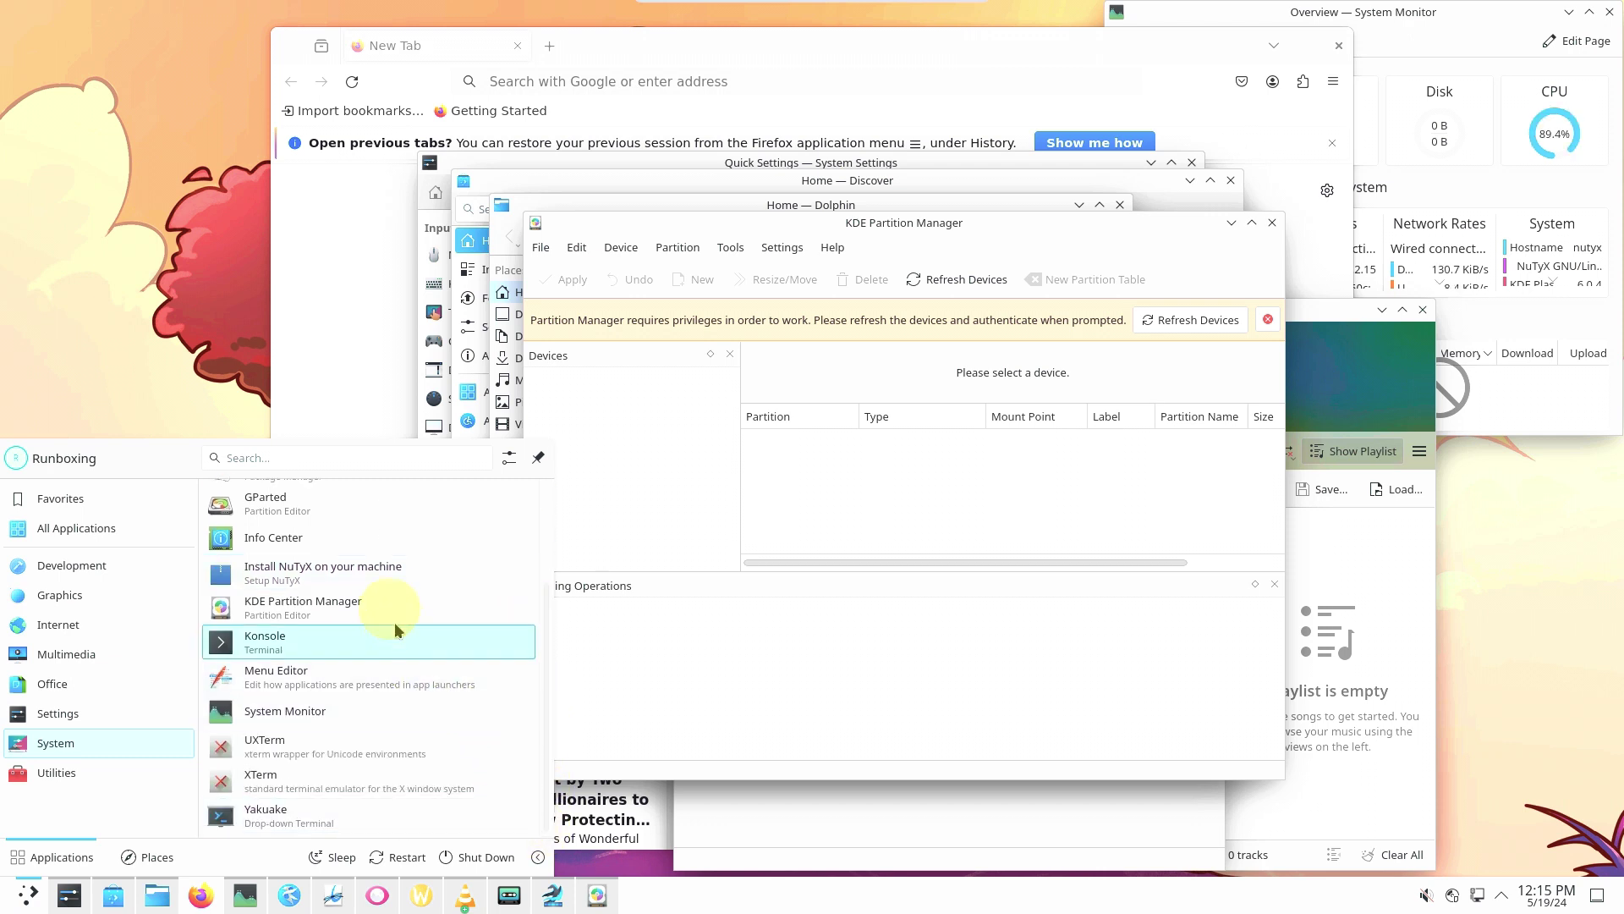
left_click(382, 585)
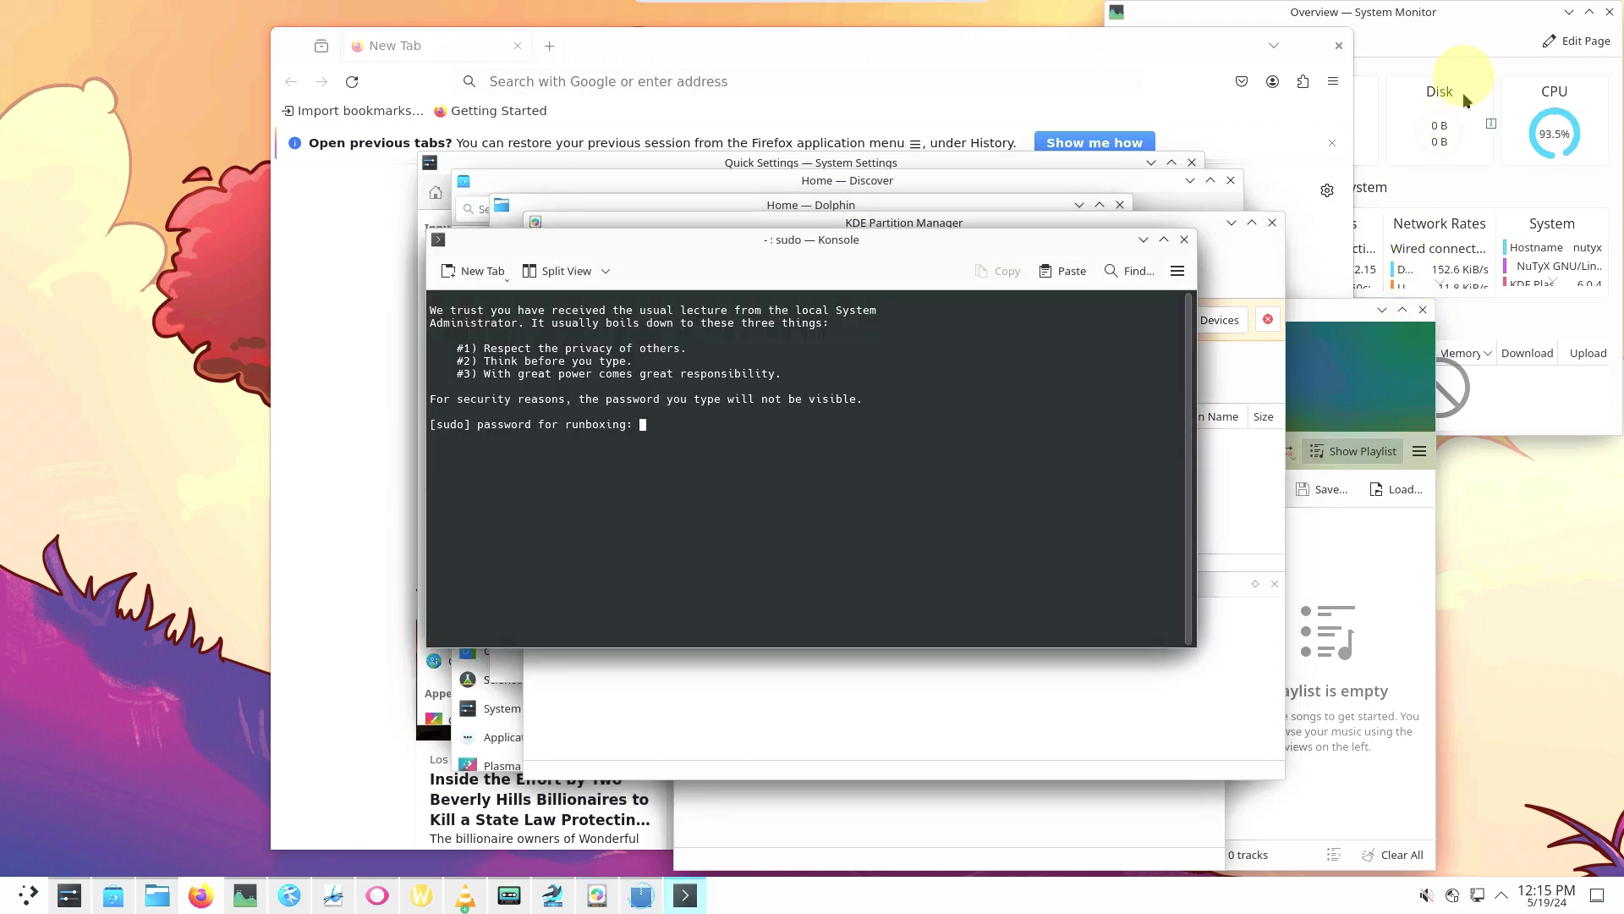
Switch to System Monitor, check its Applications, History and Processes pages, and return to the Overview.
left_click(1456, 46)
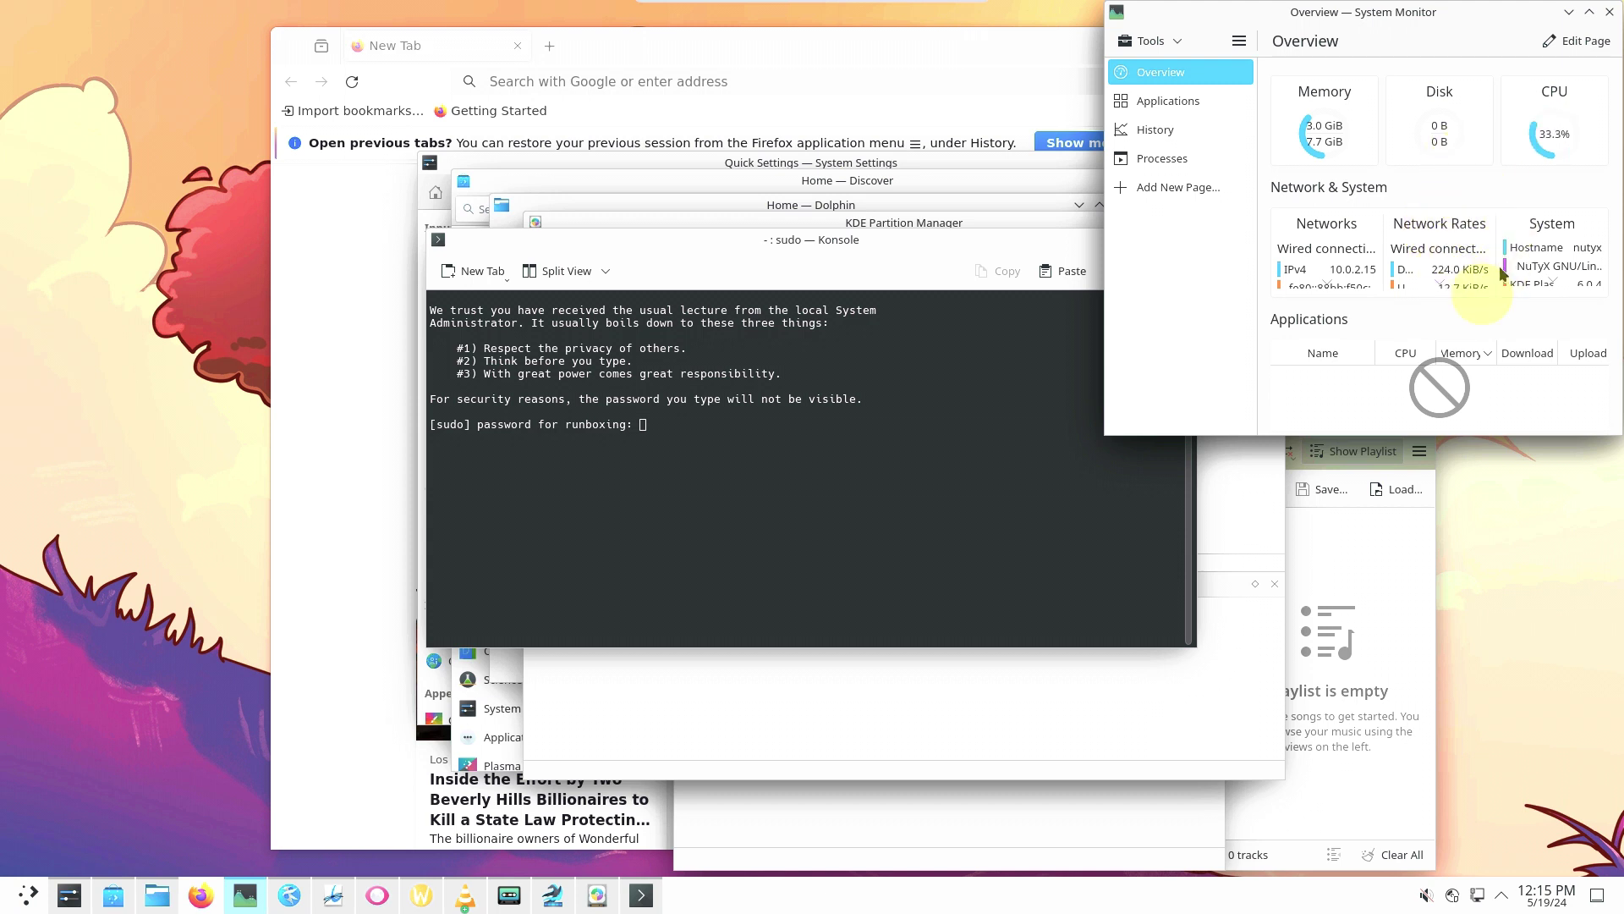
left_click(1214, 104)
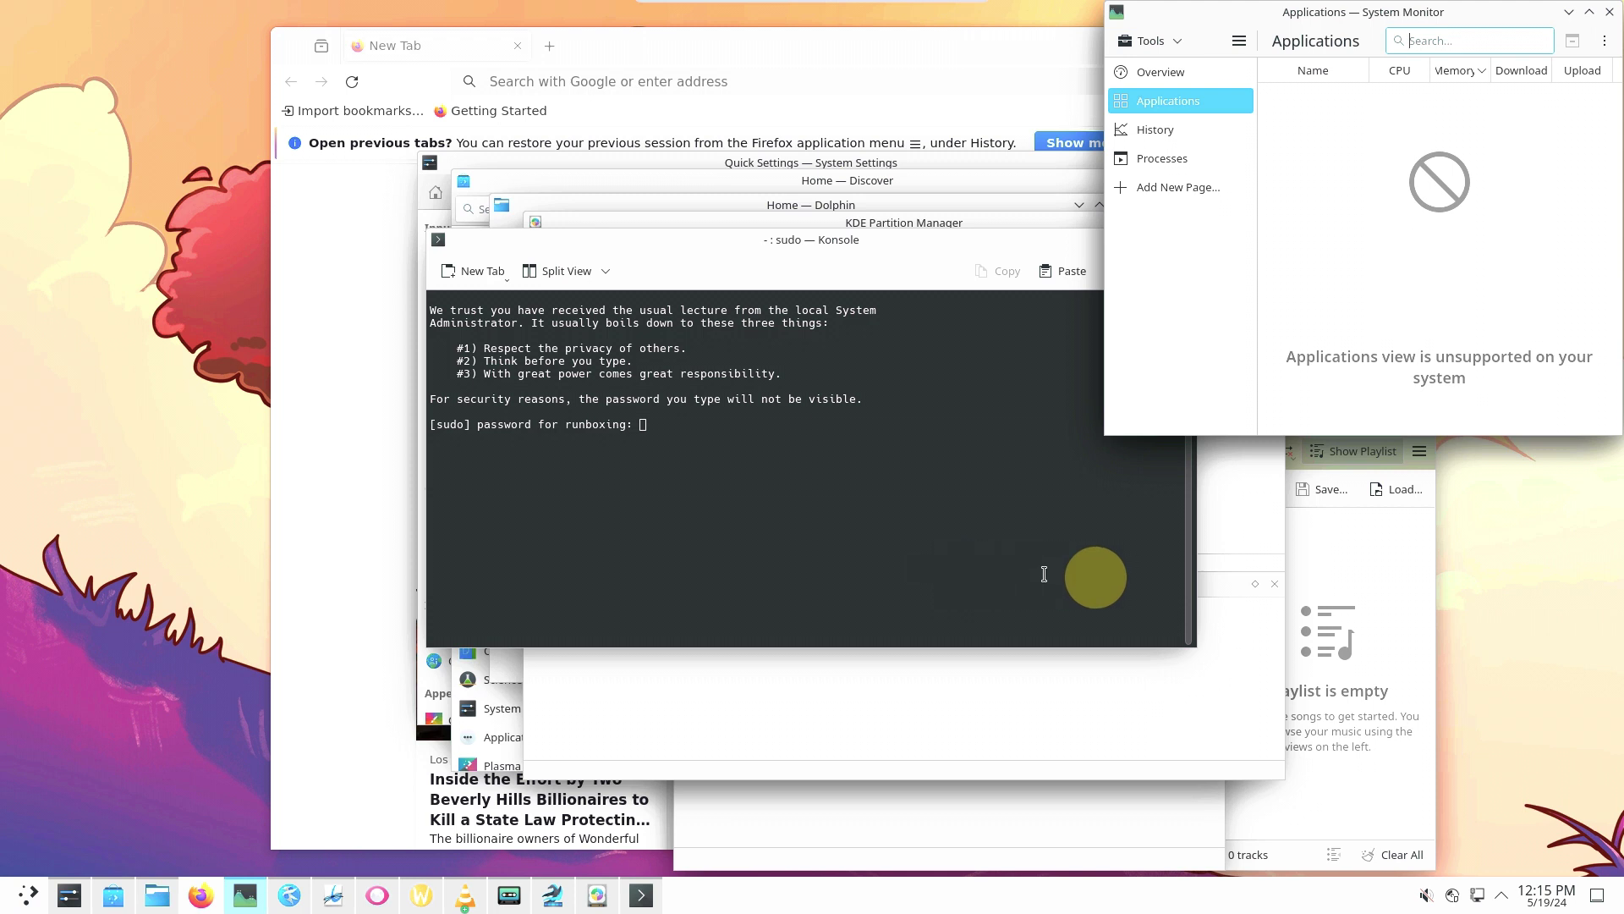
left_click(1178, 129)
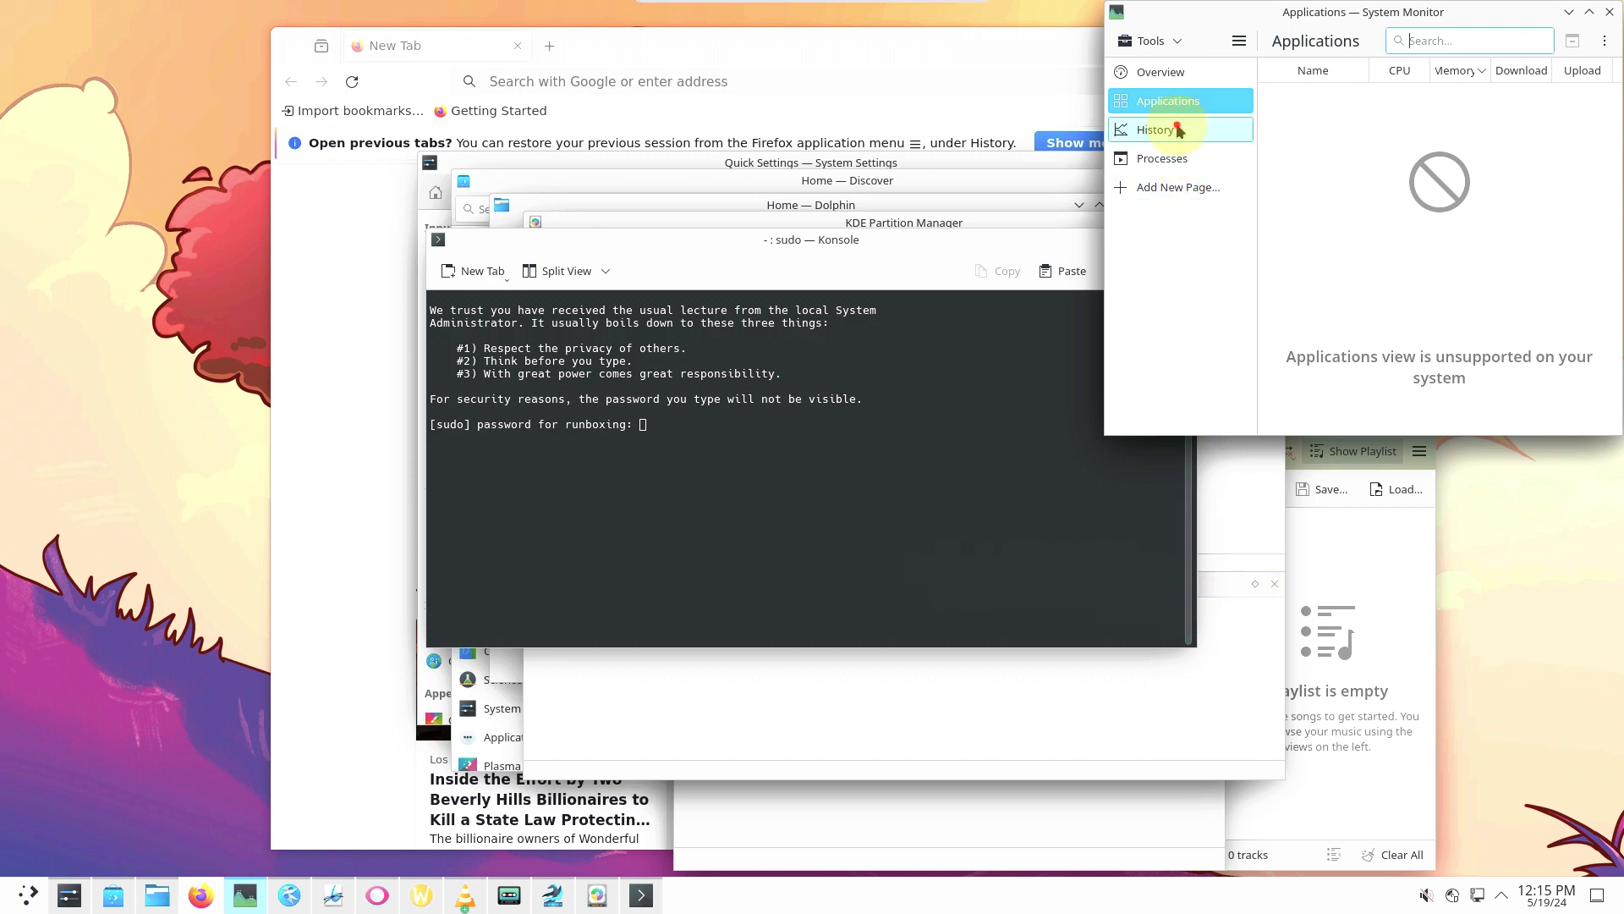
left_click(1193, 159)
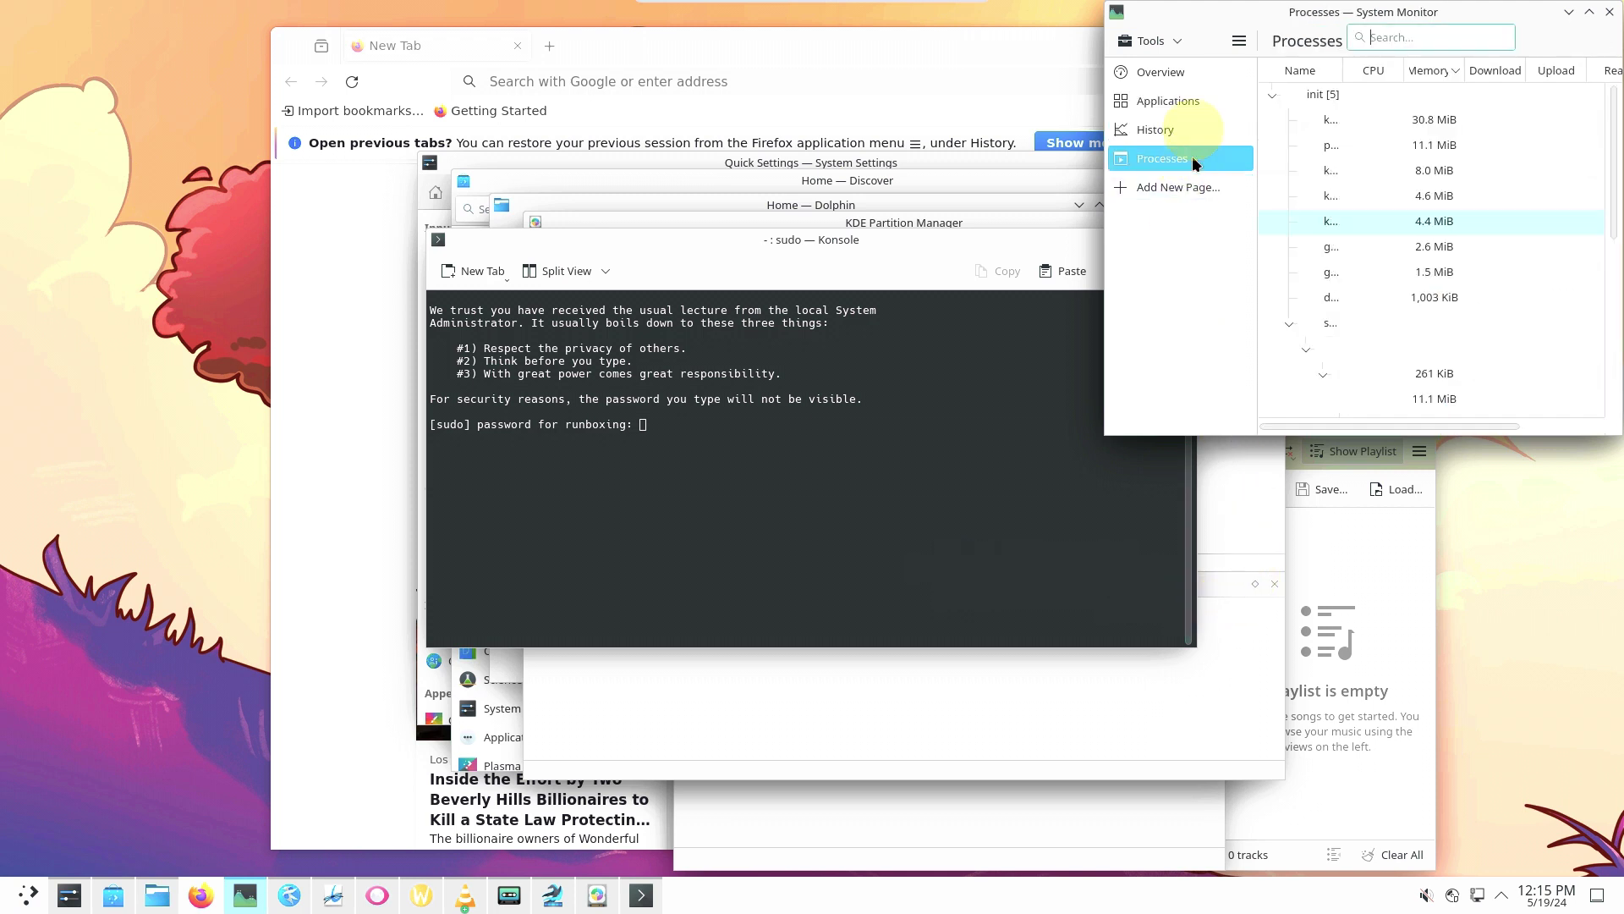
left_click(1190, 74)
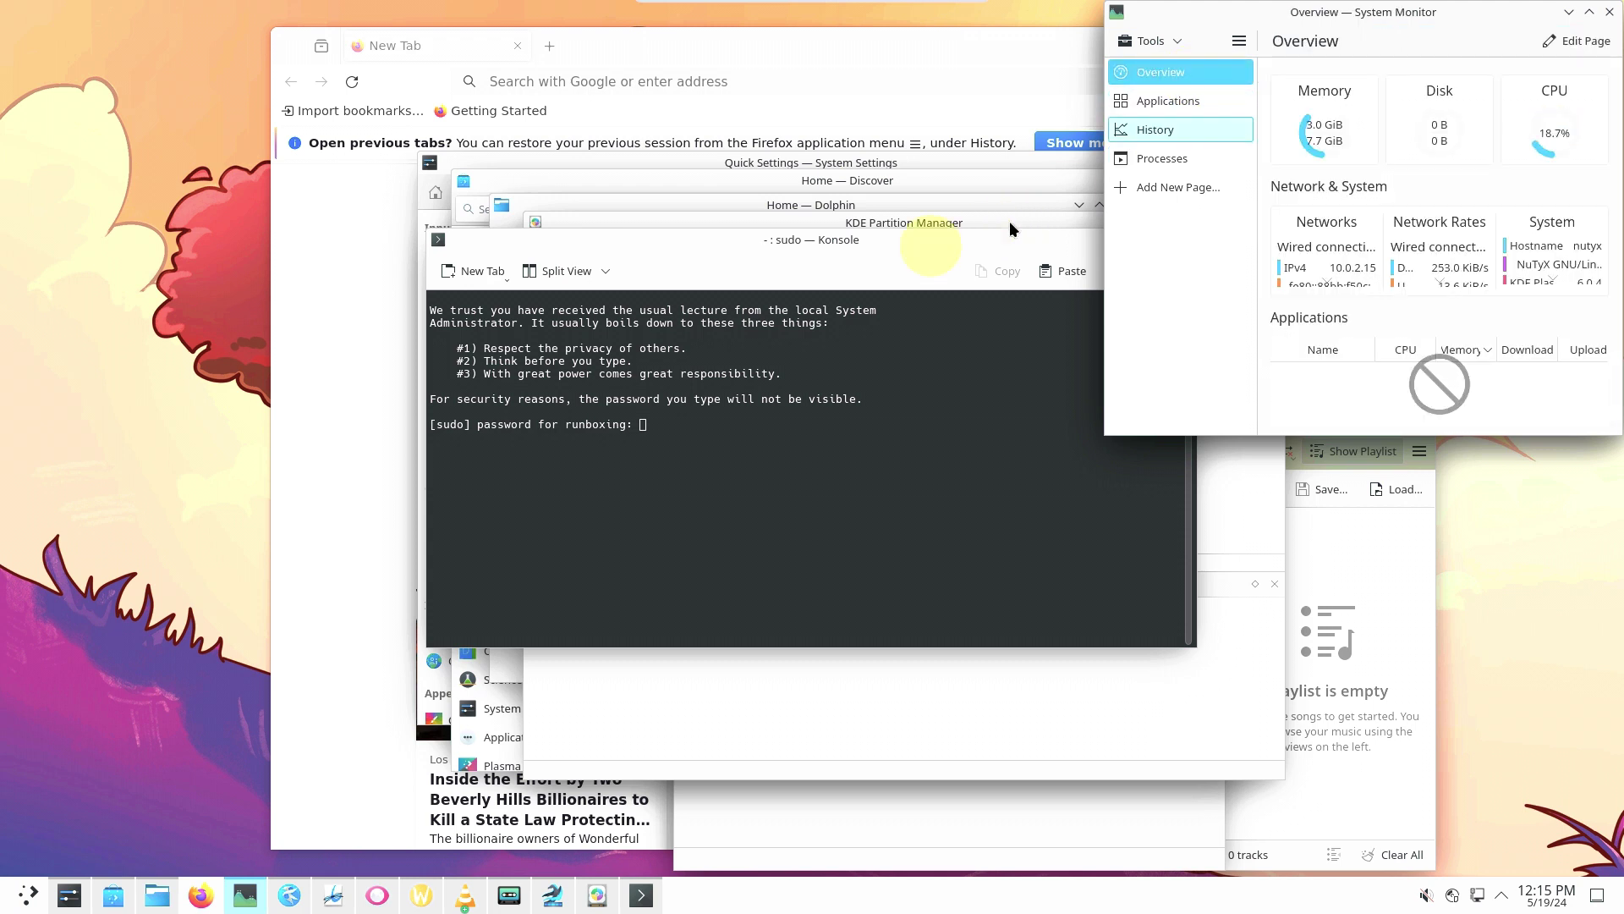
Submit the sudo password in Konsole to start the NuTyX installer and close the terminal window at the country and language list.
left_click(656, 450)
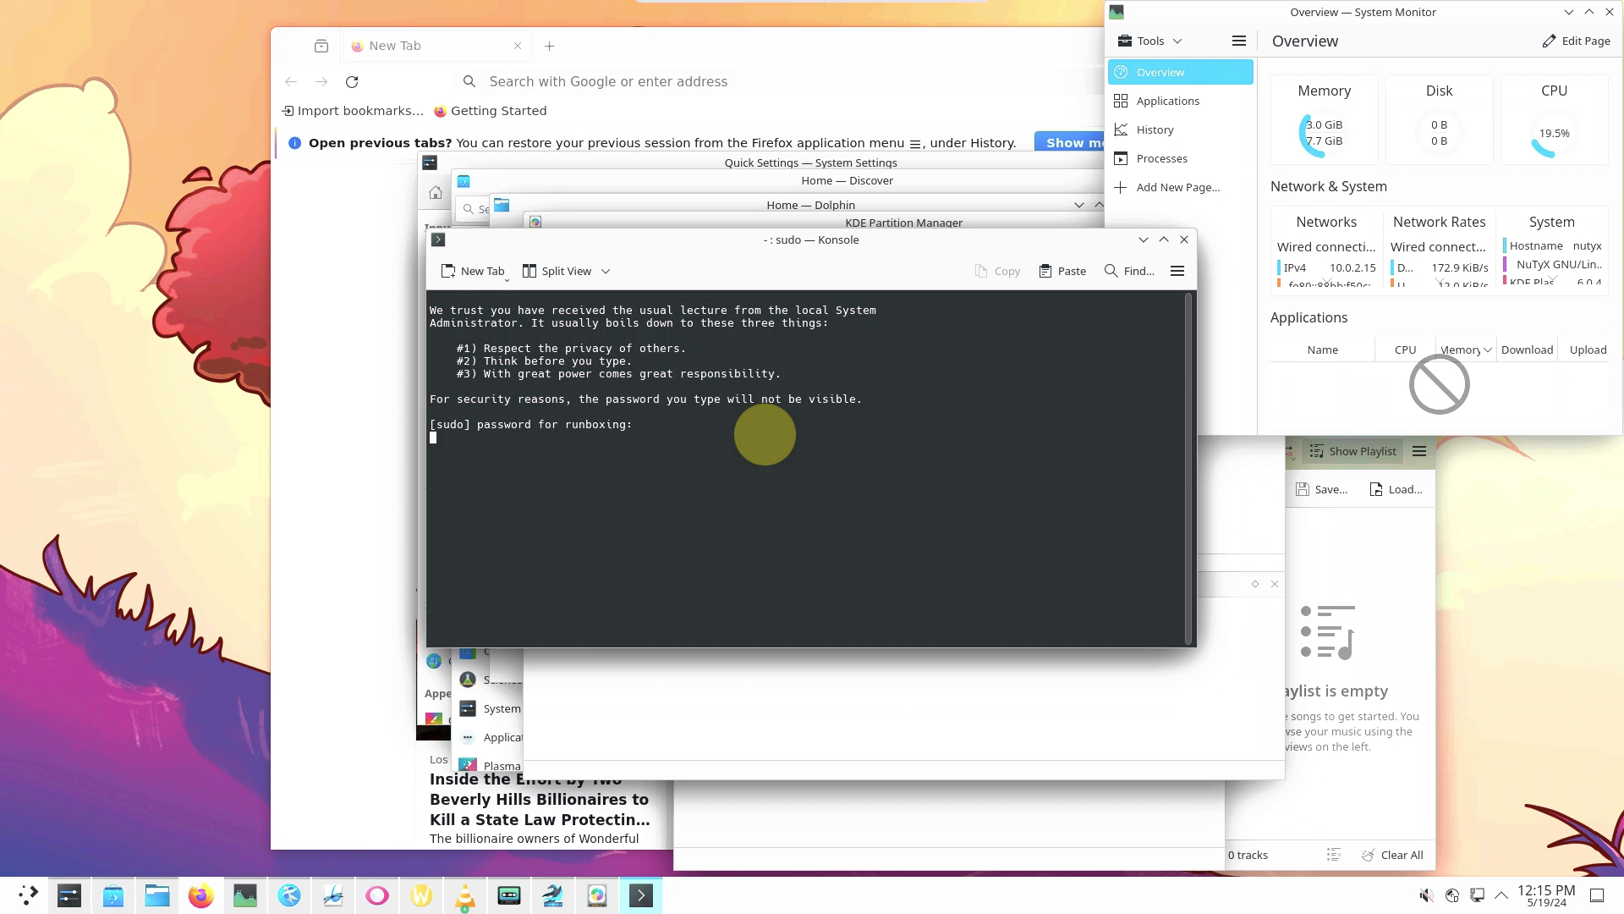
key("Return")
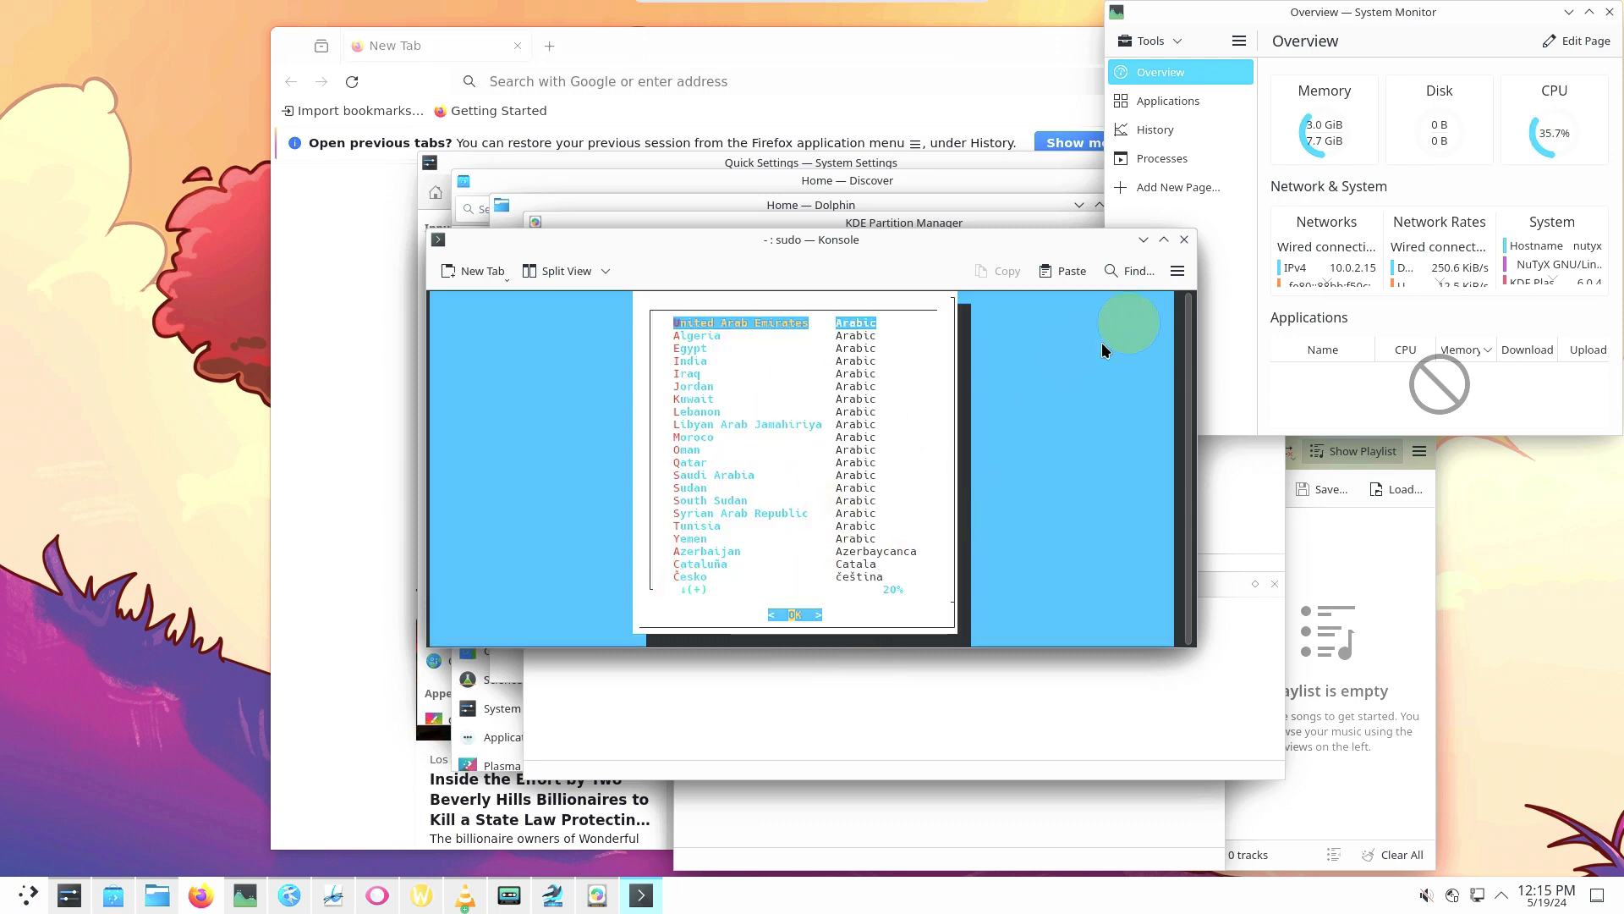
left_click(1188, 242)
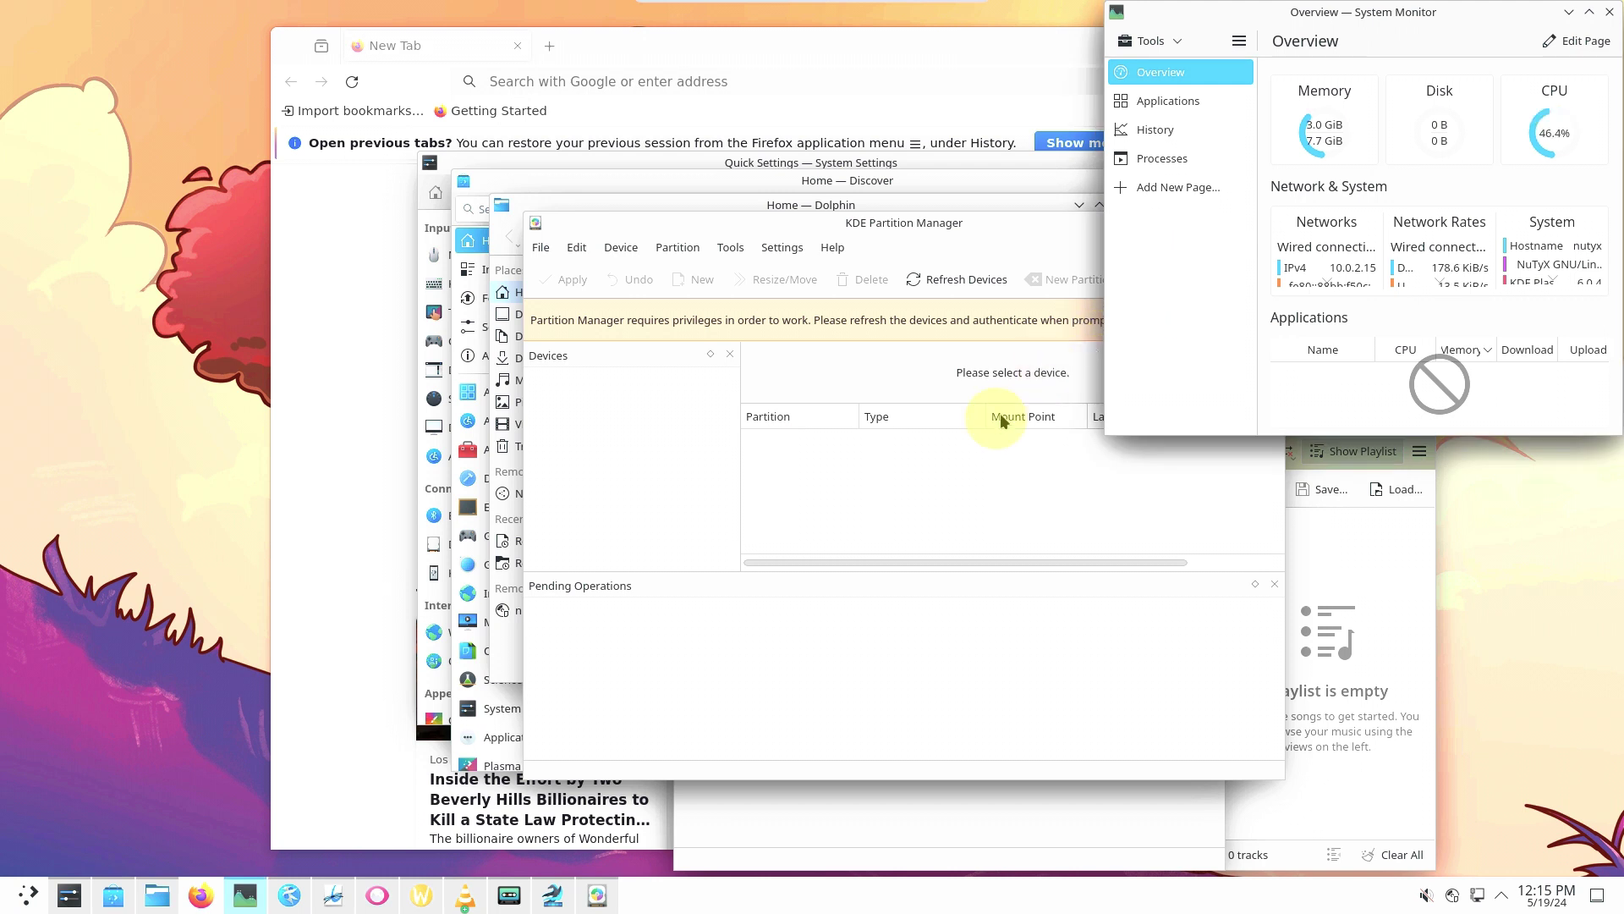
View the version information of the KPMcore library and KDE Partition Manager, closing each About dialog.
left_click(833, 245)
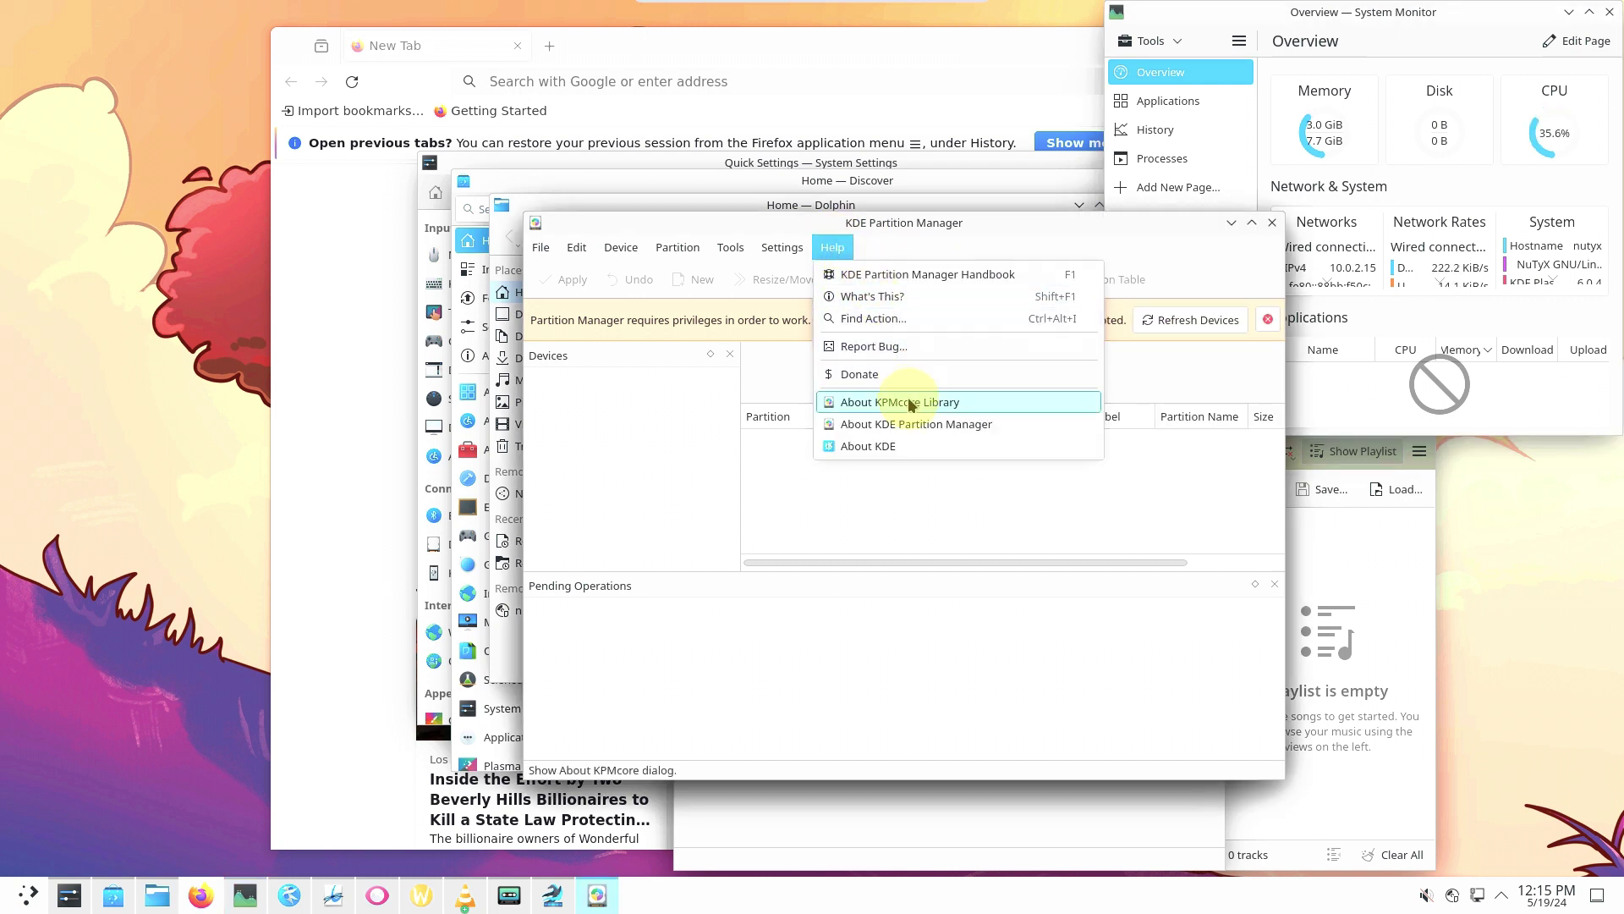
left_click(907, 401)
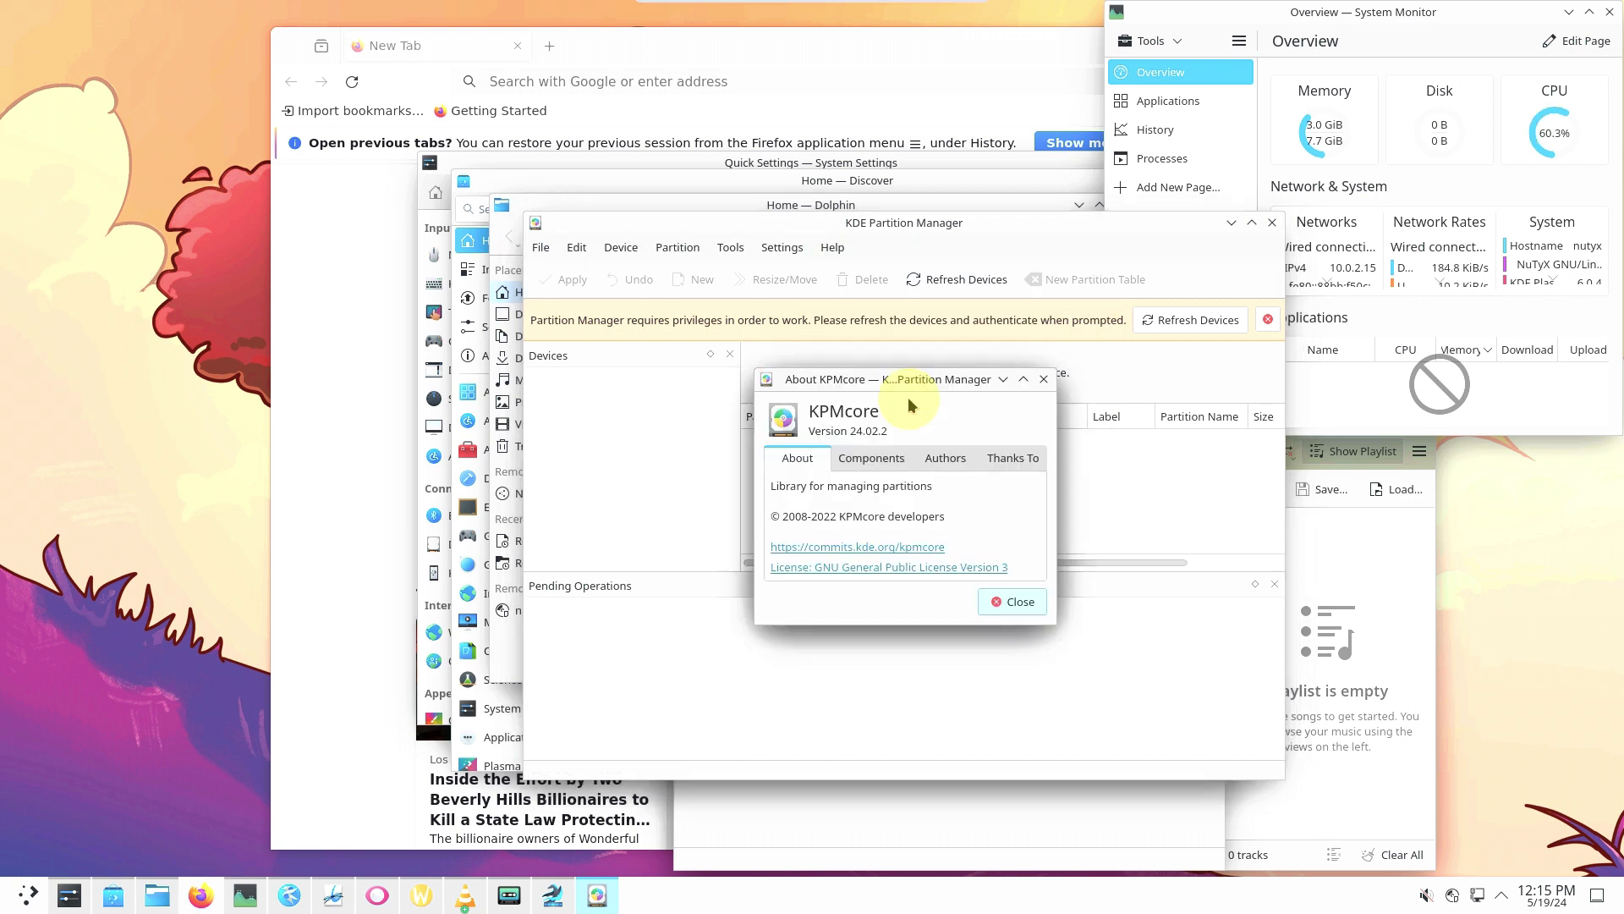
left_click(1043, 381)
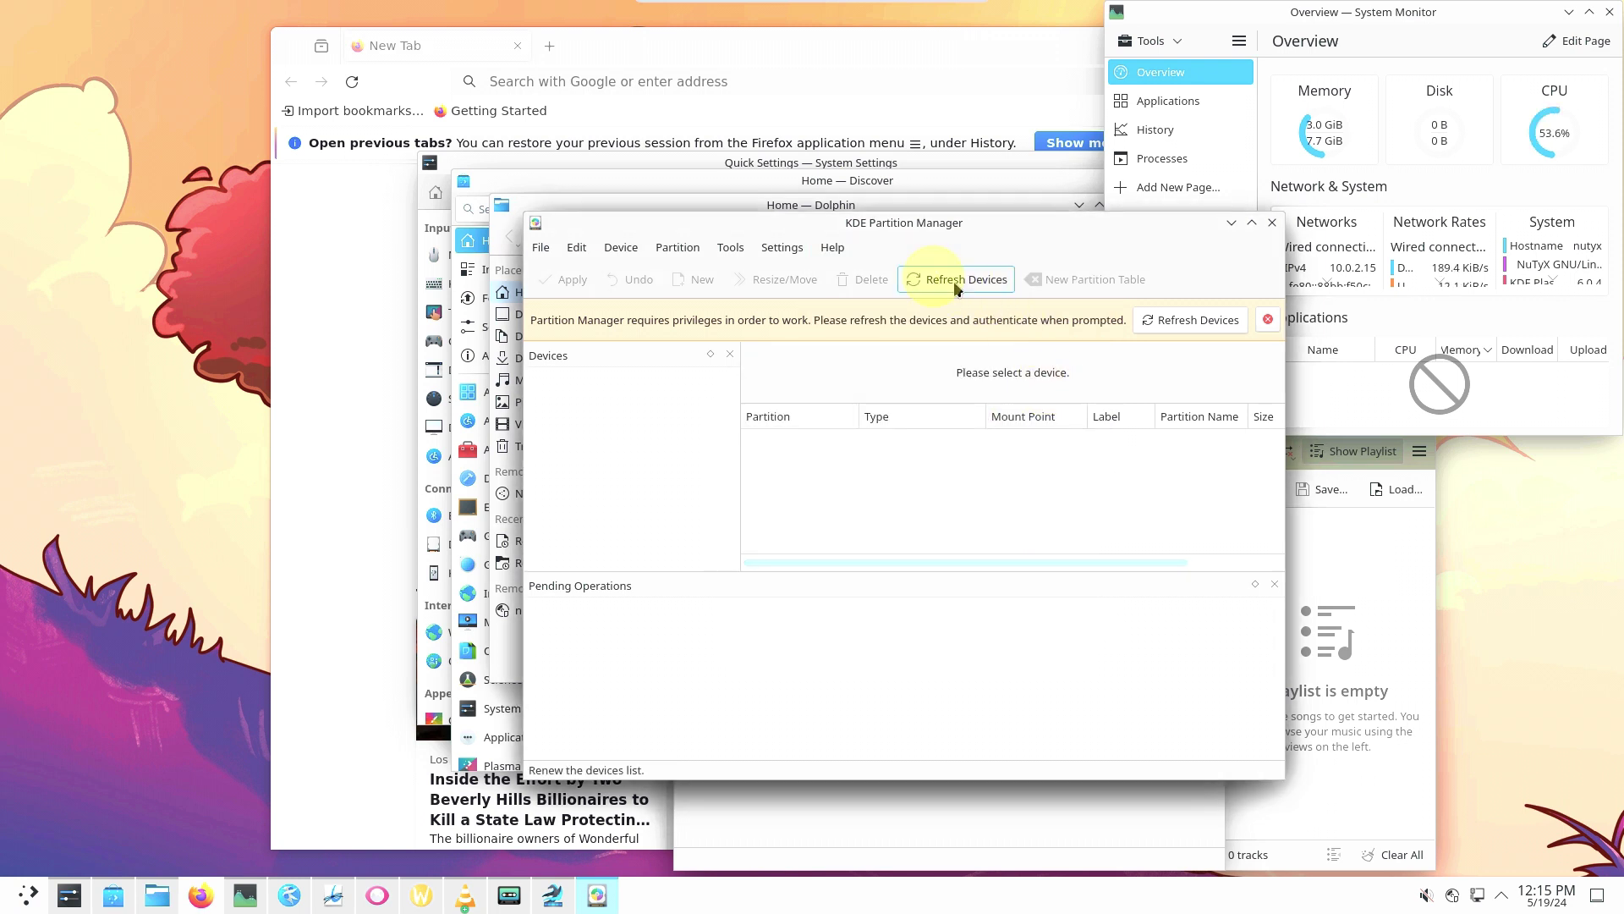
left_click(835, 248)
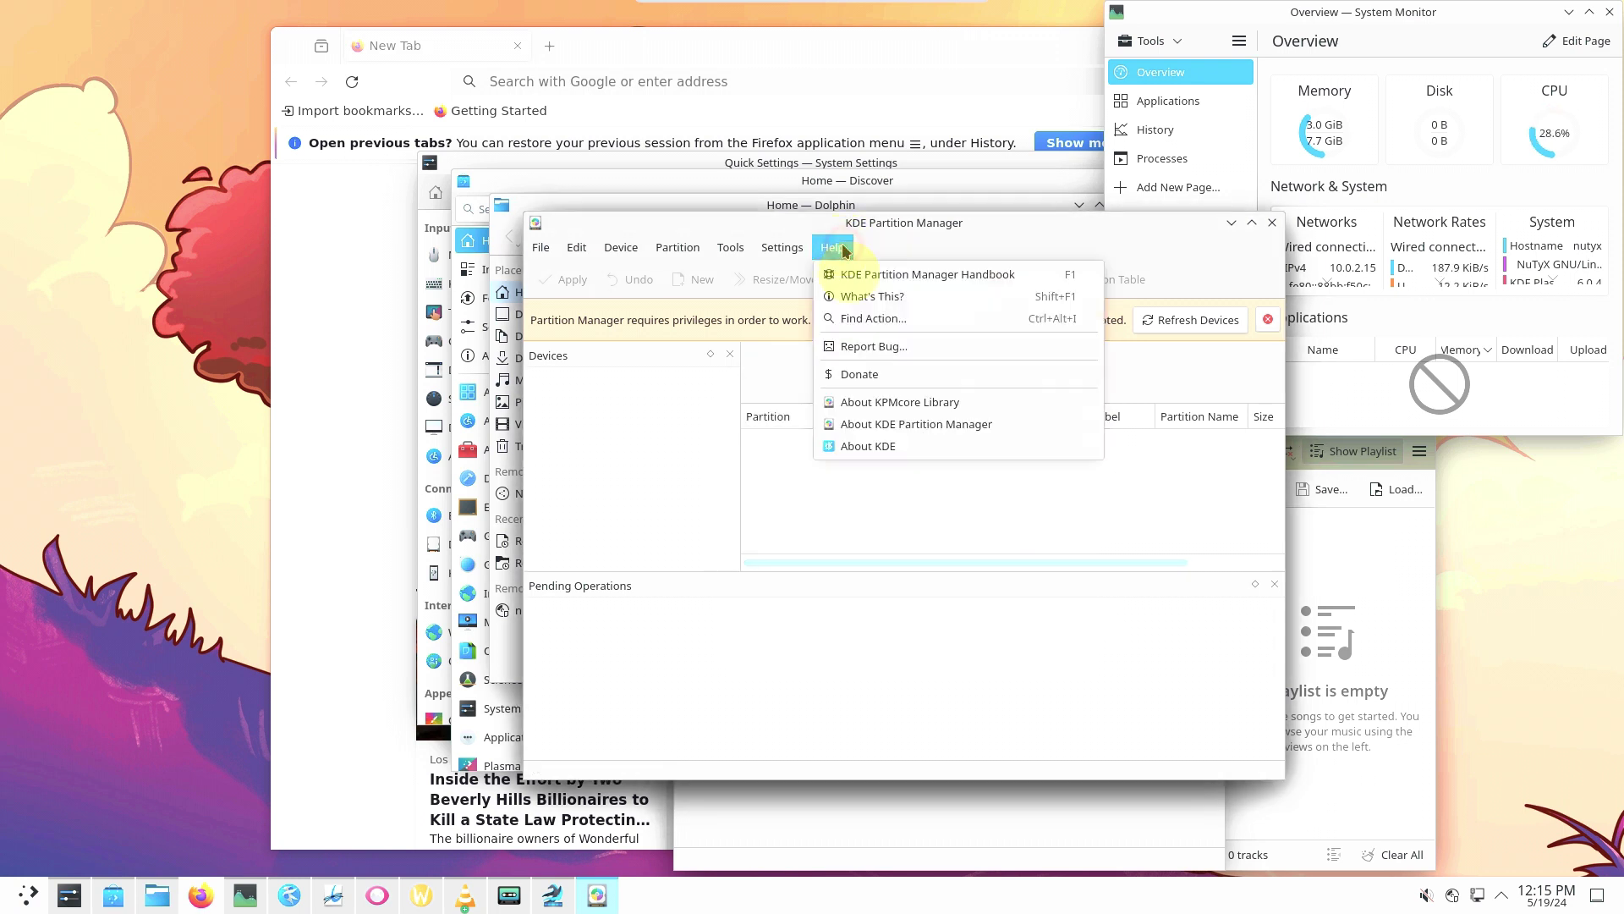
left_click(921, 424)
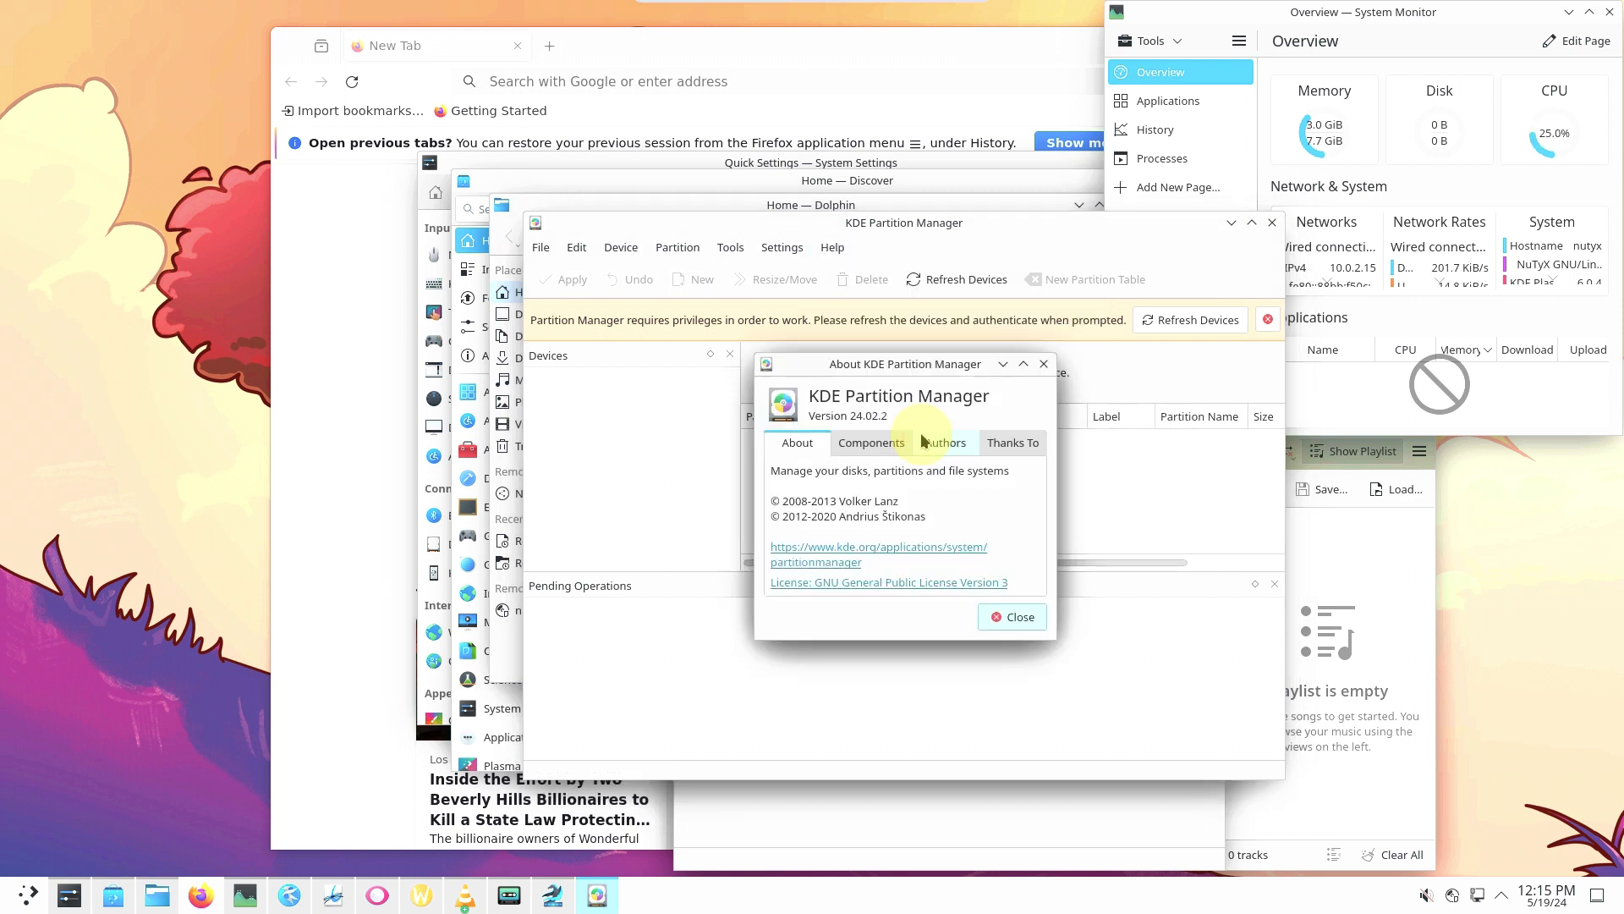
left_click(1012, 616)
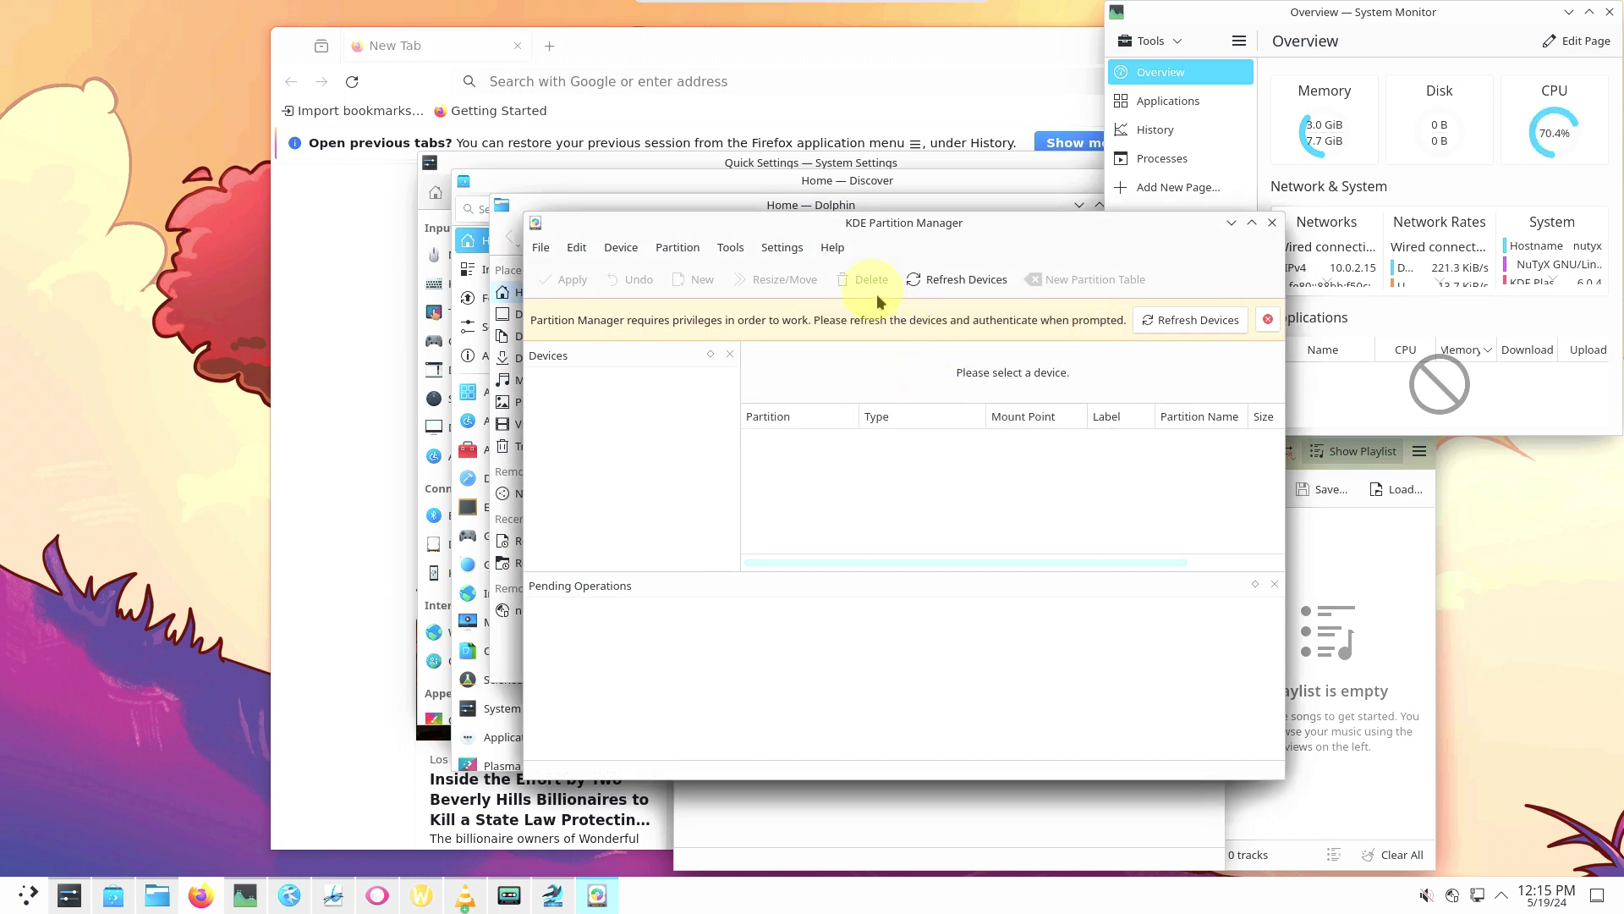
View the About KDE information in KDE Partition Manager, and close both the dialog and the application.
left_click(833, 252)
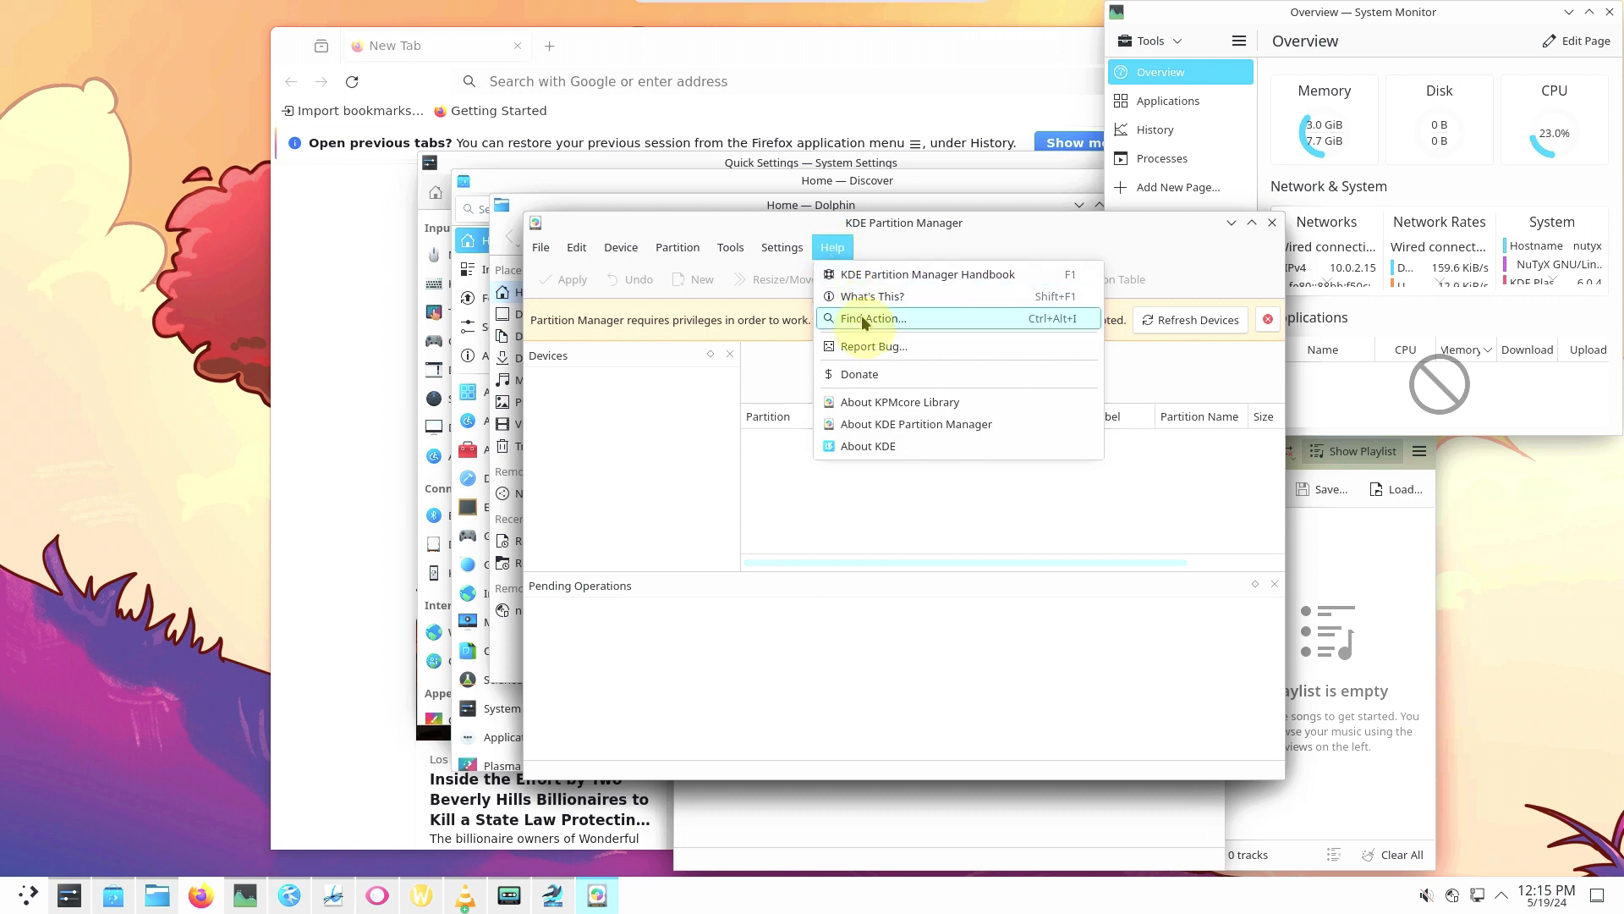
left_click(902, 447)
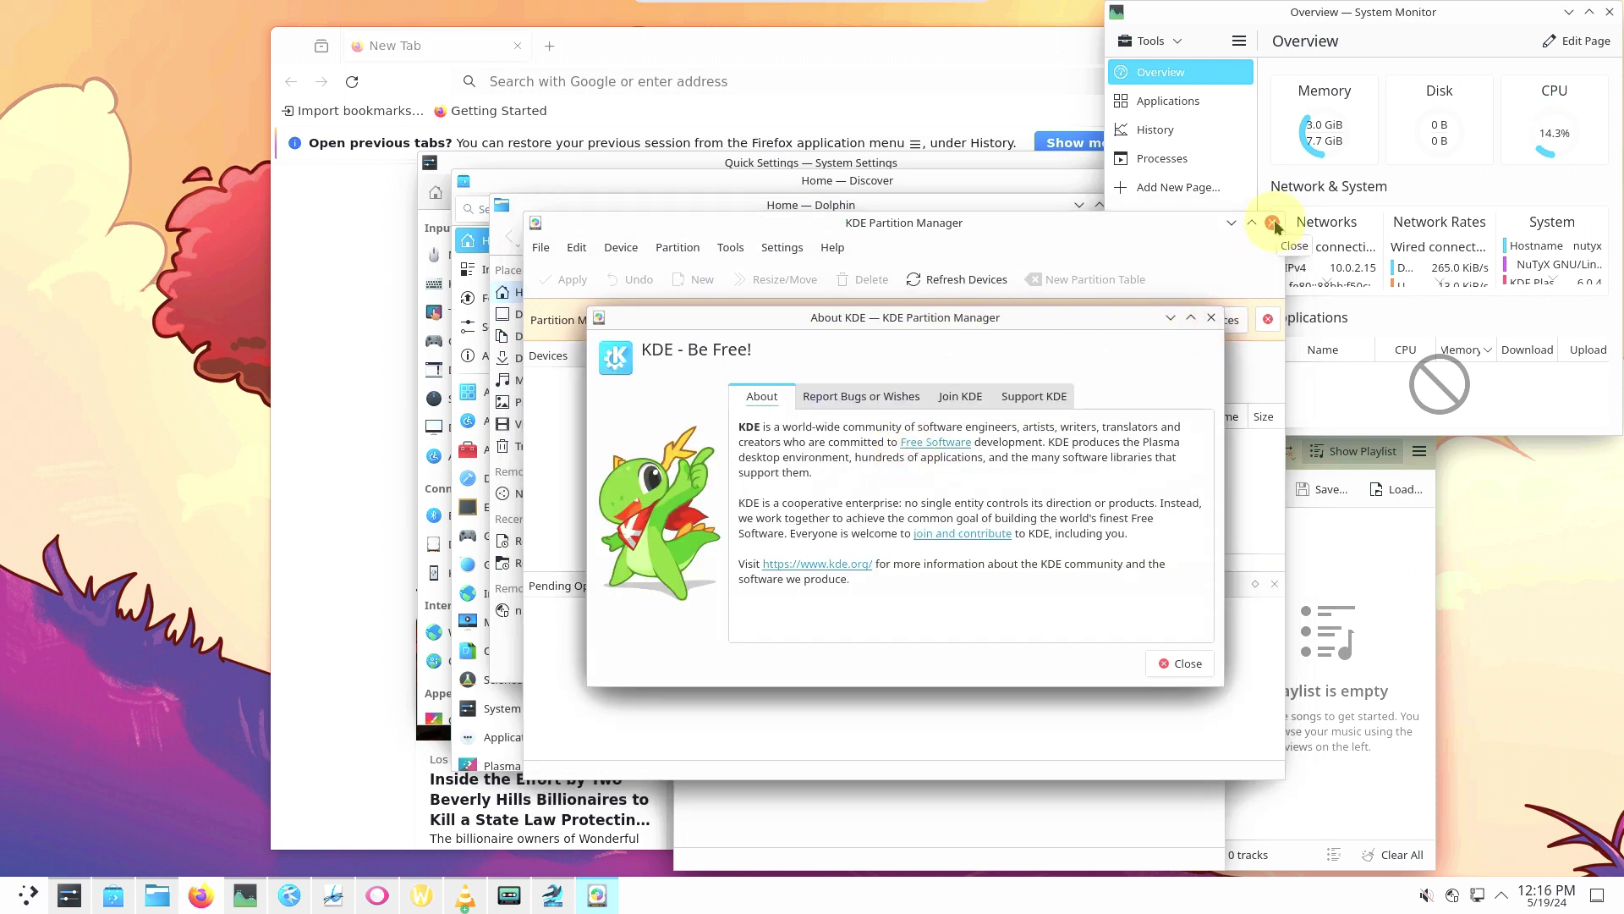
left_click(1211, 320)
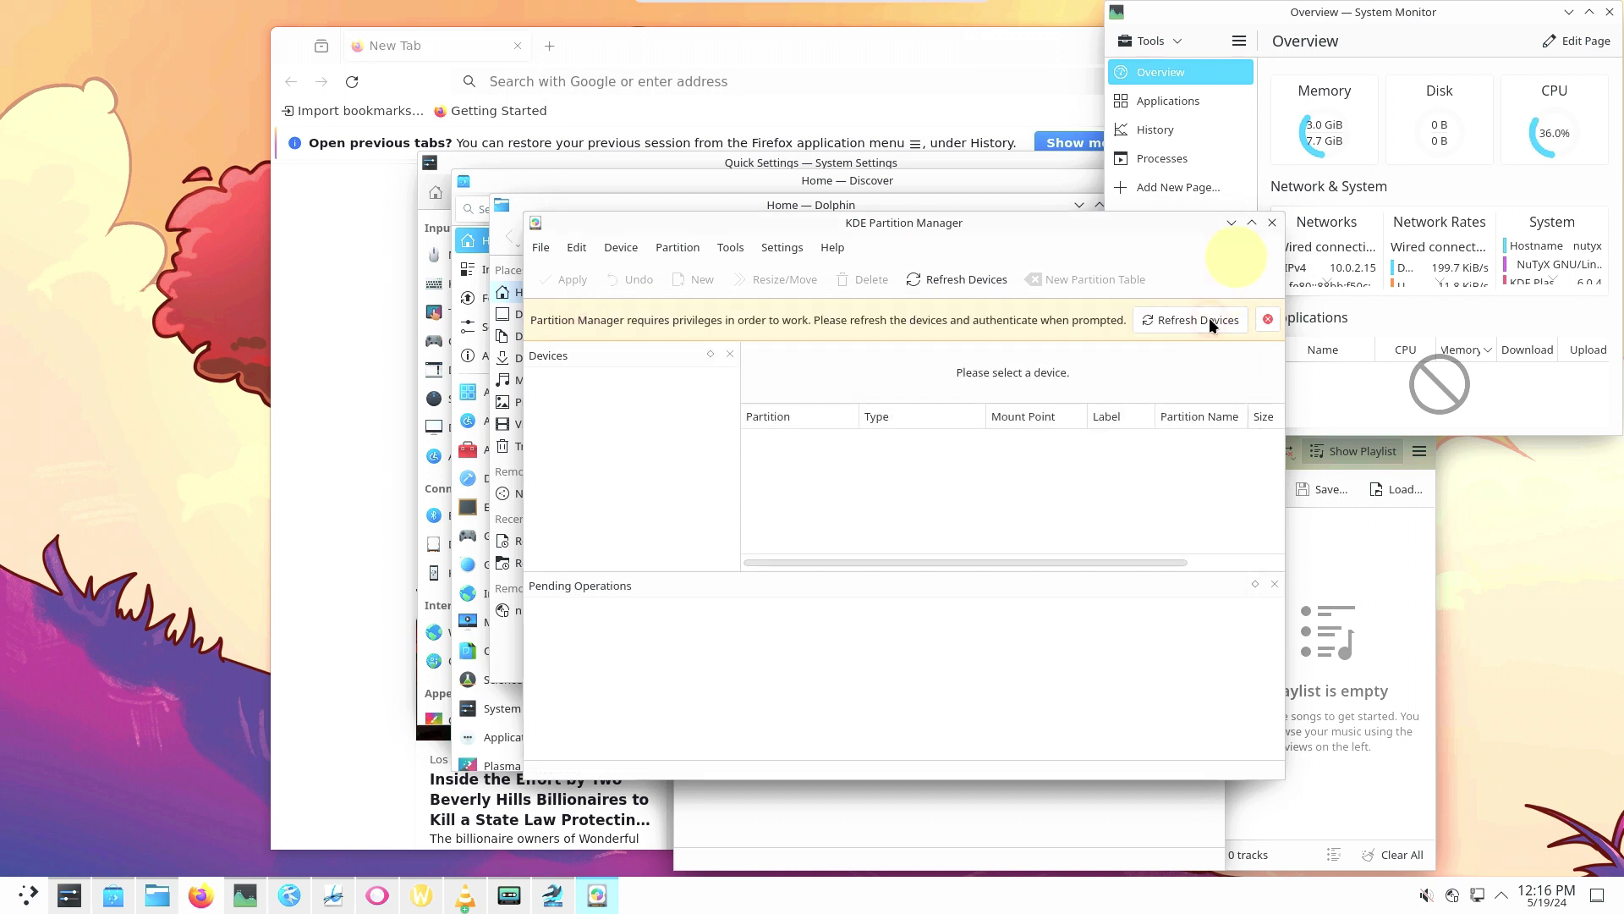
left_click(1272, 223)
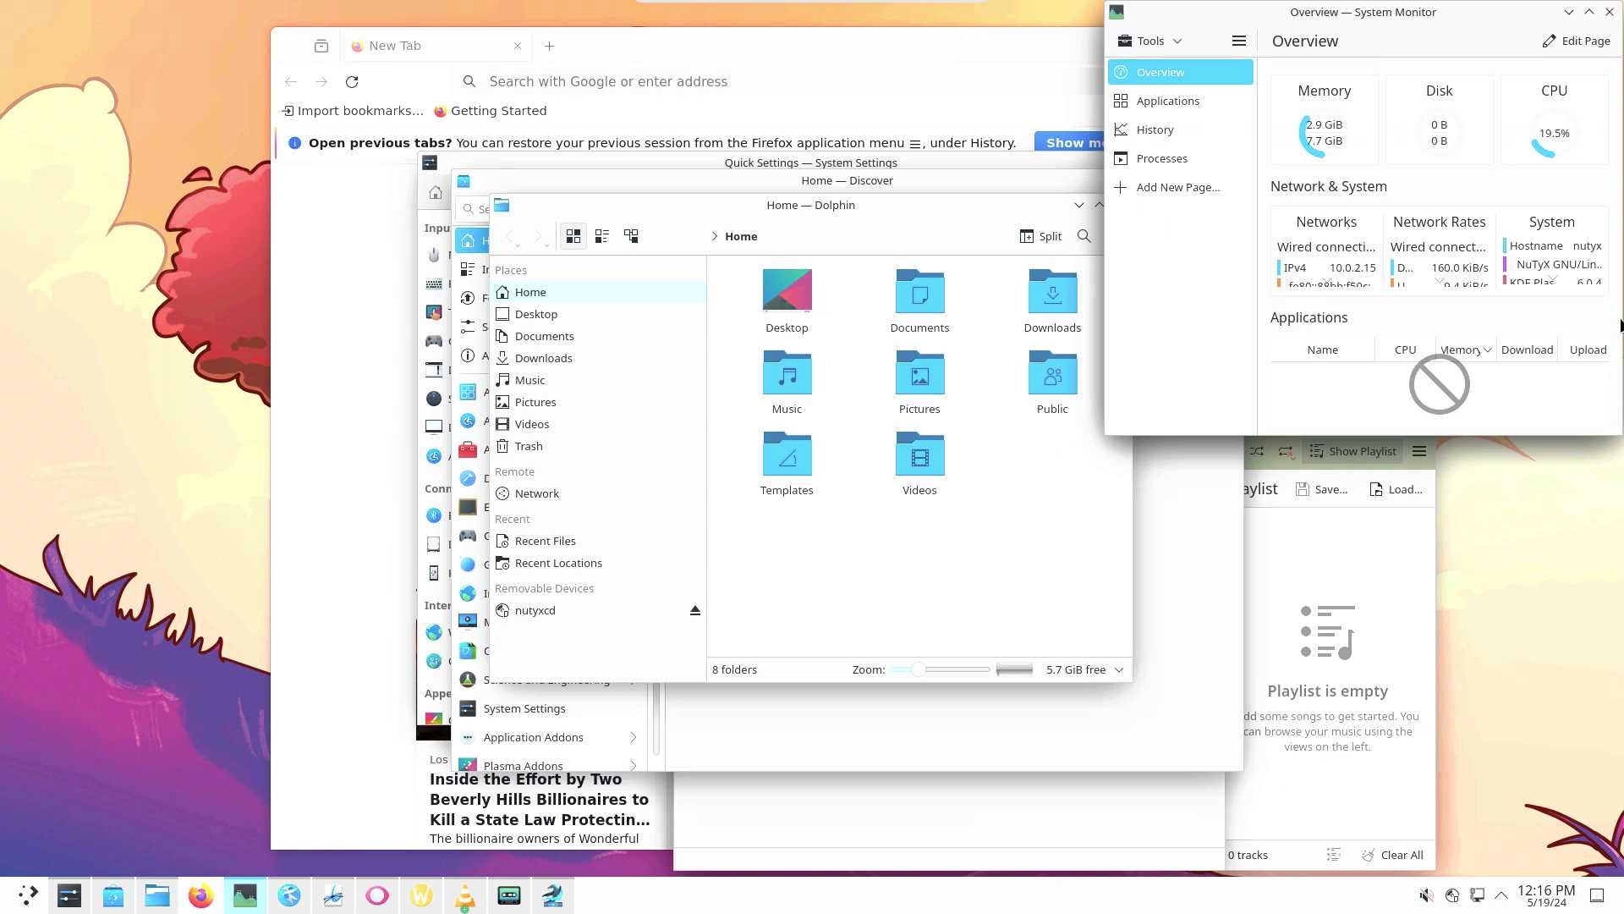
Switch to Firefox, view its version information in About Mozilla Firefox, and close the dialog and the browser.
left_click(629, 72)
left_click(538, 78)
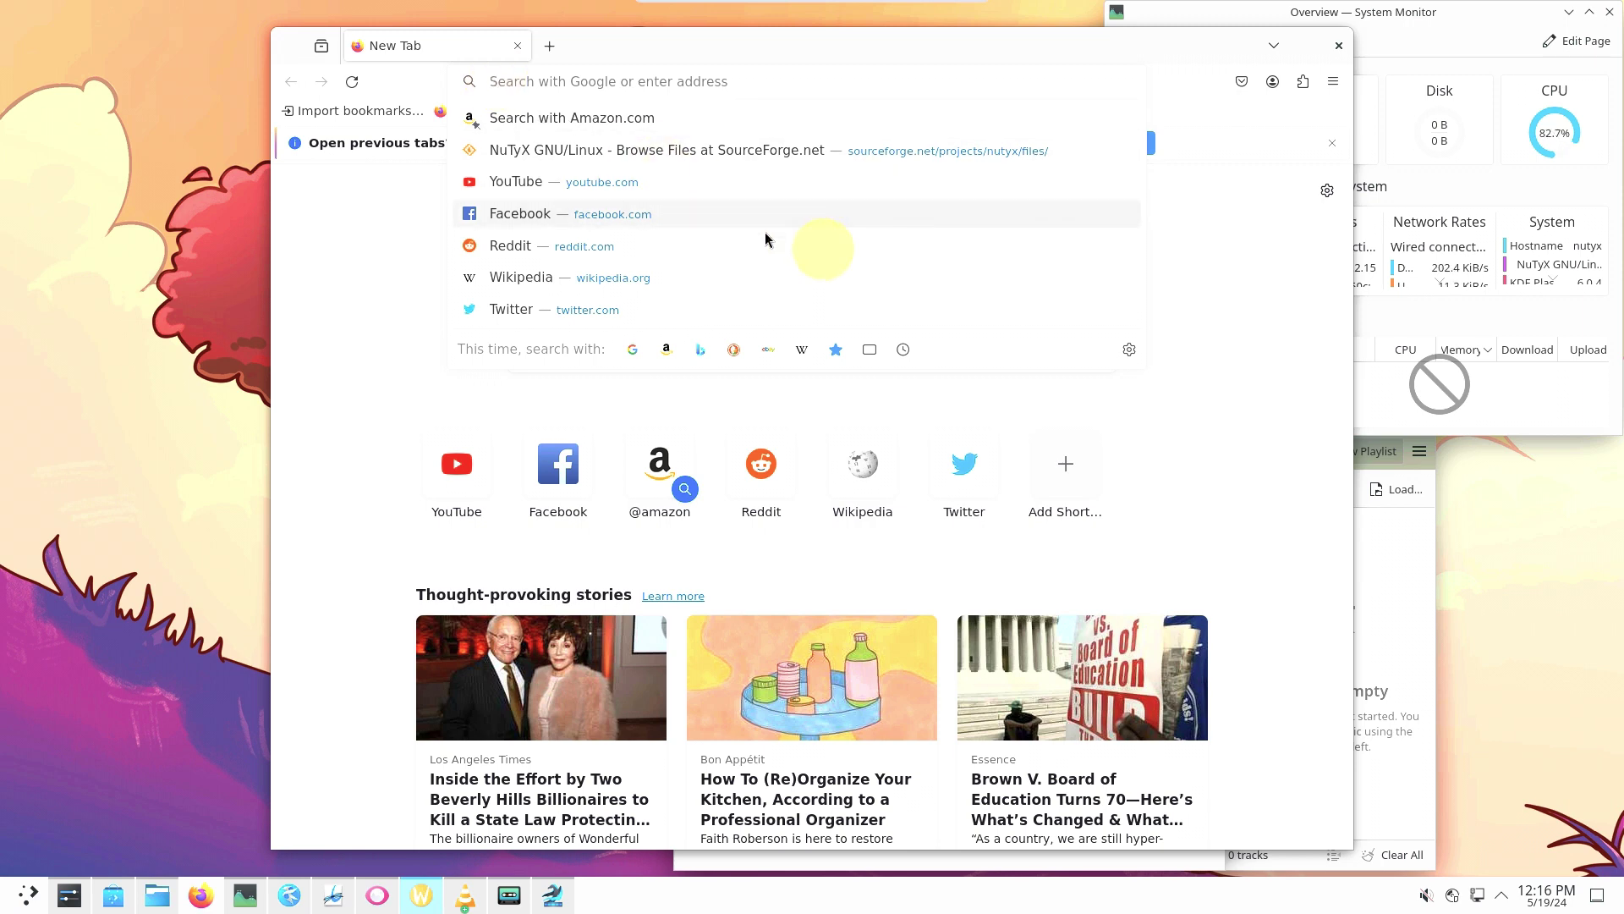
left_click(1323, 93)
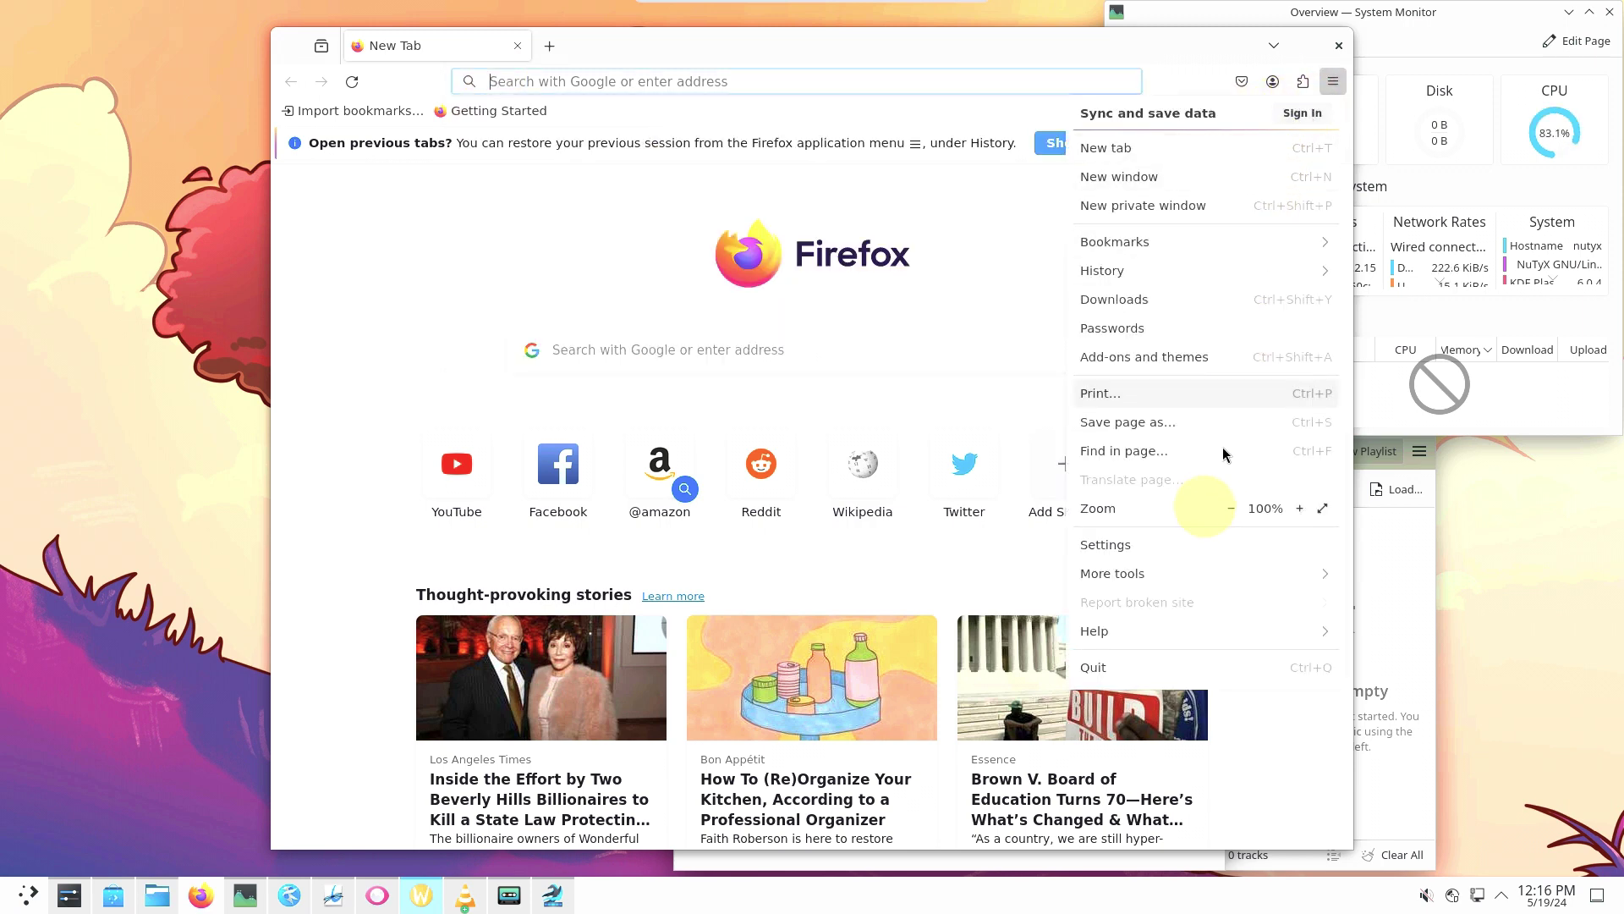
left_click(1162, 629)
left_click(1124, 322)
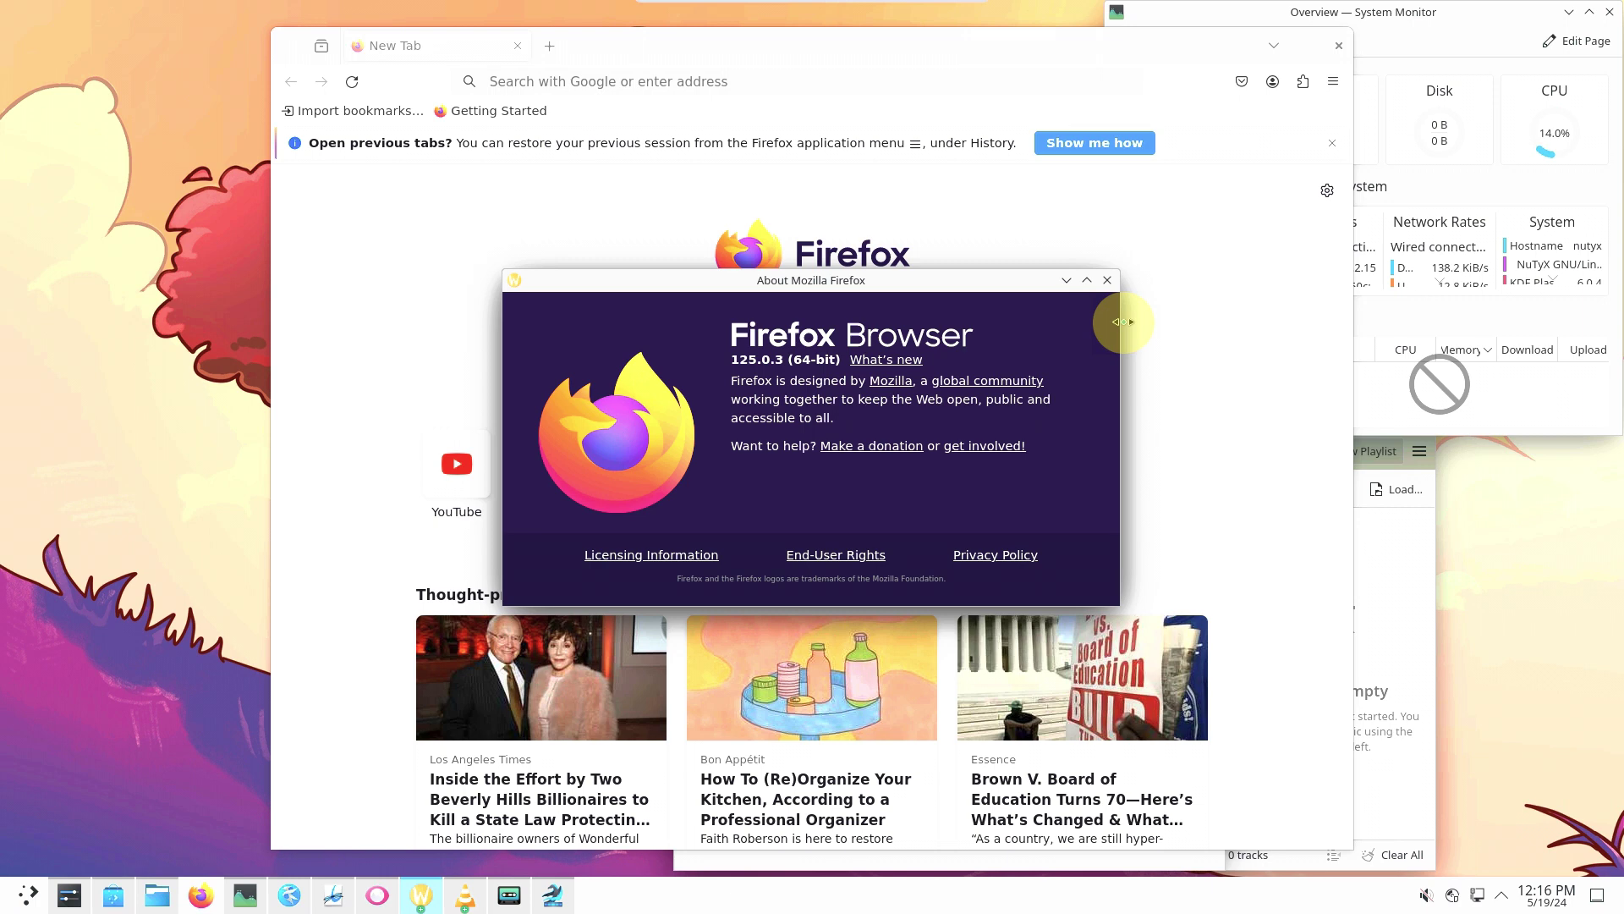
left_click(1108, 280)
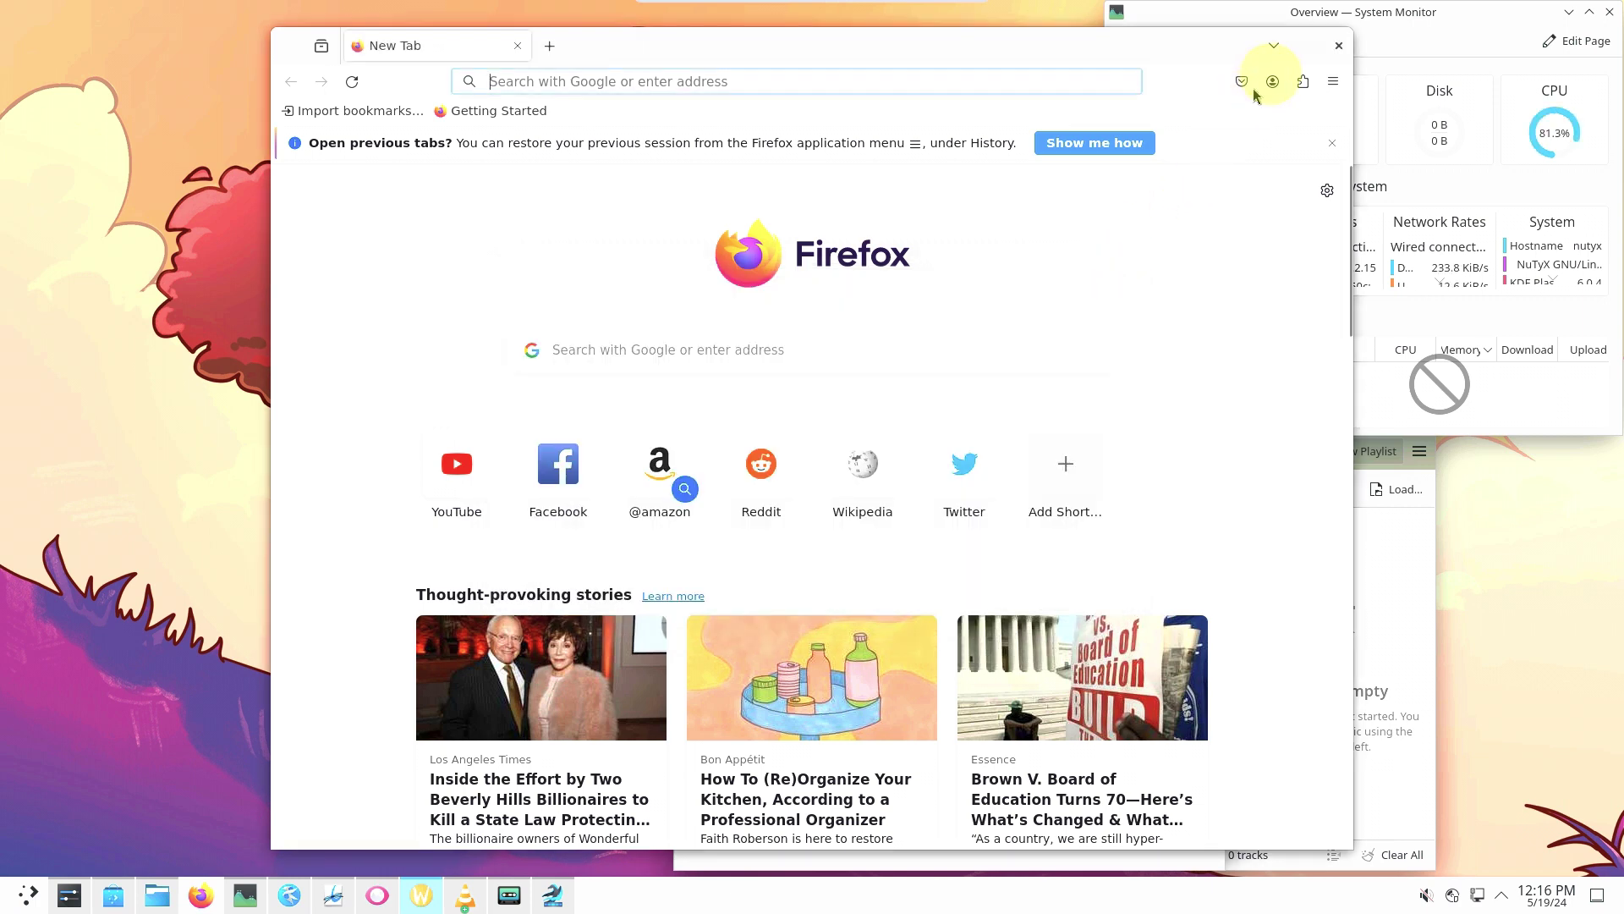
left_click(1337, 47)
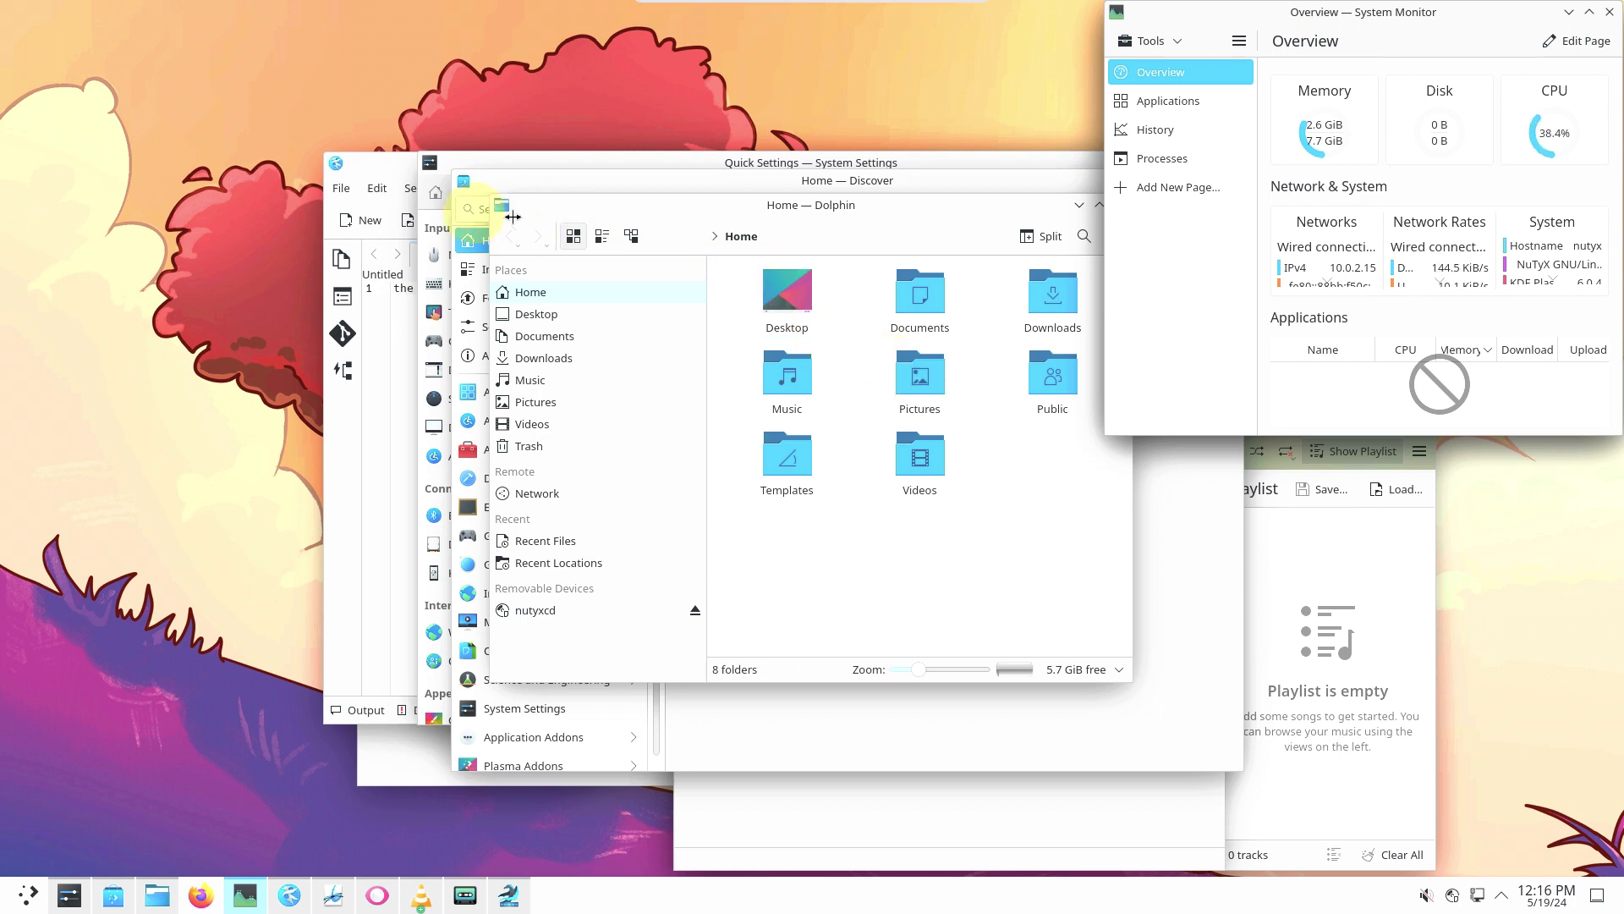
View the About Kate and About KDE dialogs in Kate, and close the editor, discarding the untitled document.
left_click(368, 162)
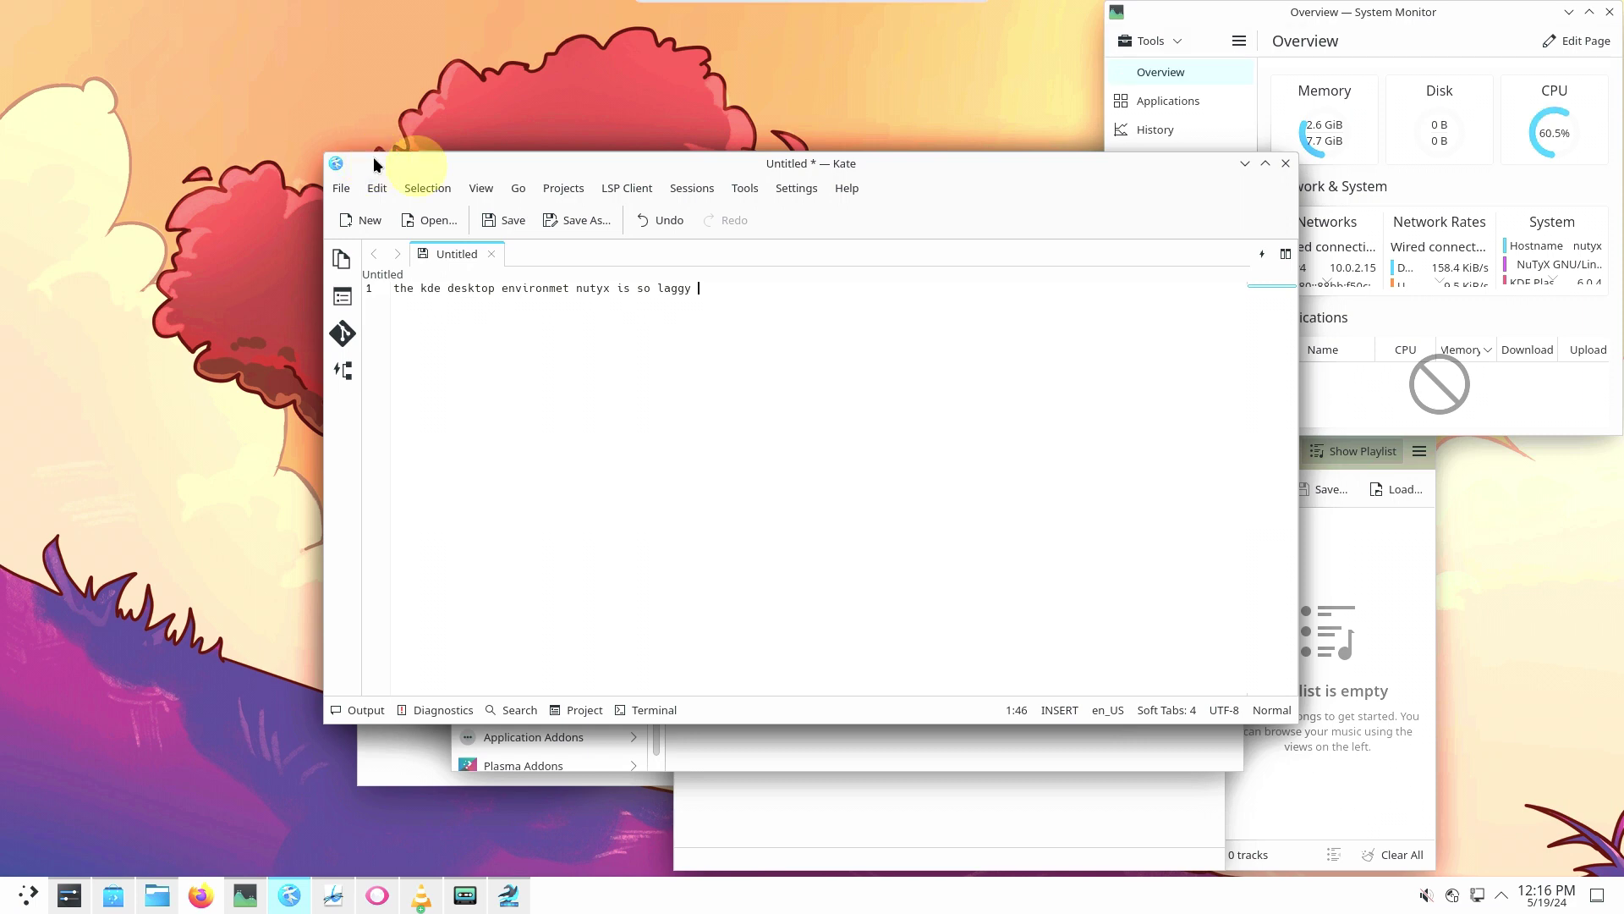
left_click(846, 188)
left_click(901, 371)
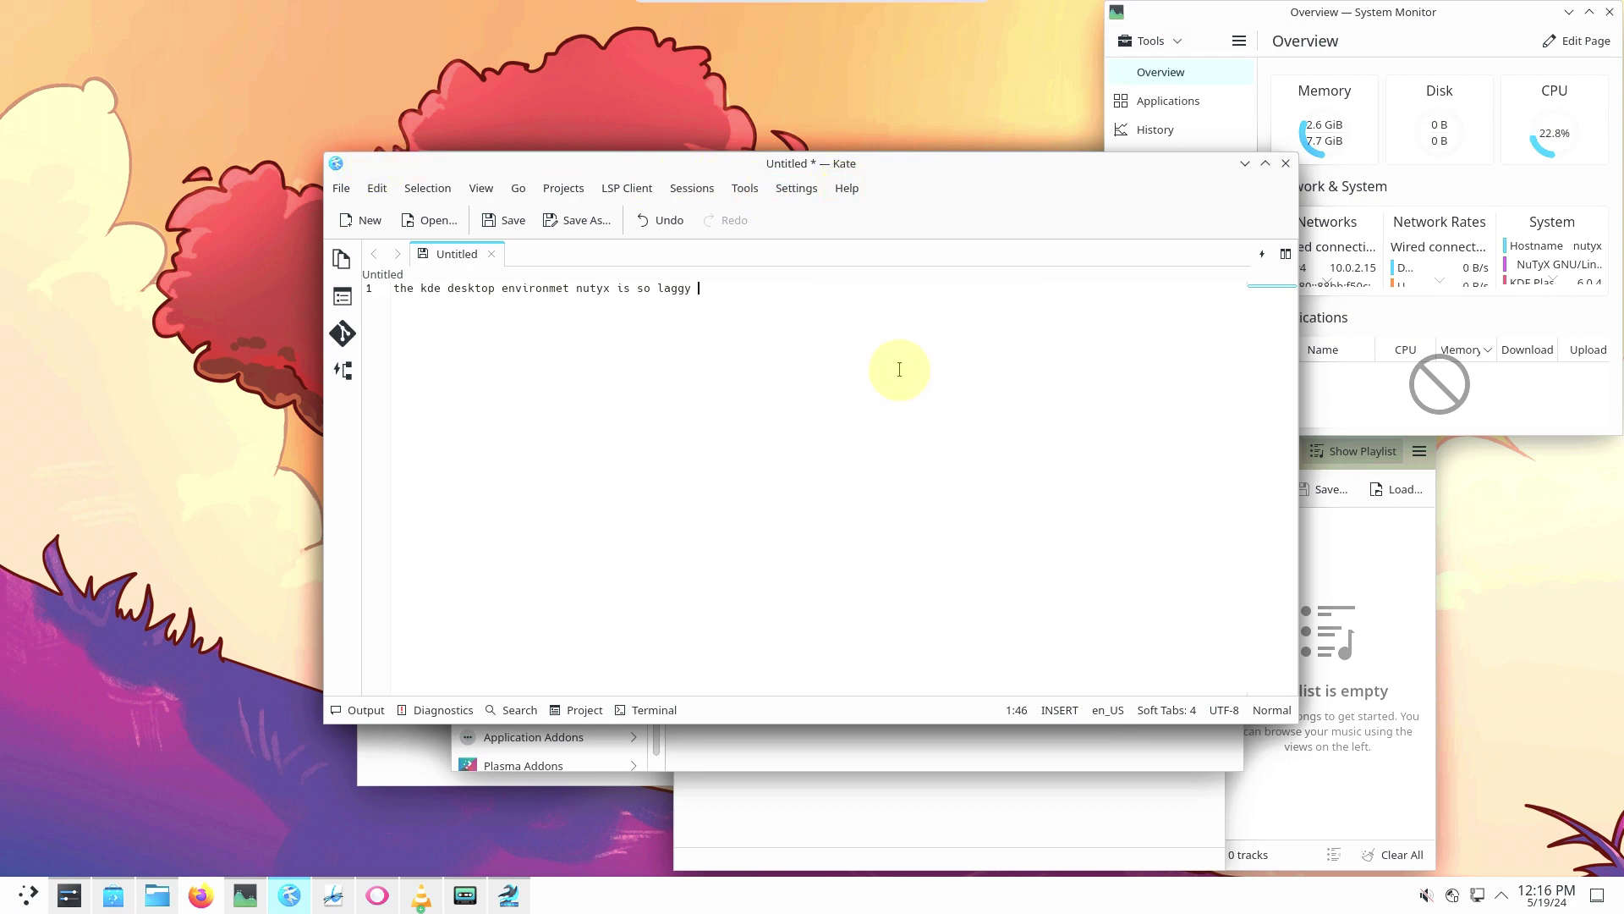
left_click(983, 708)
left_click(845, 190)
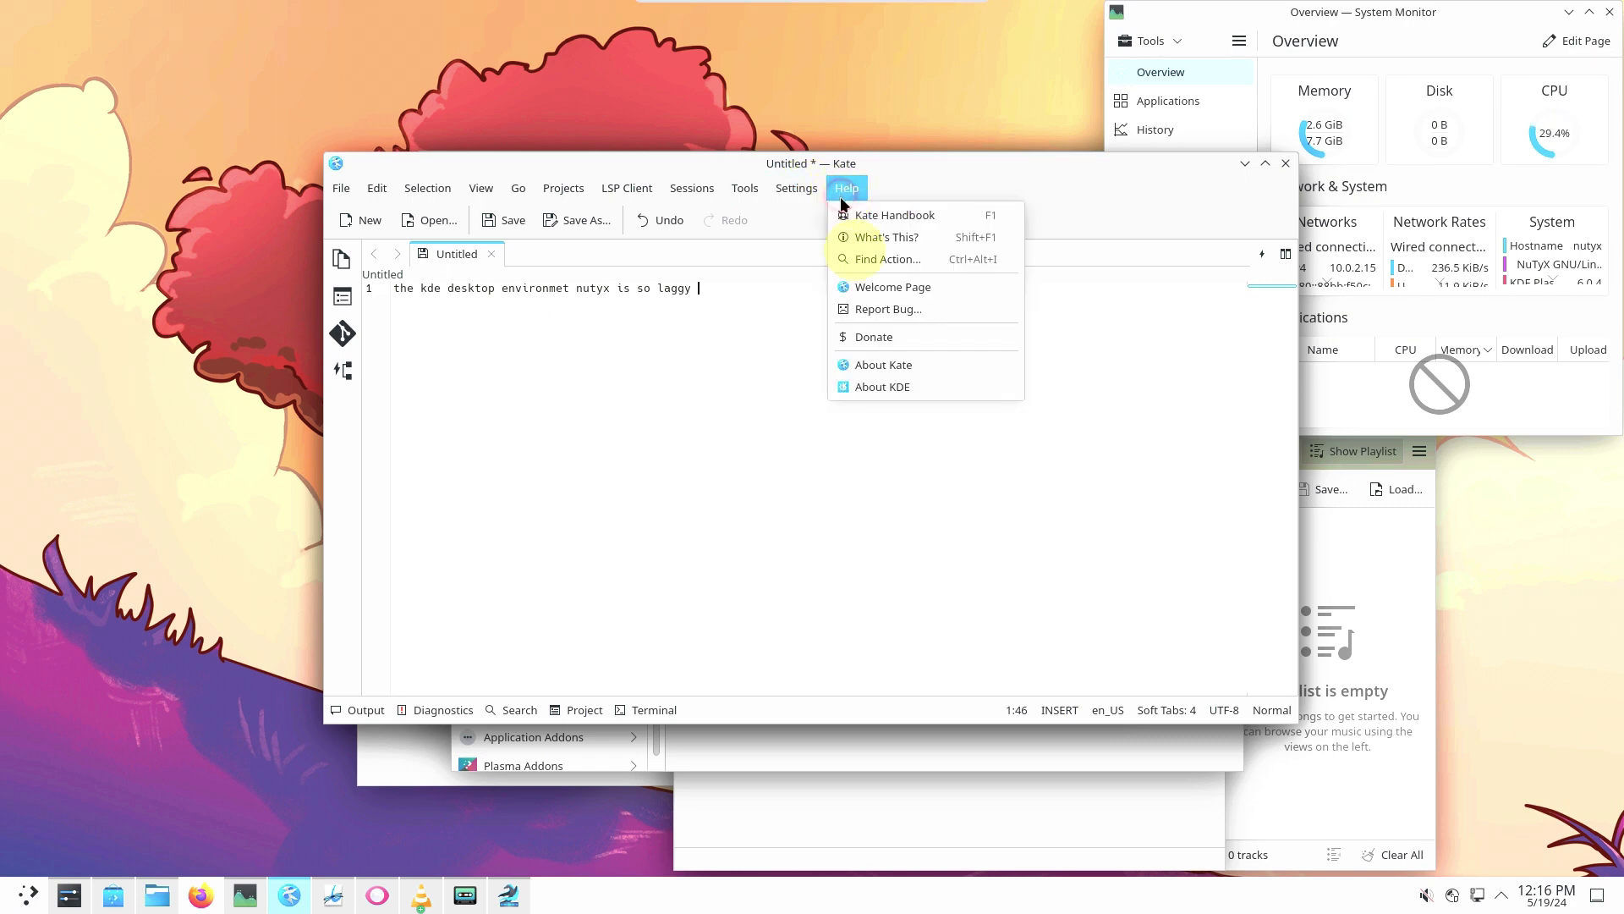
left_click(903, 386)
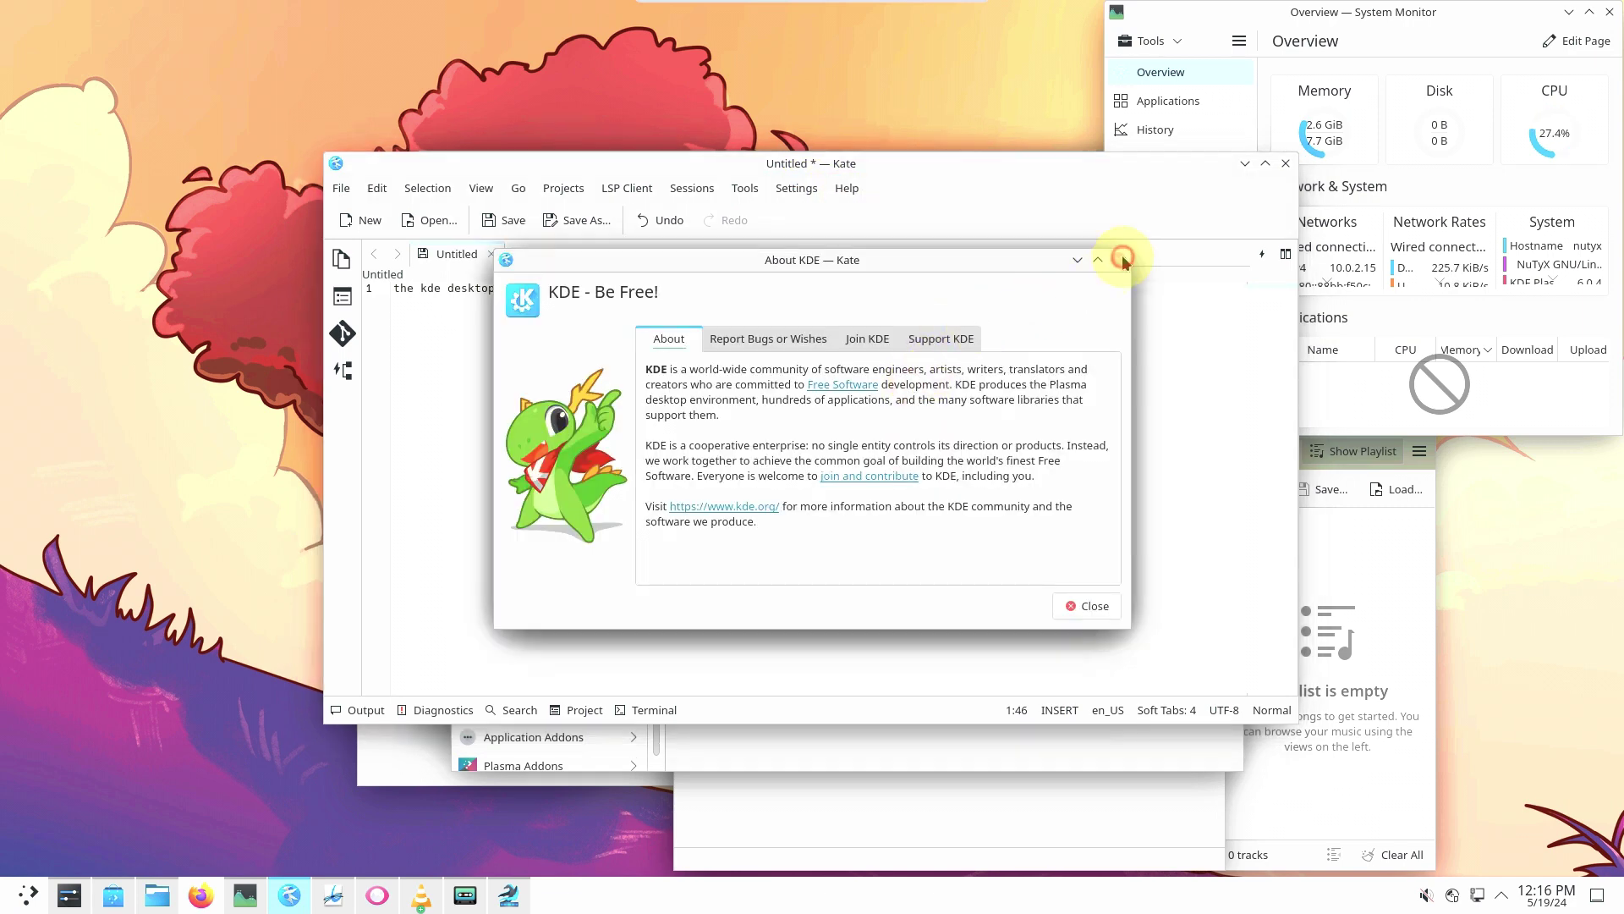
left_click(1122, 259)
left_click(1286, 167)
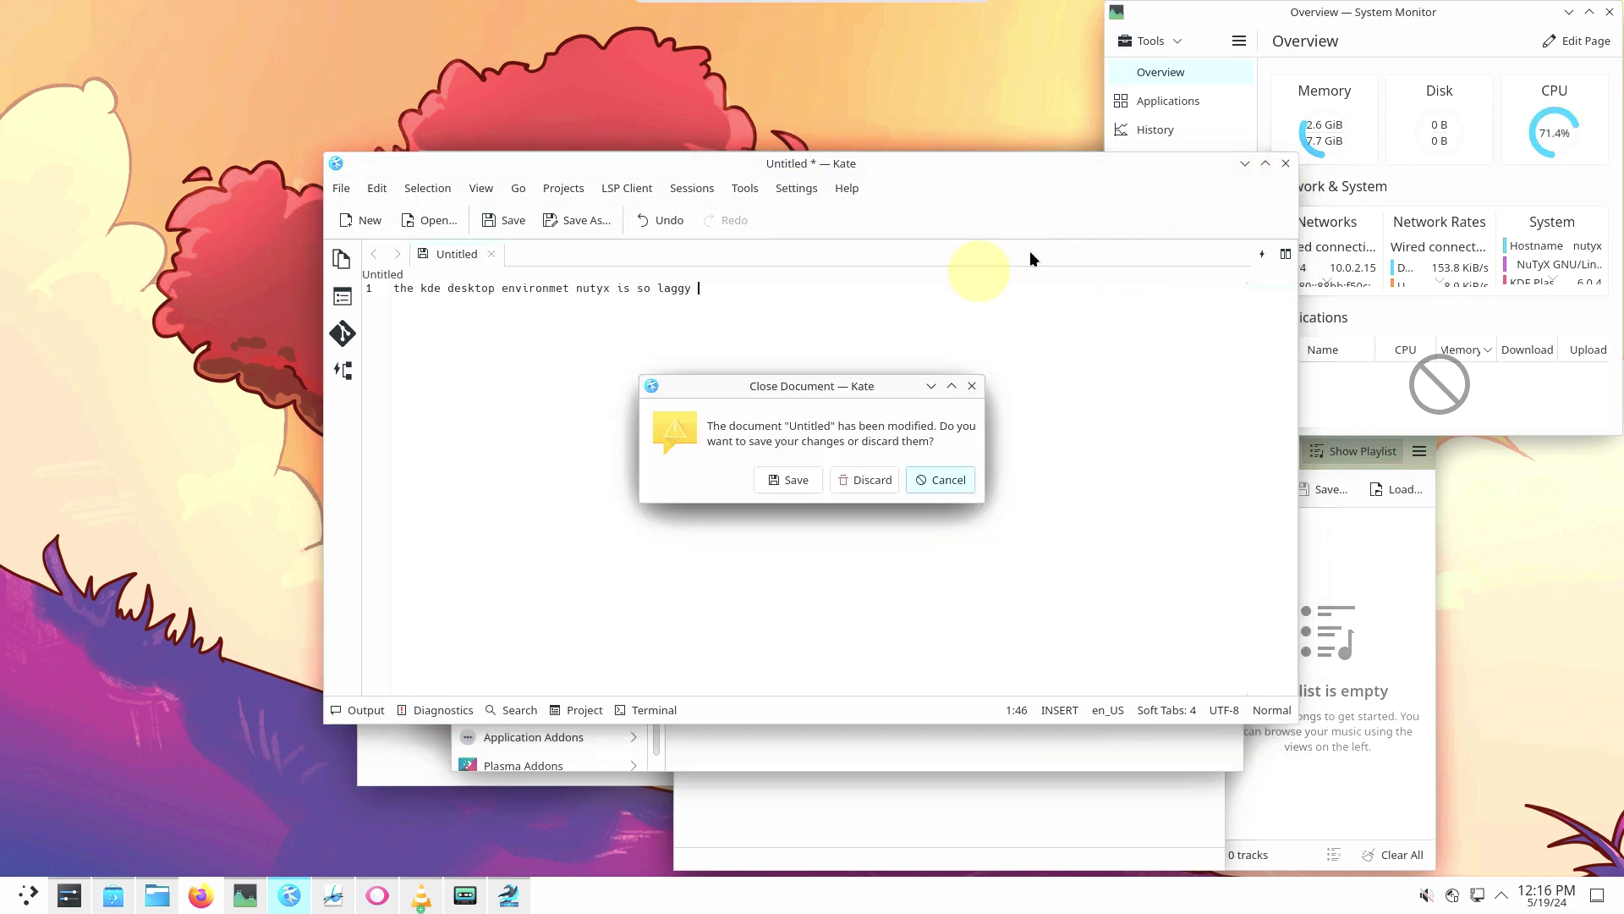
left_click(875, 472)
Switch to Discover and look through the Plasma Addons categories and the About page.
left_click(1129, 702)
left_click(803, 231)
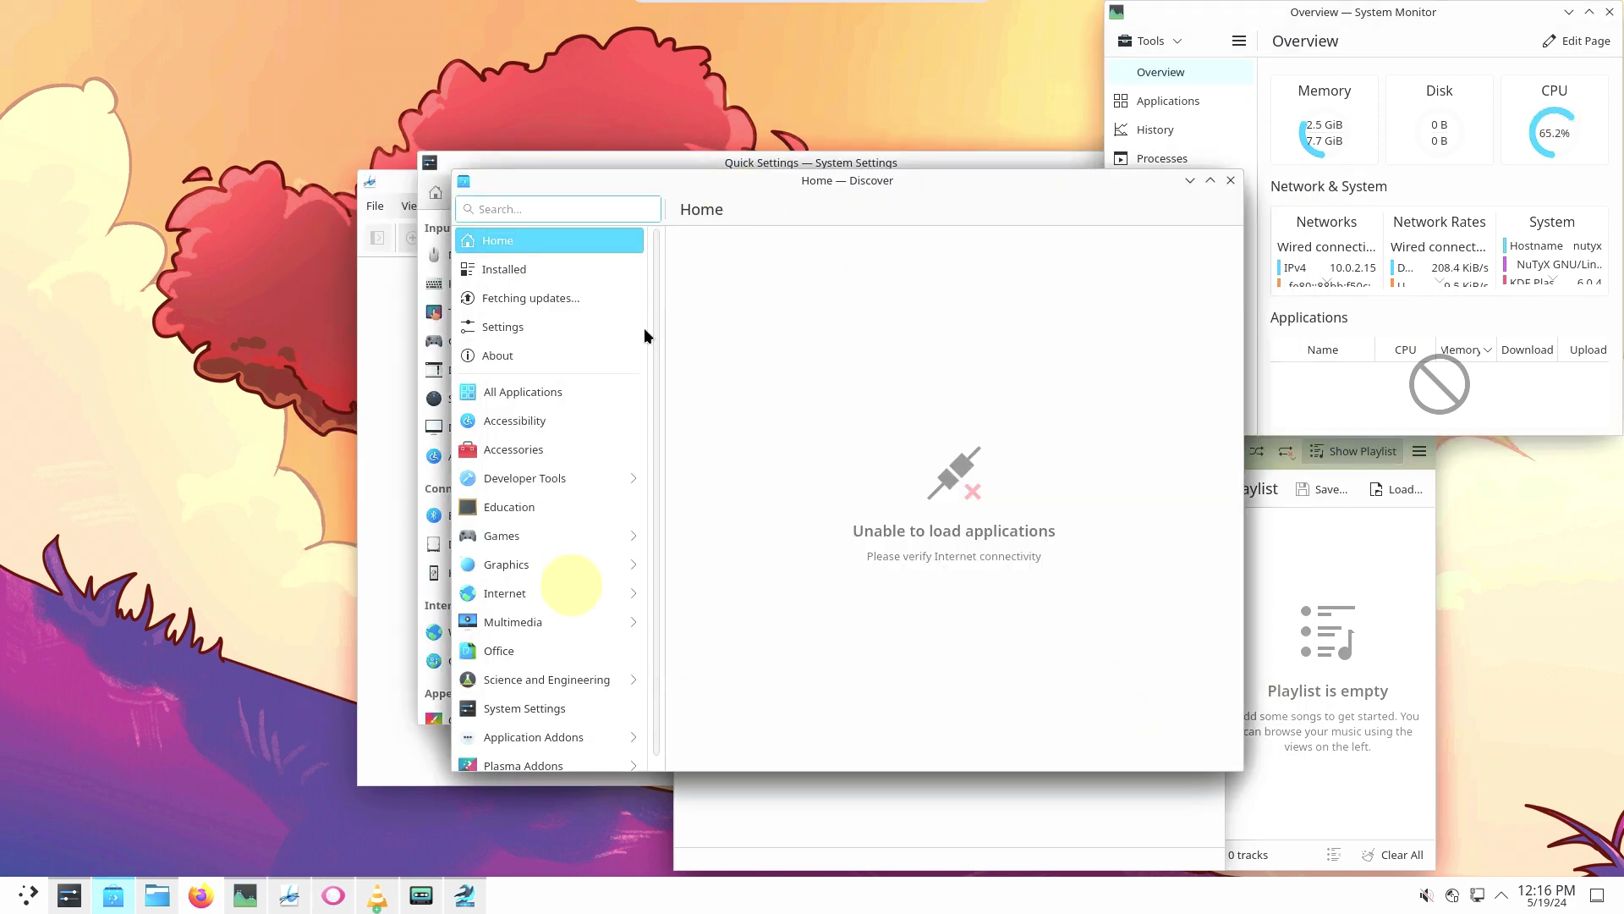
scroll(662, 706, "down", 1)
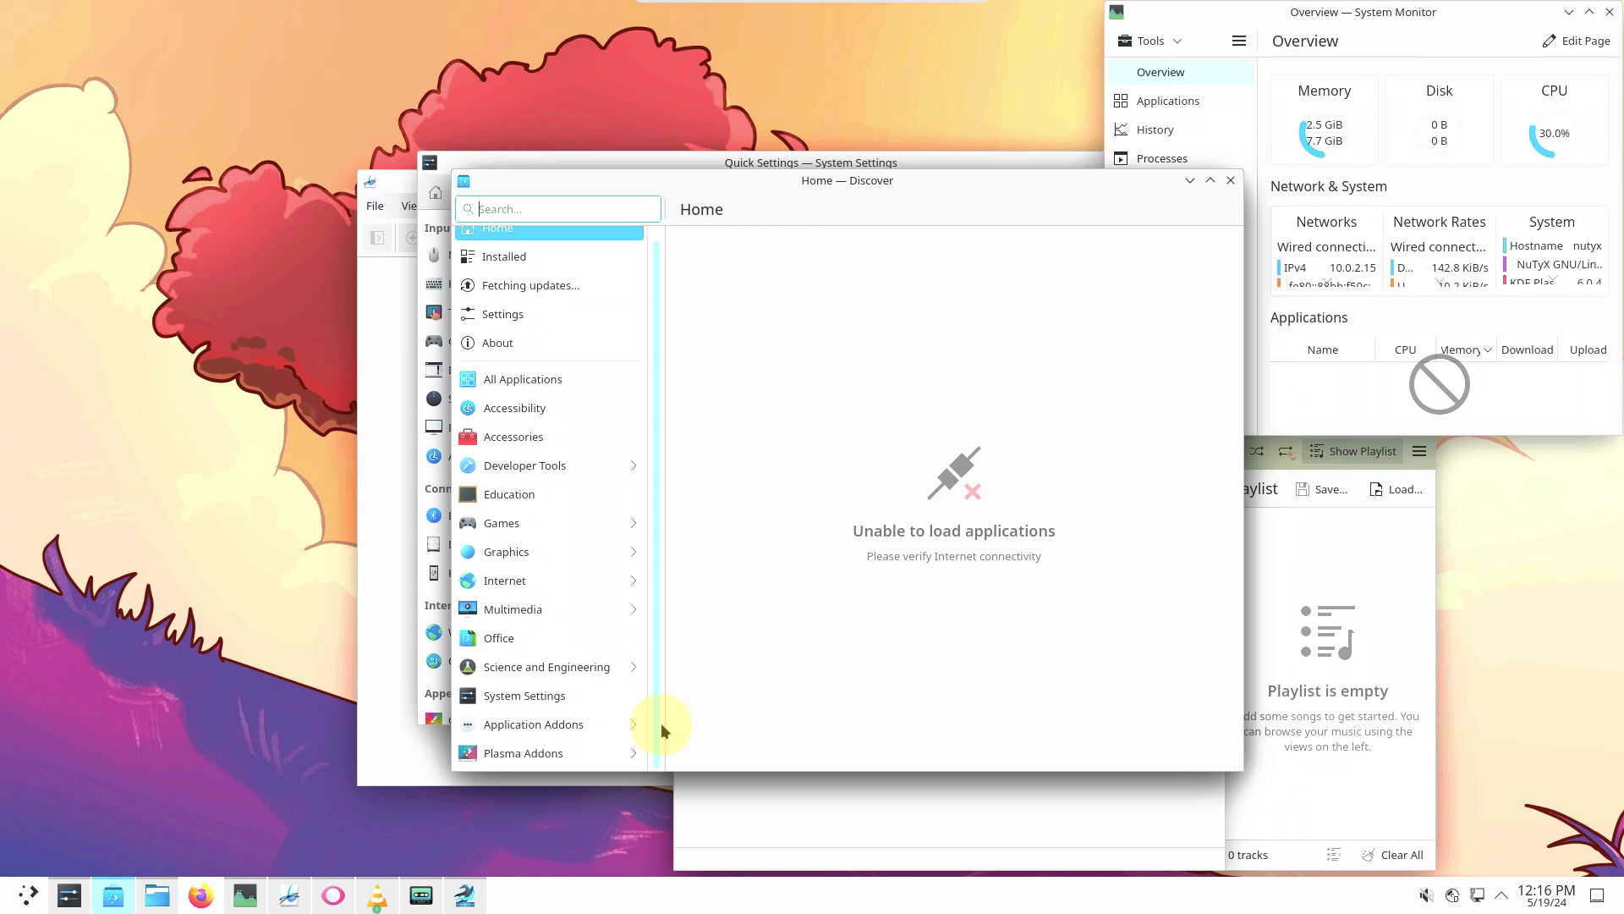
left_click(597, 745)
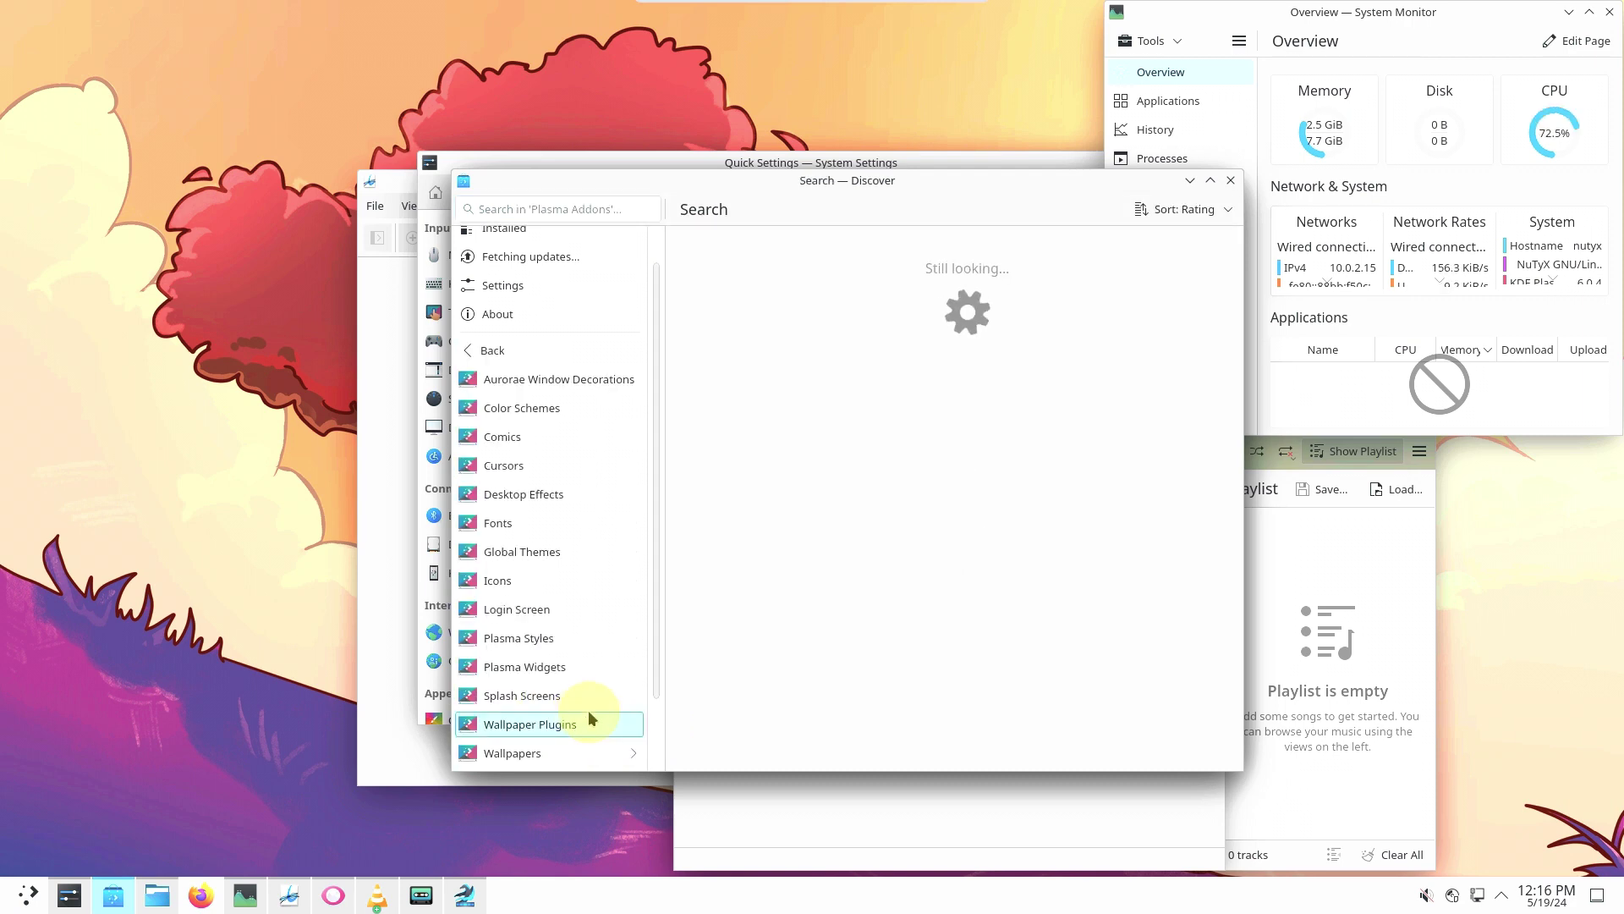
left_click(515, 315)
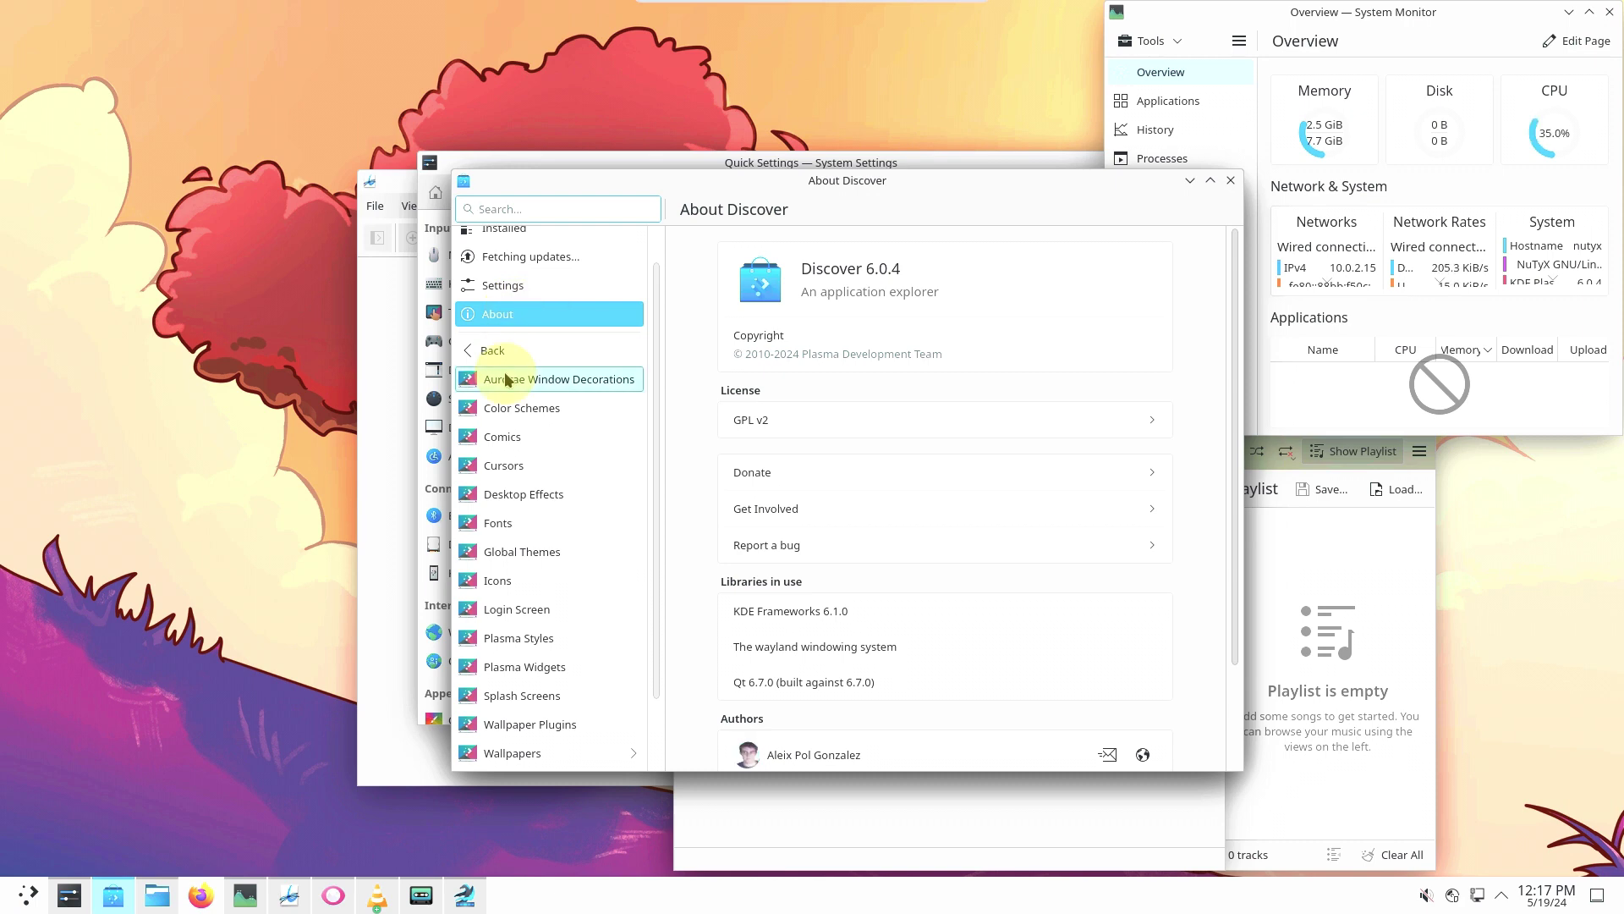
Check Discover's Settings, Updates, Home and Installed pages, and close its window.
left_click(507, 291)
left_click_drag(880, 193, 629, 119)
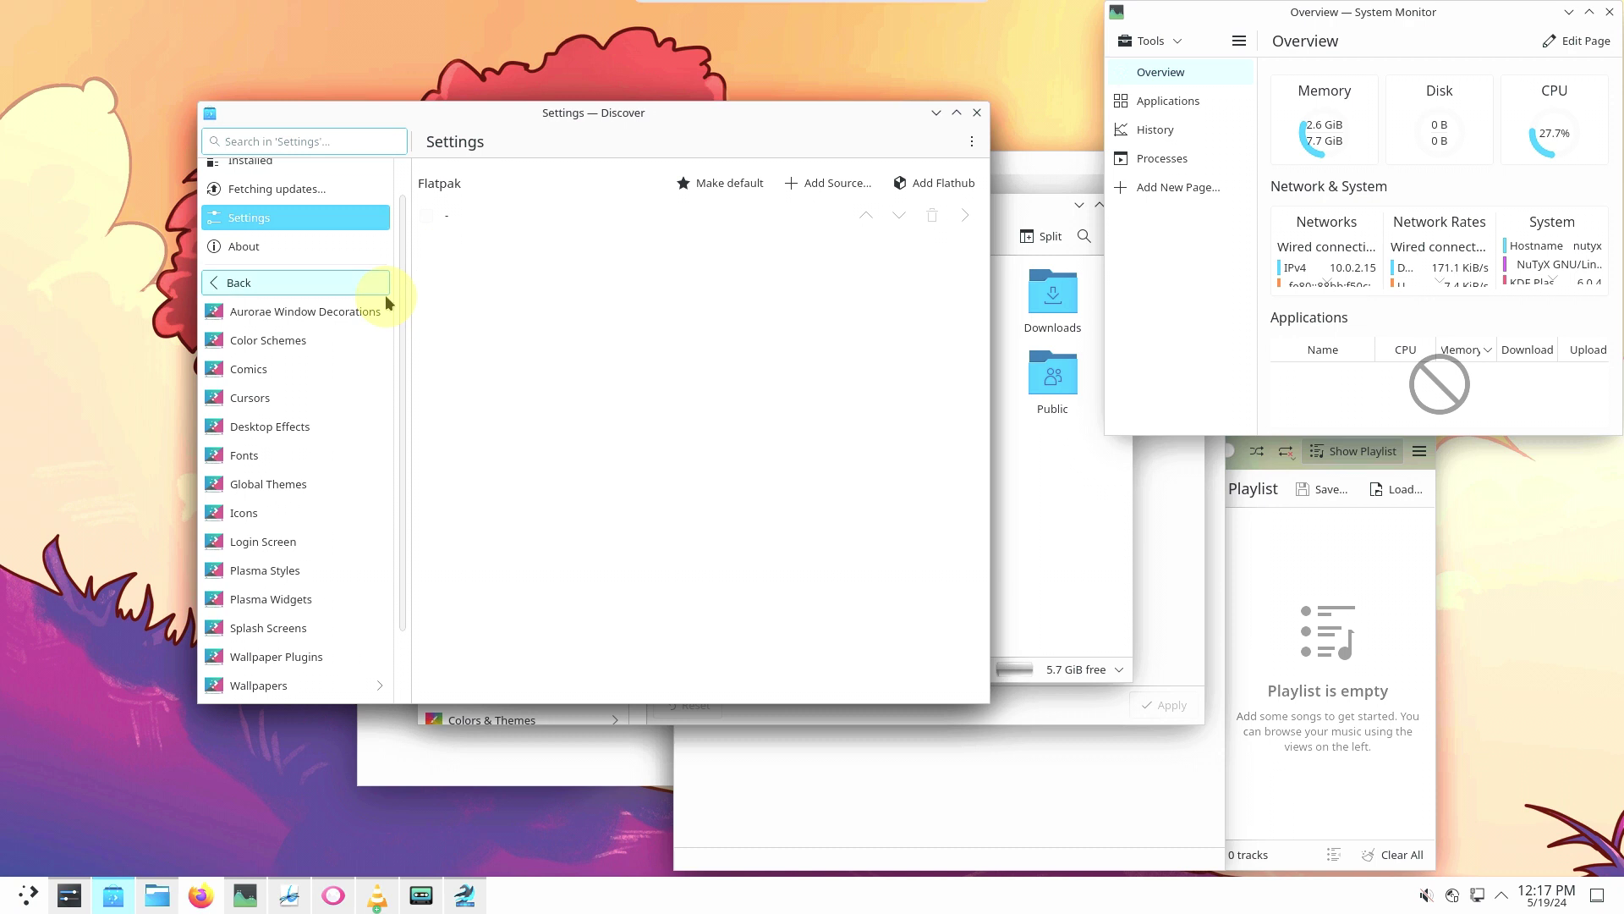
left_click(350, 188)
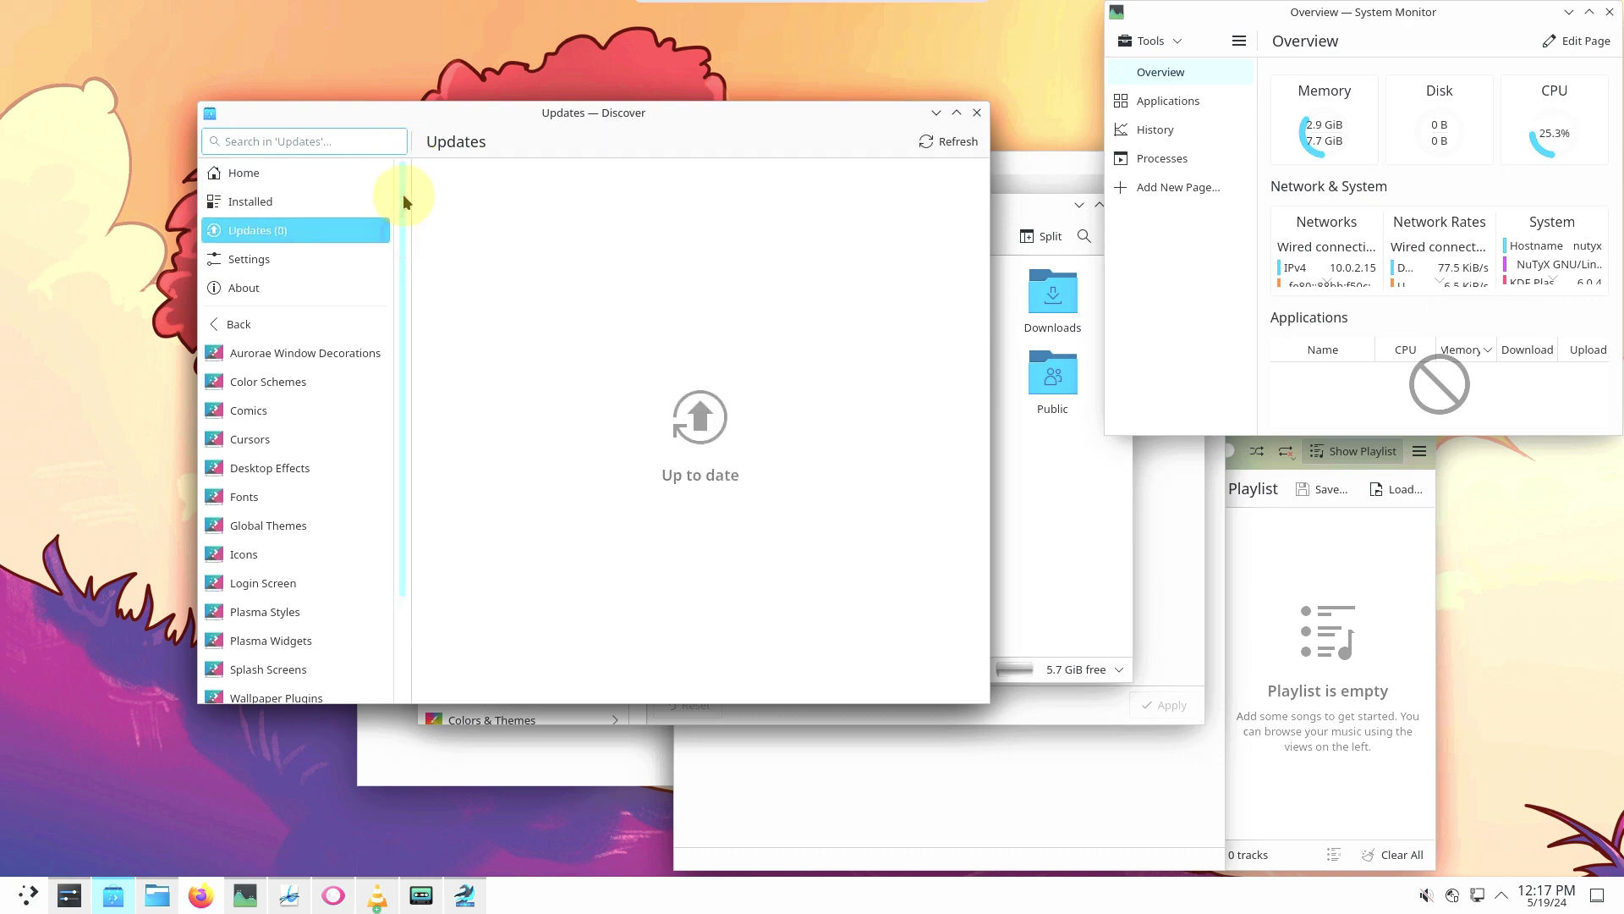
left_click(364, 206)
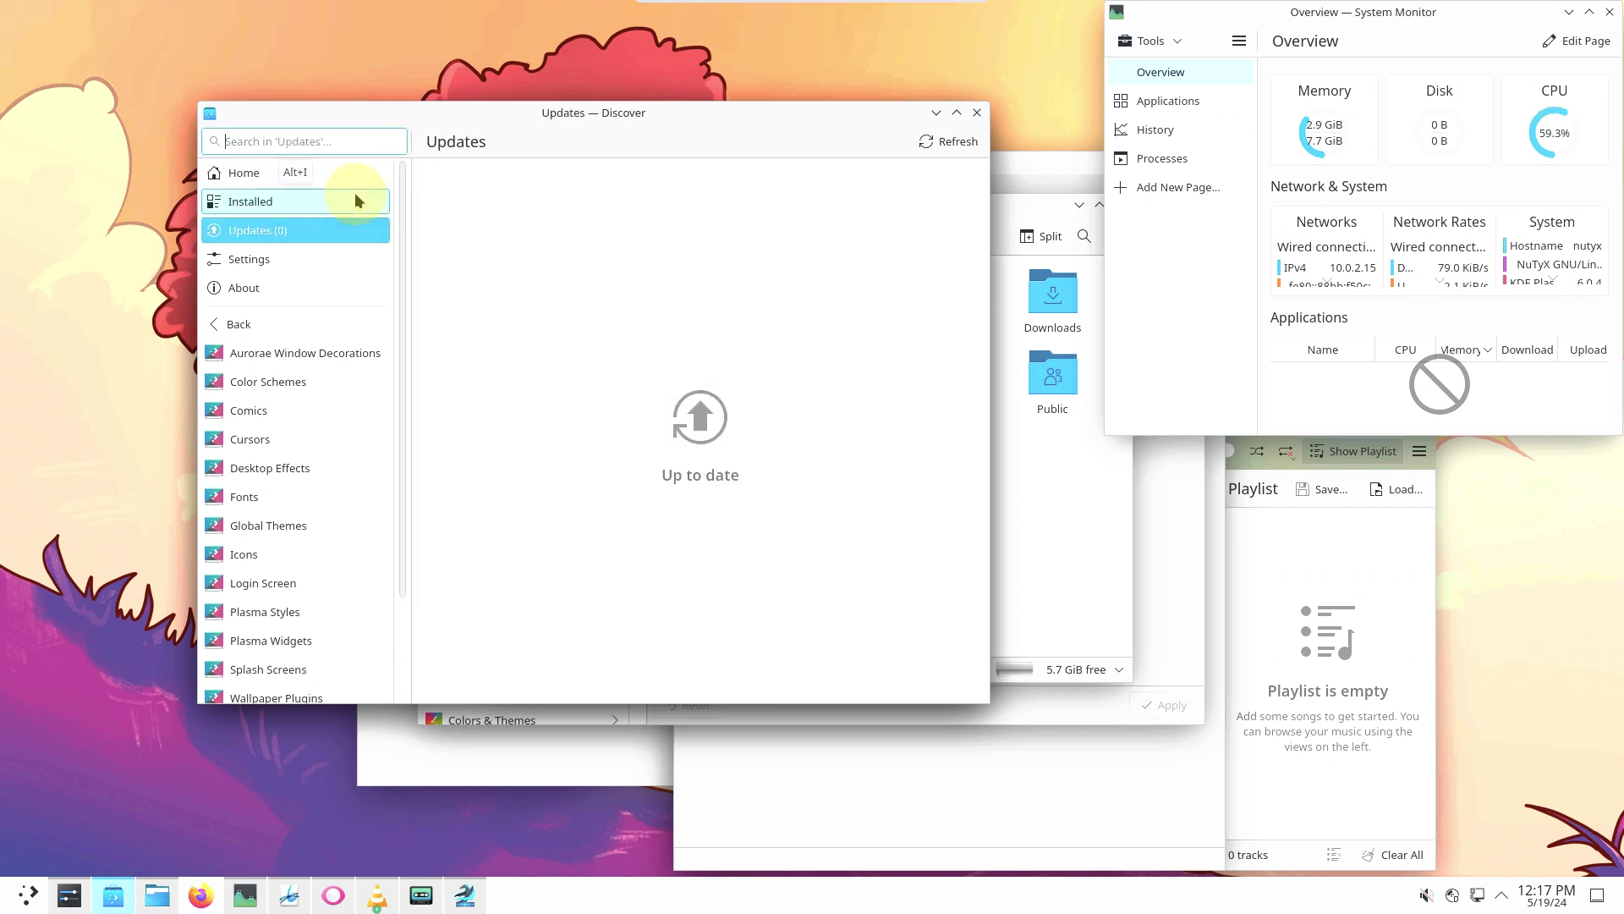
left_click(354, 172)
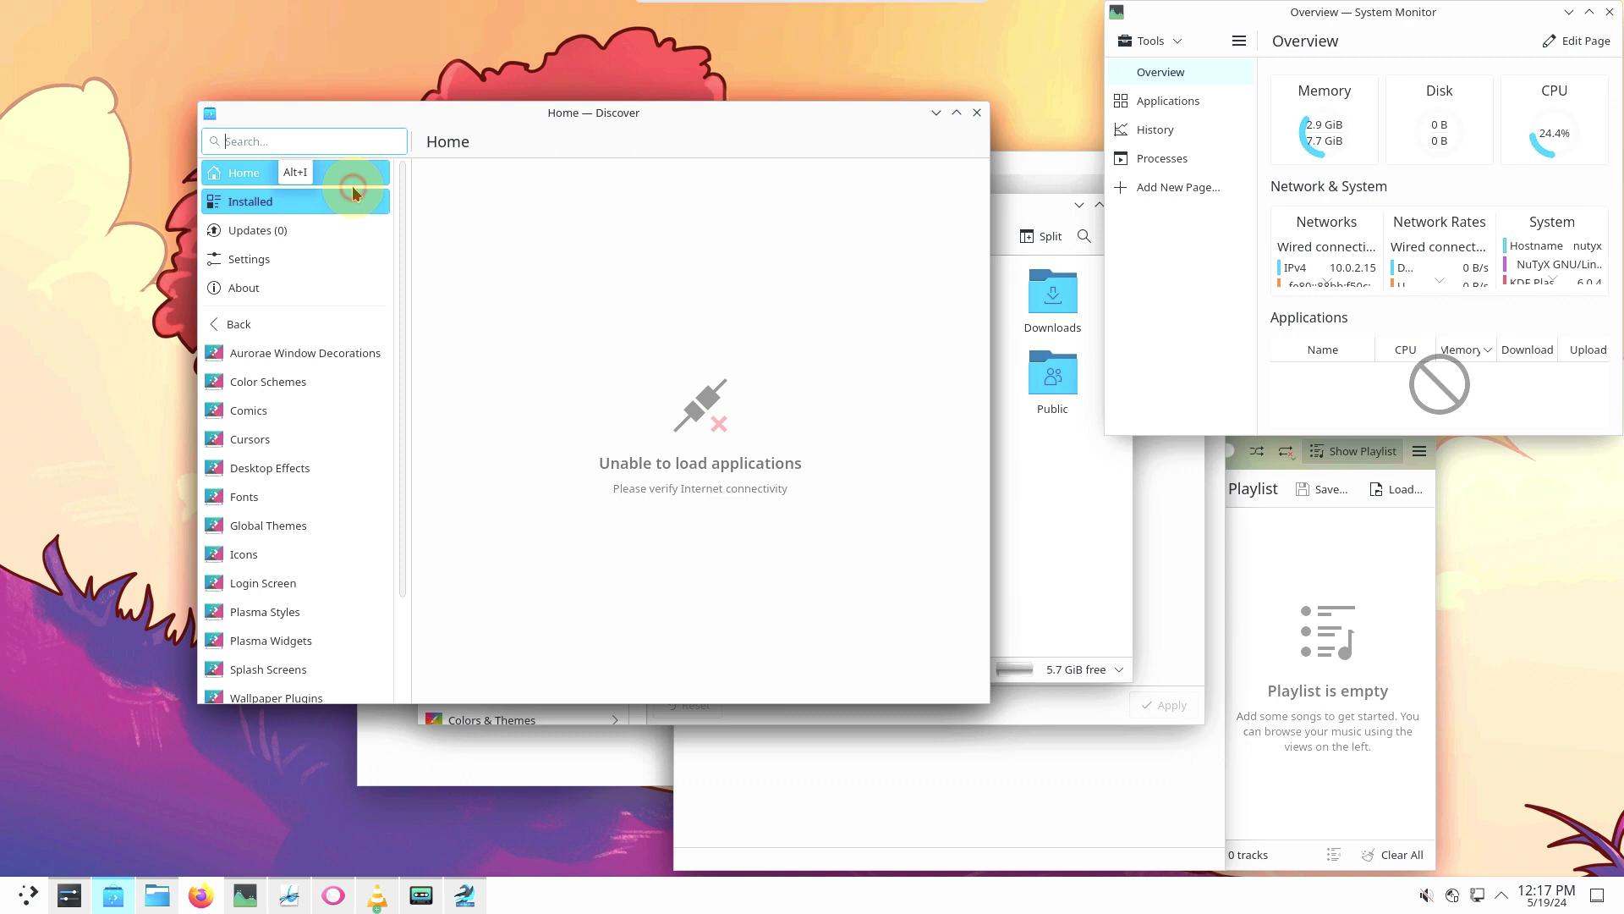
left_click(354, 194)
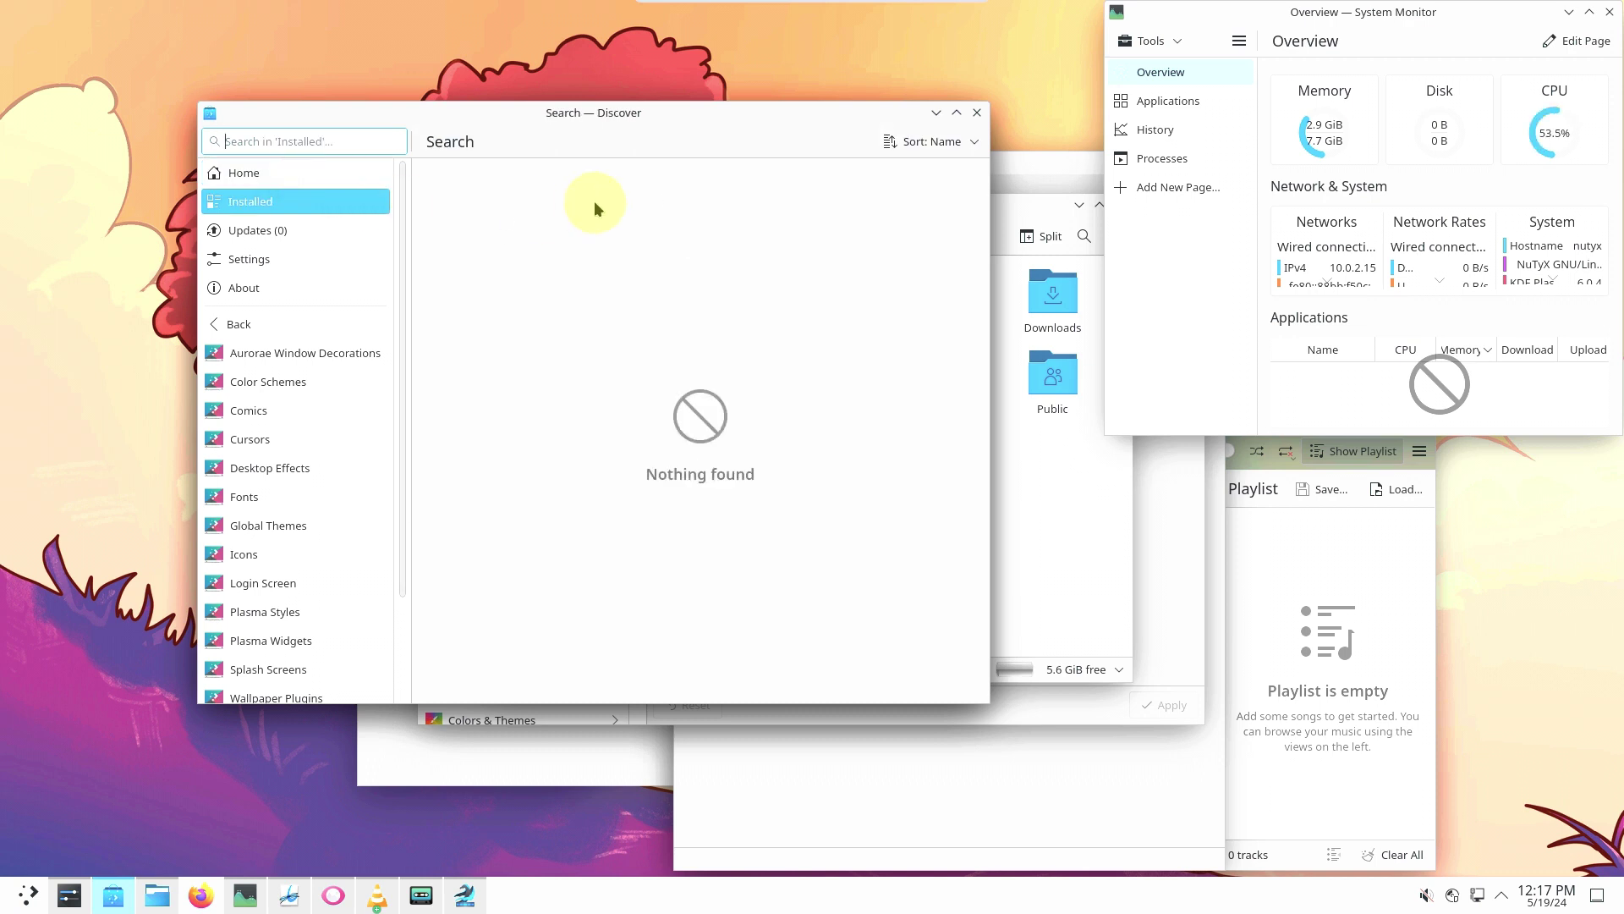
left_click(976, 113)
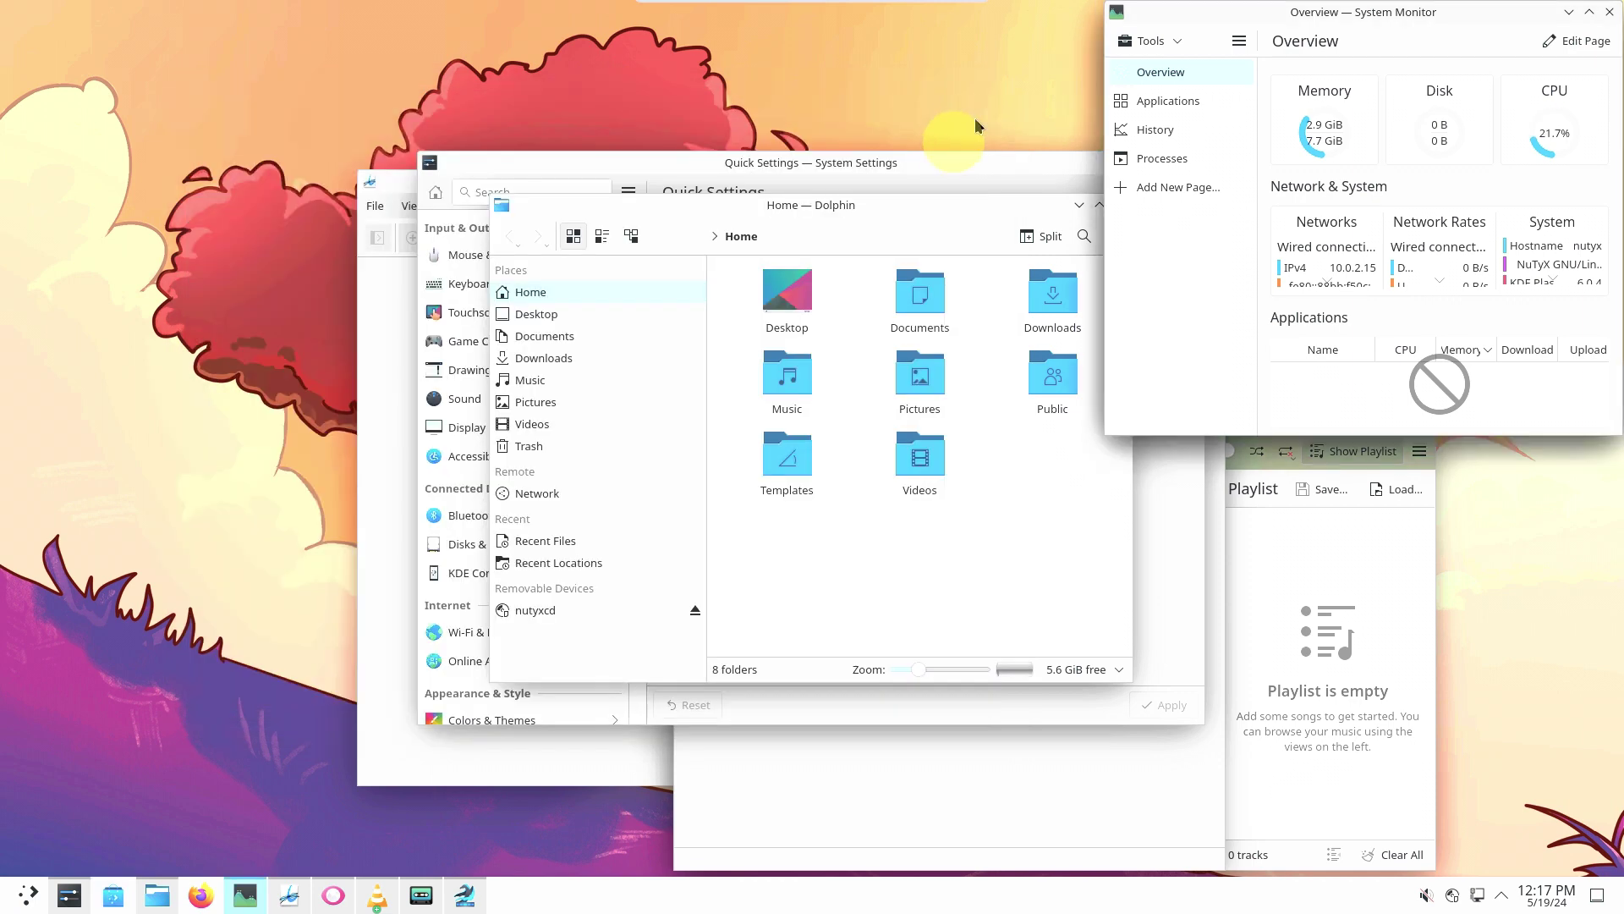
Enlarge the Dolphin window to fill the area beside System Monitor and check the boot folder on the nutyxcd device.
left_click_drag(773, 217, 287, 17)
left_click_drag(636, 486, 1091, 867)
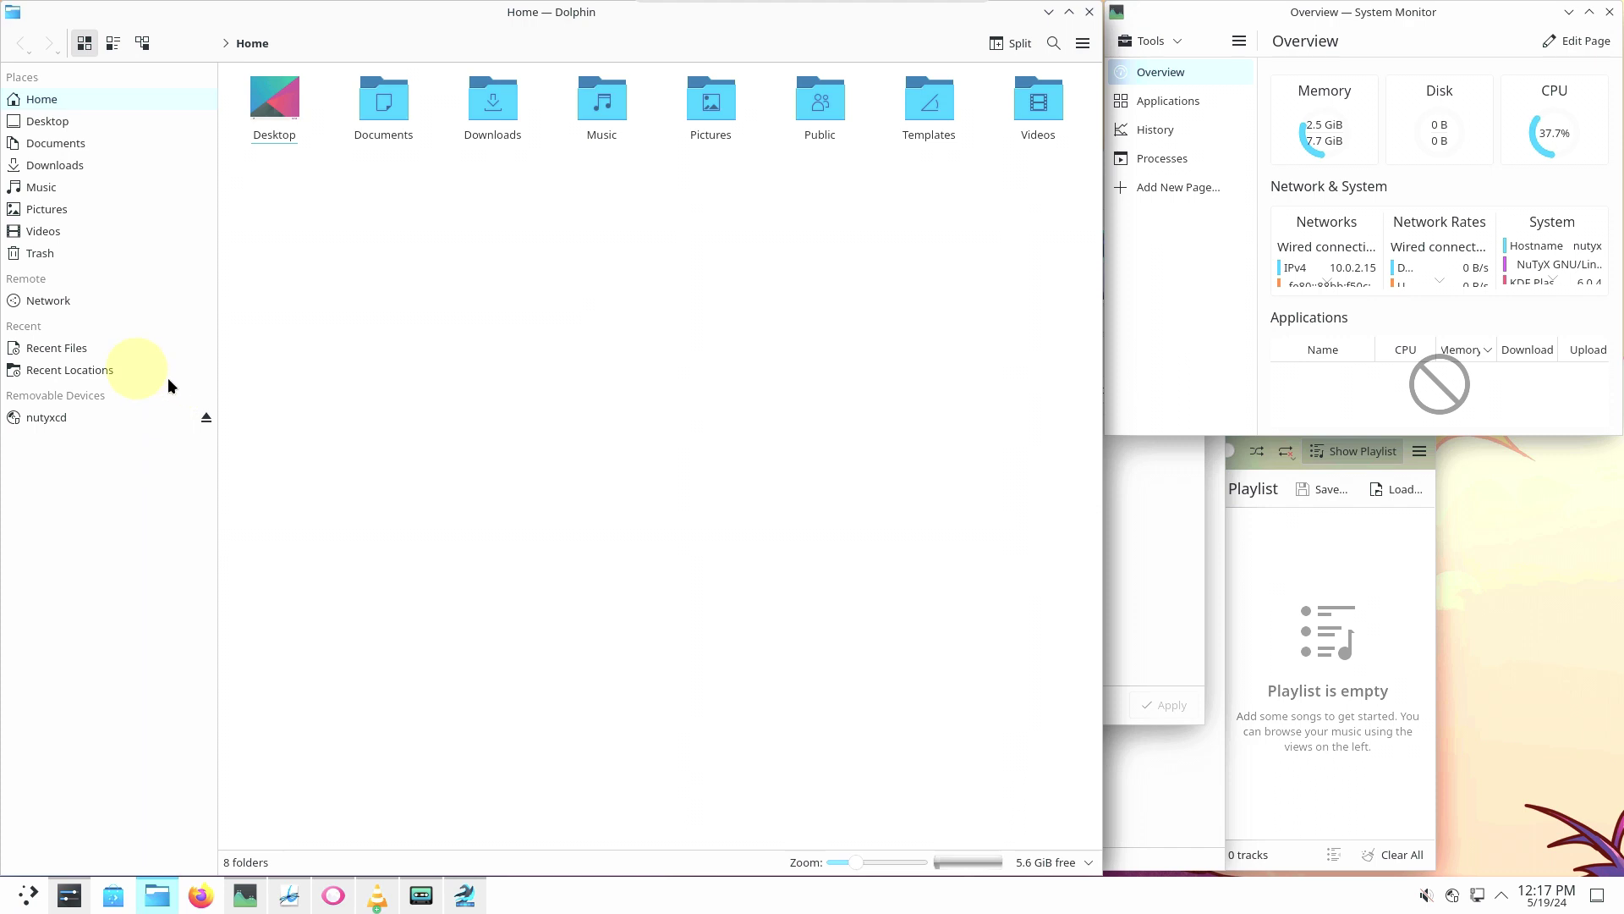
left_click(93, 415)
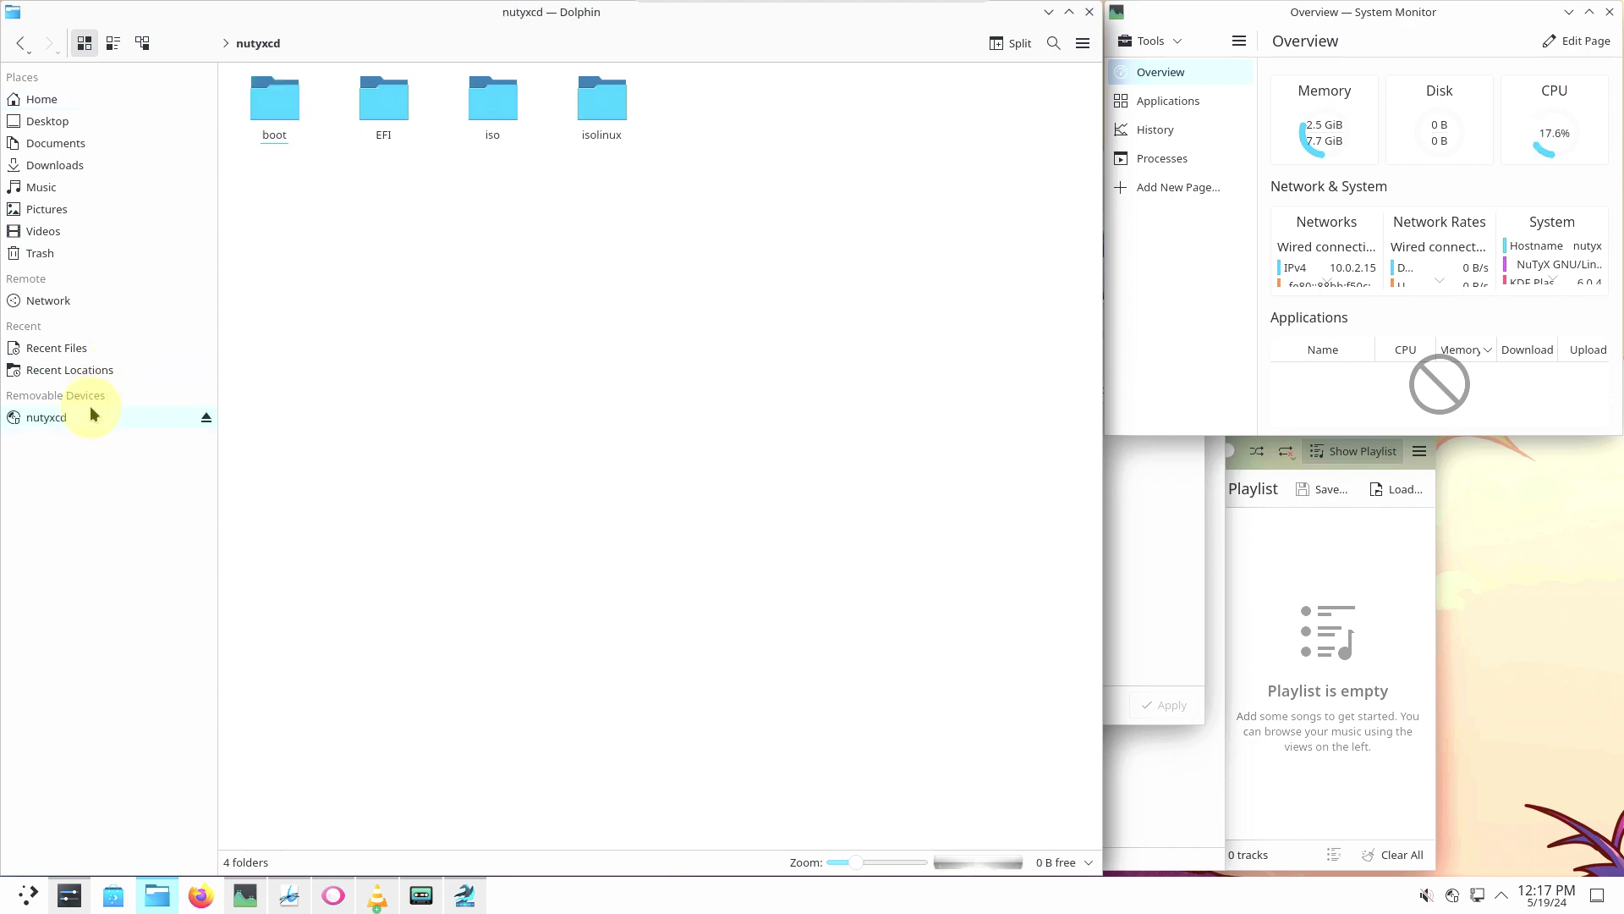
left_click(287, 103)
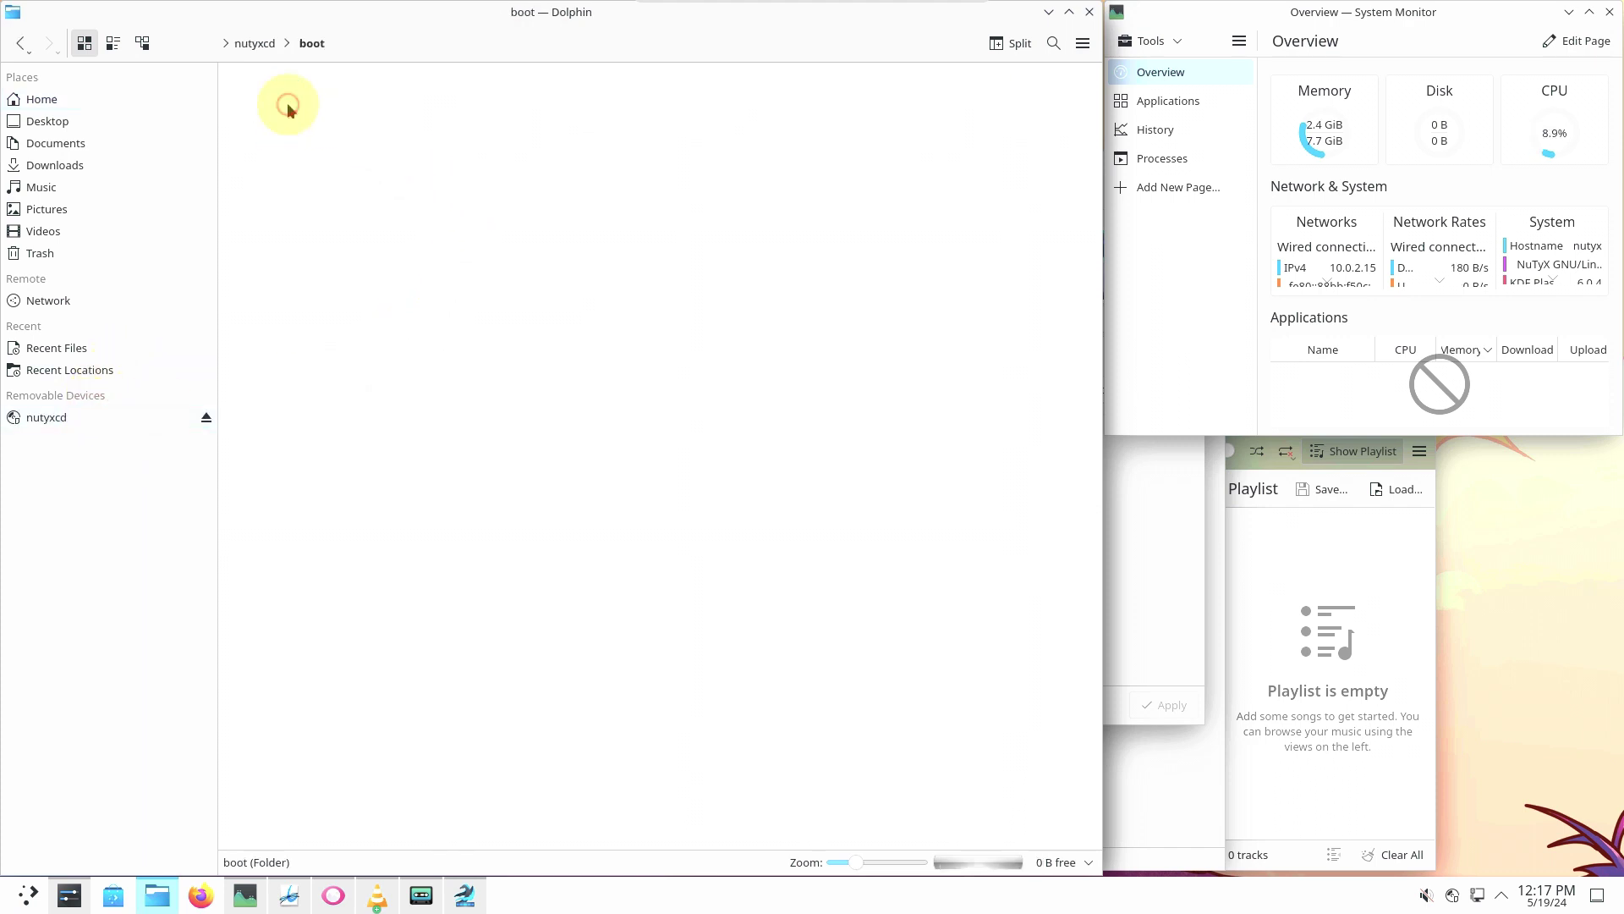
left_click(21, 44)
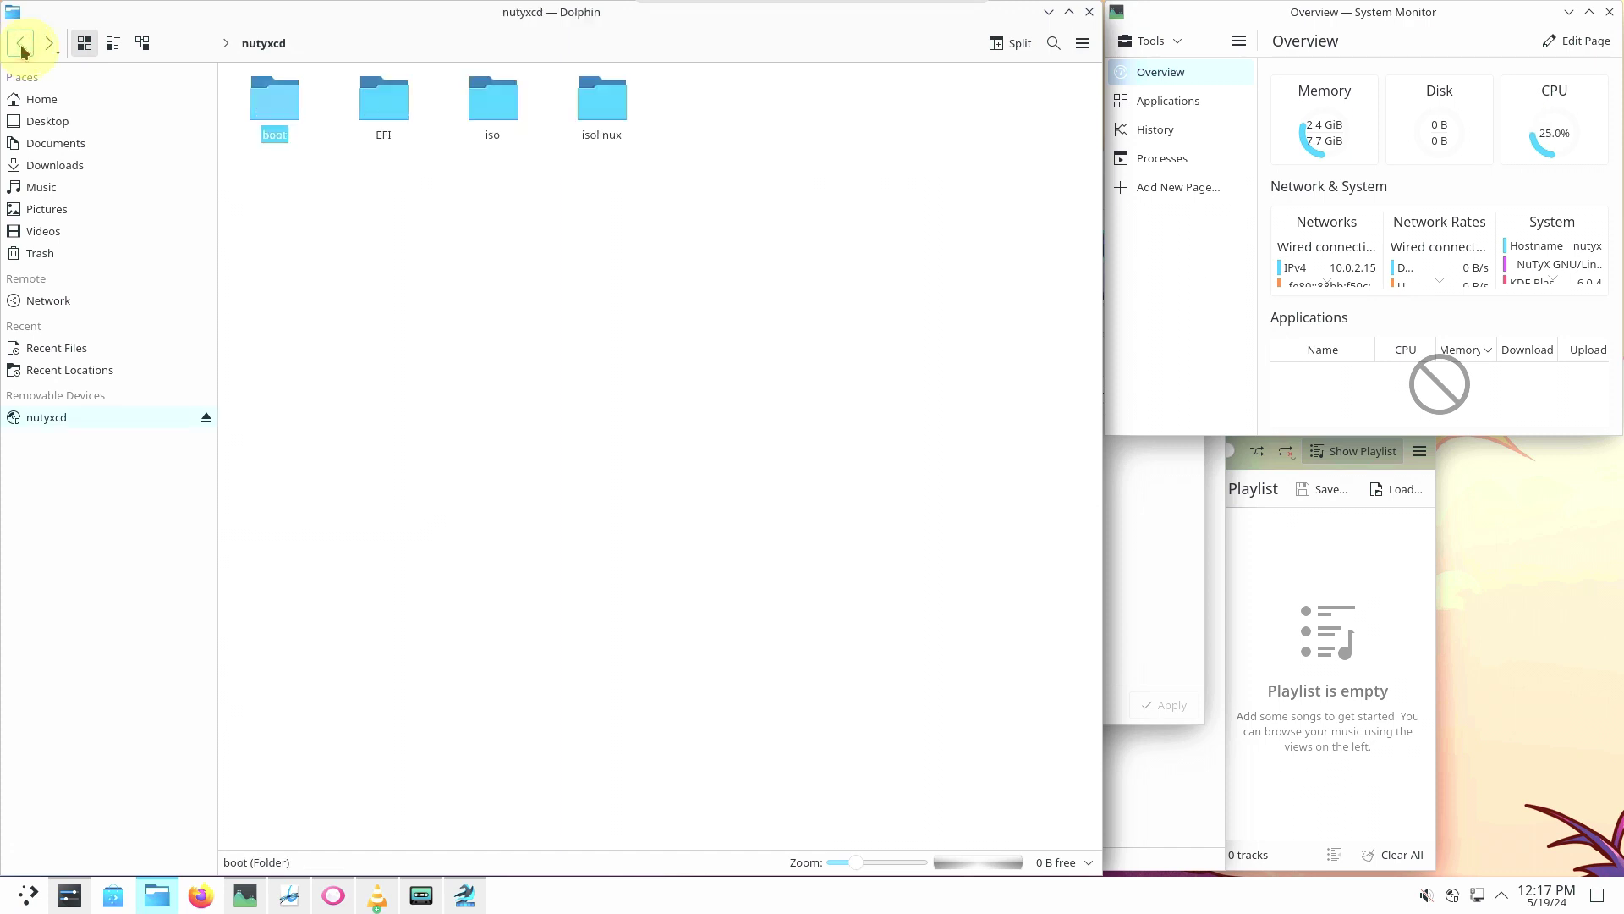
Look through the EFI/boot and iso/EFI folders on the nutyxcd device and return to the Home folder.
left_click(385, 126)
left_click(268, 124)
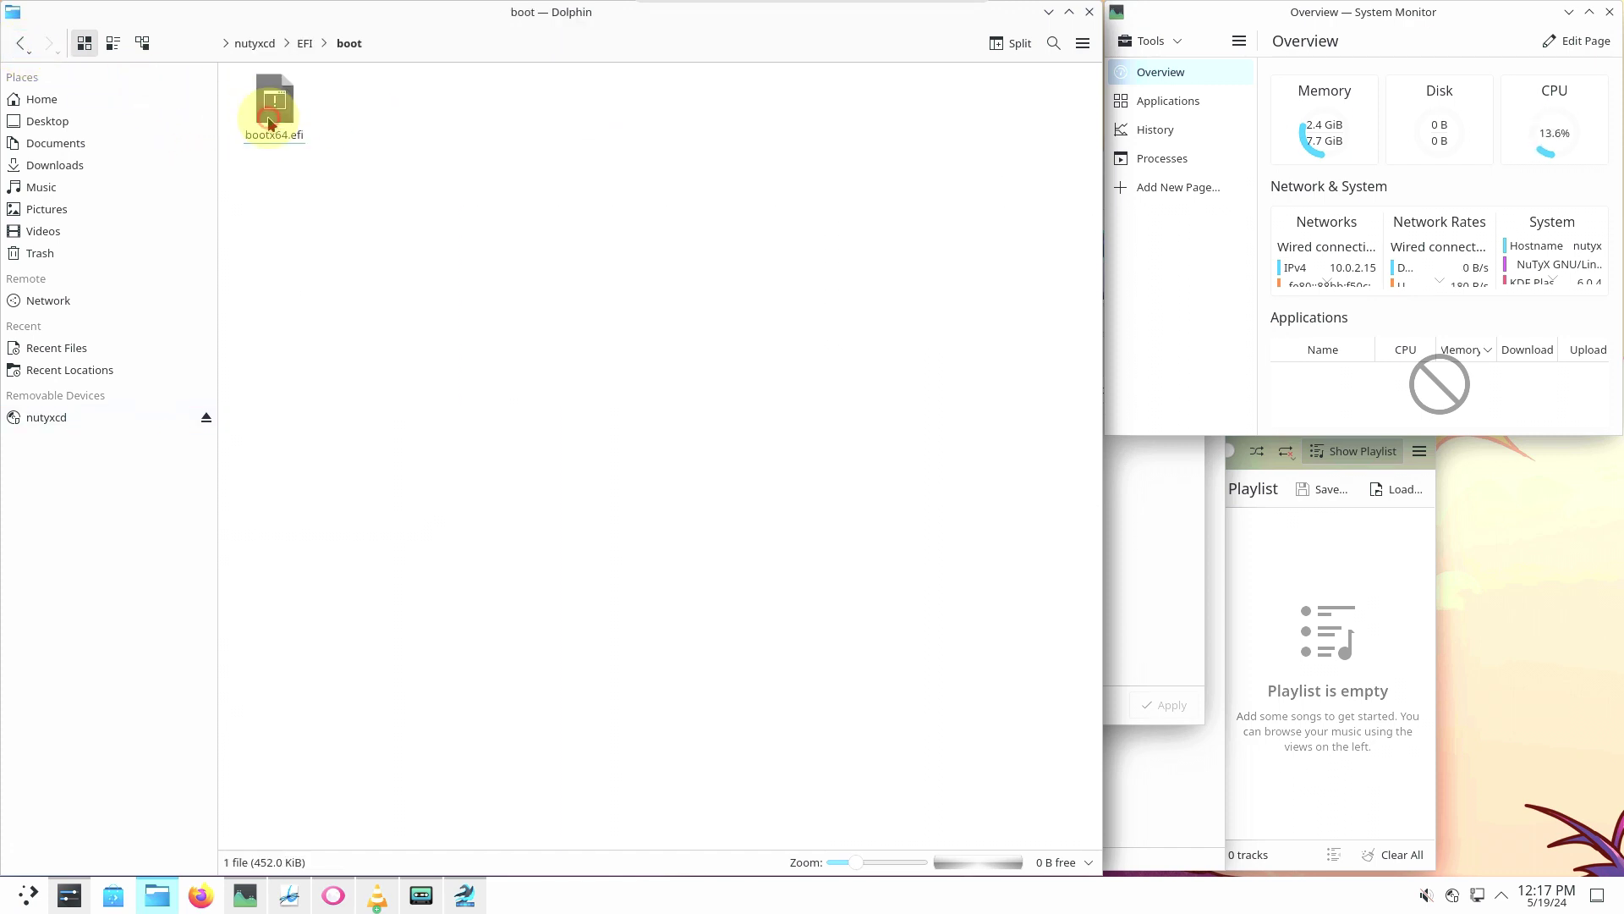
left_click(25, 56)
left_click(25, 59)
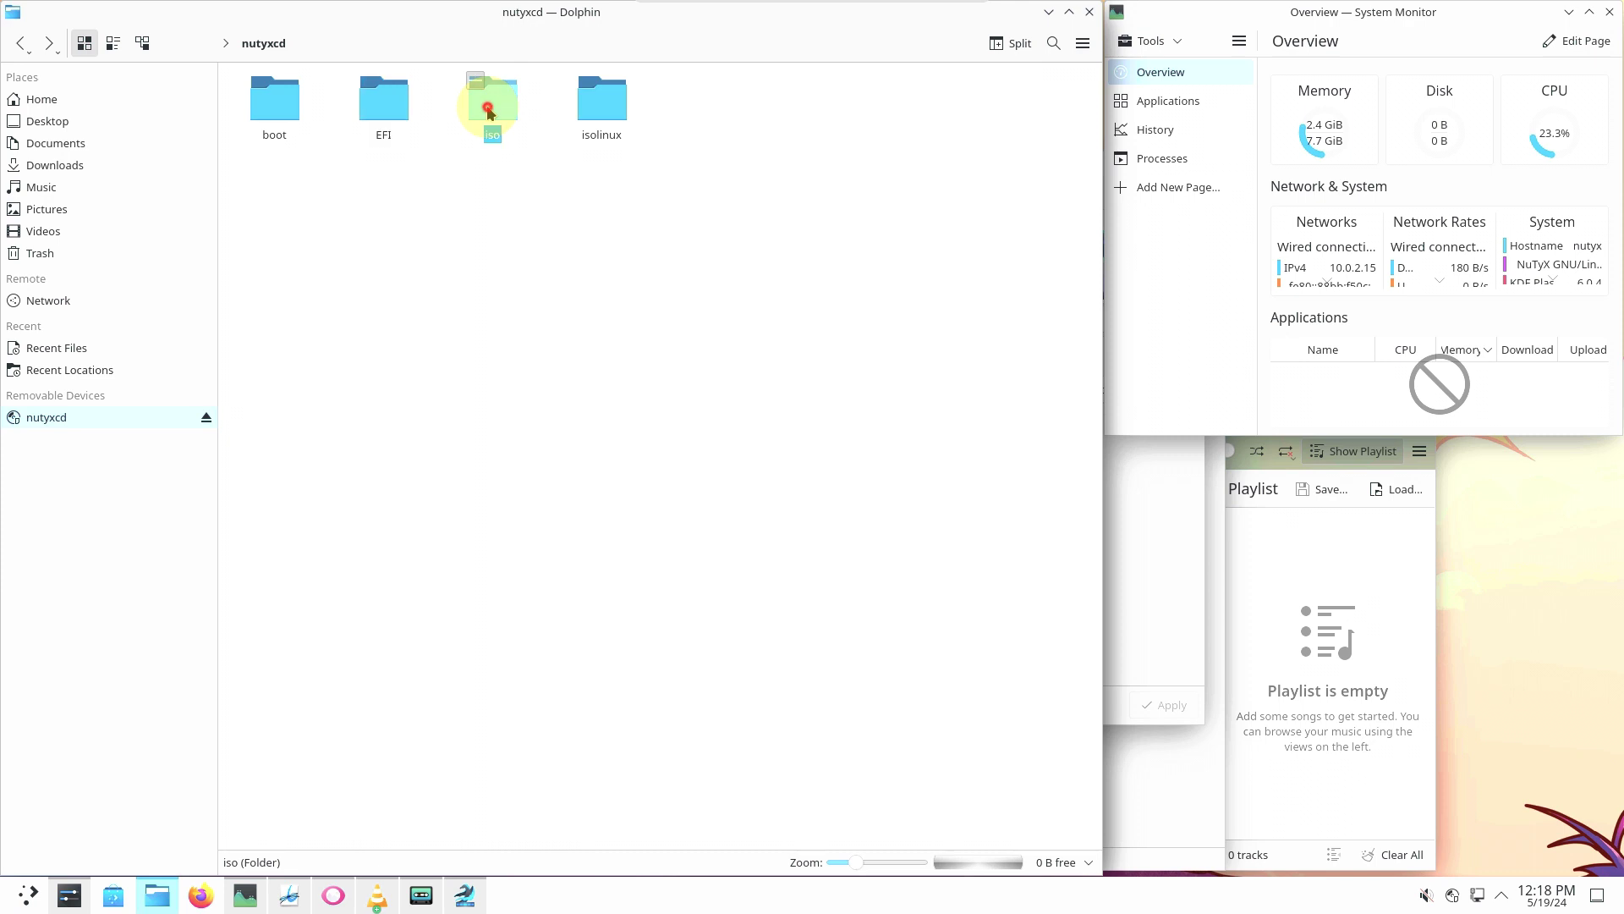
left_click(488, 110)
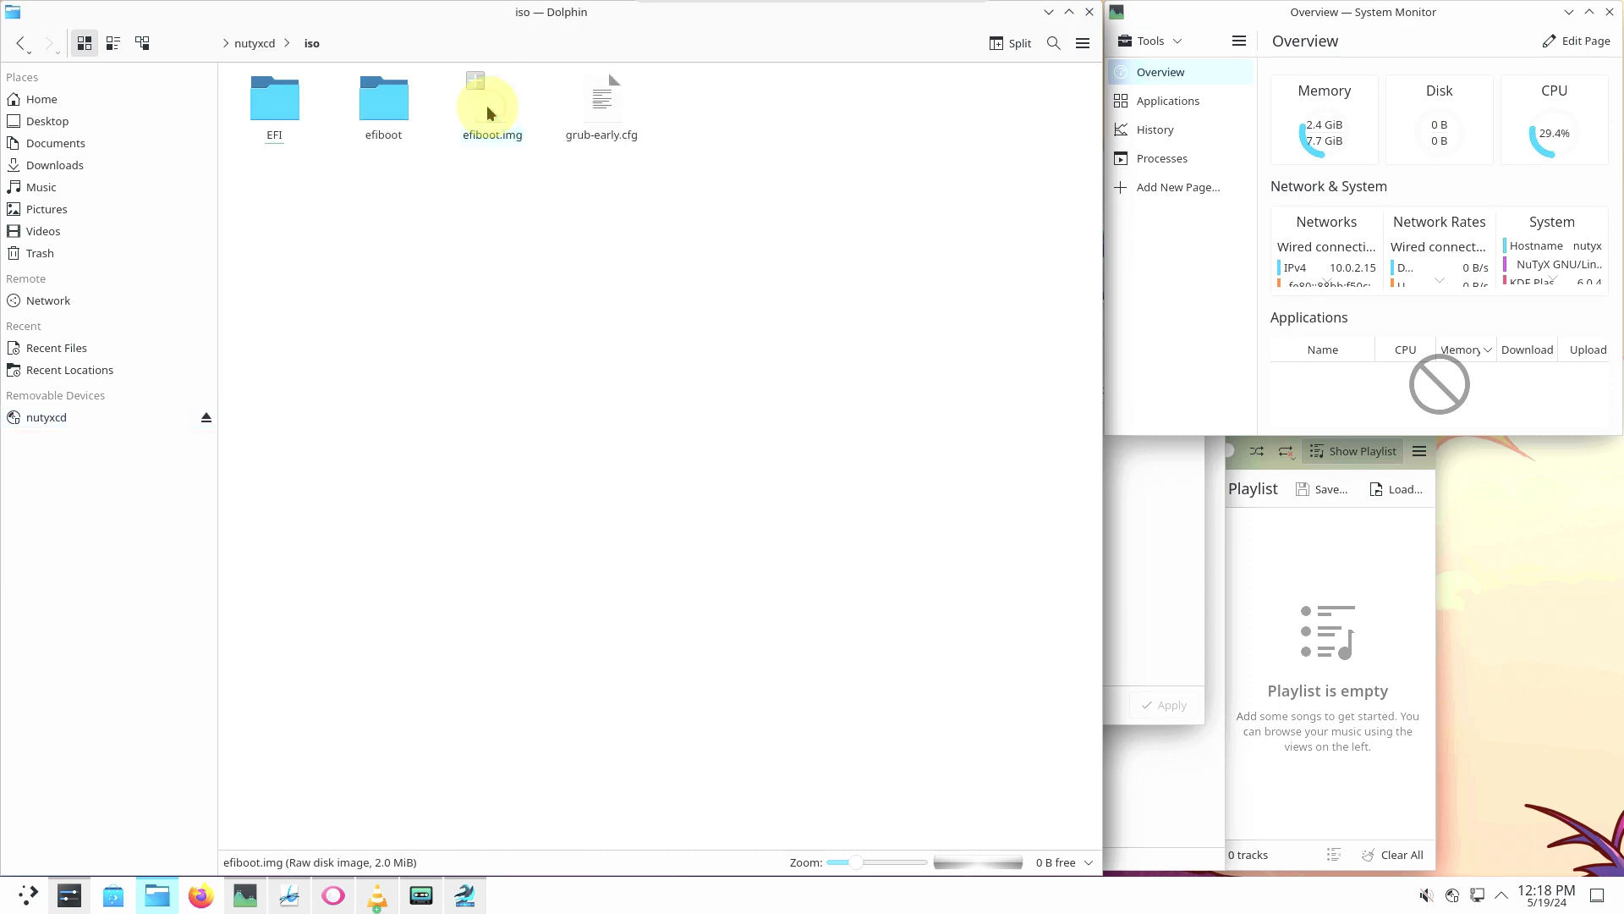
left_click(278, 113)
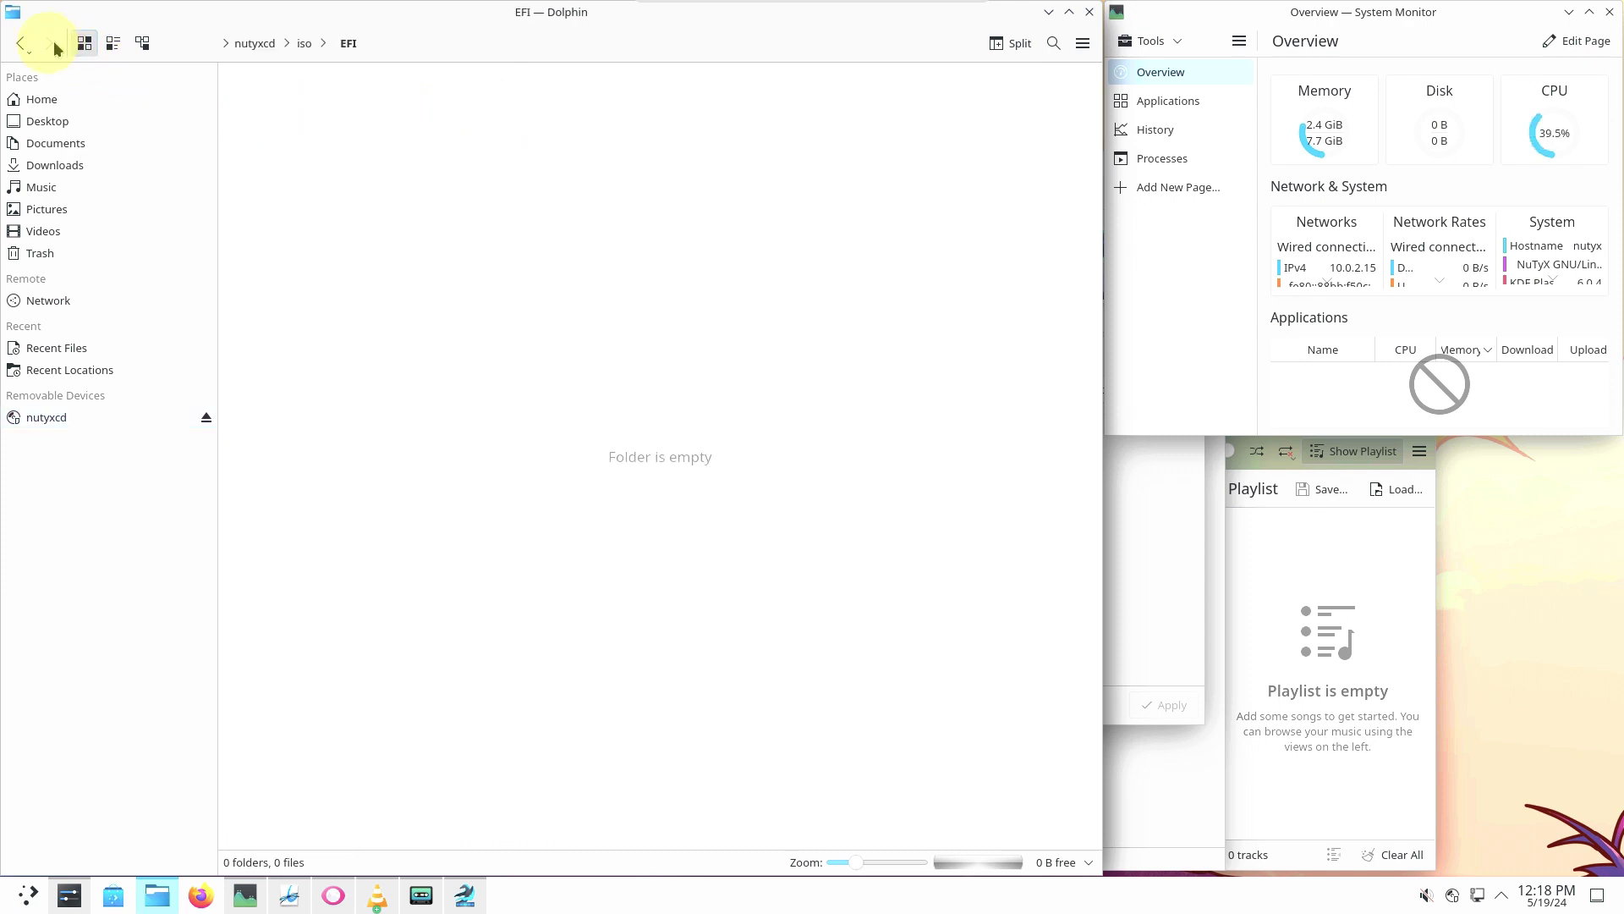
left_click(19, 44)
left_click(19, 44)
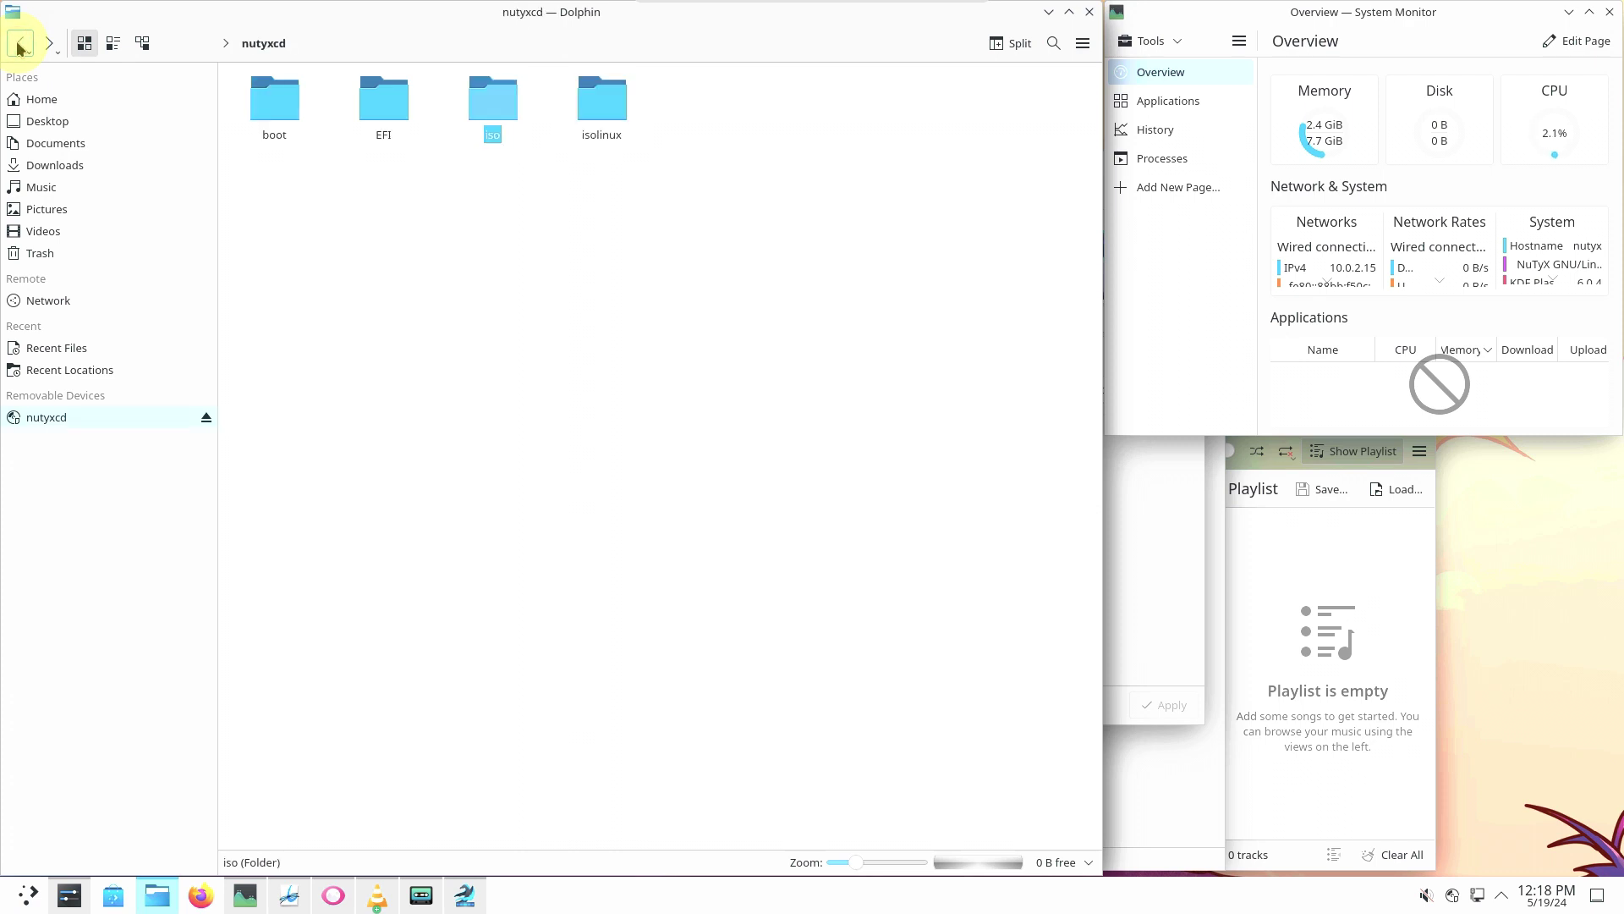
left_click(18, 44)
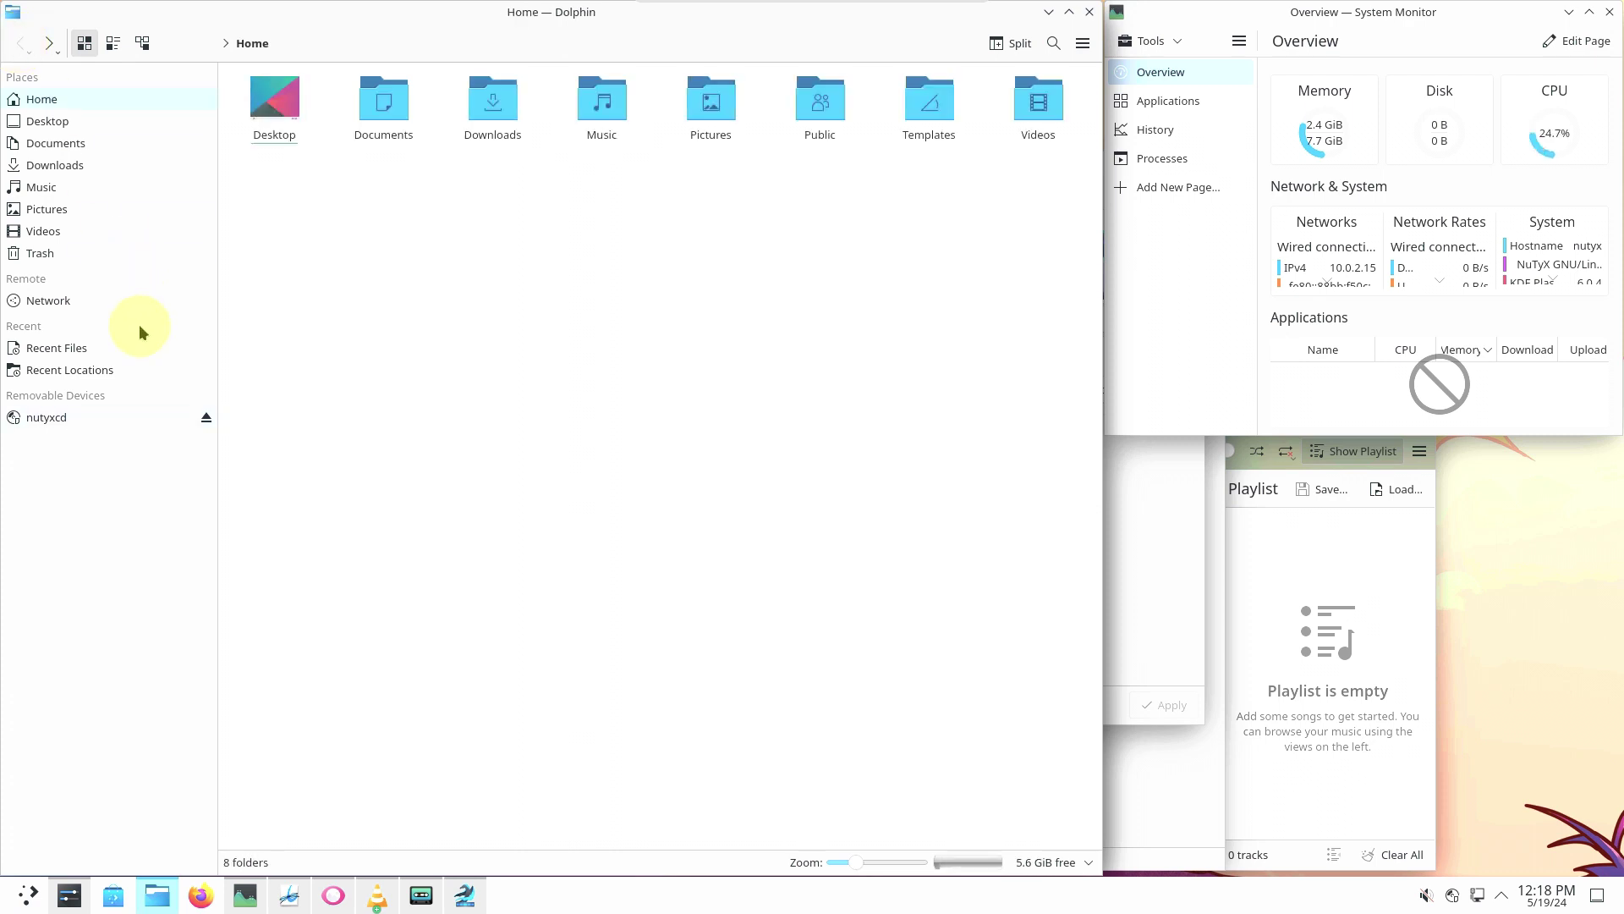
Check the Desktop folder and the nutyxcd device's top-level contents, and return to the Home folder.
left_click(118, 128)
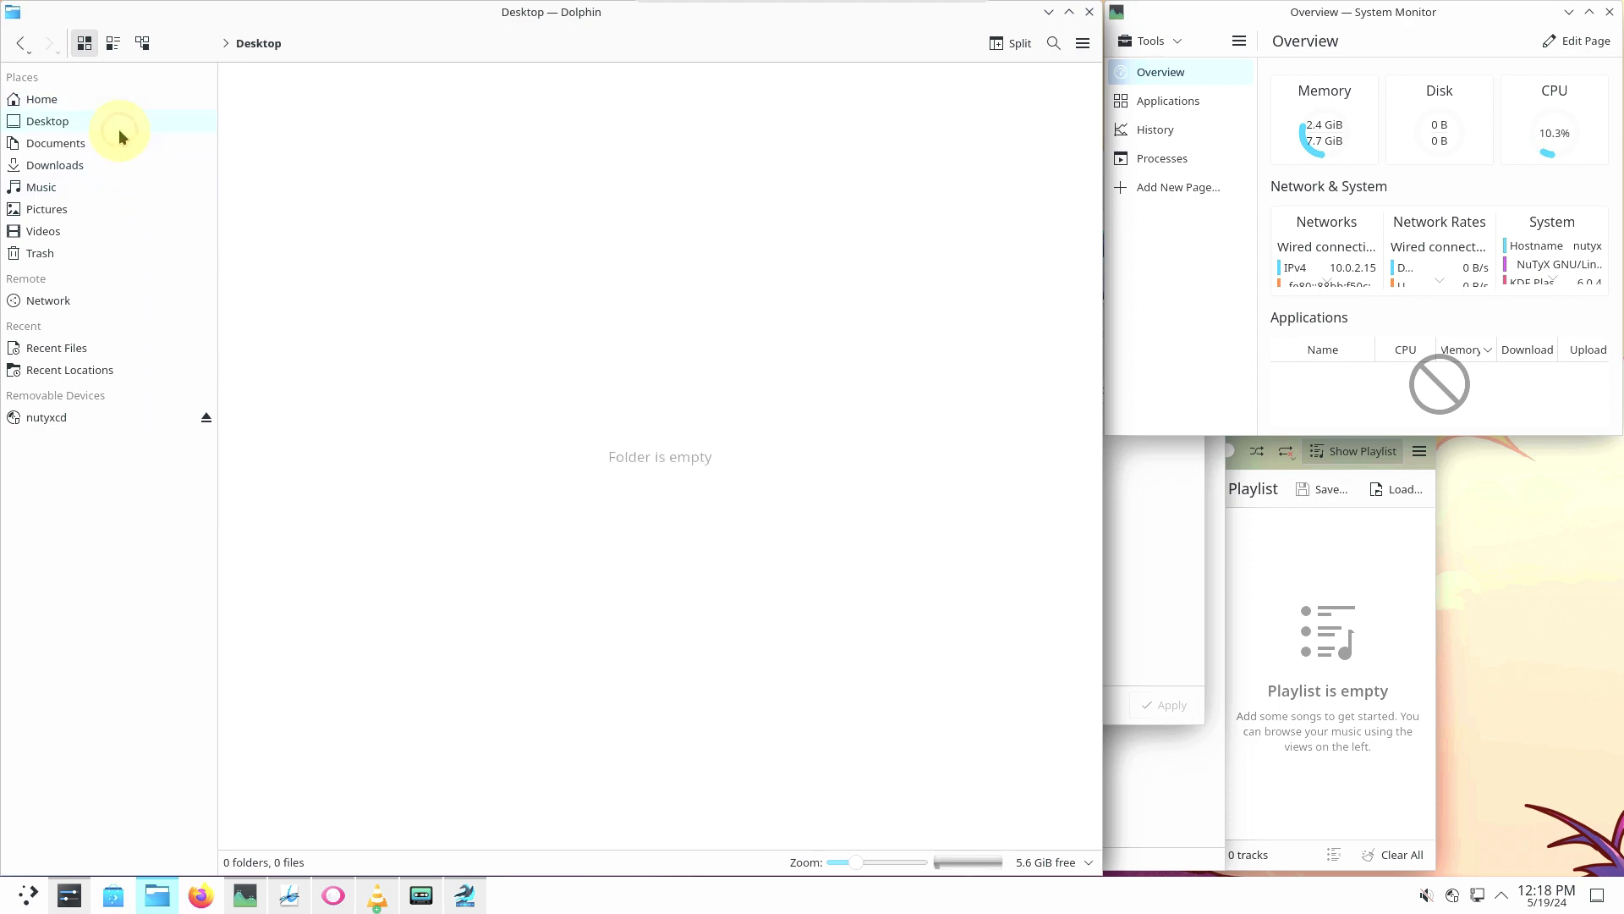
left_click(96, 414)
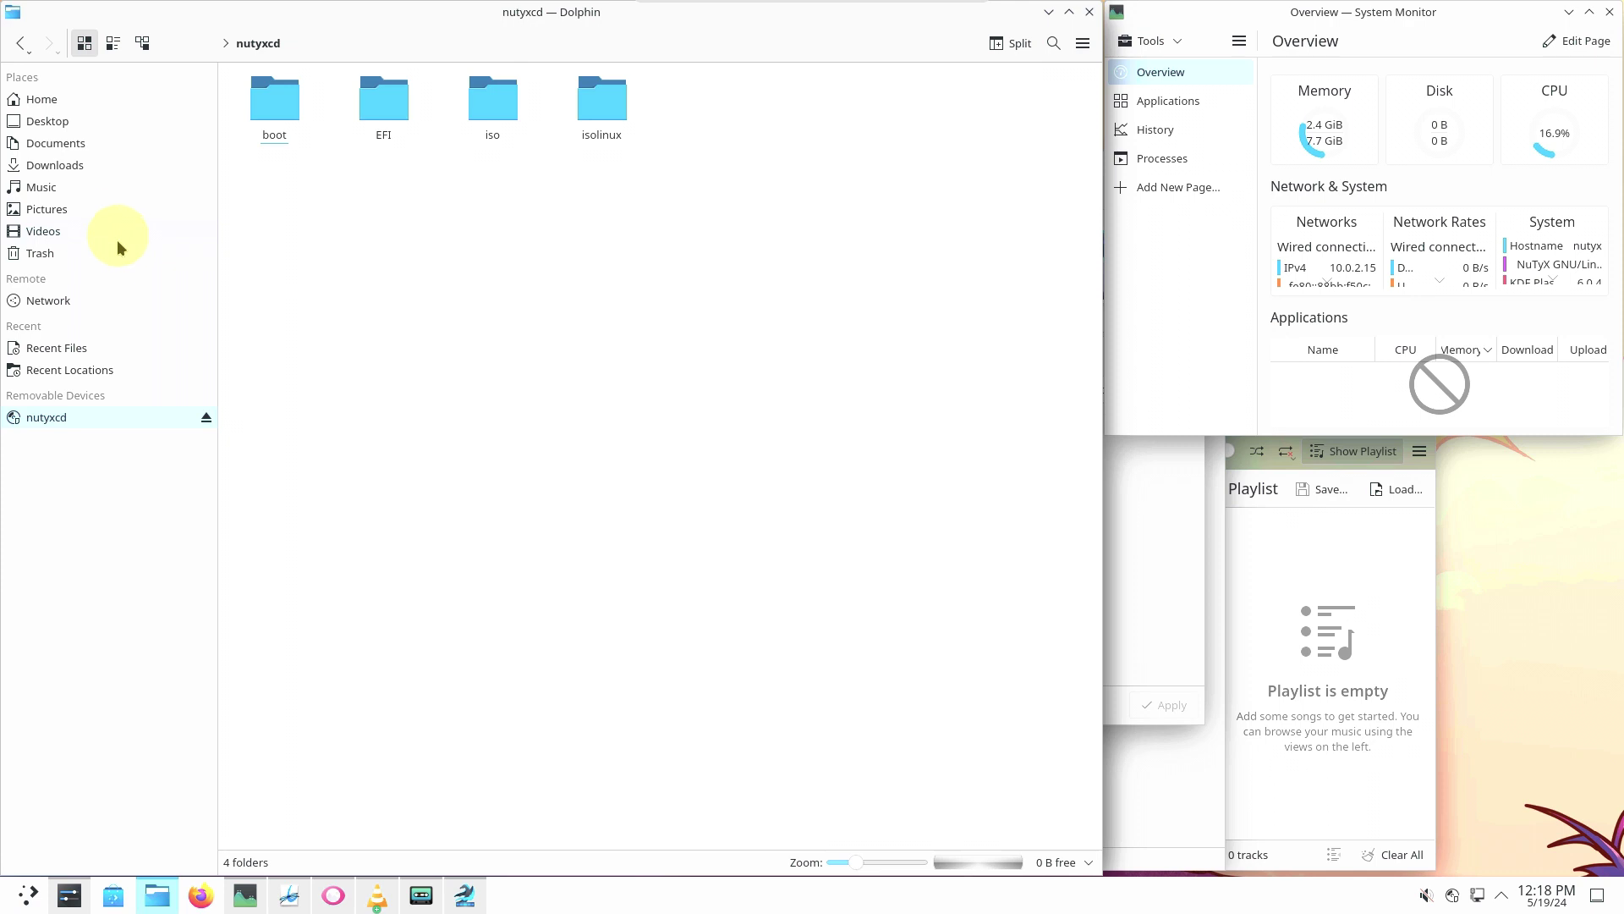
left_click(108, 142)
left_click(105, 121)
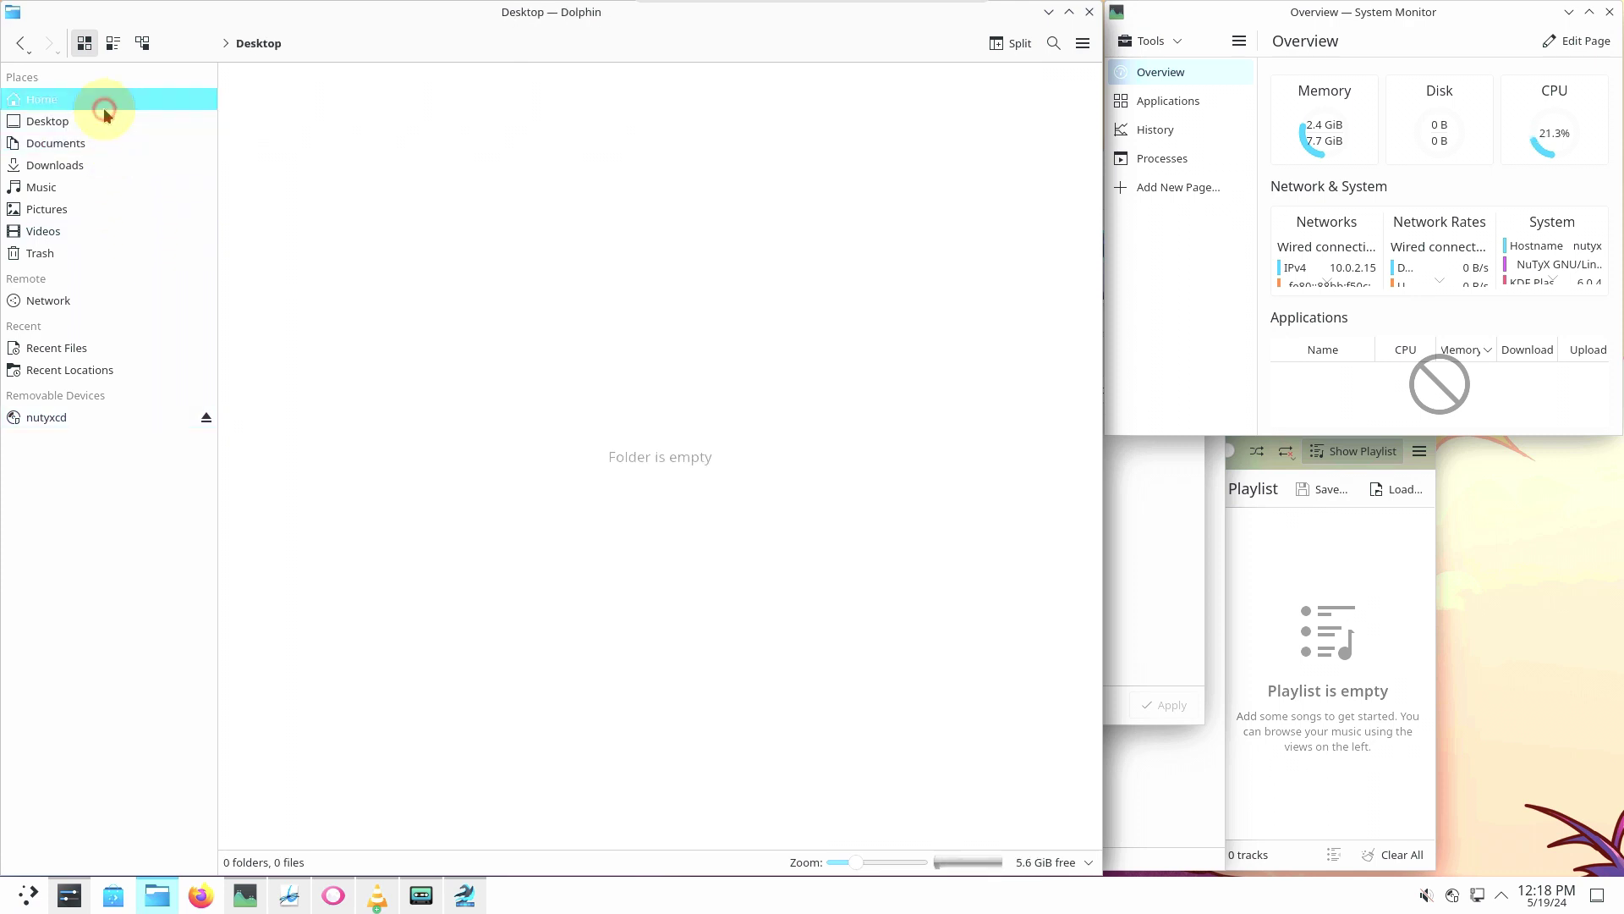
left_click(103, 105)
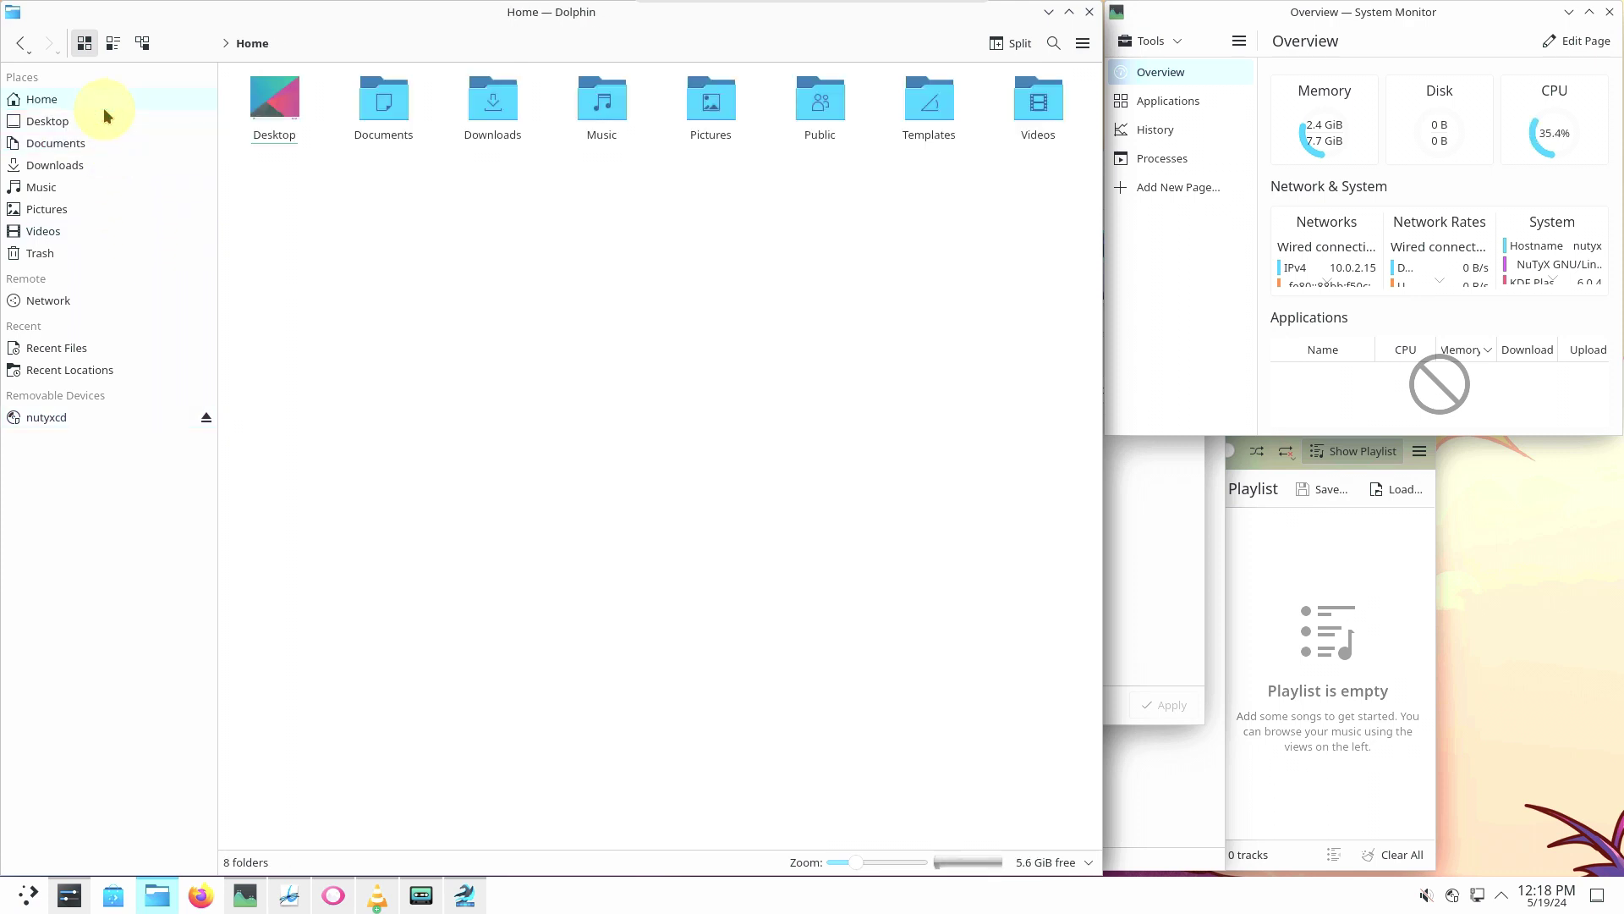
Check Dolphin's version in its About information, and close the Dolphin window.
left_click(1081, 43)
mouse_move(1126, 359)
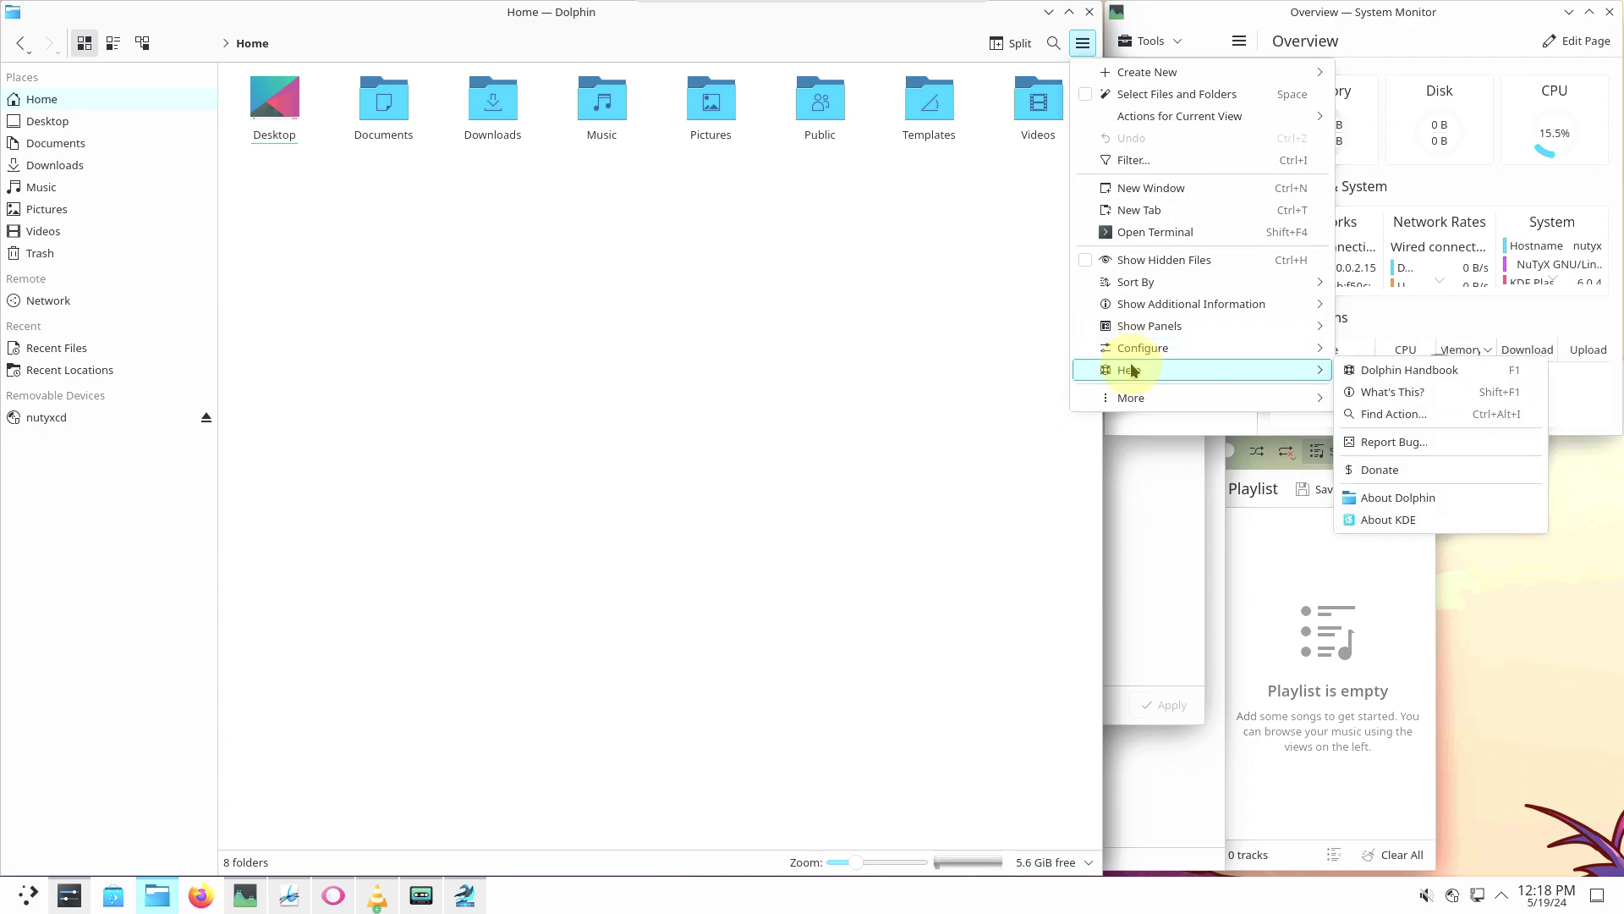
left_click(1430, 497)
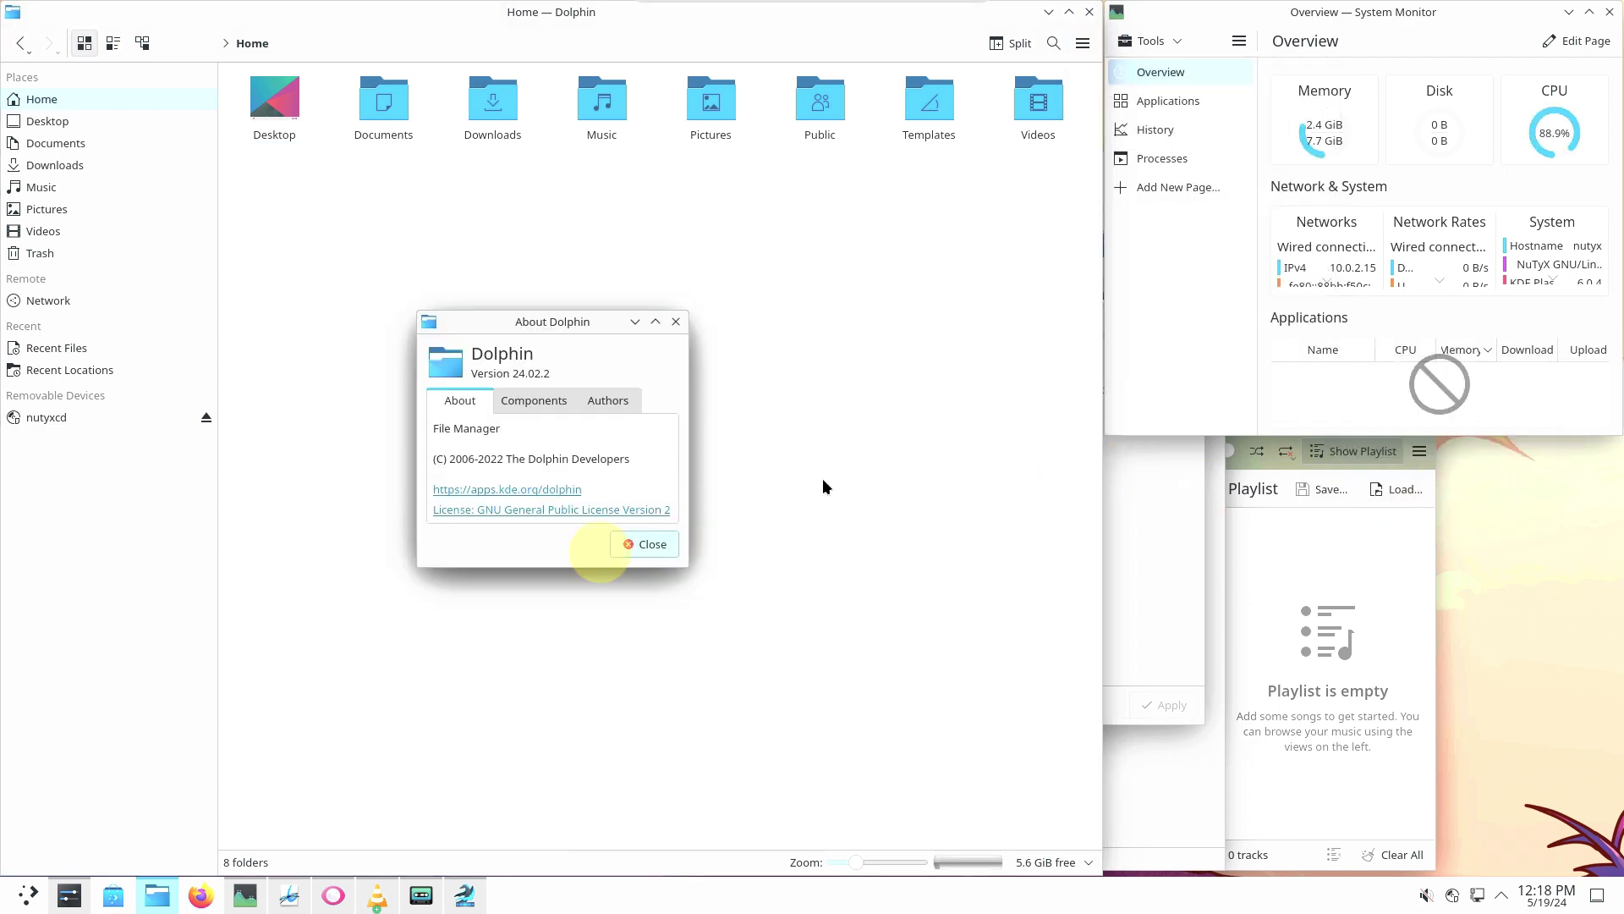
left_click(643, 545)
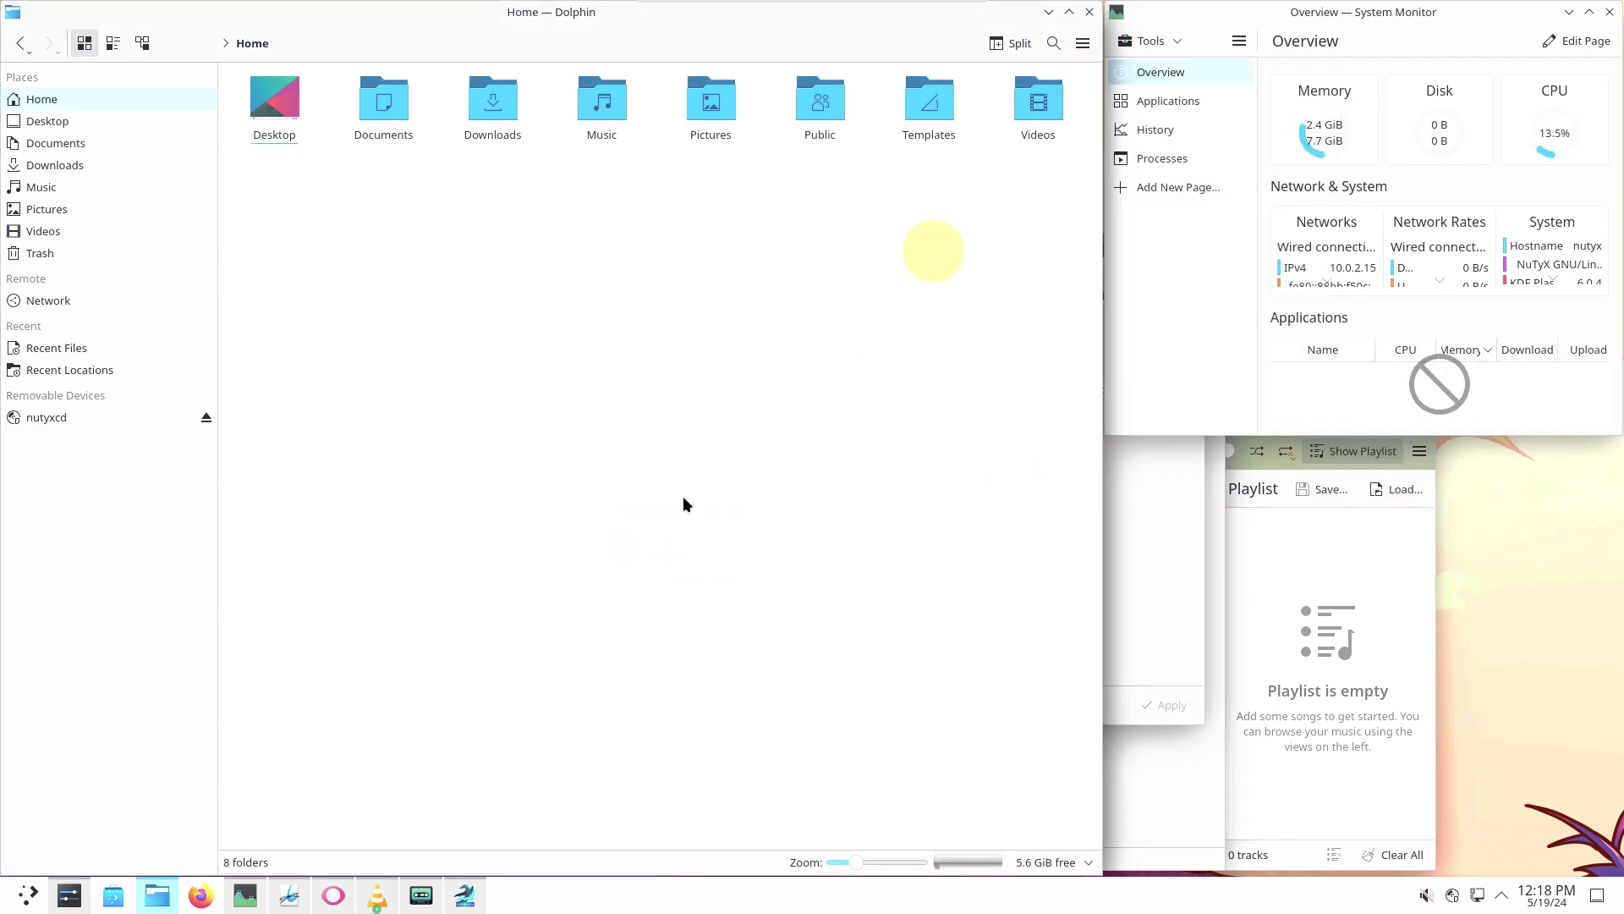
left_click(1089, 13)
Apply the Breeze Dark theme in System Settings and set the behavior for clicking files or folders to "Opens them".
left_click_drag(815, 187, 674, 158)
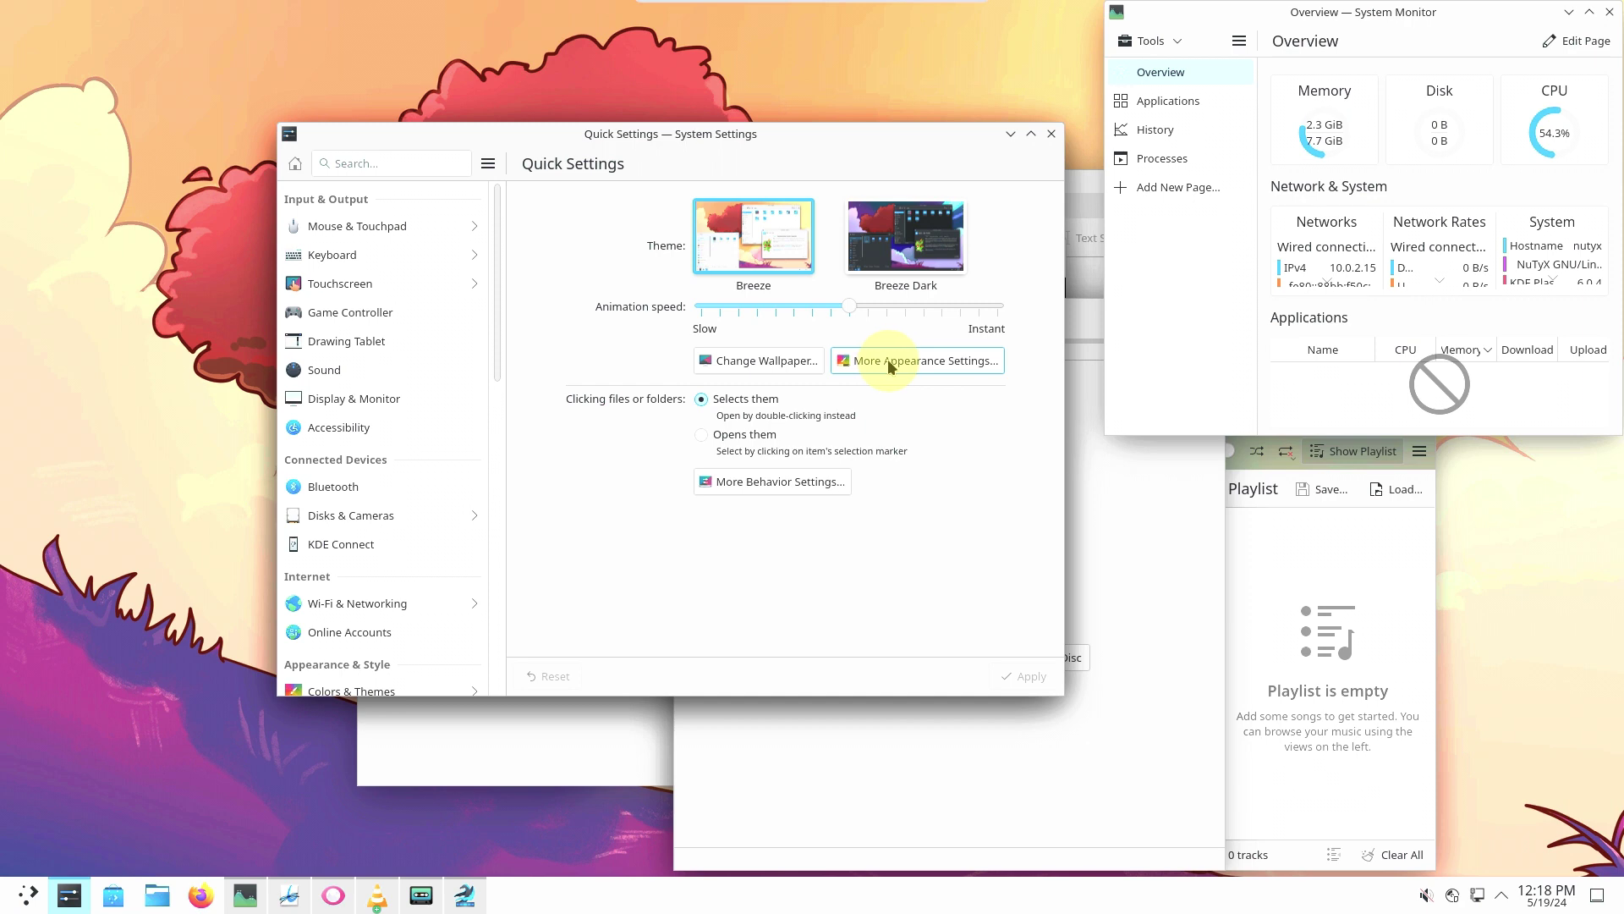
left_click(890, 279)
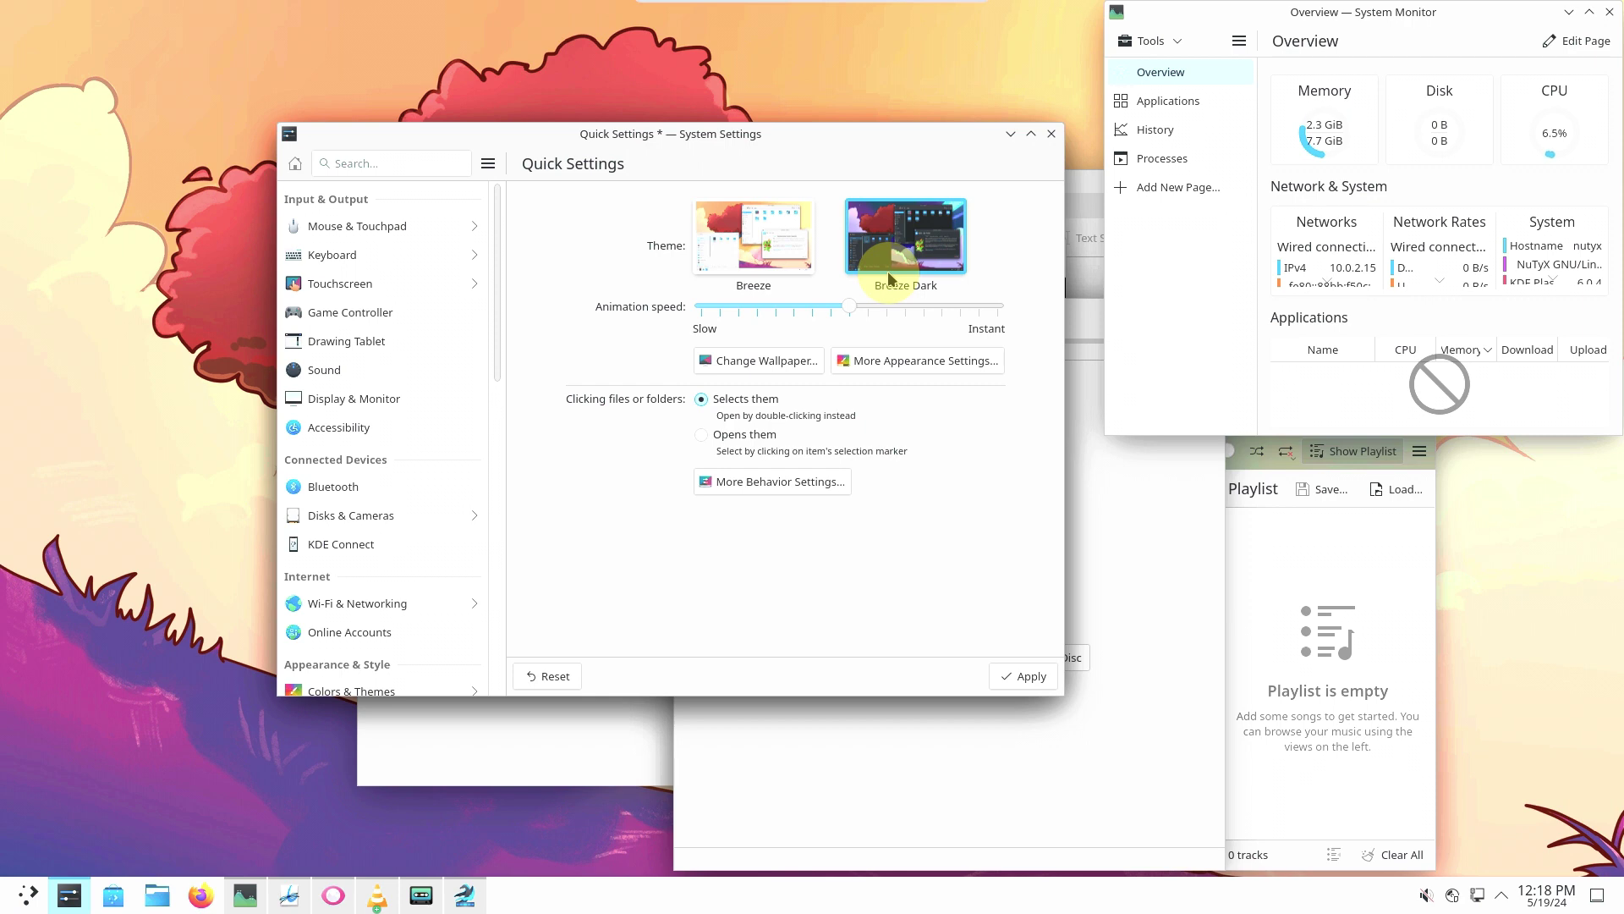
left_click(1037, 671)
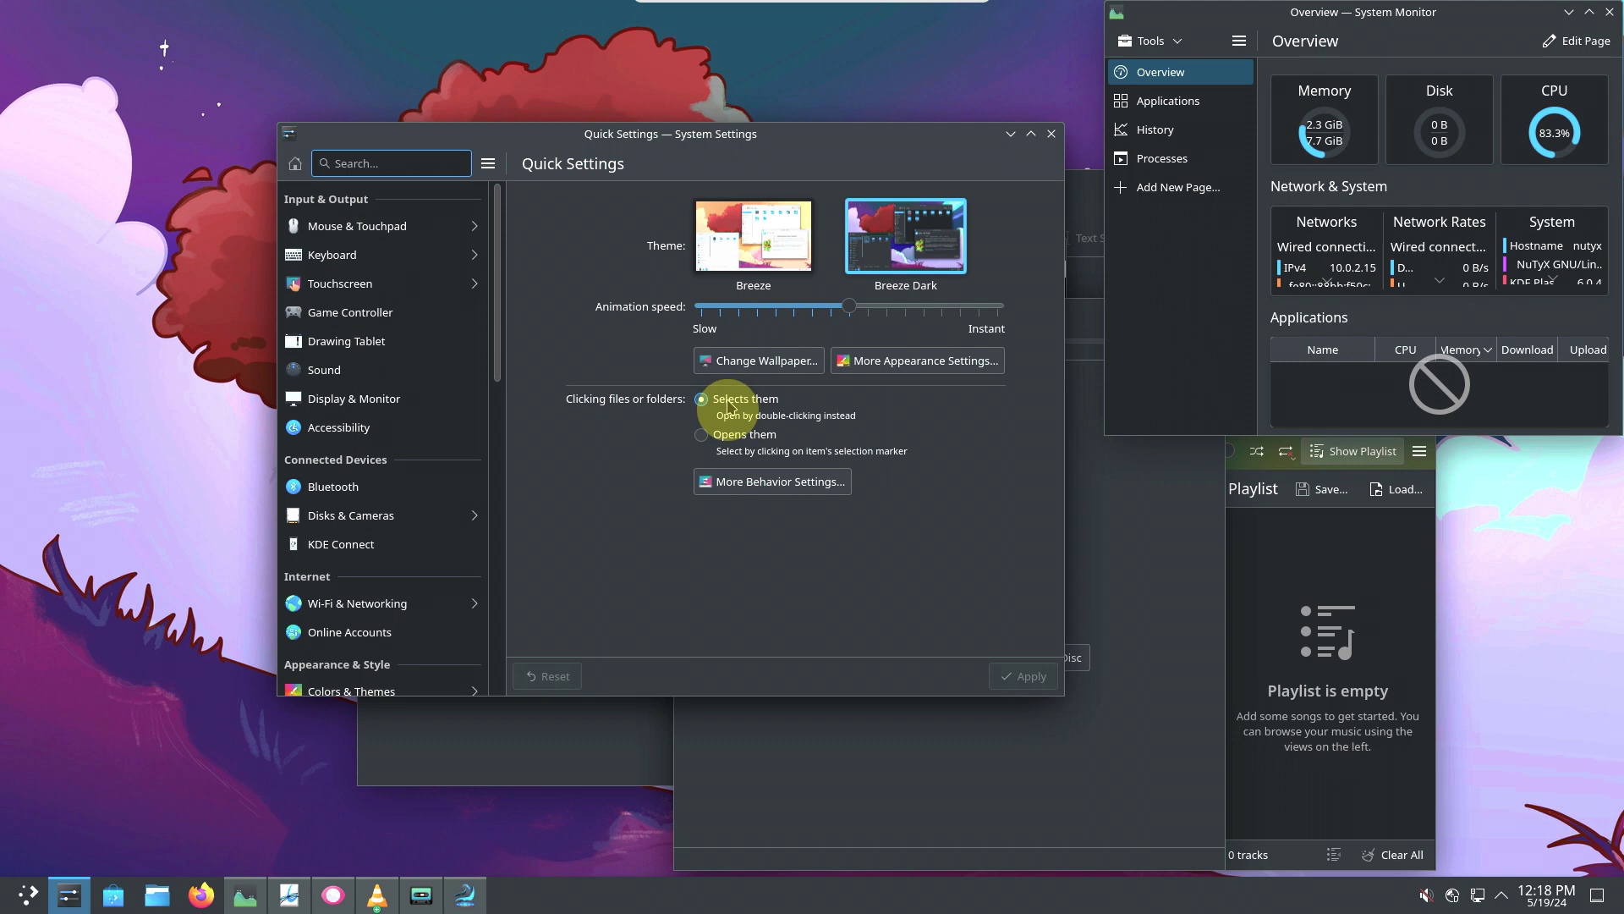
left_click(722, 447)
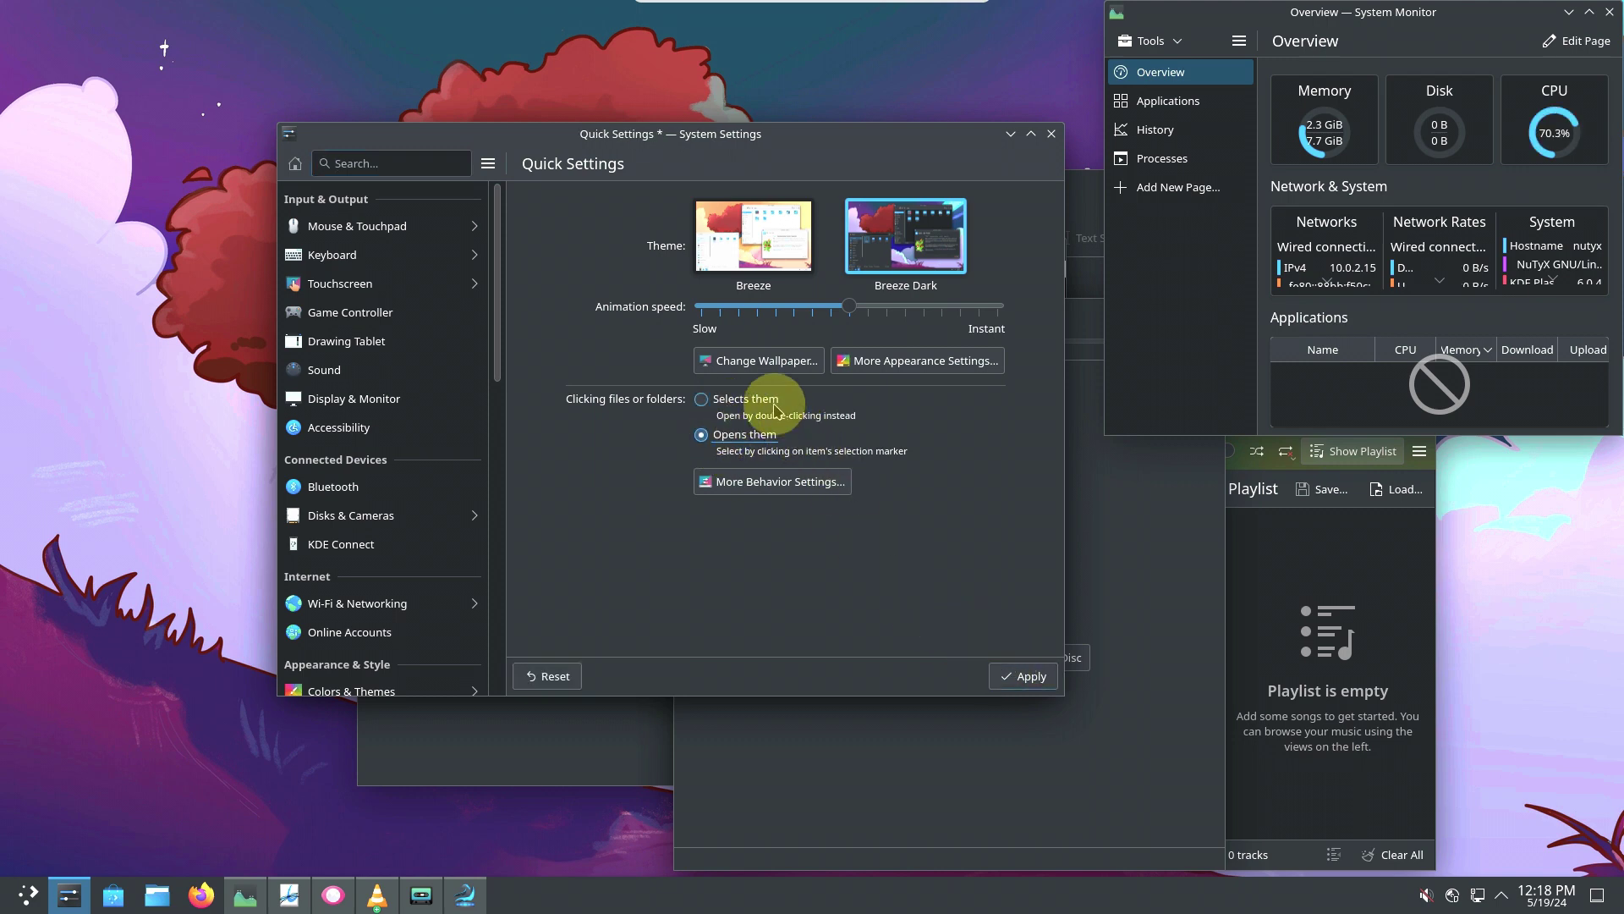
left_click(1013, 676)
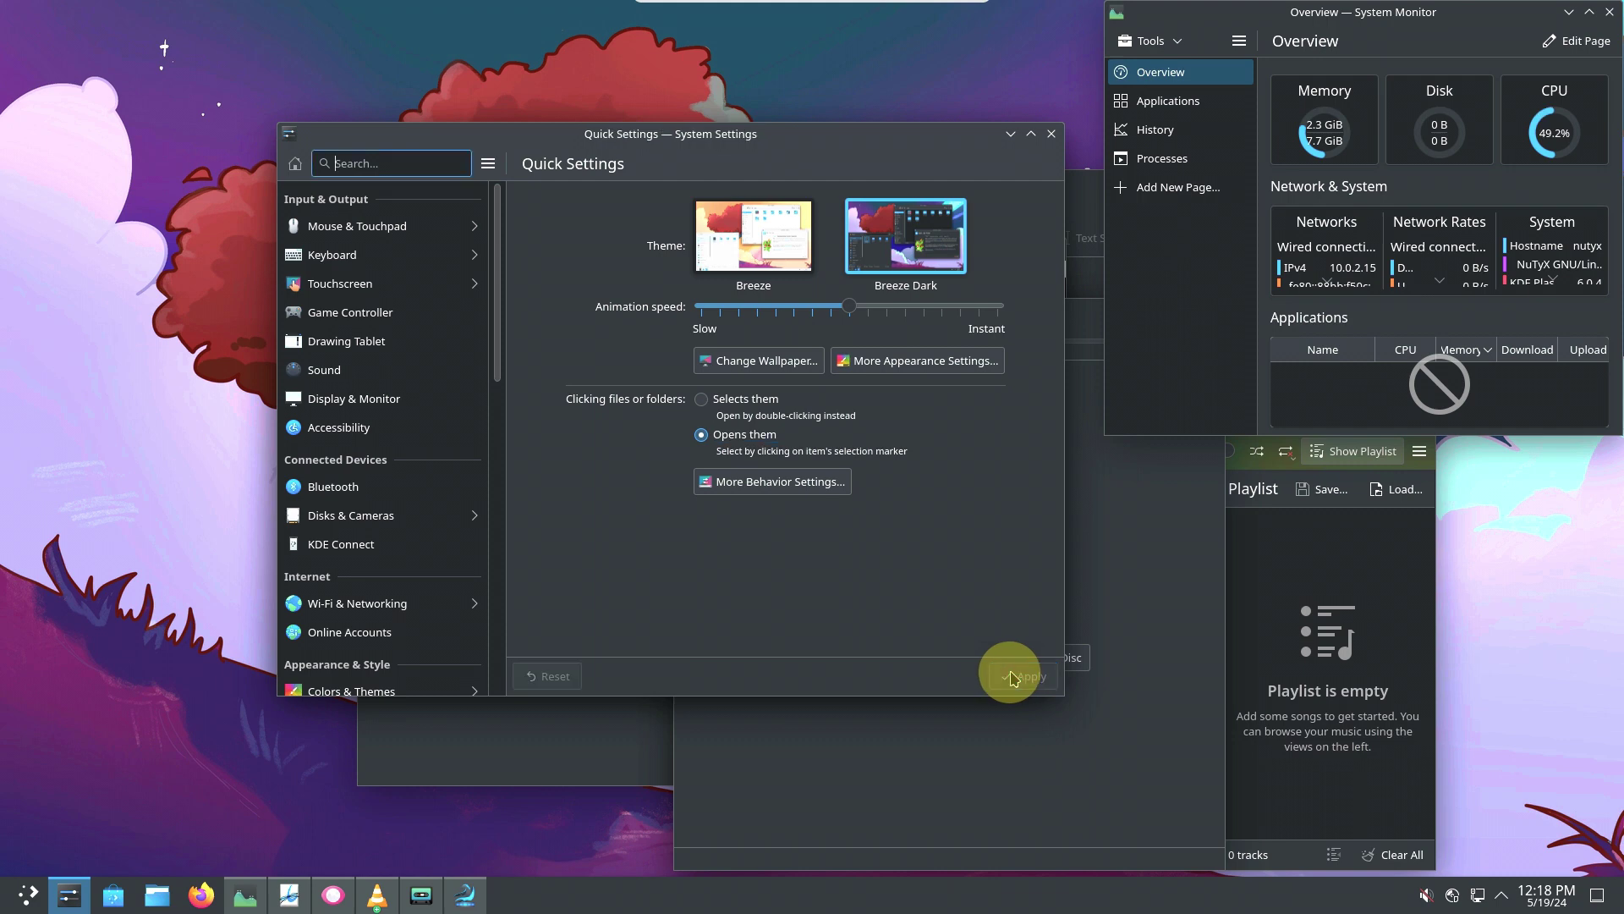
Look through the Mouse, Touchpad and Screen Edges settings, and return to the main category list.
left_click(423, 224)
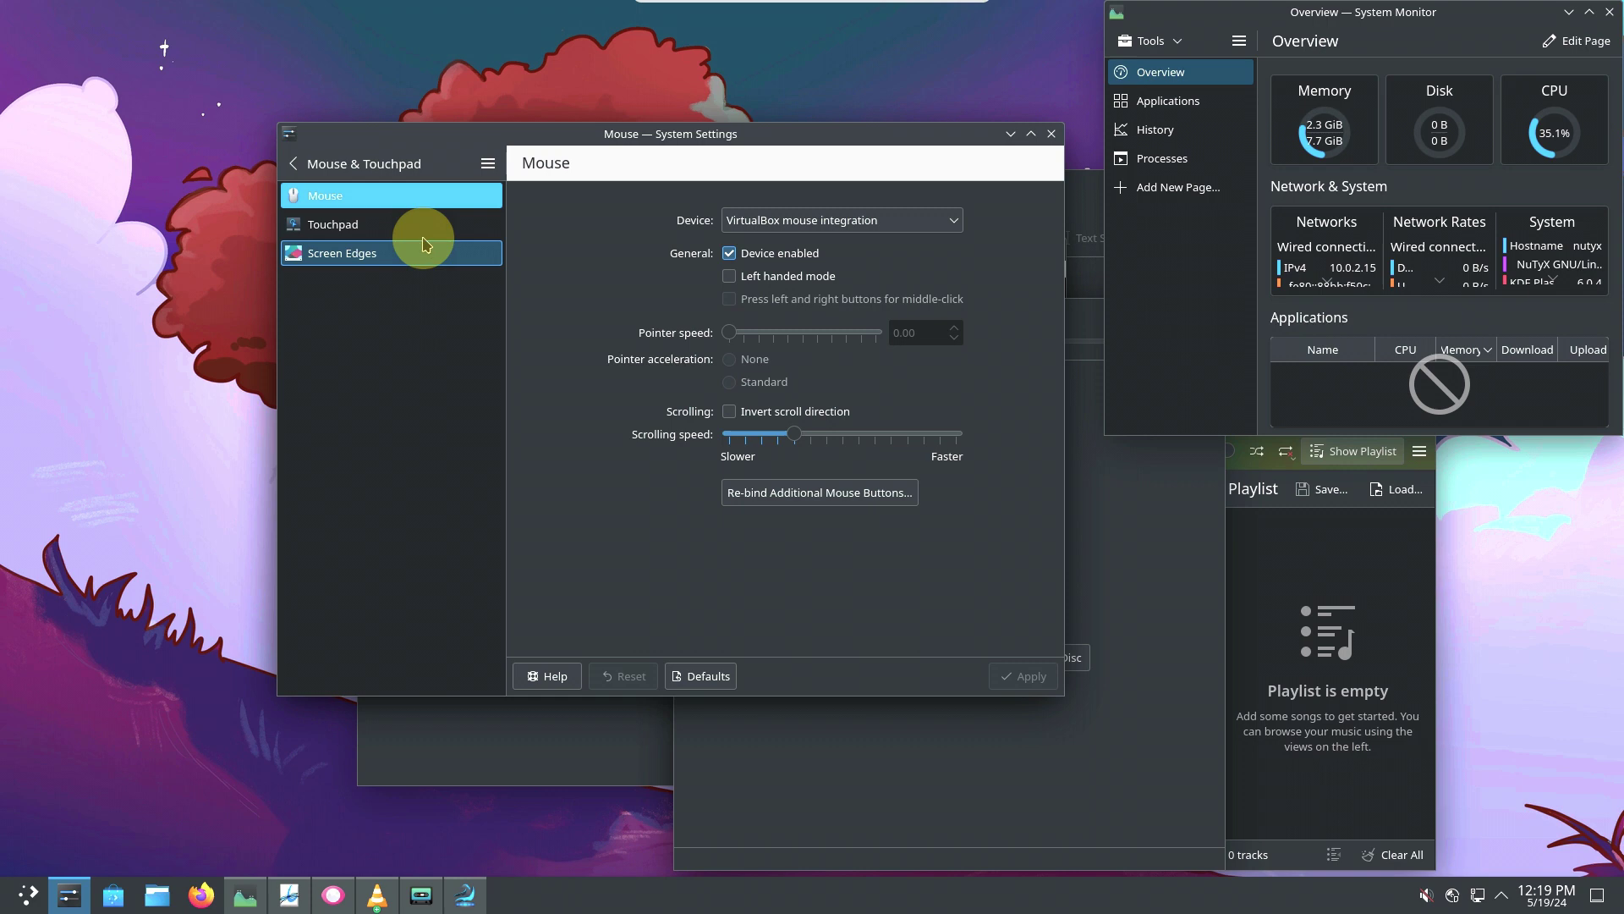
left_click(424, 236)
left_click(424, 254)
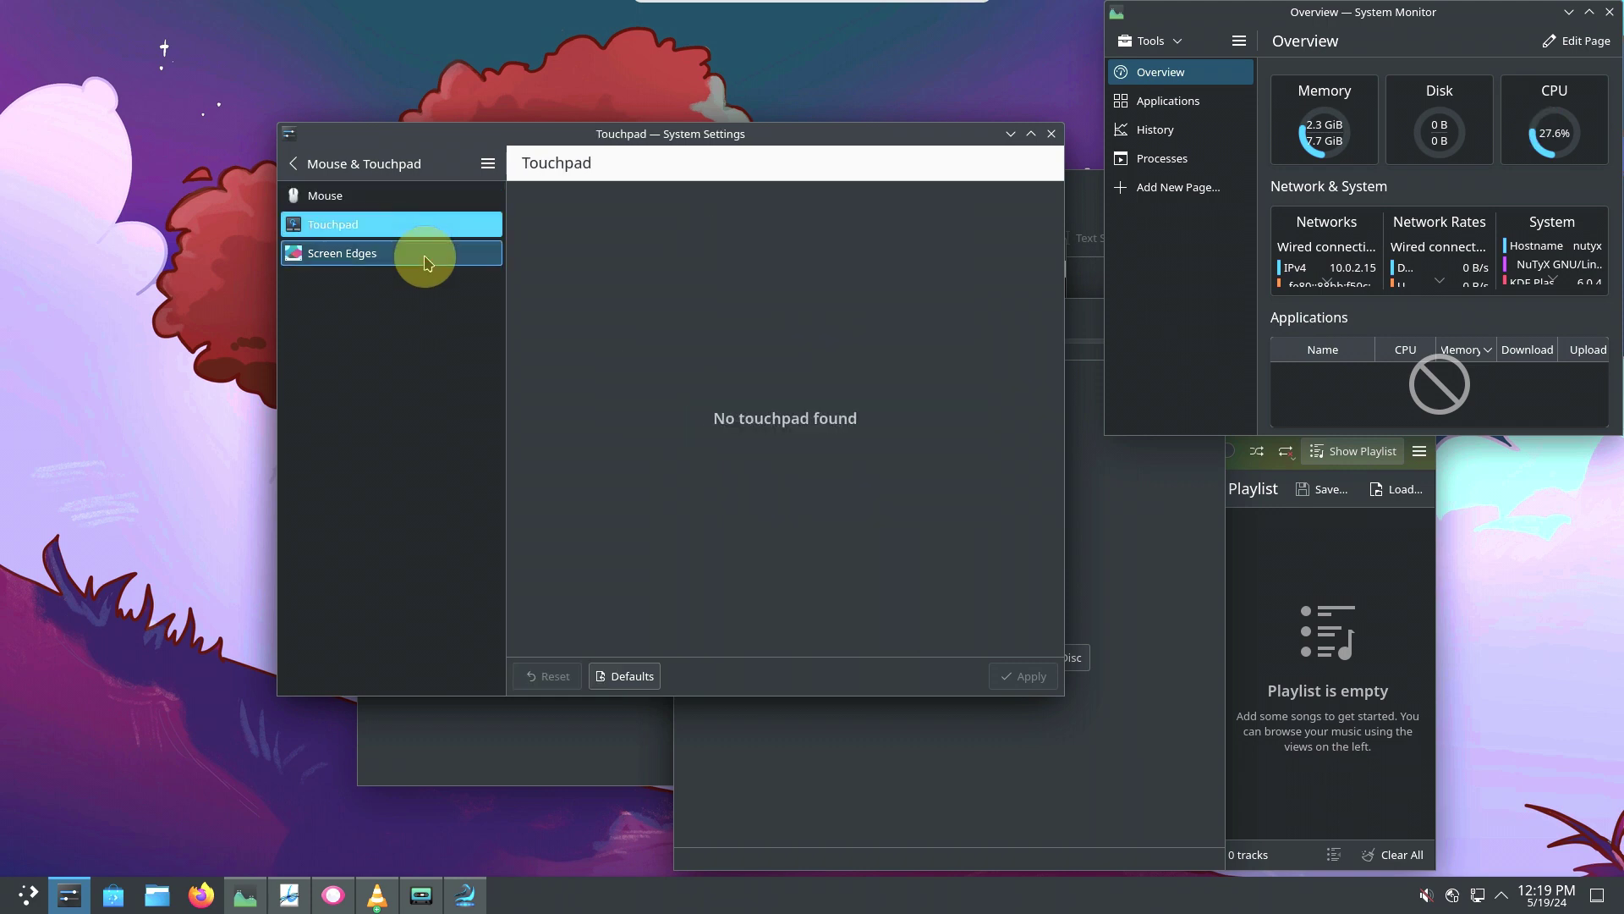
left_click(377, 164)
Look through the Keyboard and Shortcuts settings, and return to the main category list.
left_click(403, 249)
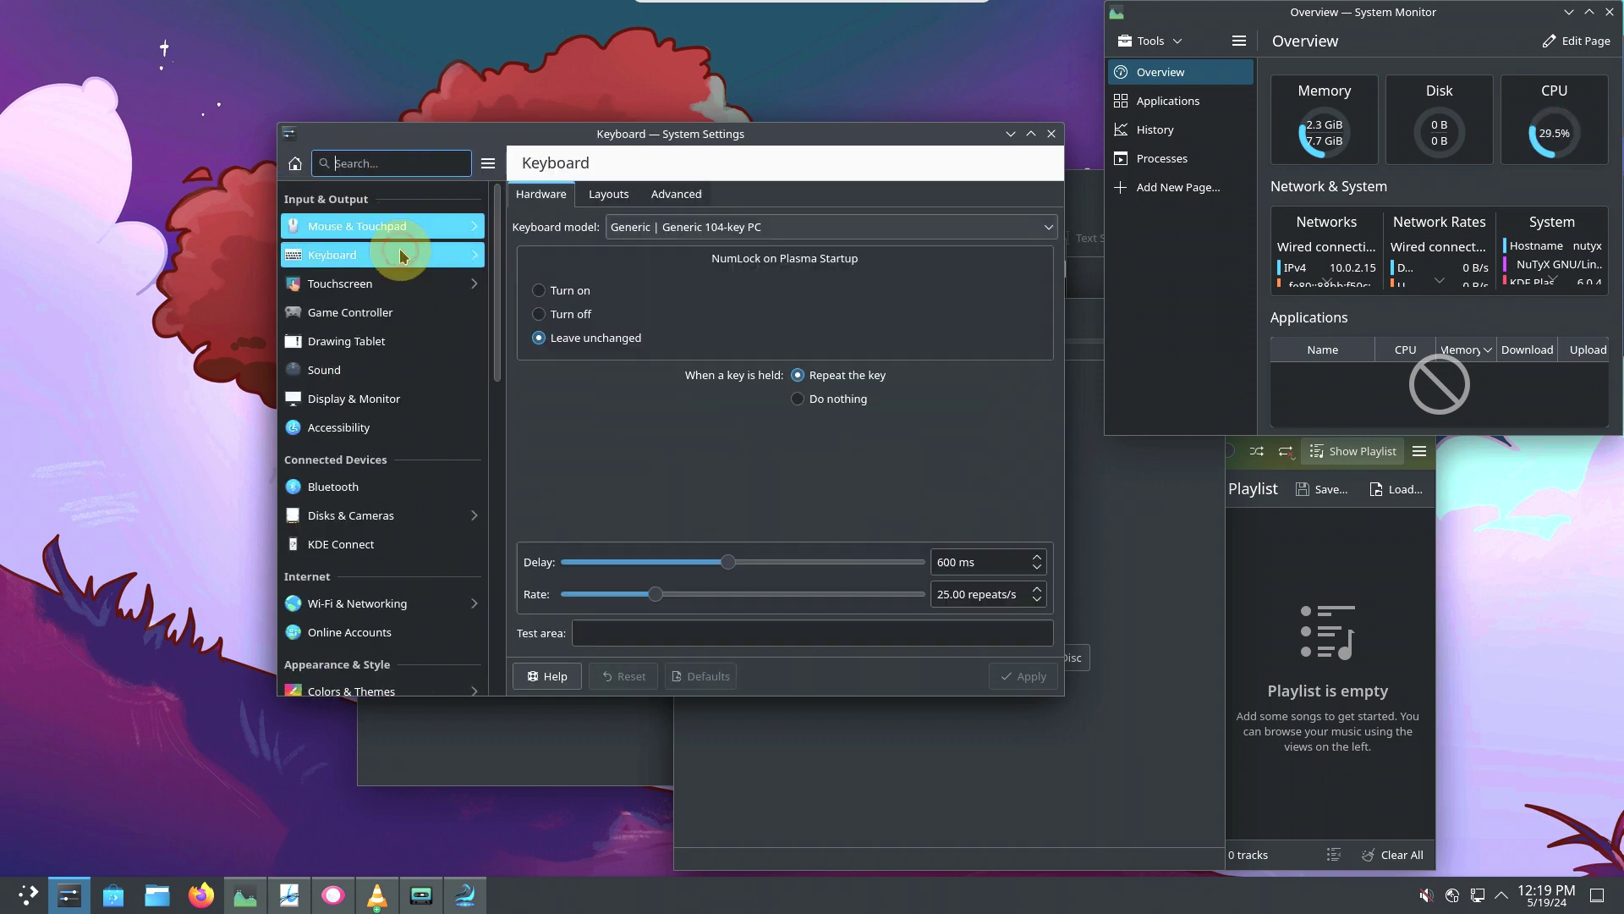
left_click(418, 230)
left_click(421, 257)
left_click(338, 164)
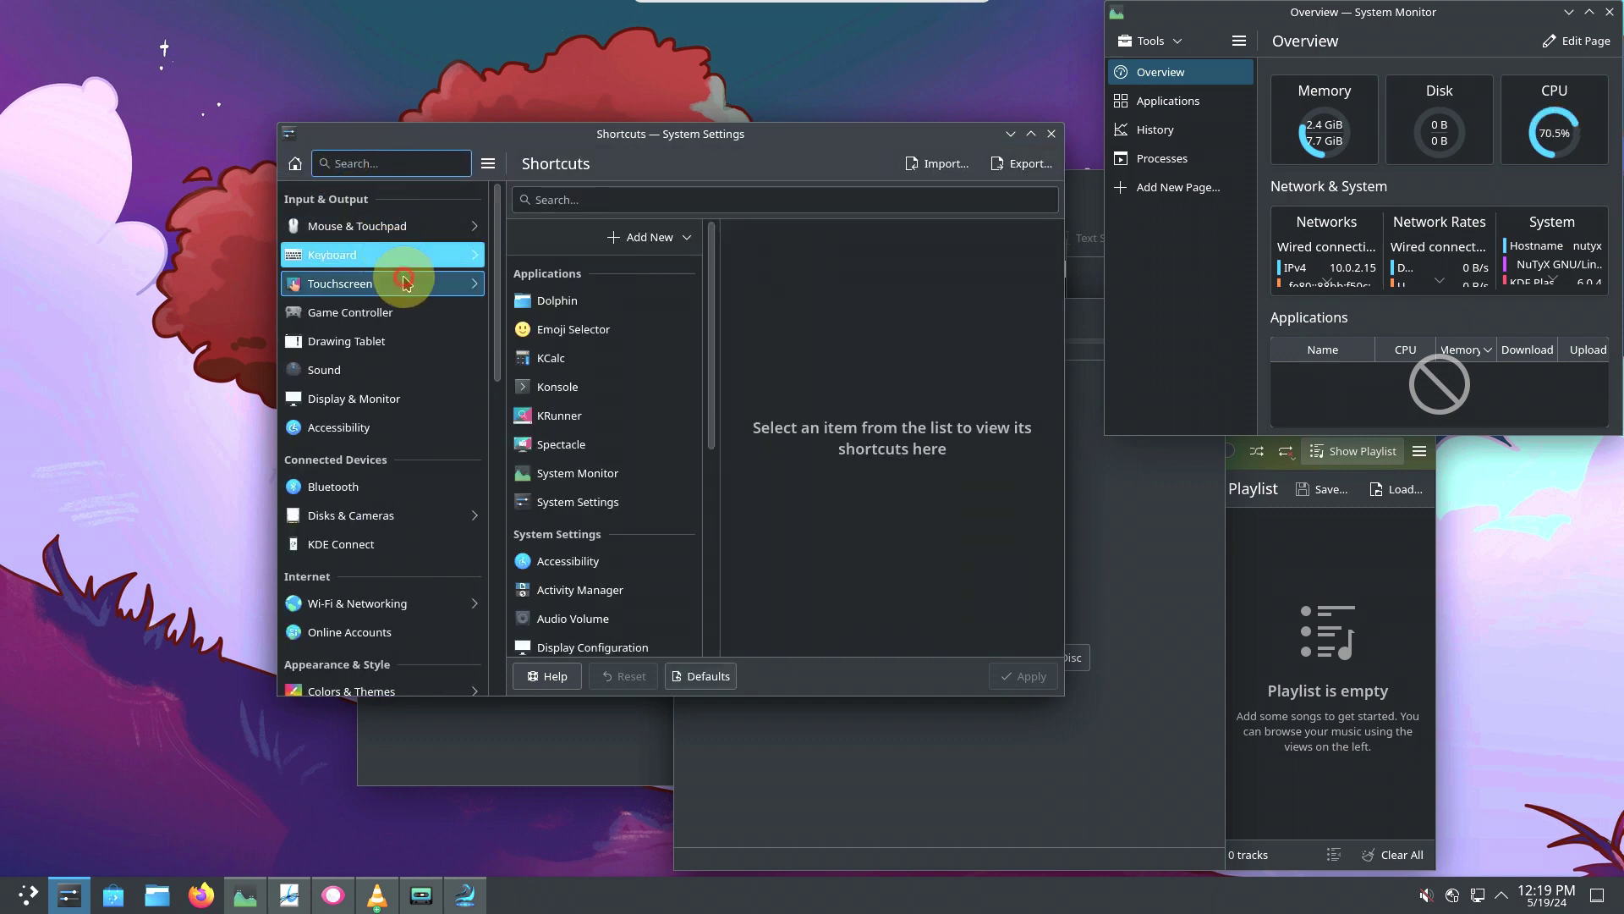
Check the Touchscreen and Touchscreen Gestures settings, followed by the Game Controller and Drawing Tablet pages.
left_click(404, 284)
left_click(395, 221)
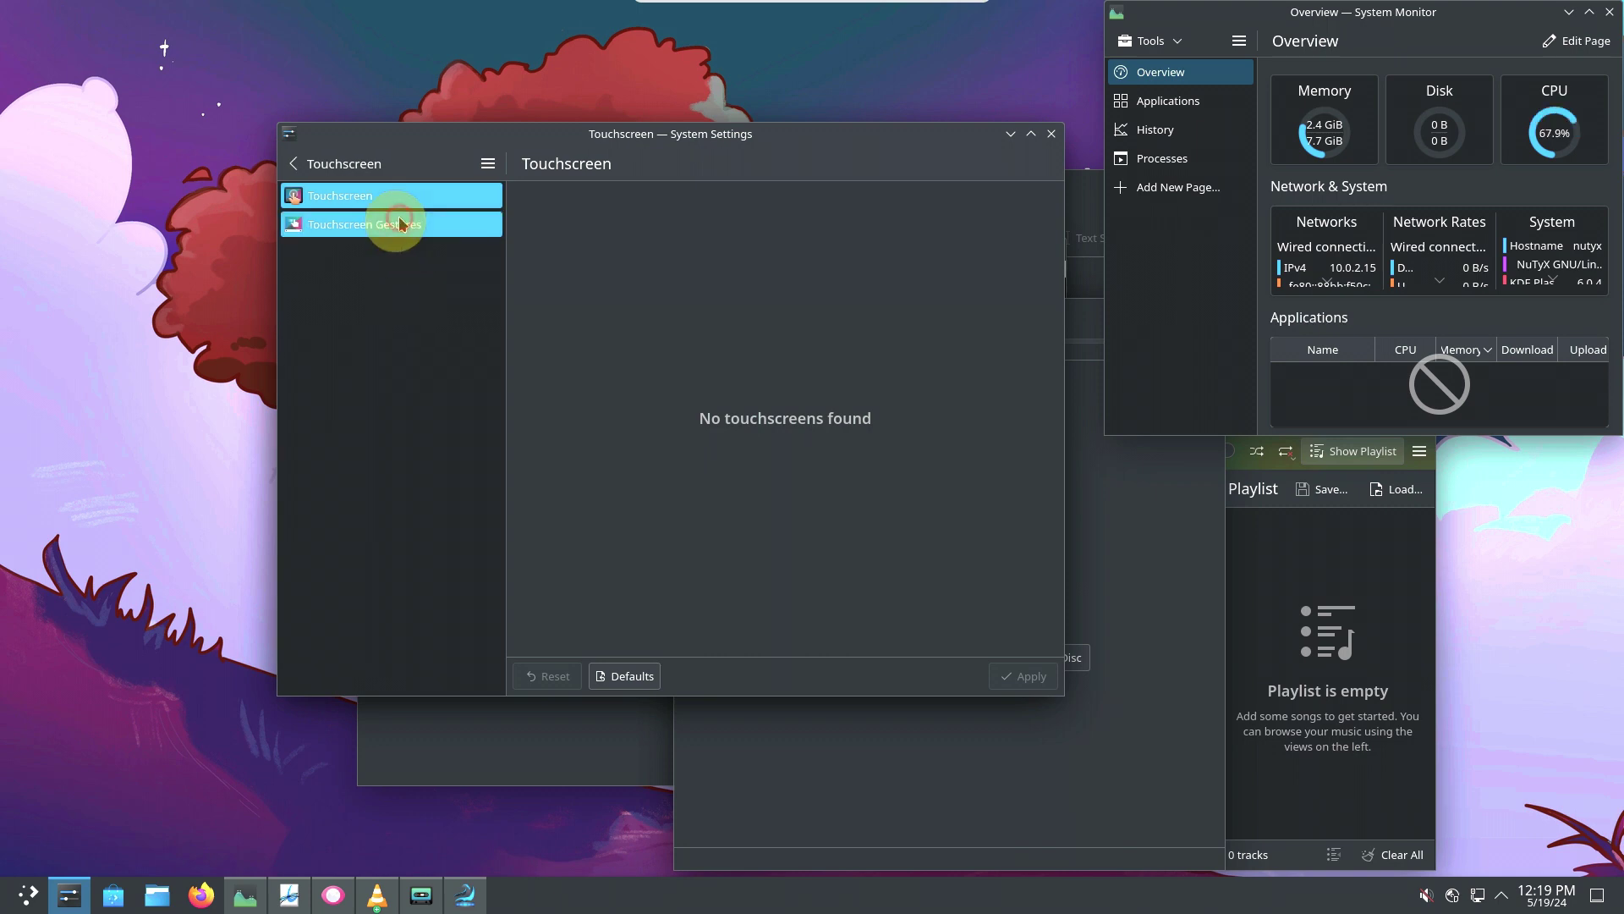
left_click(322, 165)
left_click(369, 307)
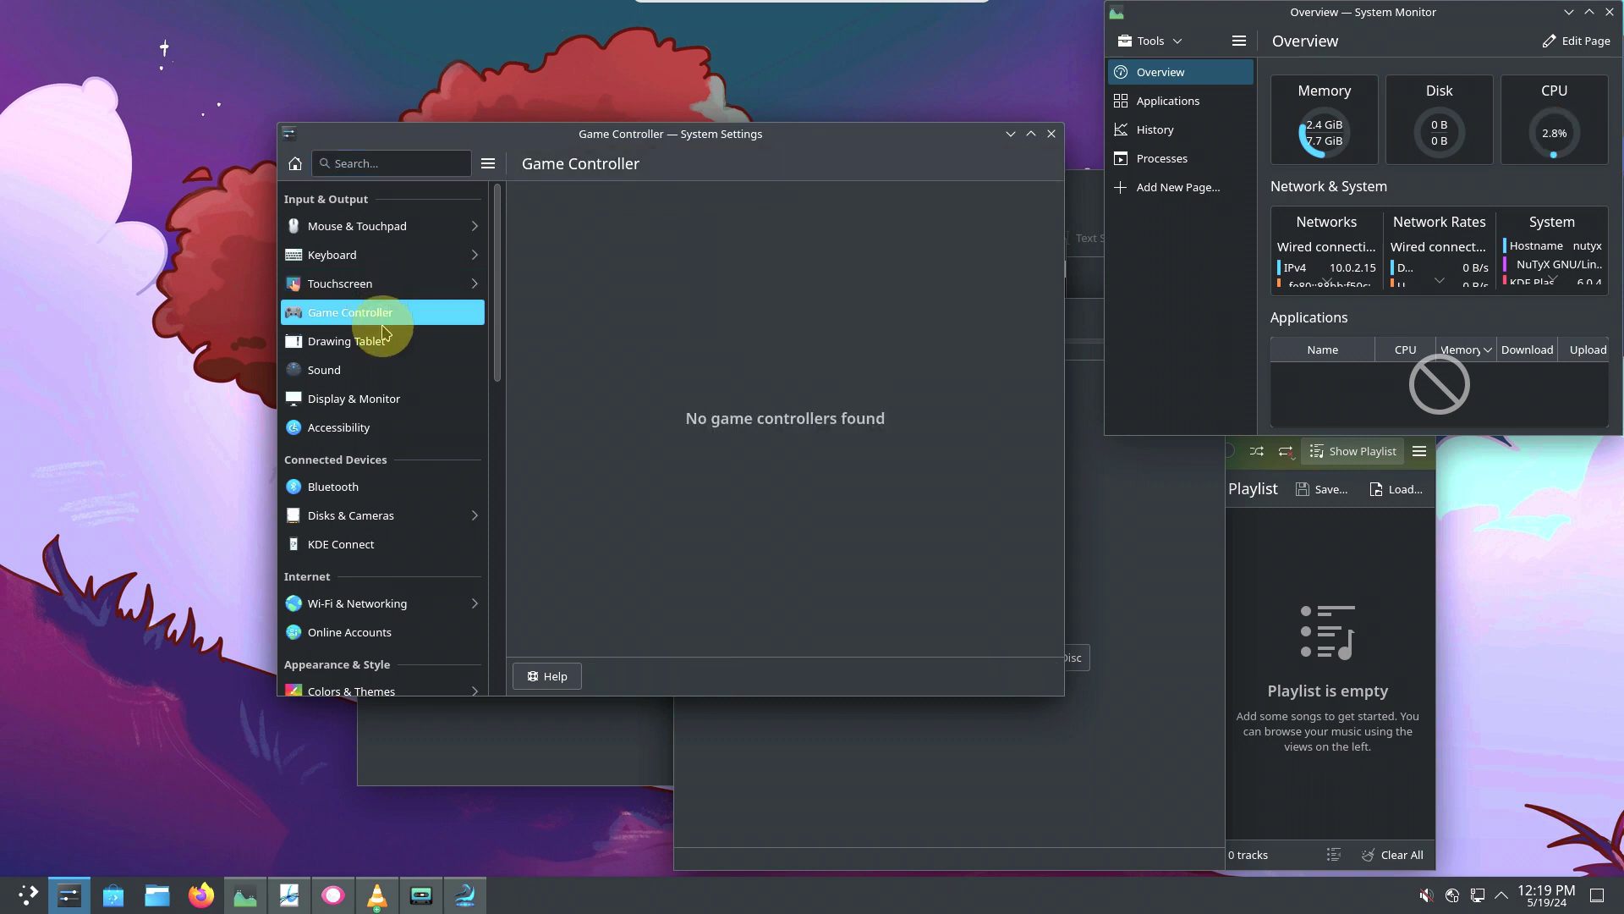
left_click(385, 337)
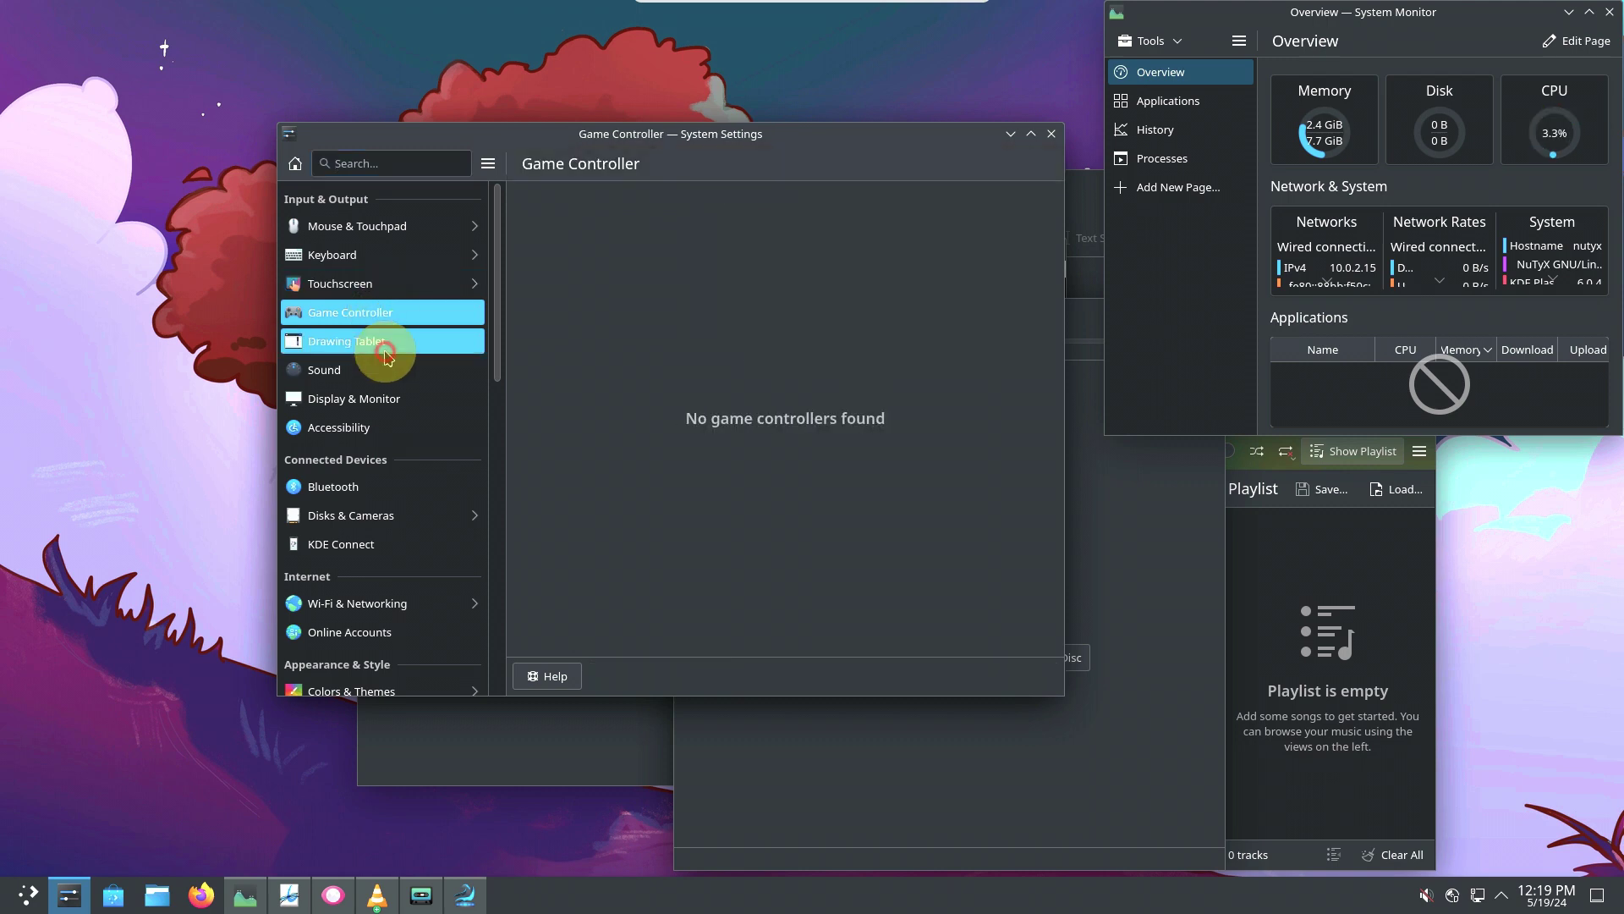
Review the Sound and Display & Monitor settings, and the Accessibility options including Keyboard Filters and Mouse Navigation.
left_click(388, 370)
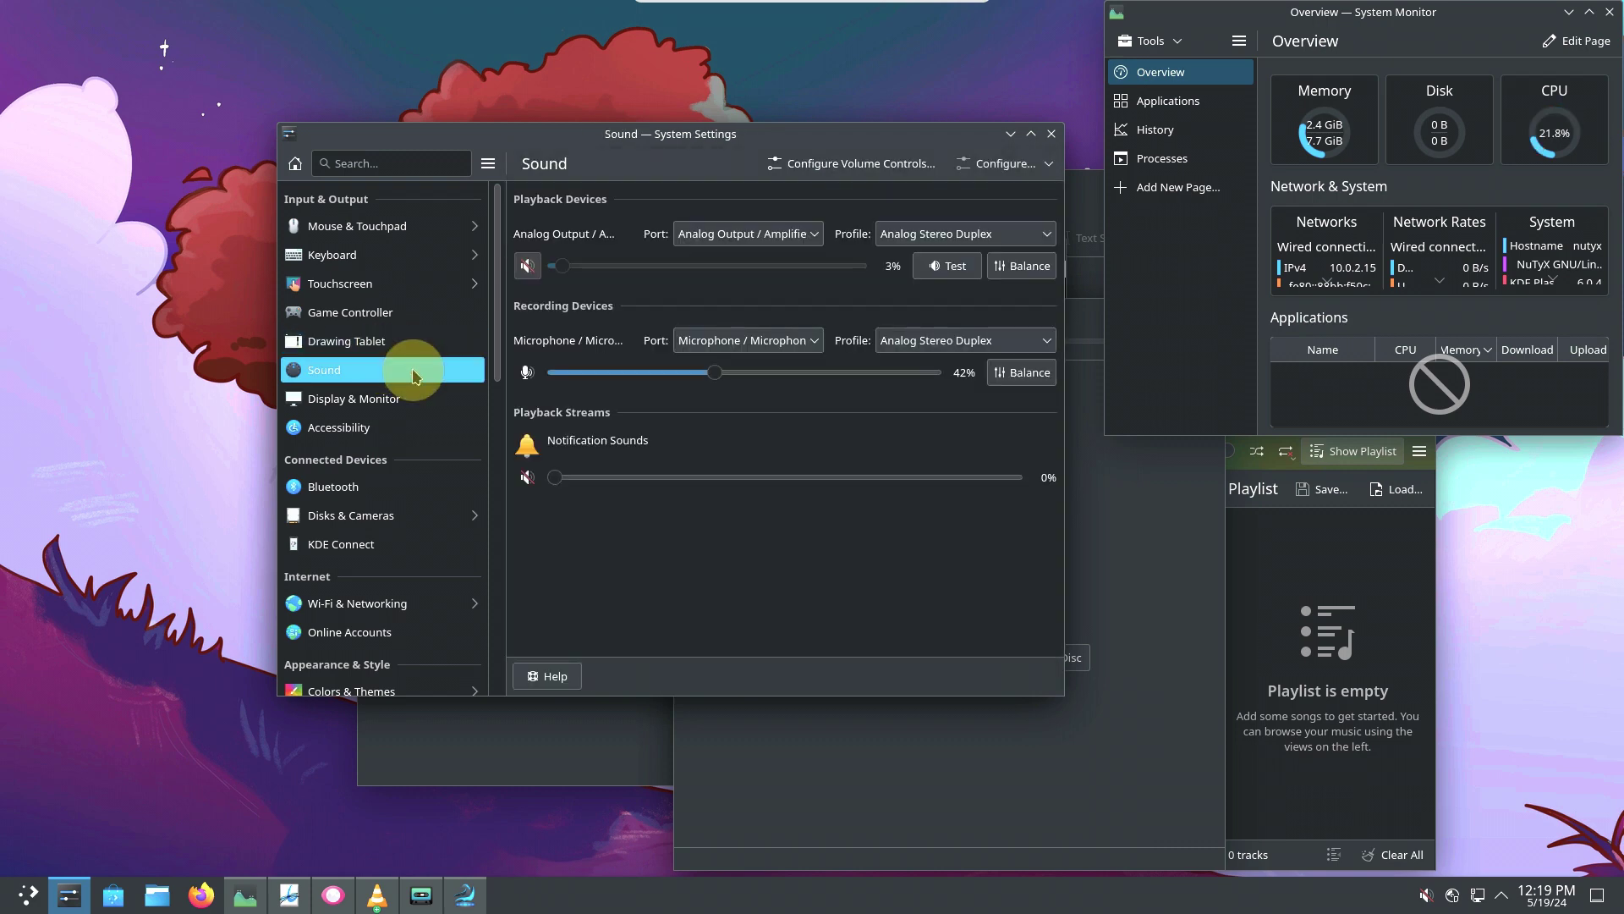
left_click(420, 400)
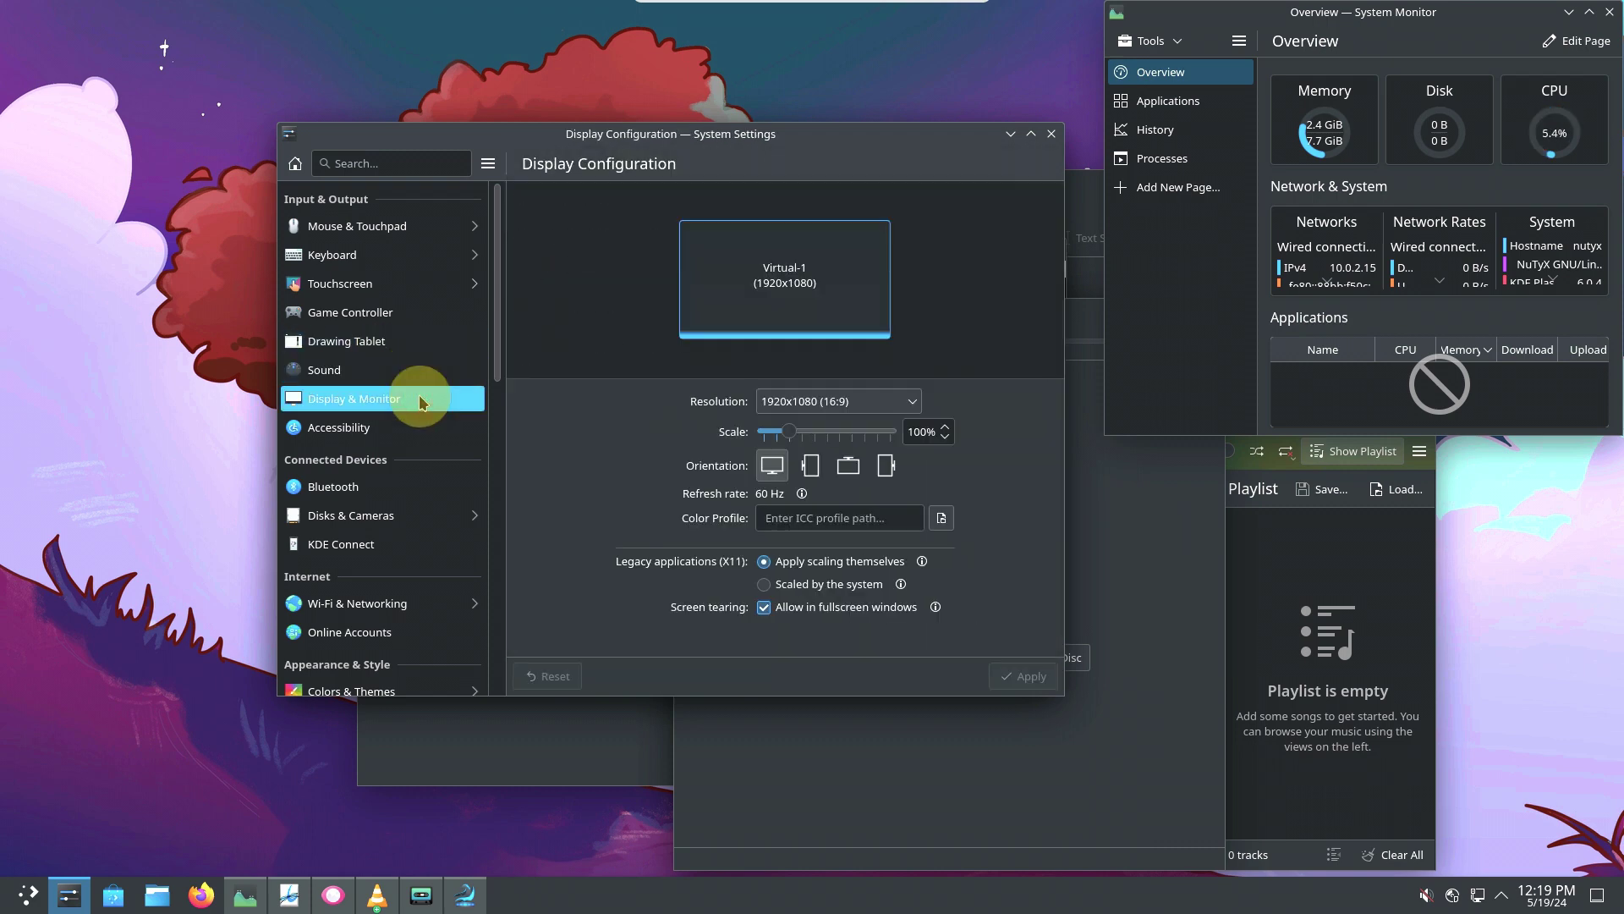
left_click(425, 426)
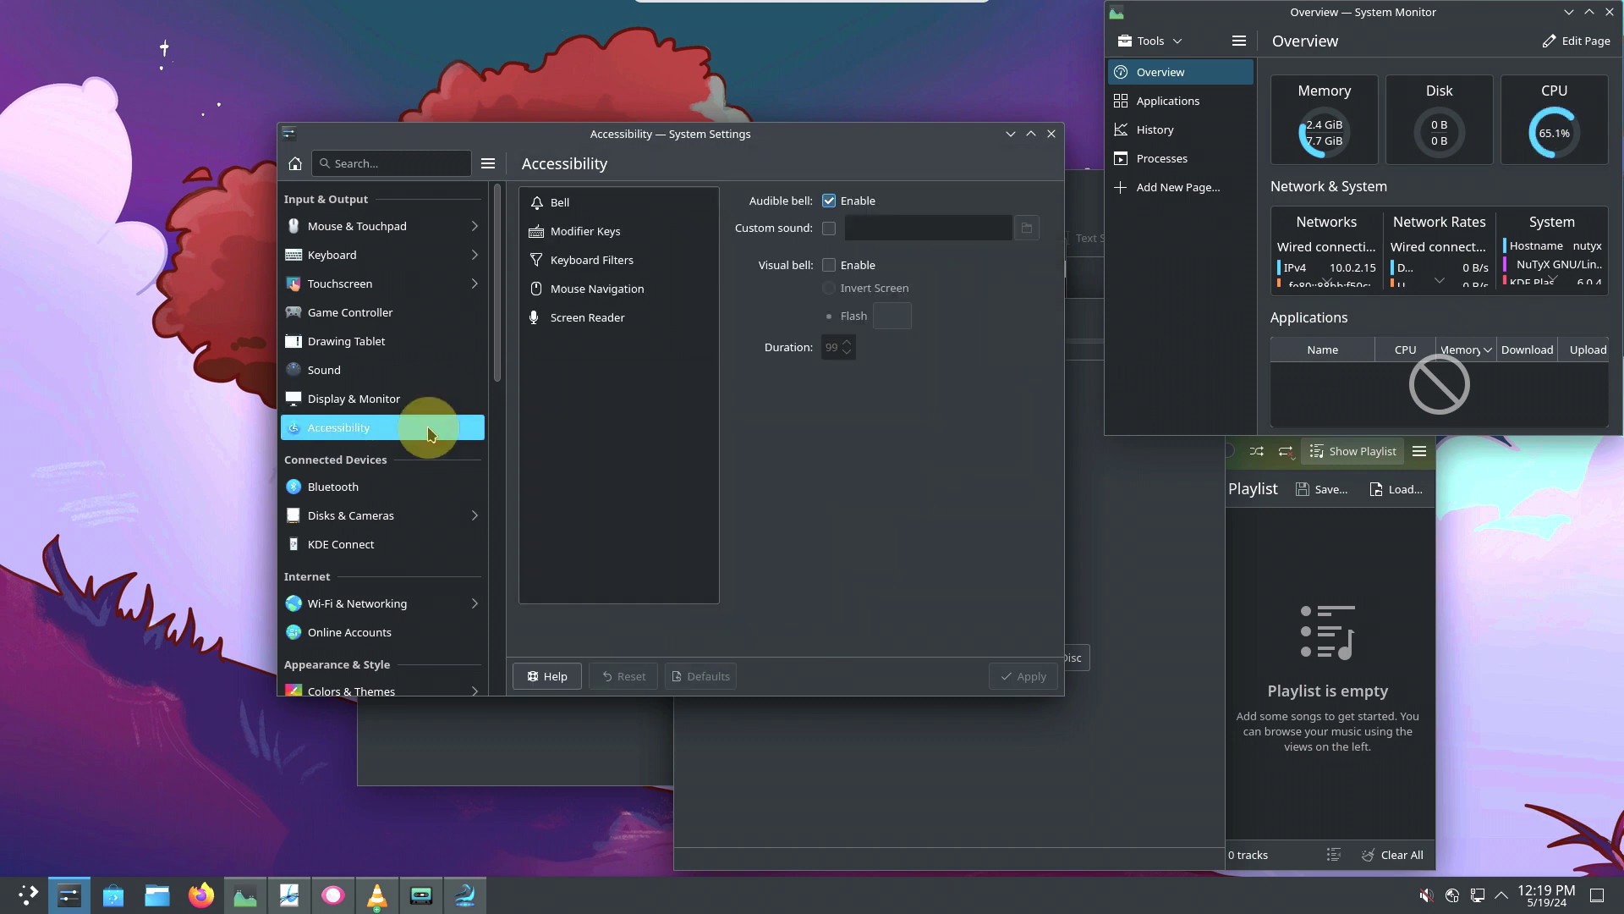
left_click(562, 230)
left_click(575, 272)
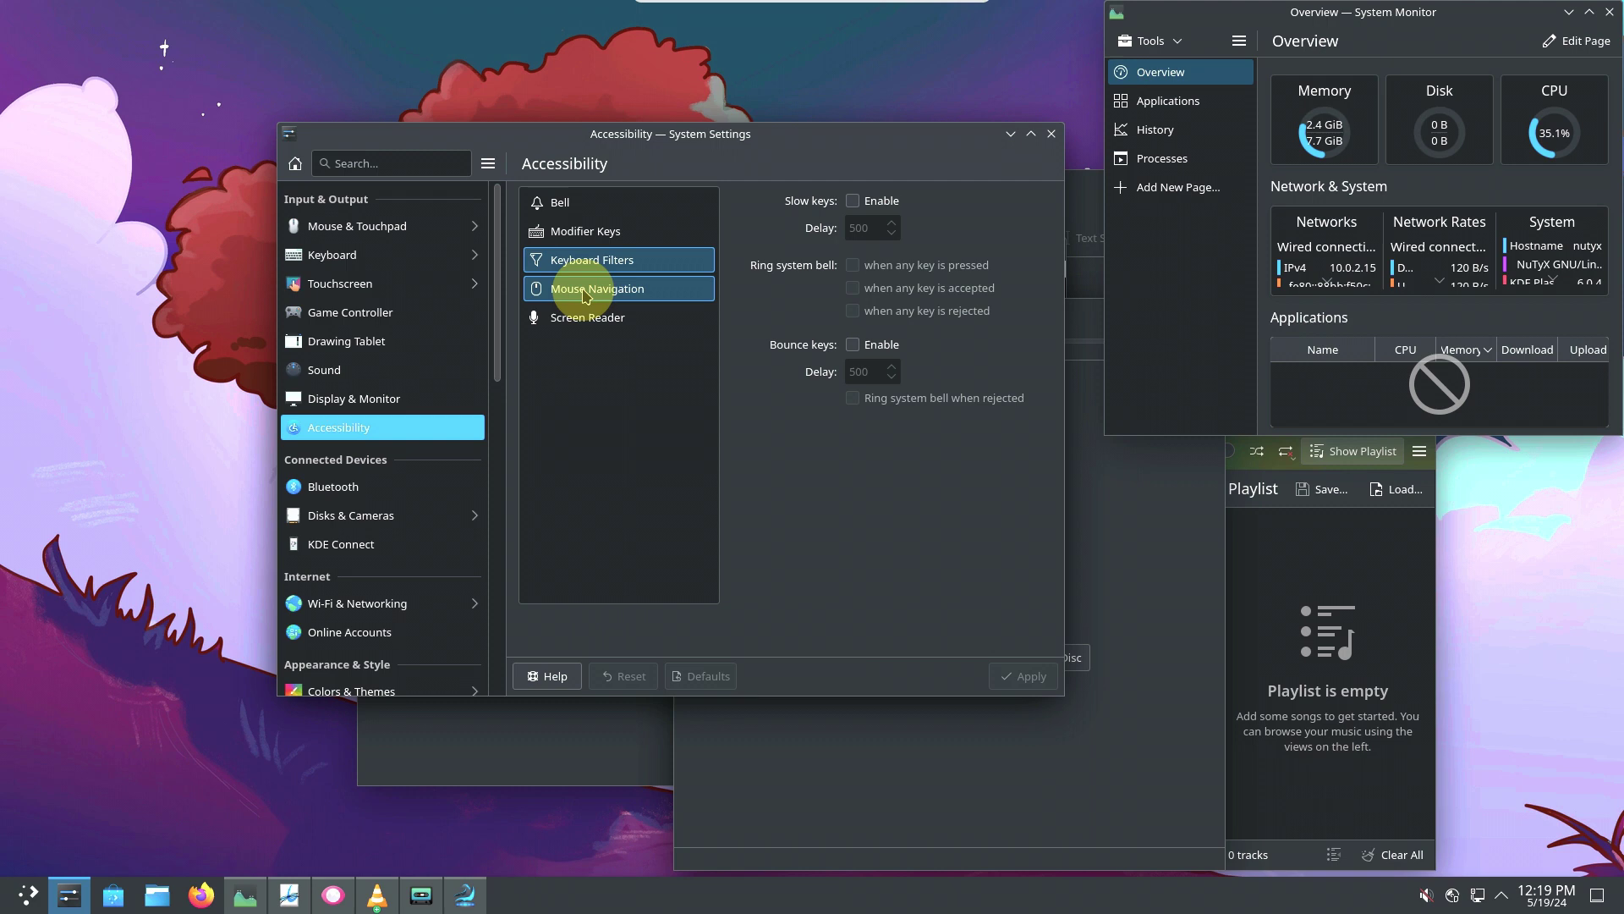
left_click(597, 290)
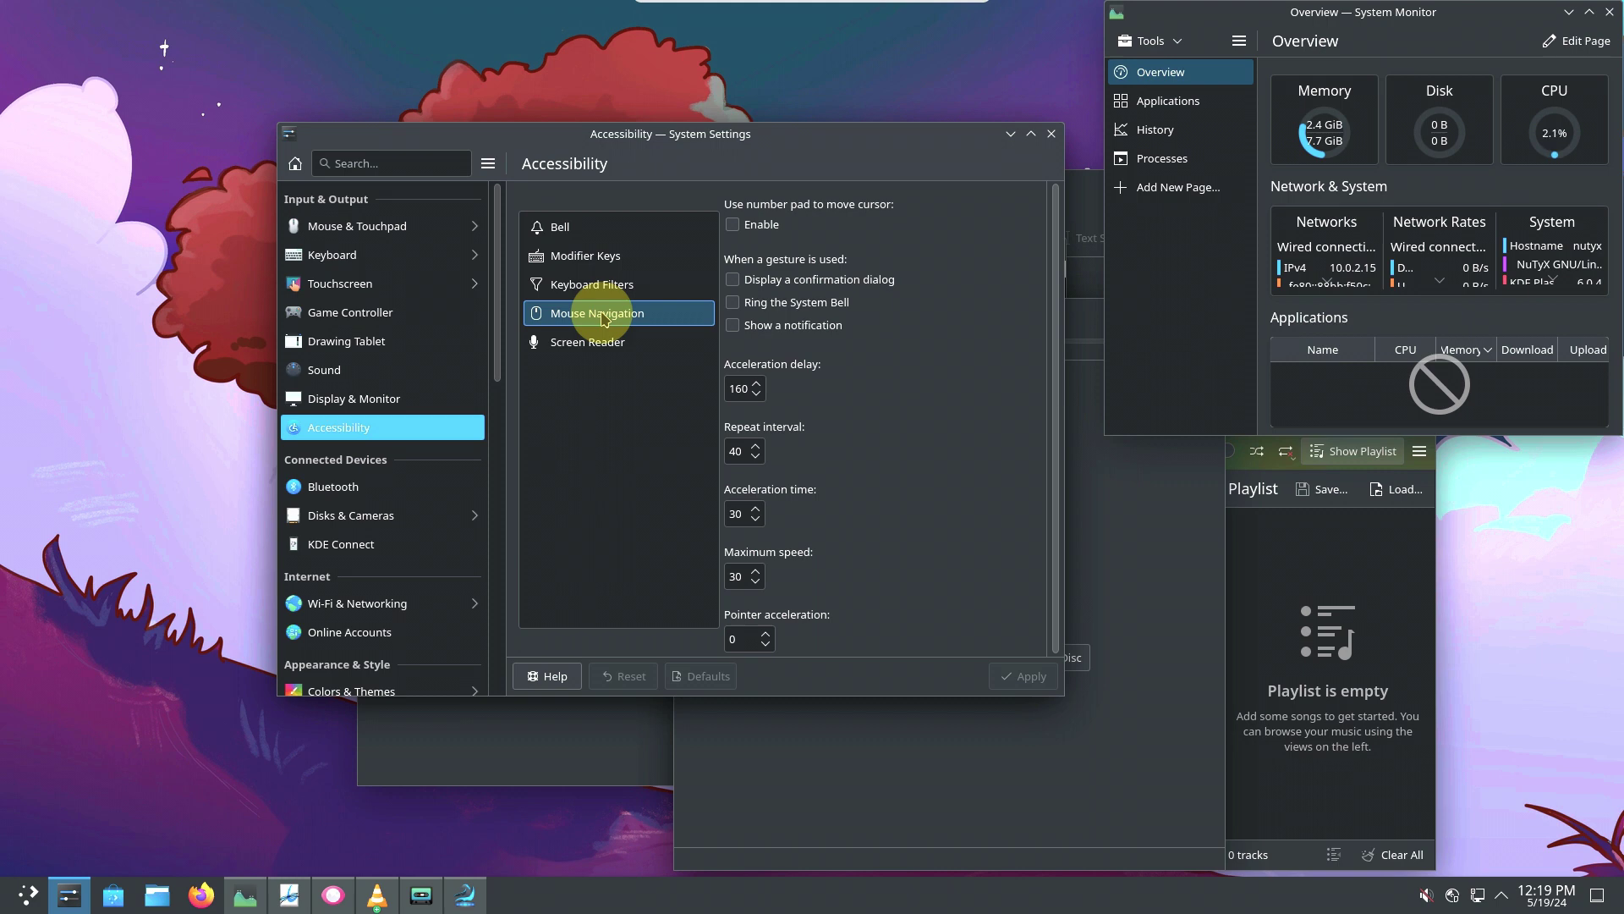
Look through the Connected Devices settings: Bluetooth, the Disks & Cameras pages and KDE Connect.
left_click(425, 493)
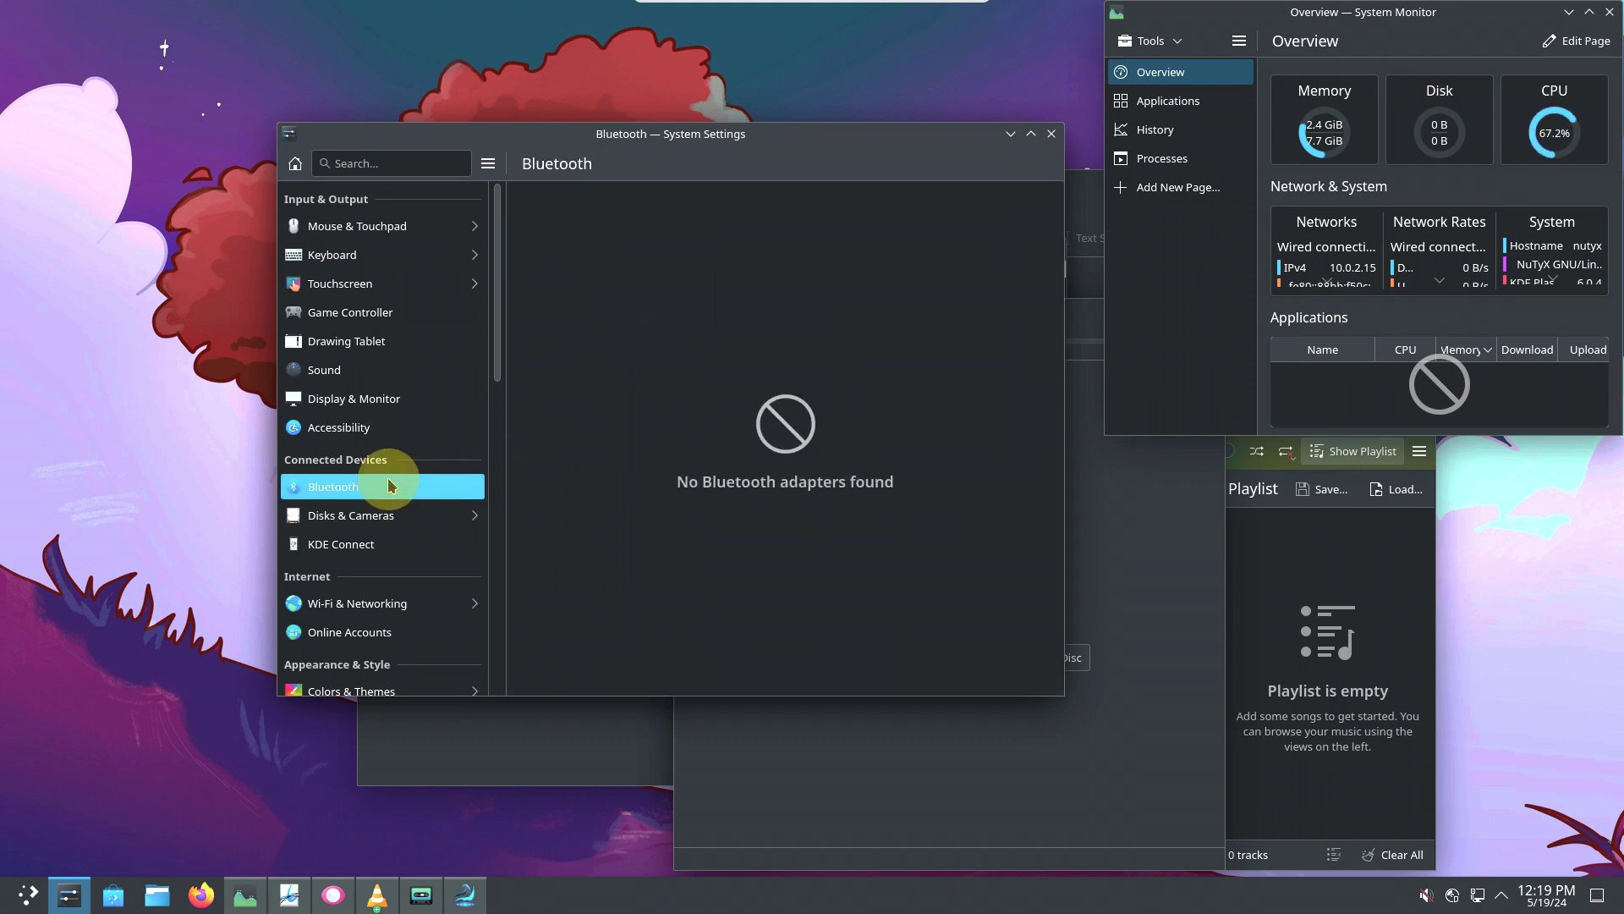
left_click(376, 514)
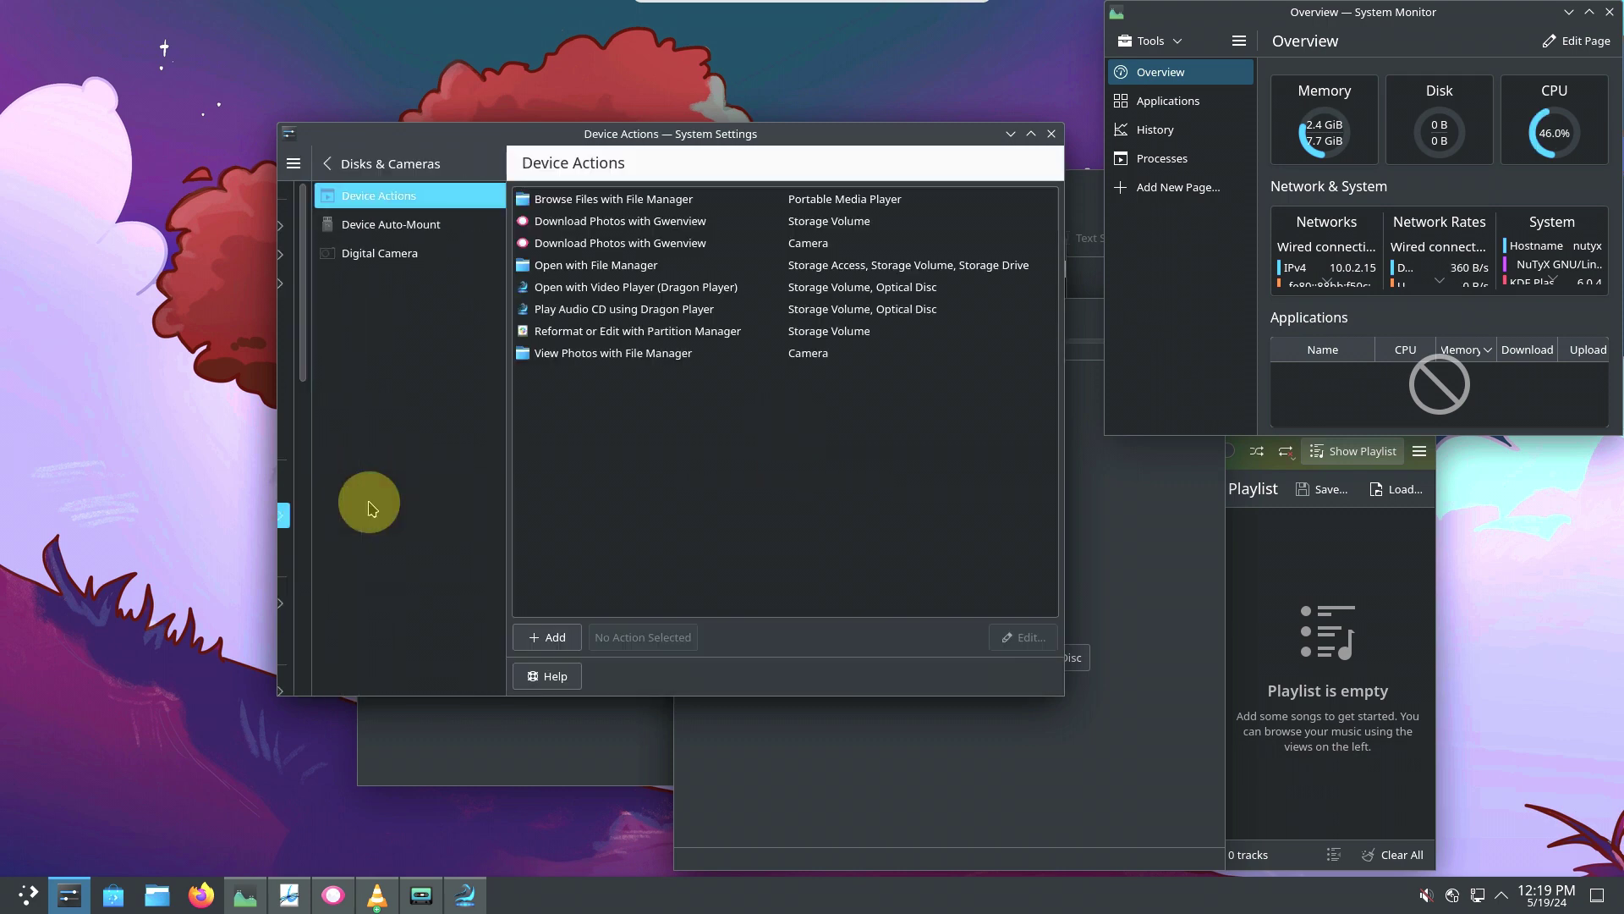
left_click(381, 225)
left_click(373, 254)
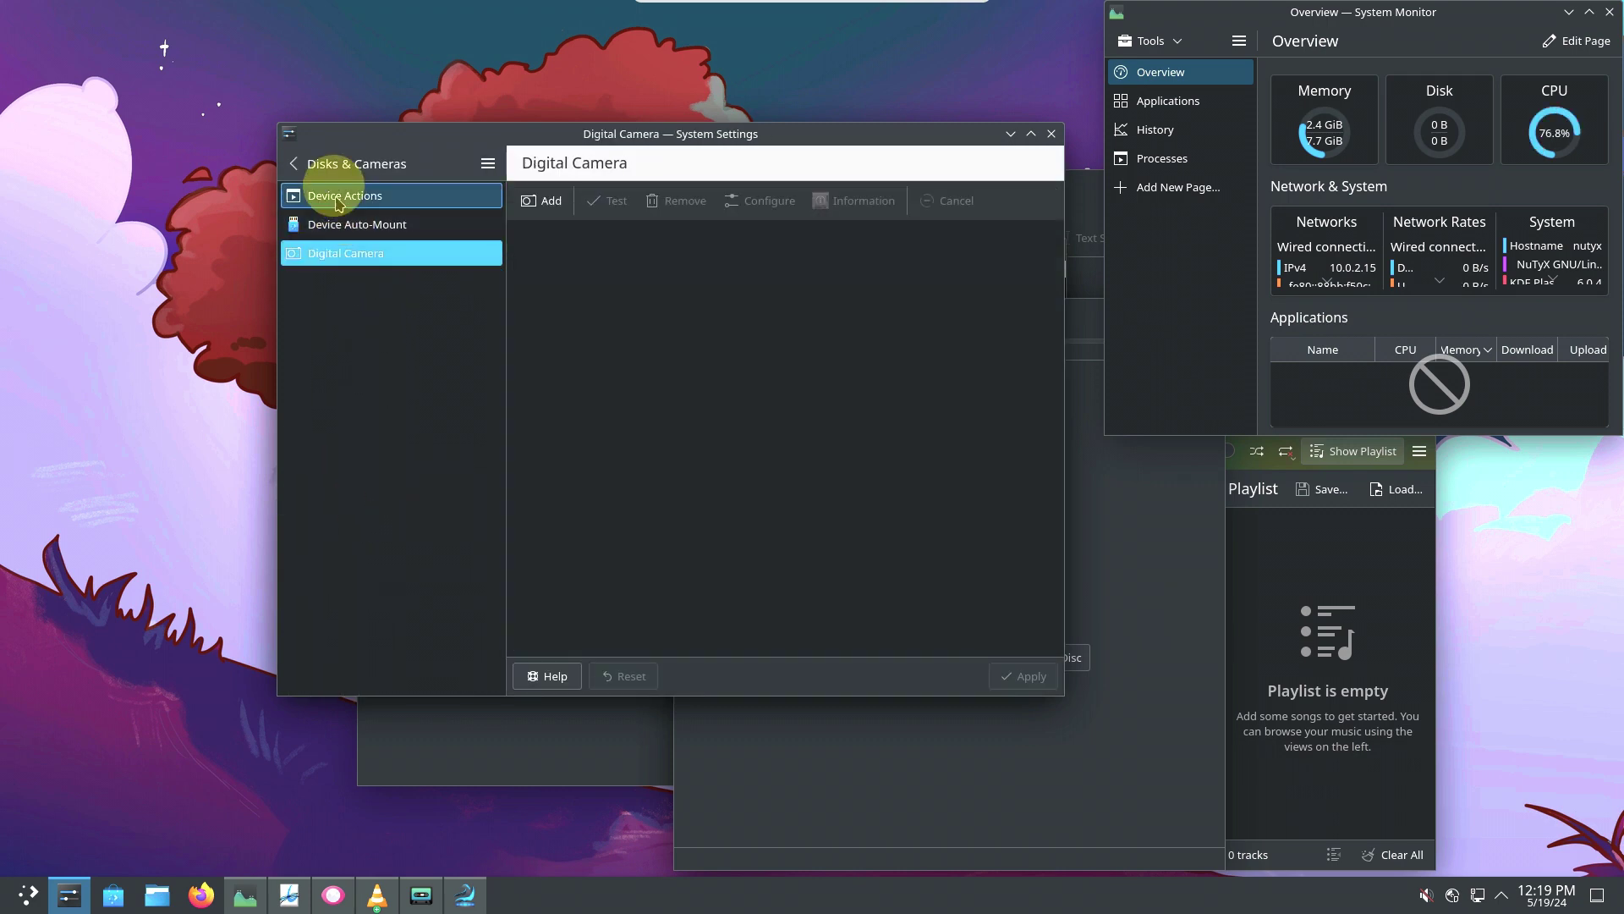
left_click(296, 163)
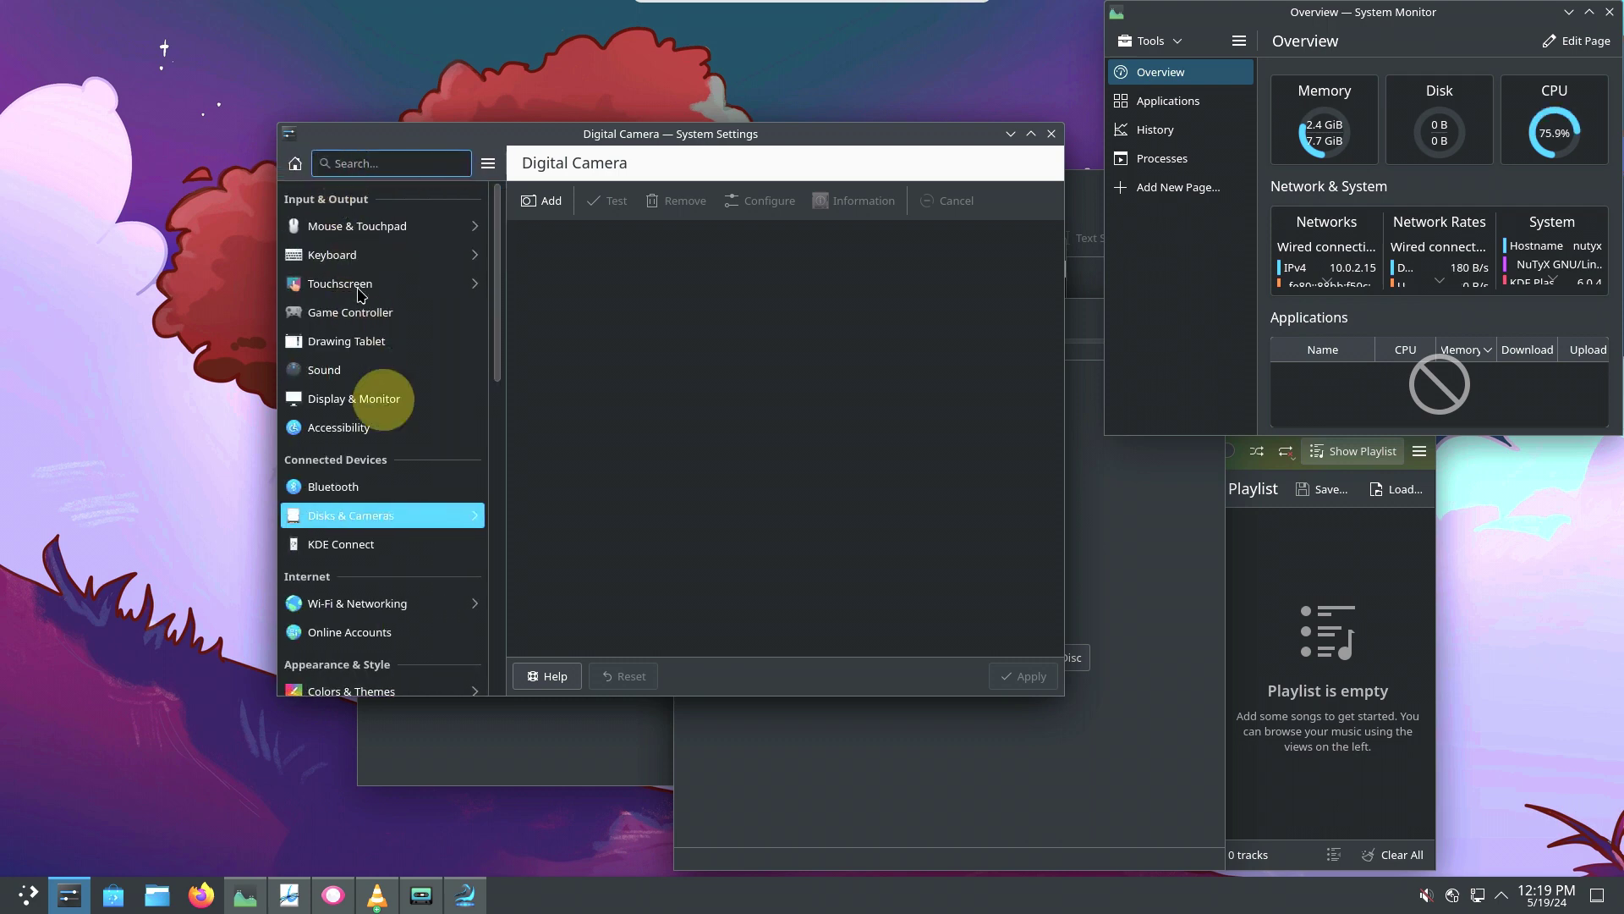
left_click(376, 548)
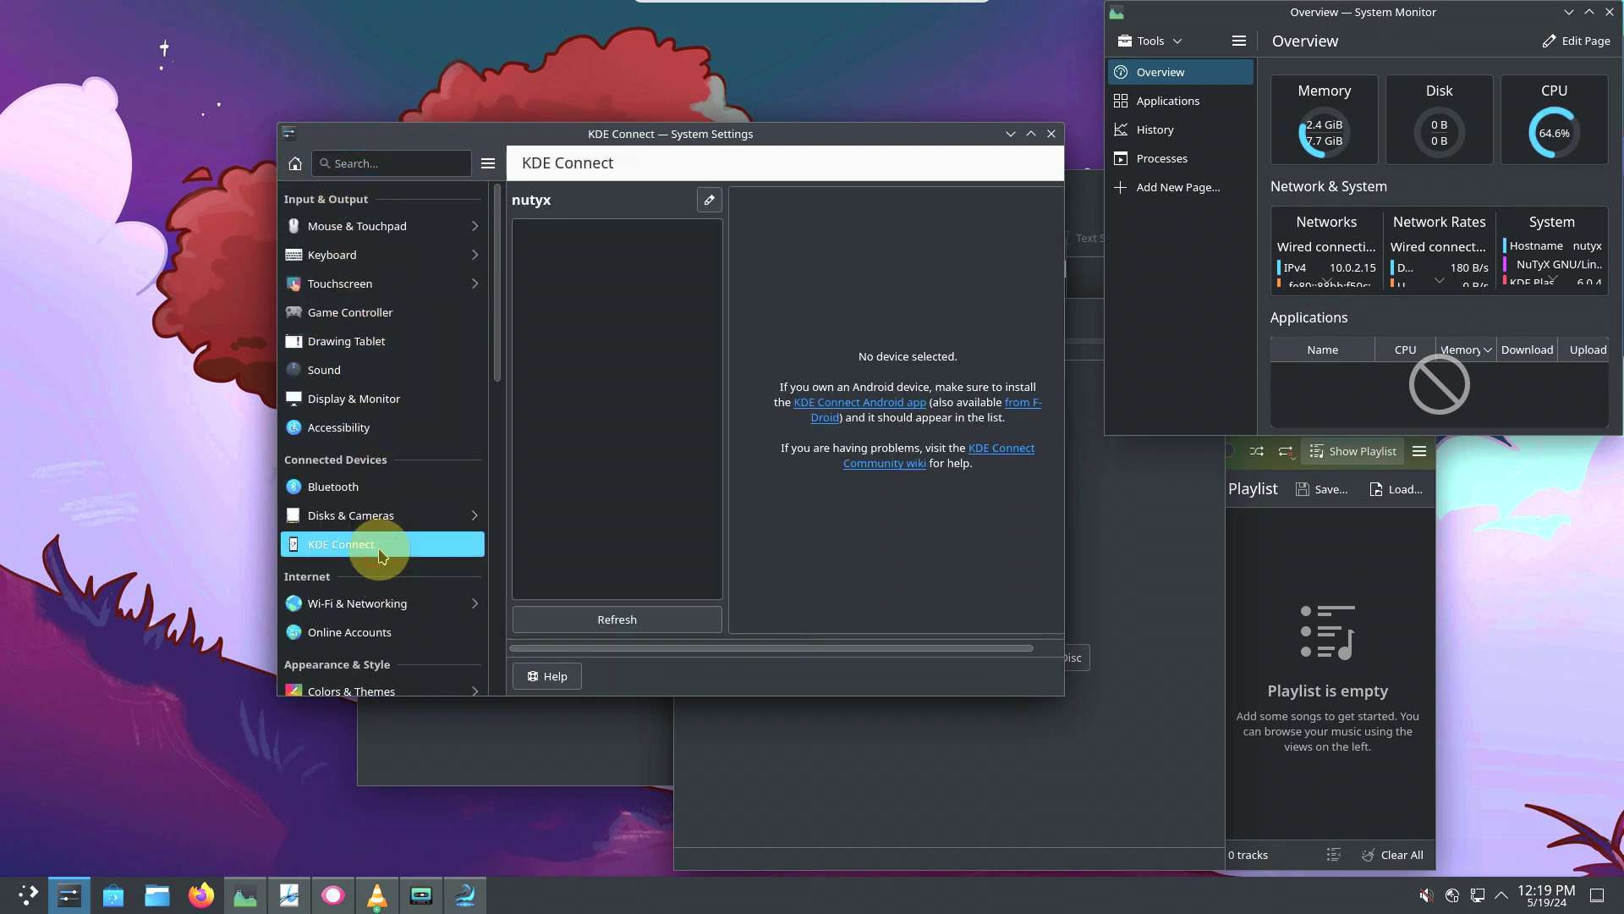
Look through the Wi-Fi & Networking settings, including the wired connection, Firewall and Proxy pages.
left_click(405, 603)
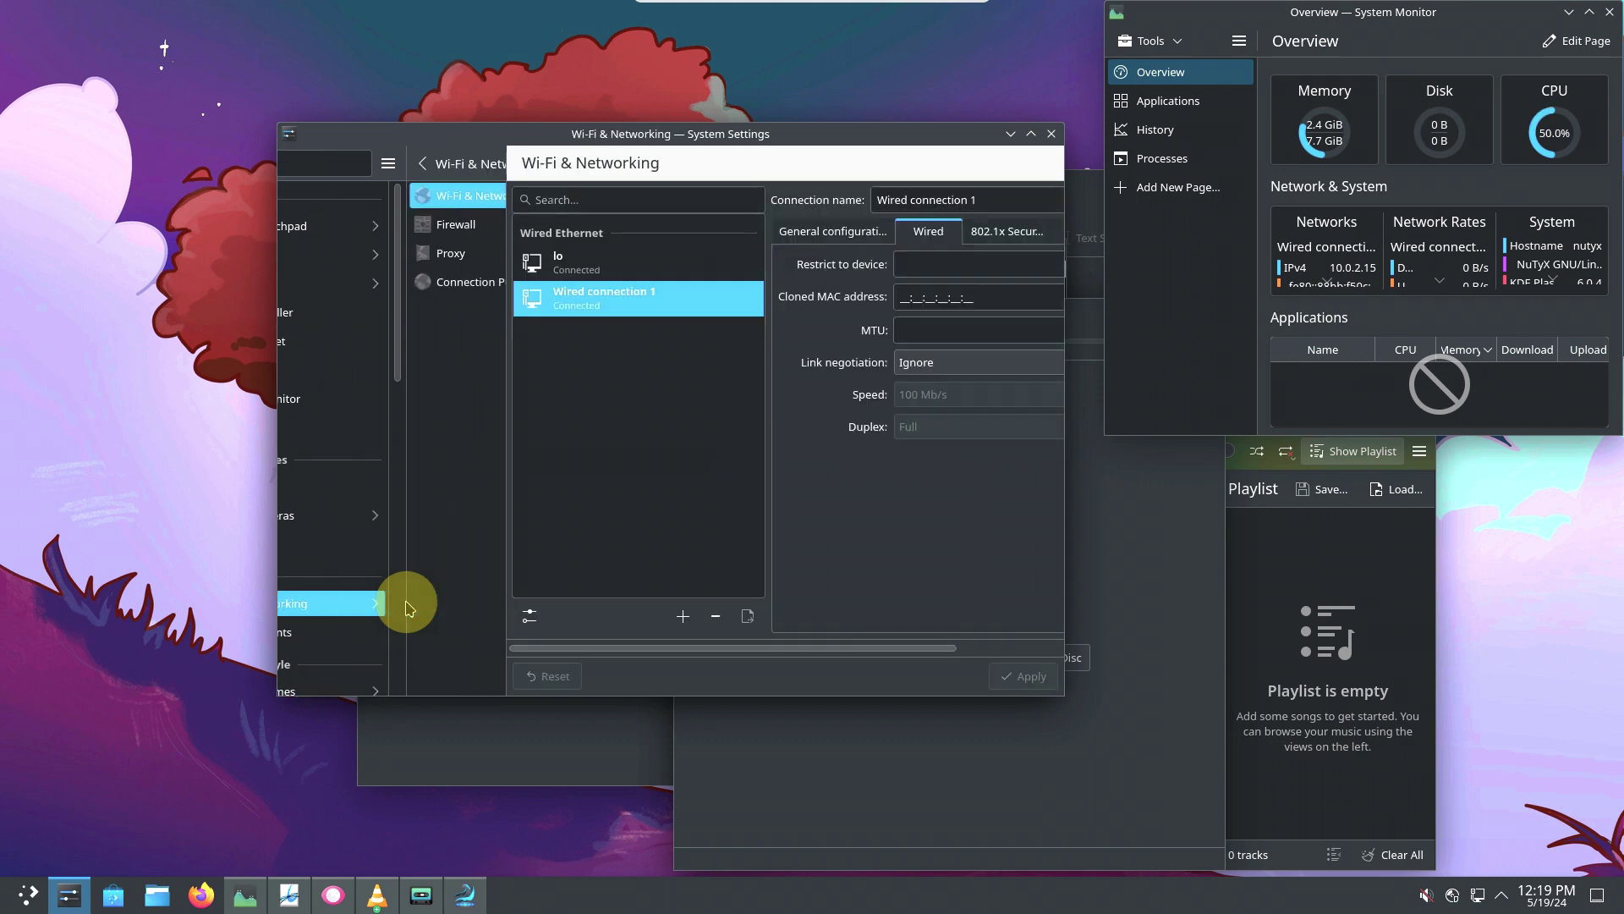
left_click(378, 218)
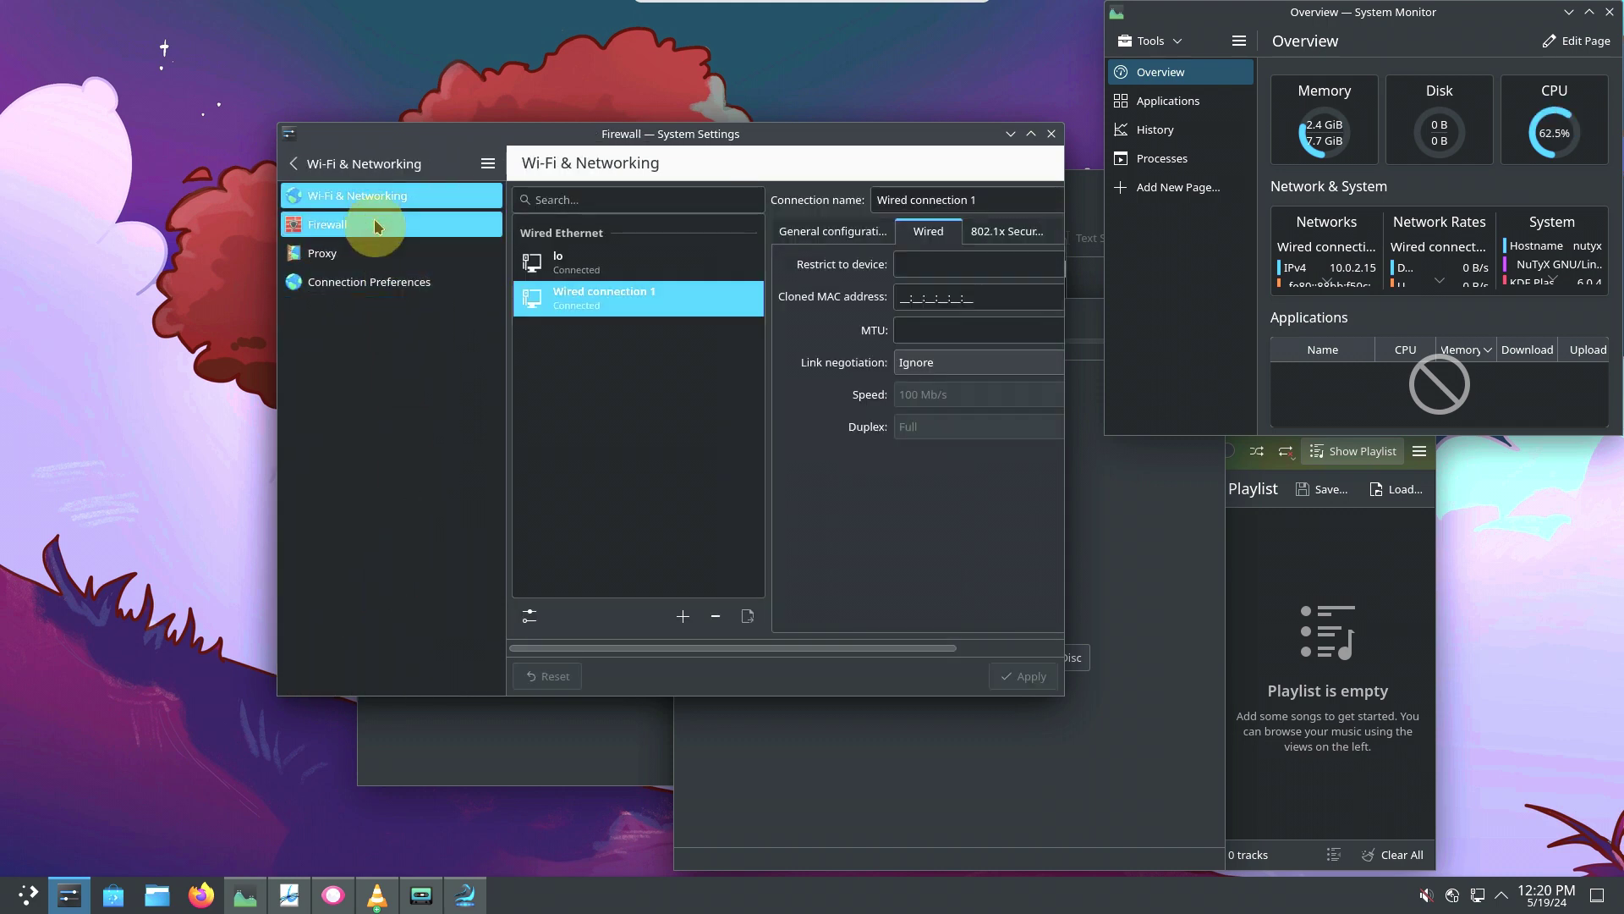
left_click(372, 253)
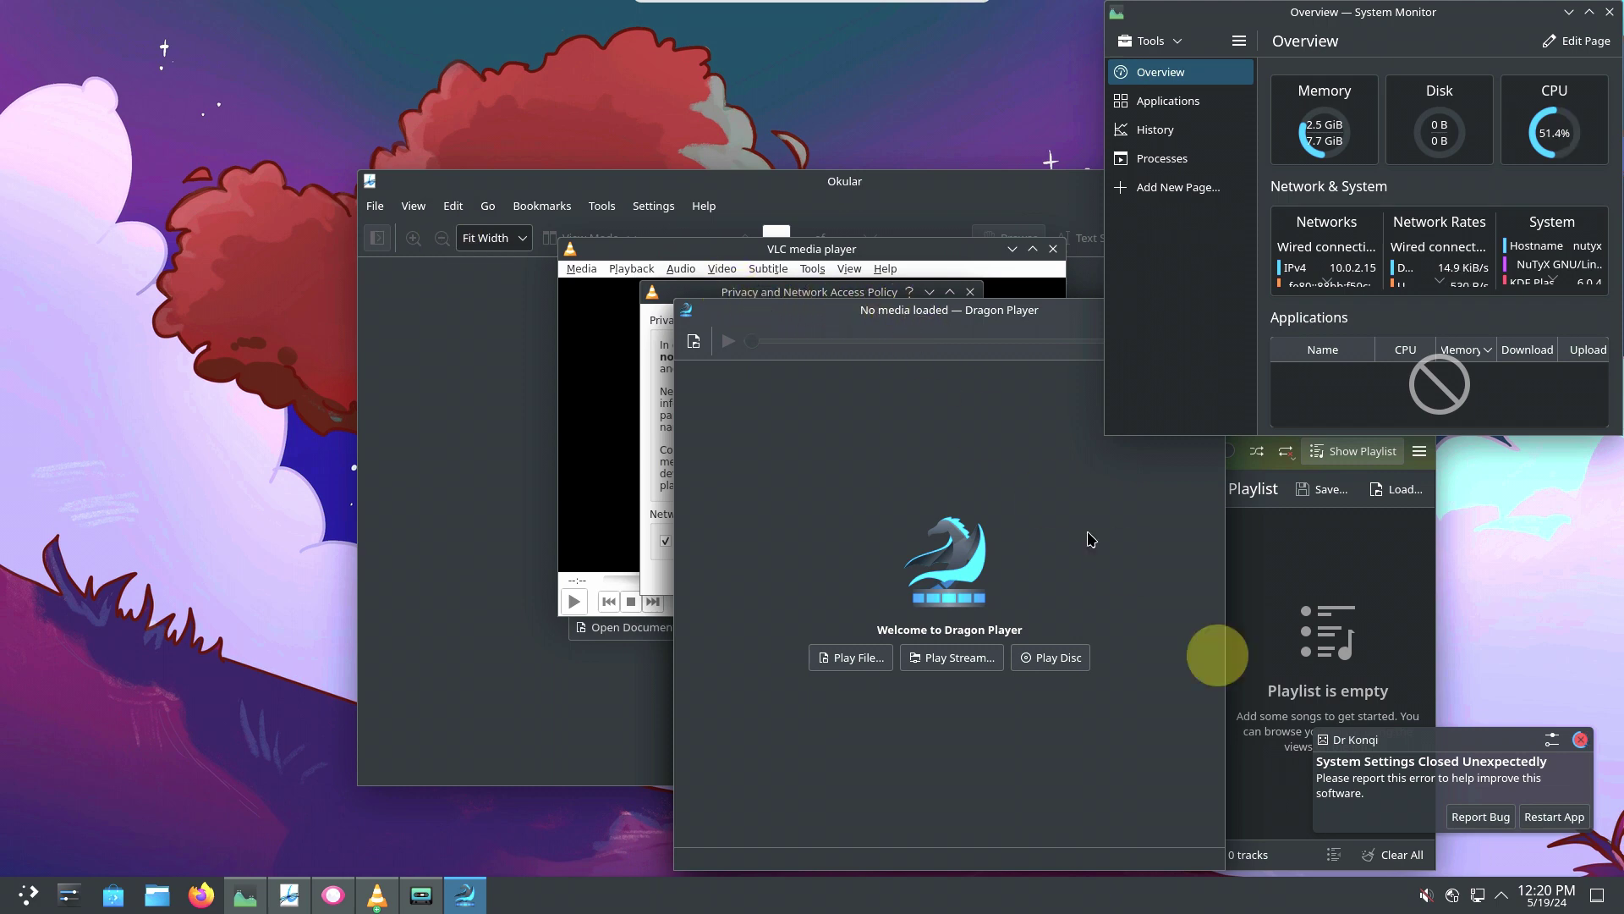
Open the crash report for System Settings and close the Crash Handler window.
left_click(1510, 771)
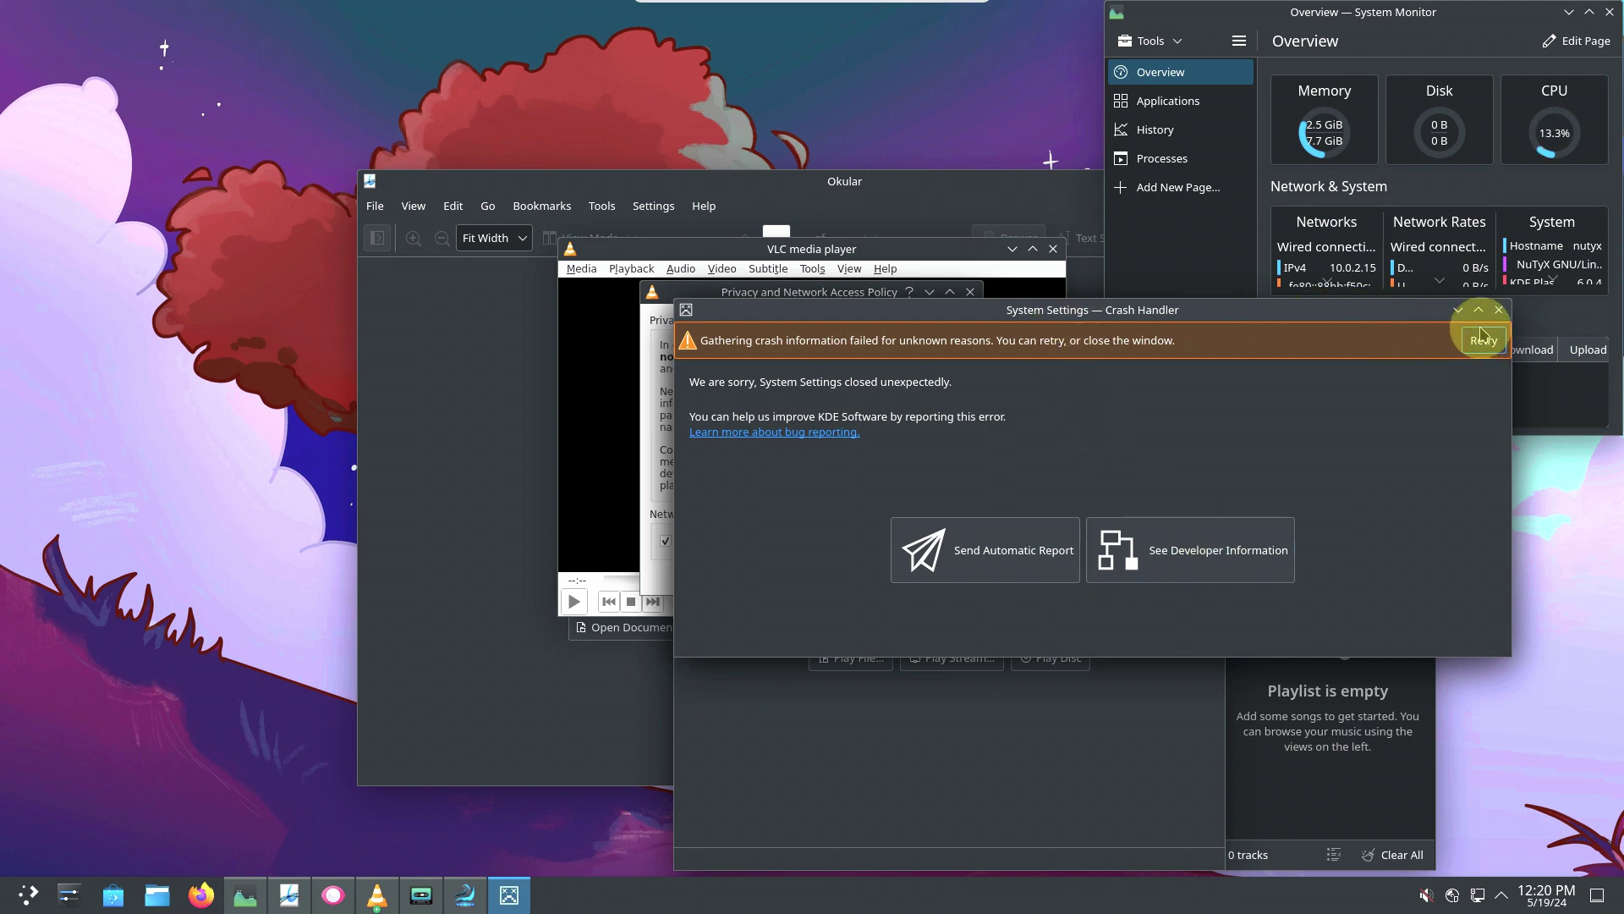
left_click(1499, 310)
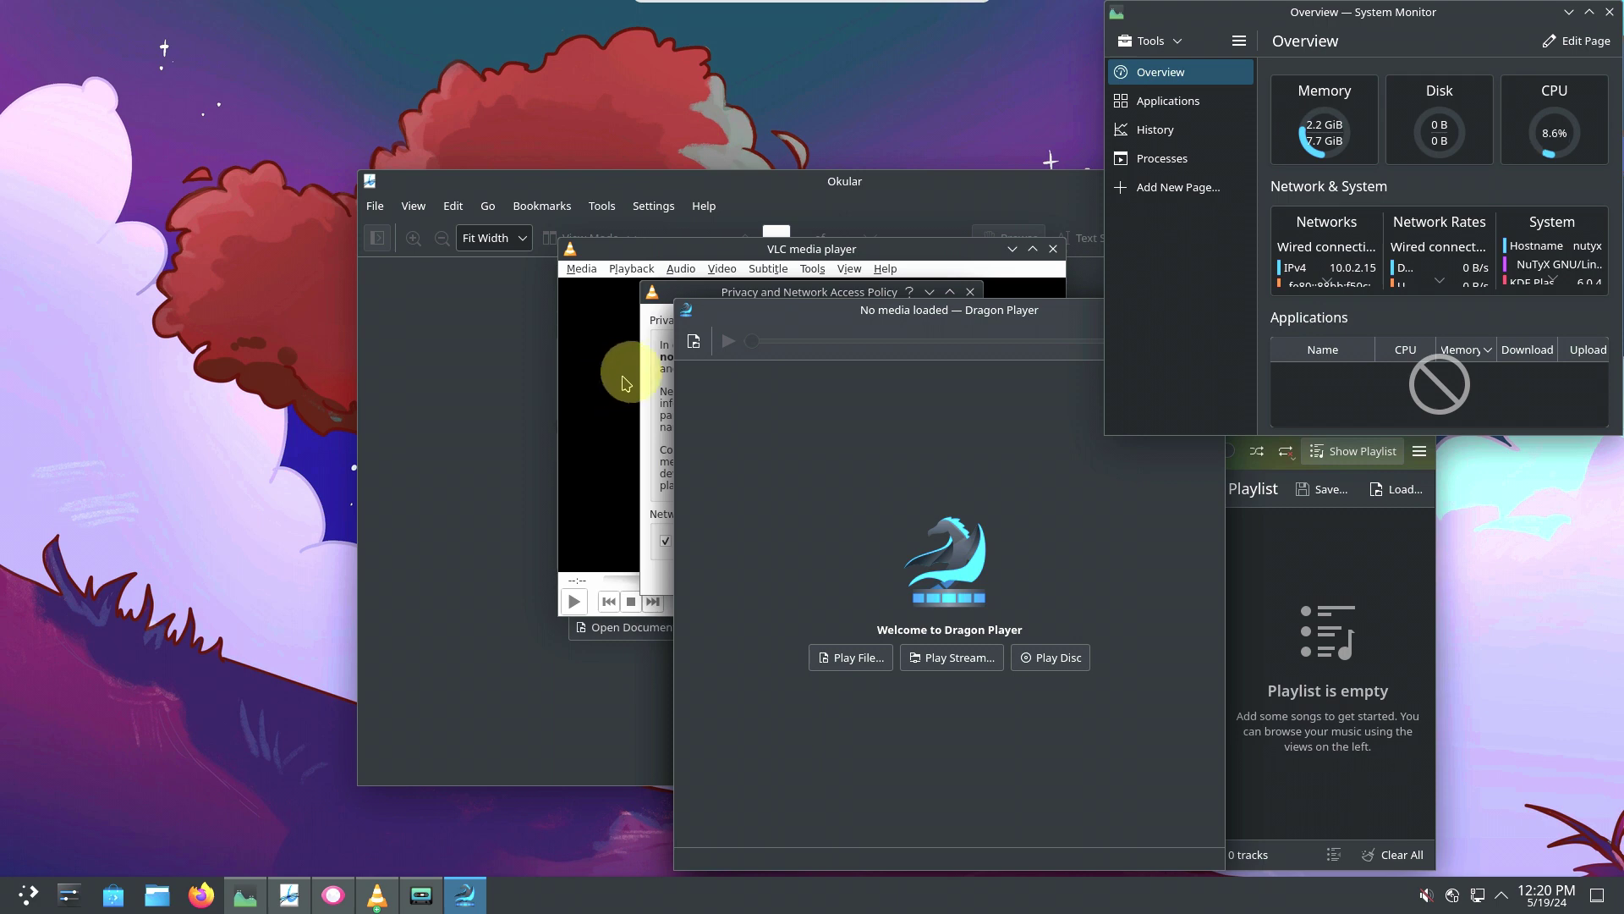
Move the Dragon Player window clear of System Monitor so its whole window is accessible.
left_click_drag(752, 323, 454, 234)
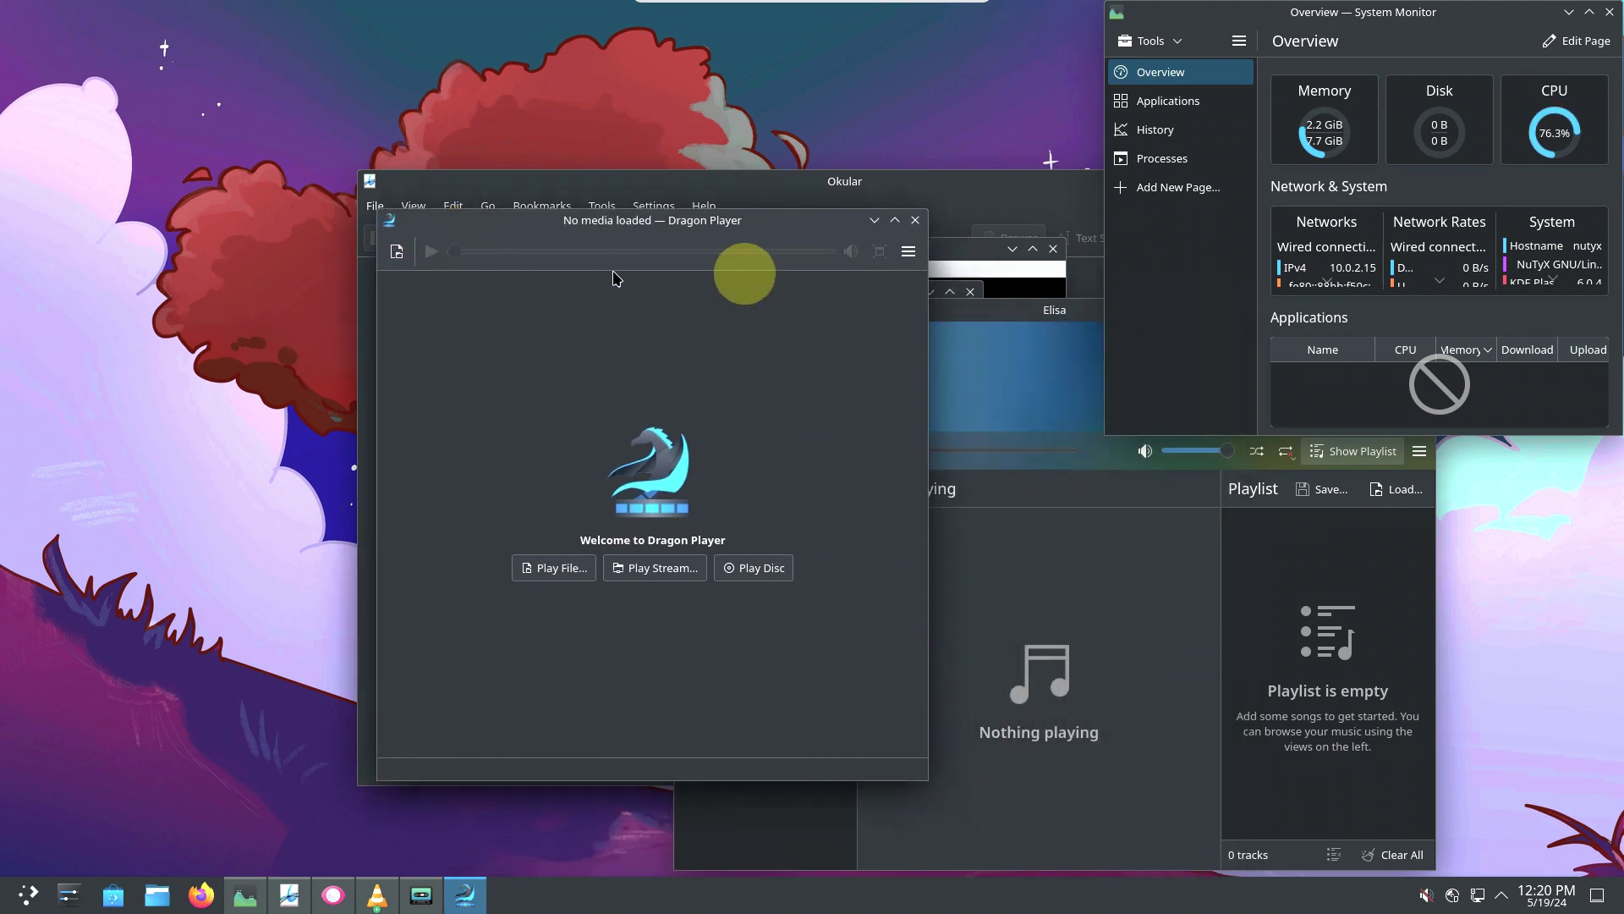
Check the version information in About Dragon Player and close Dragon Player.
left_click(909, 251)
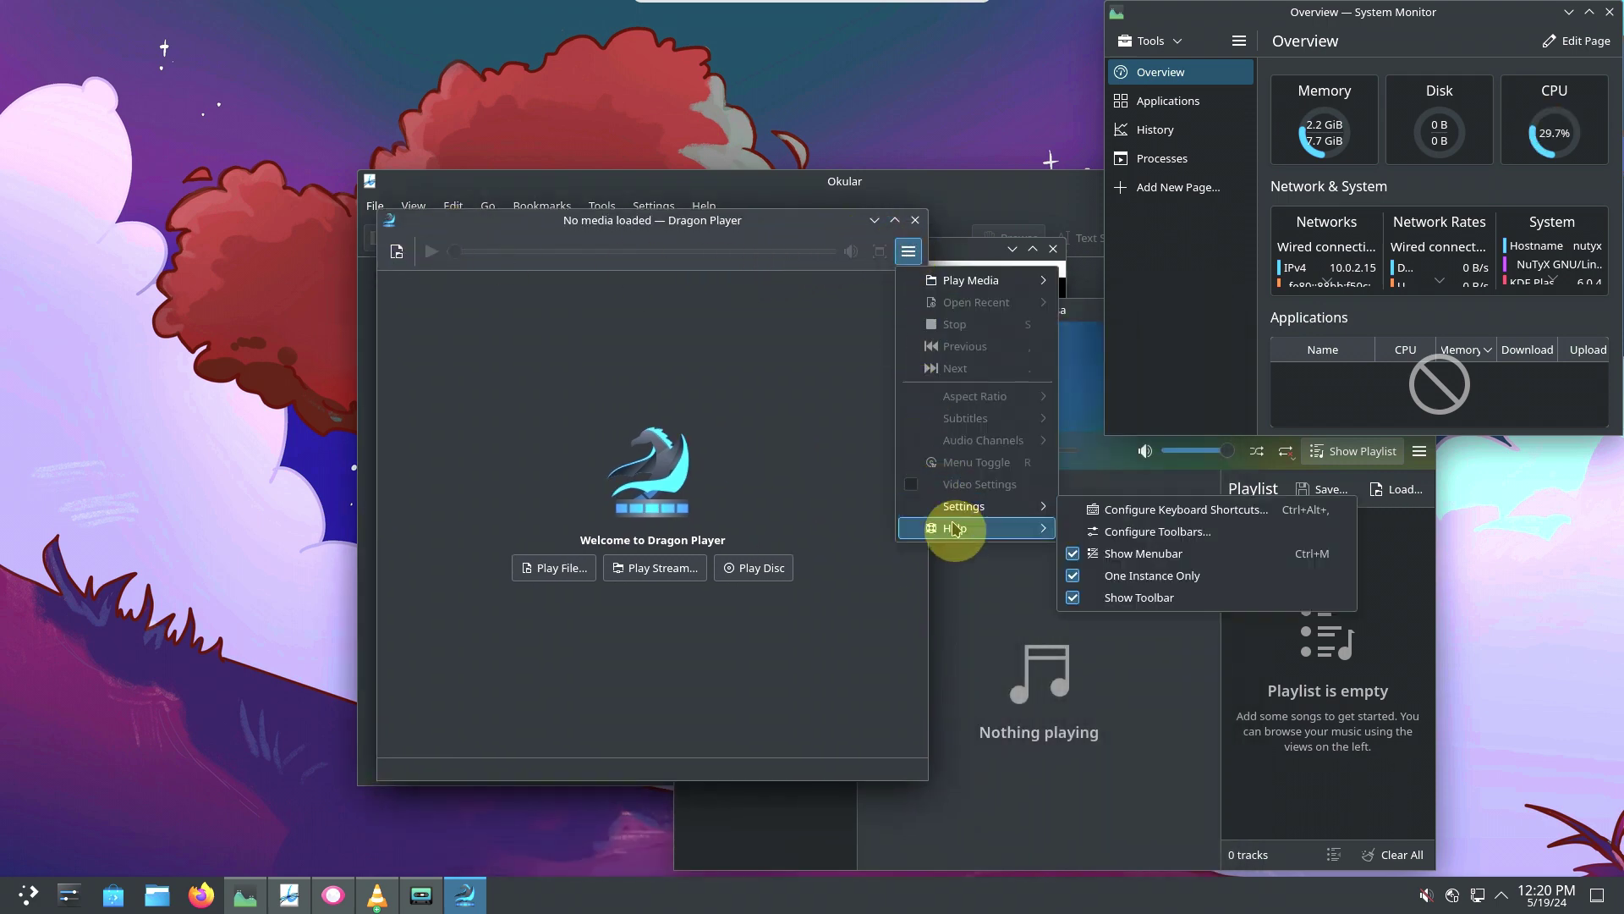
mouse_move(952, 528)
left_click(1120, 656)
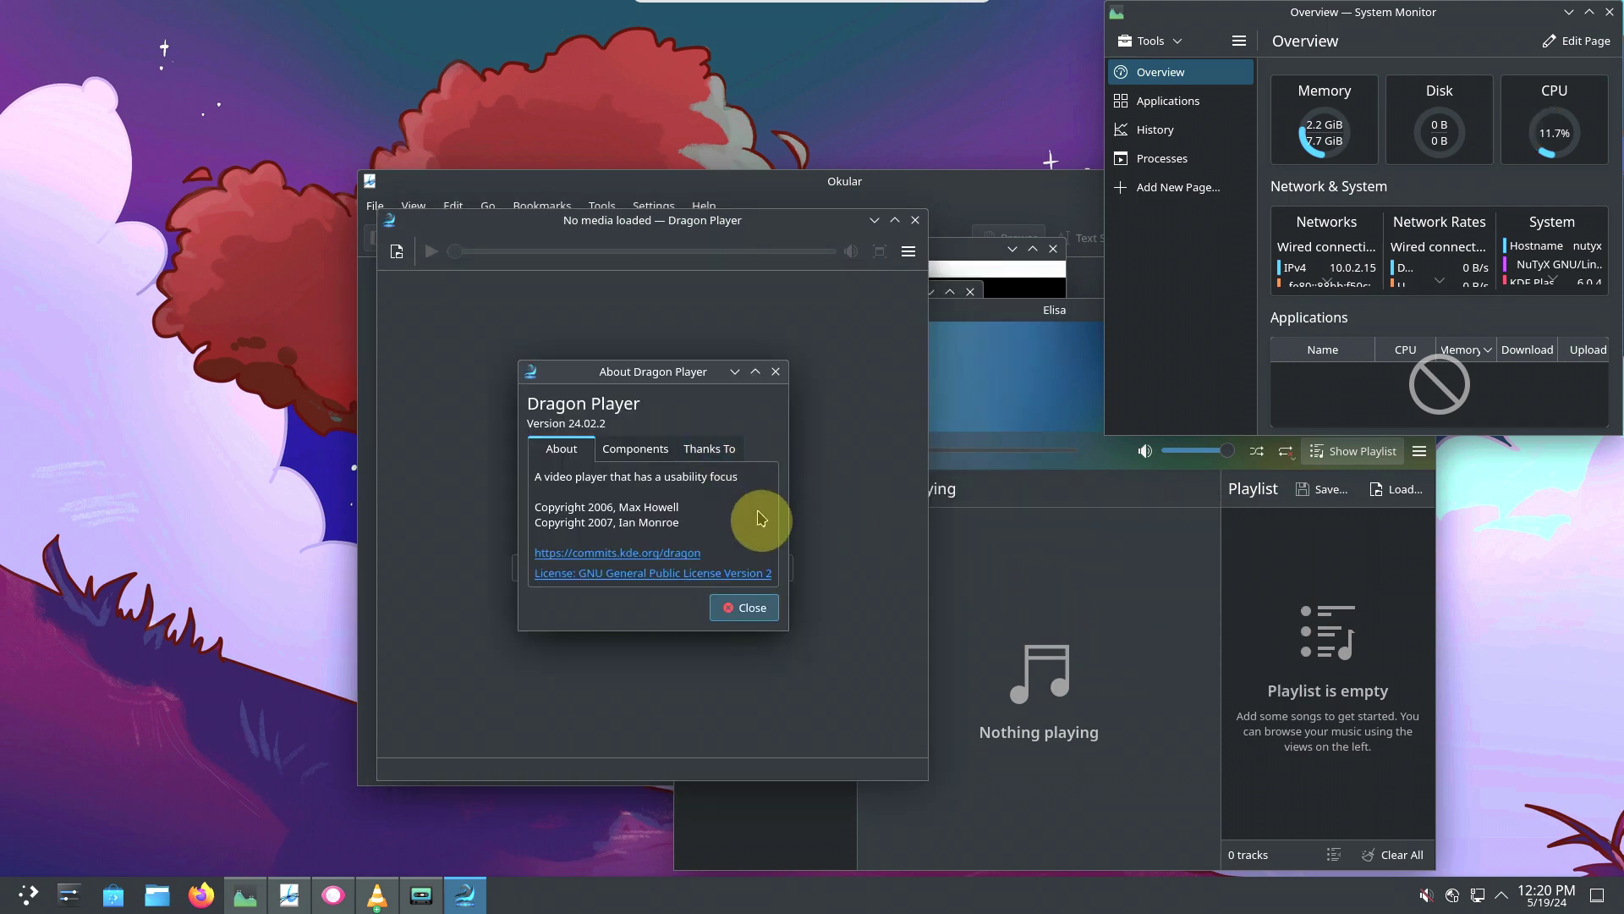
left_click(752, 604)
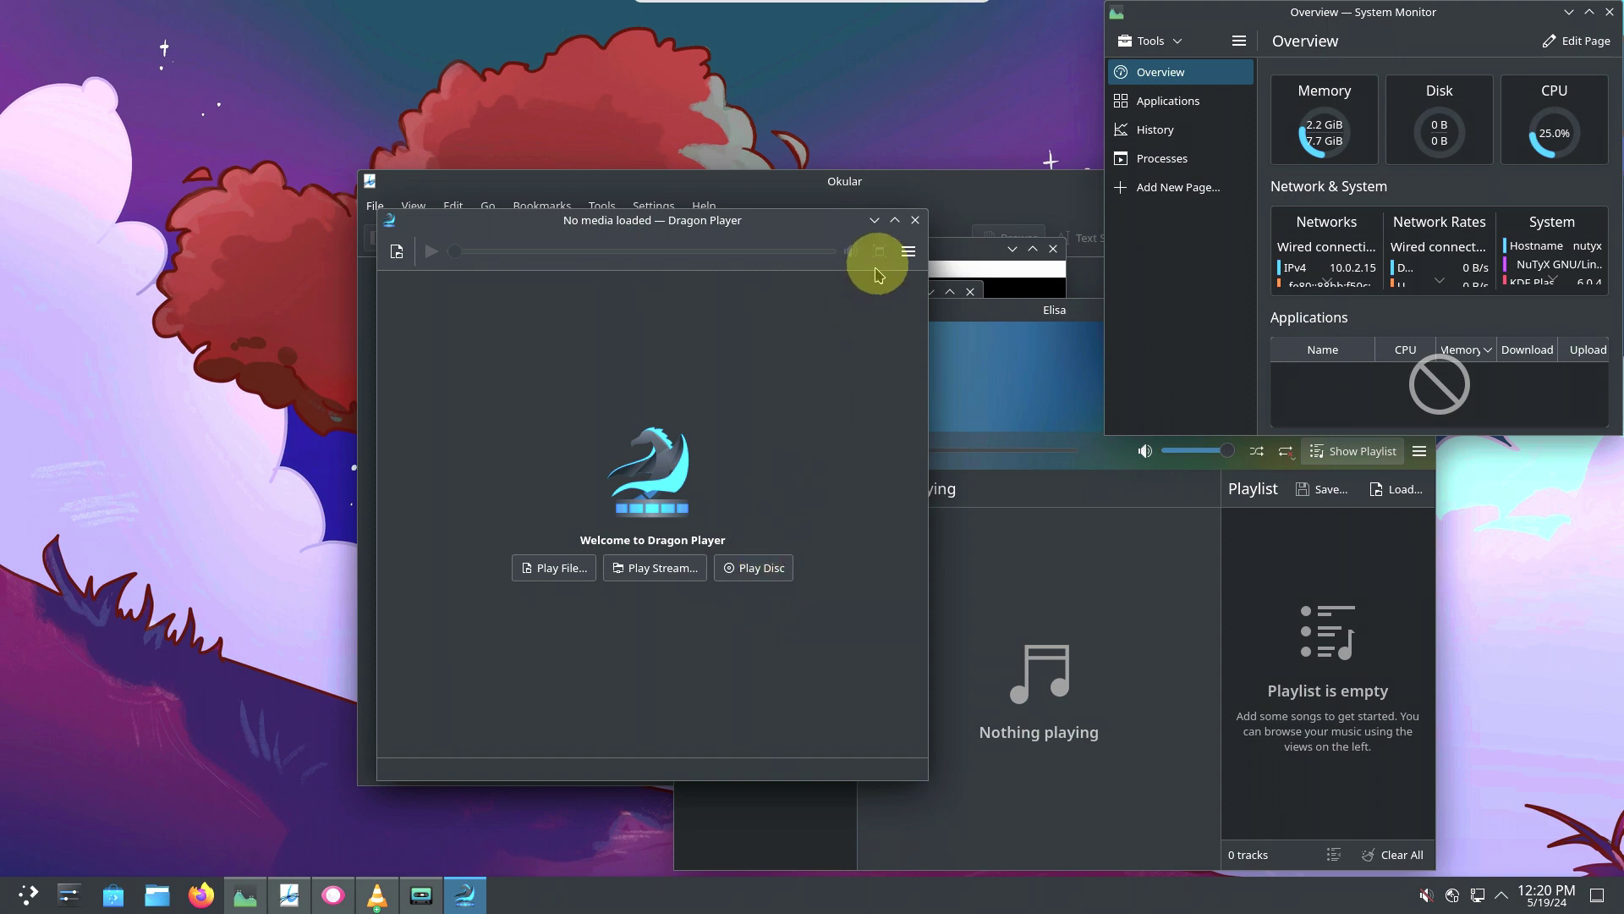
left_click(916, 220)
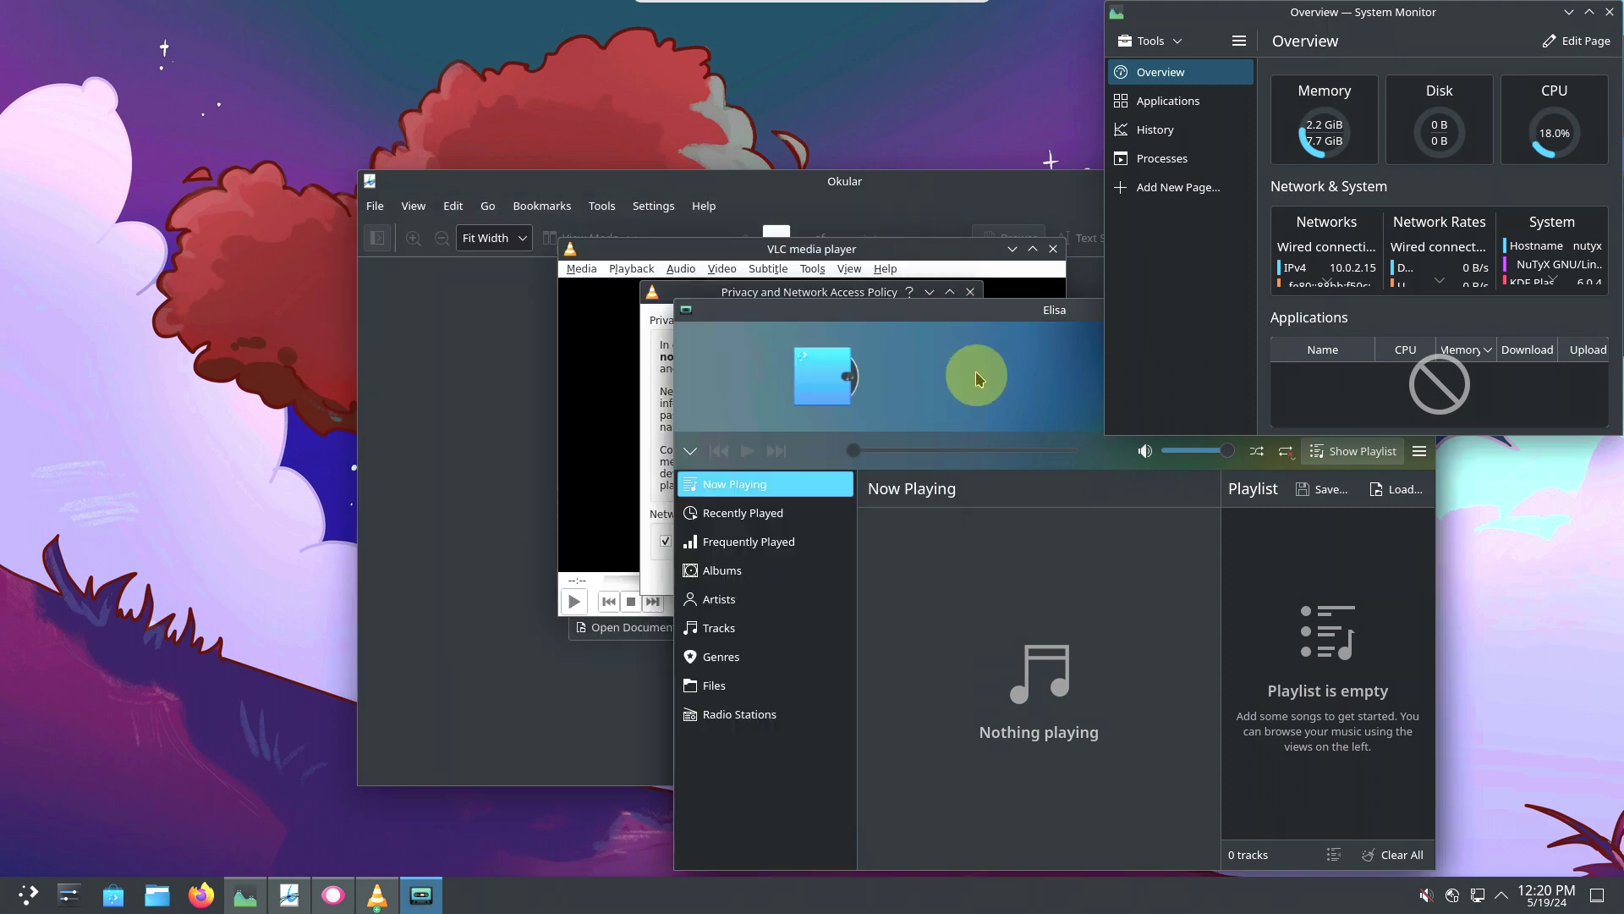
Bring the Elisa music player forward, check its About information and close it.
left_click(977, 488)
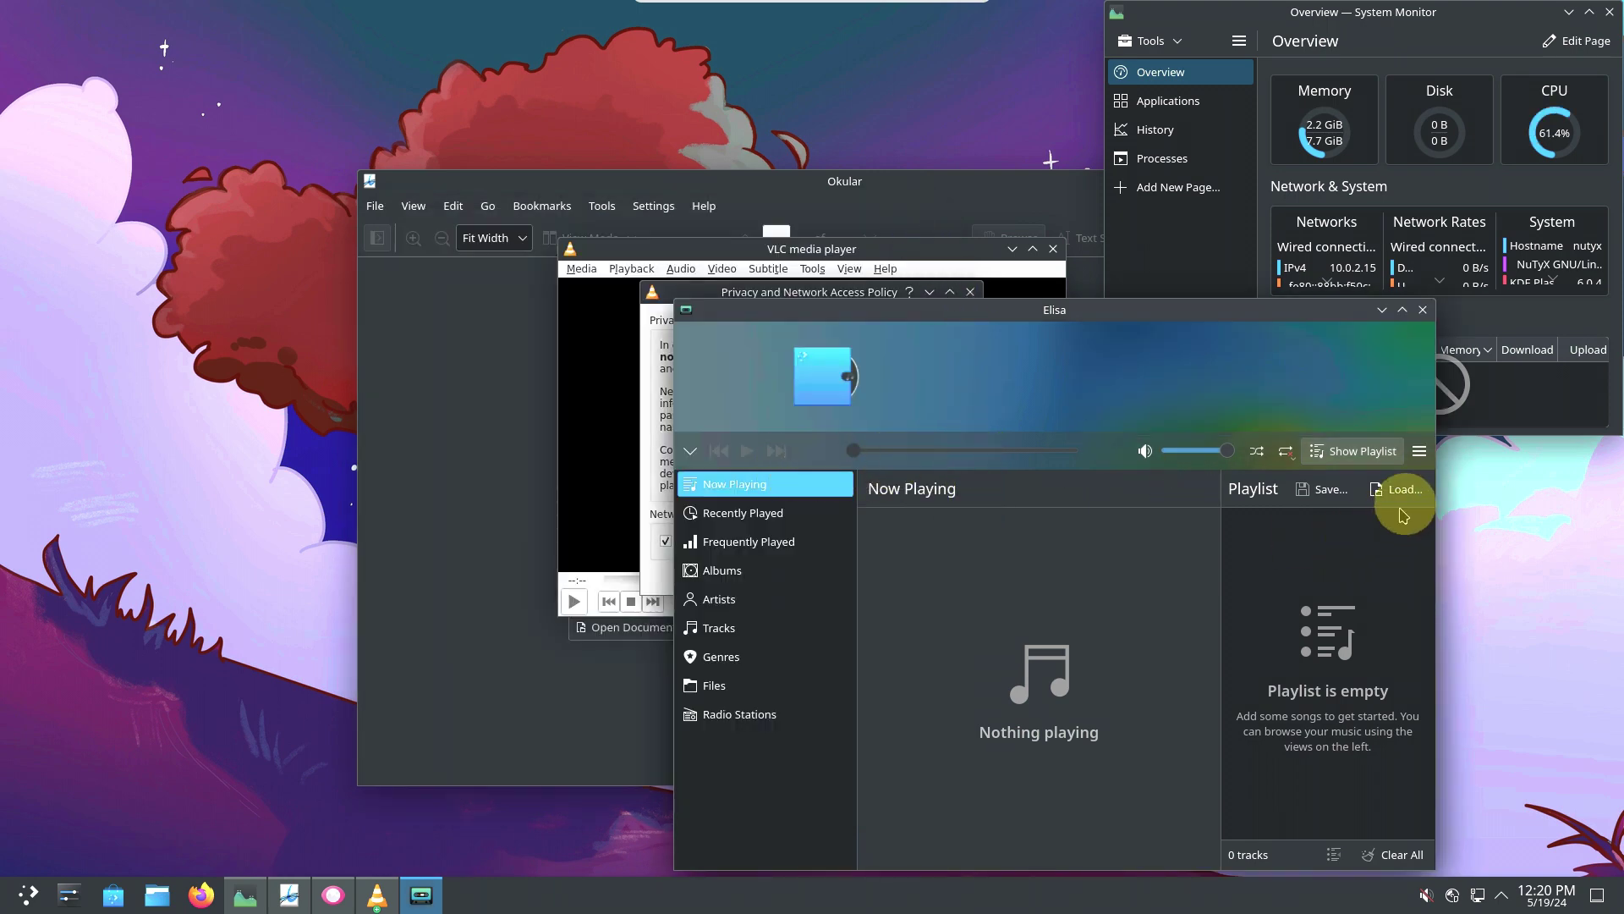
left_click(1419, 451)
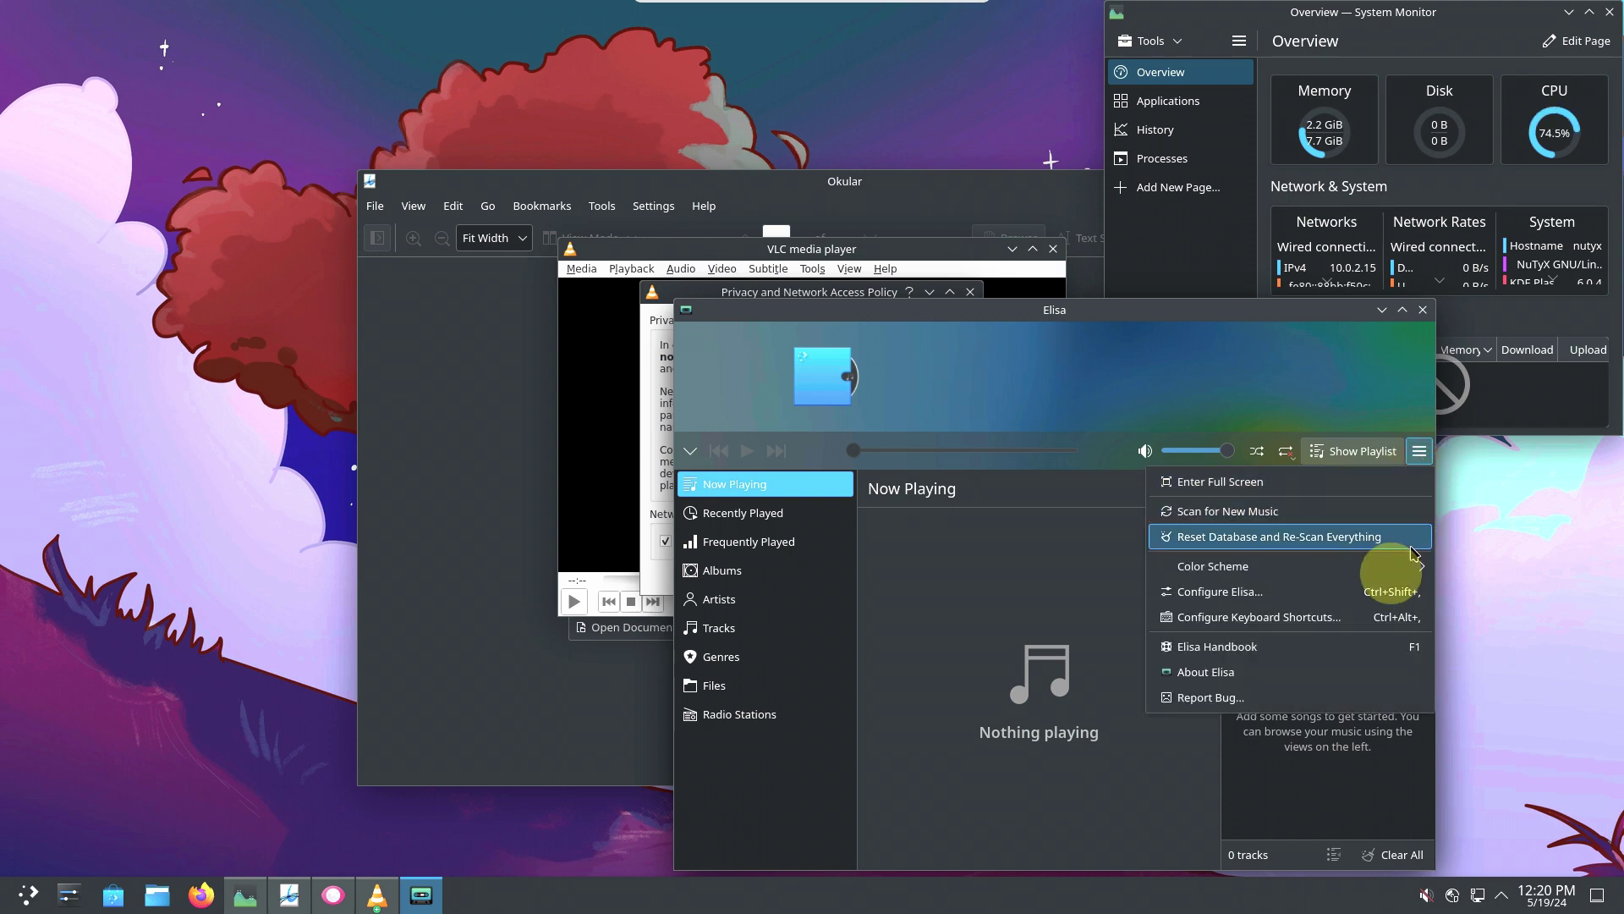
left_click(1303, 670)
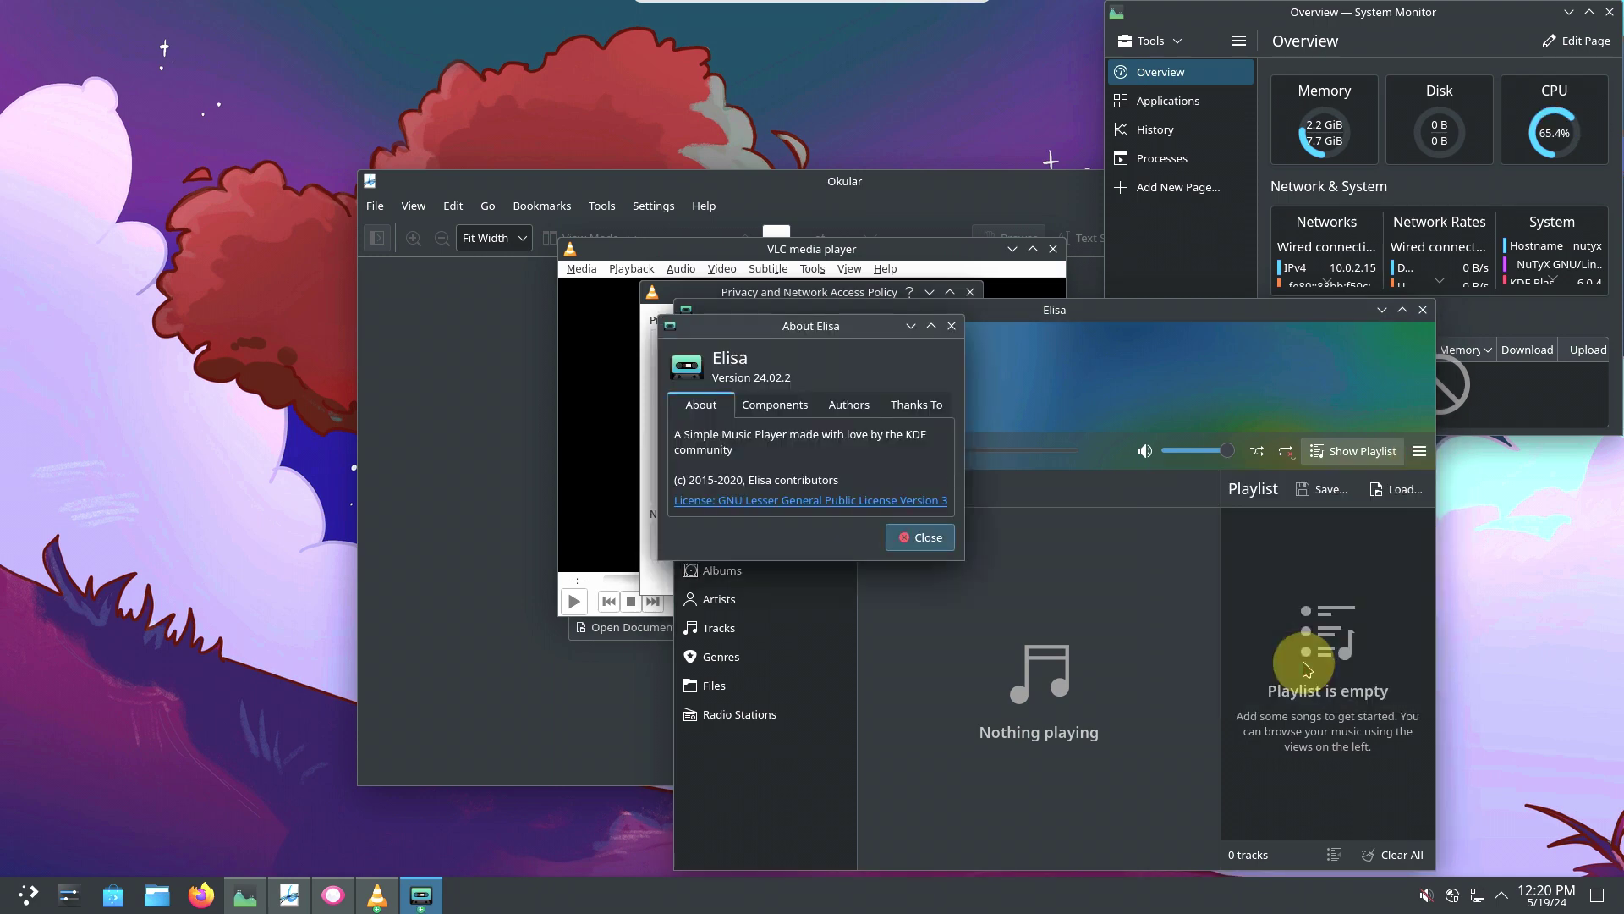
left_click(928, 550)
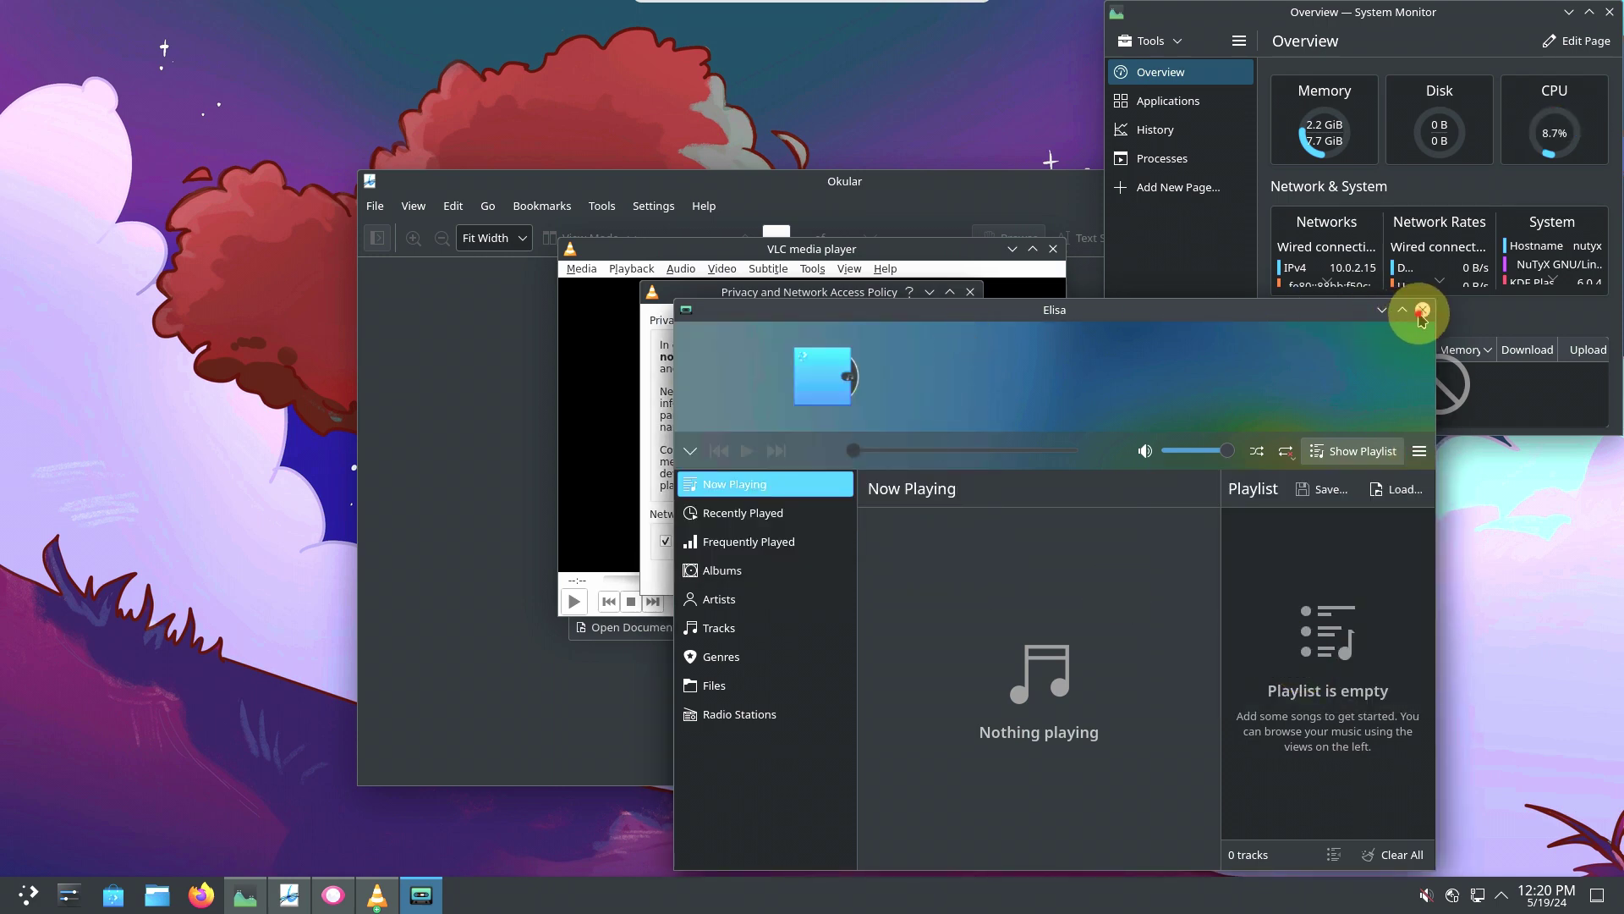
left_click(1422, 310)
Dismiss VLC's Privacy and Network Access Policy dialog and close VLC after viewing its About information.
left_click(945, 574)
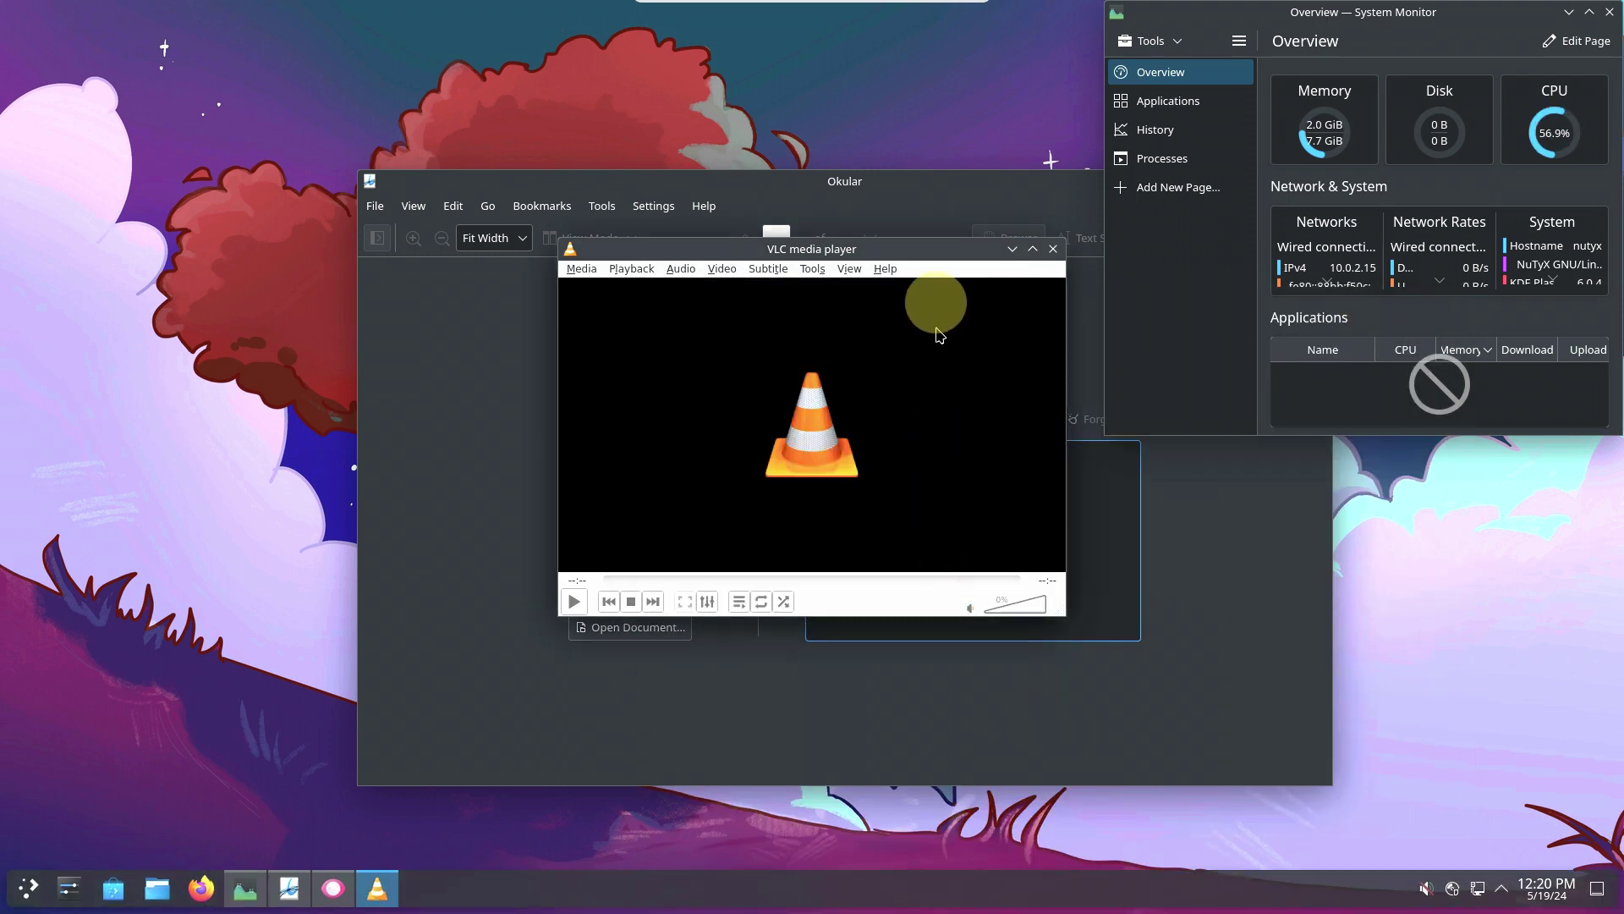
left_click(885, 269)
left_click(911, 311)
left_click(1117, 252)
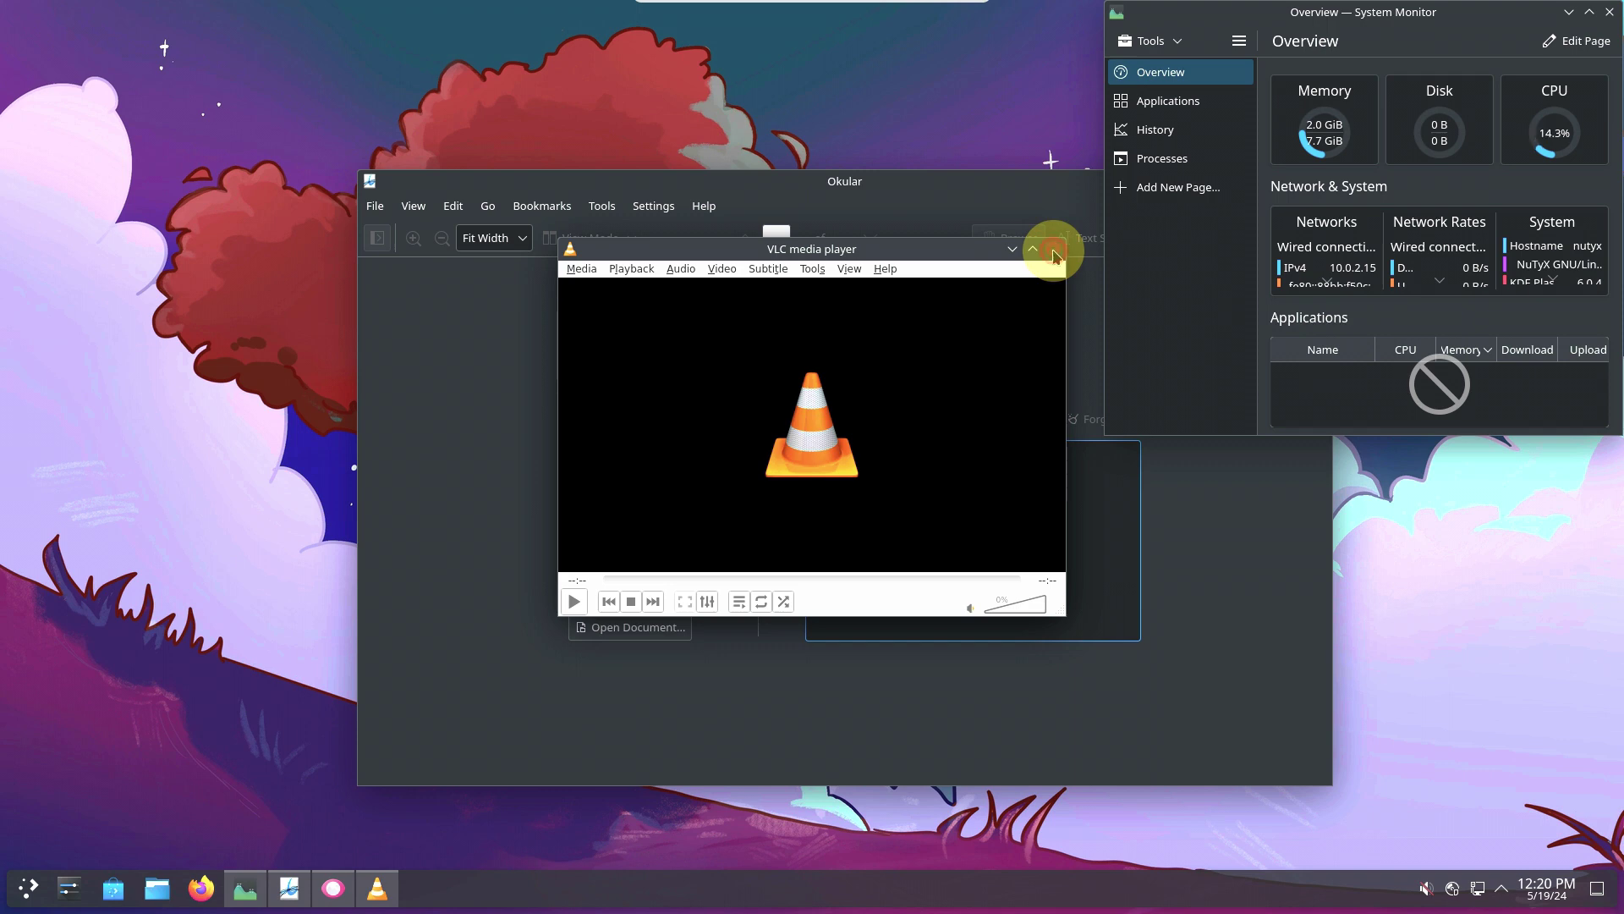
left_click(1053, 252)
View the About Okular and About KDE information in Okular and close the document viewer.
left_click(702, 208)
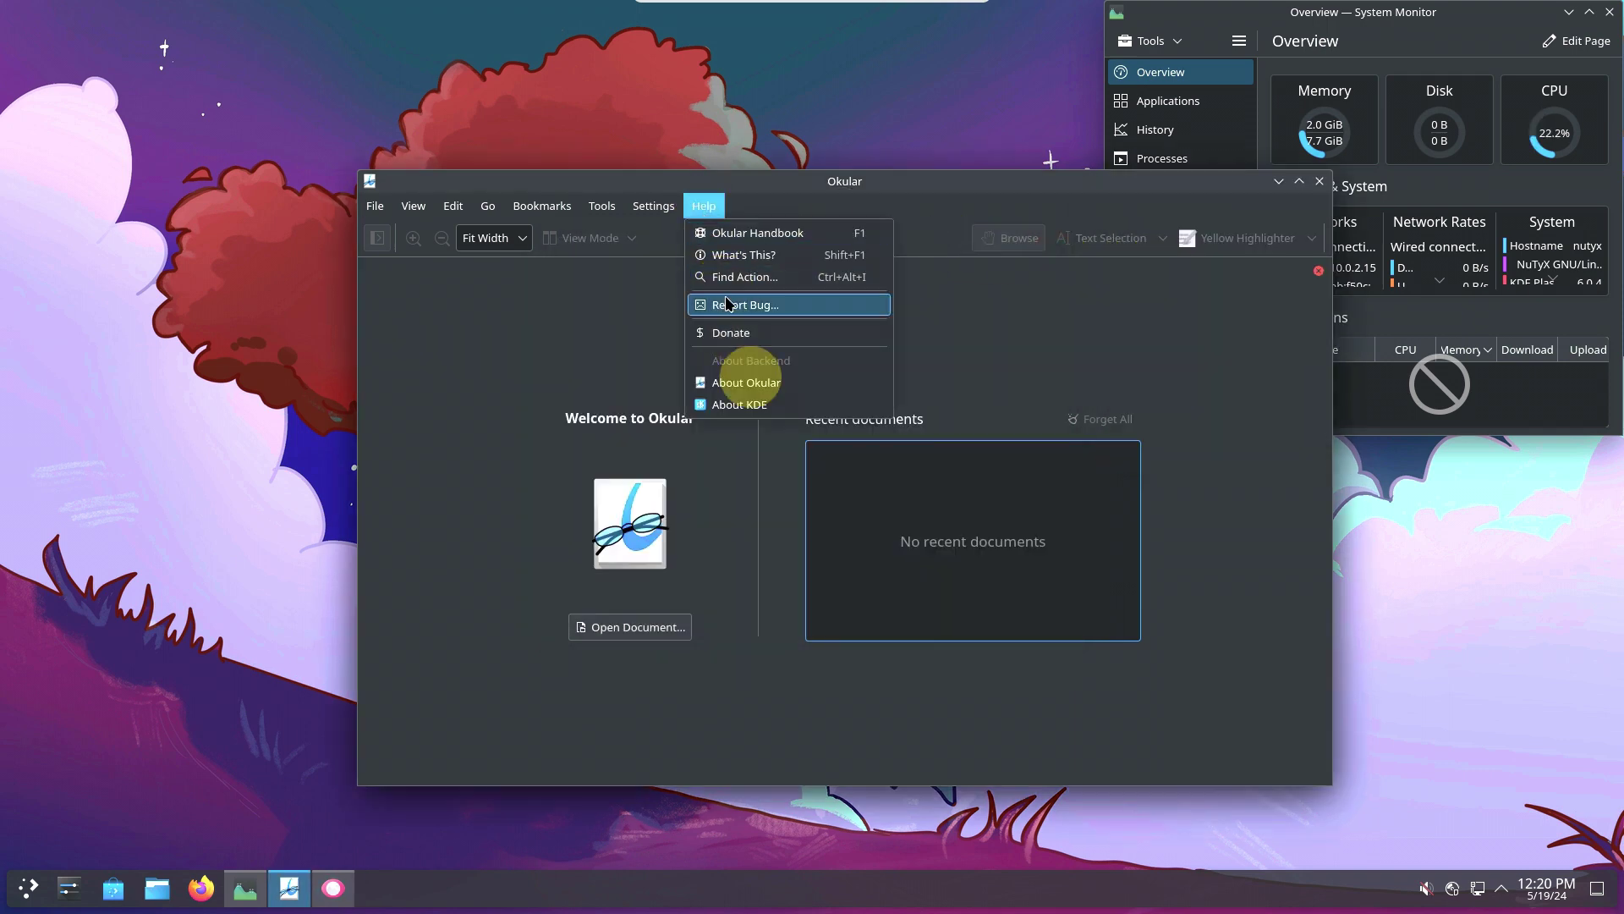
left_click(746, 382)
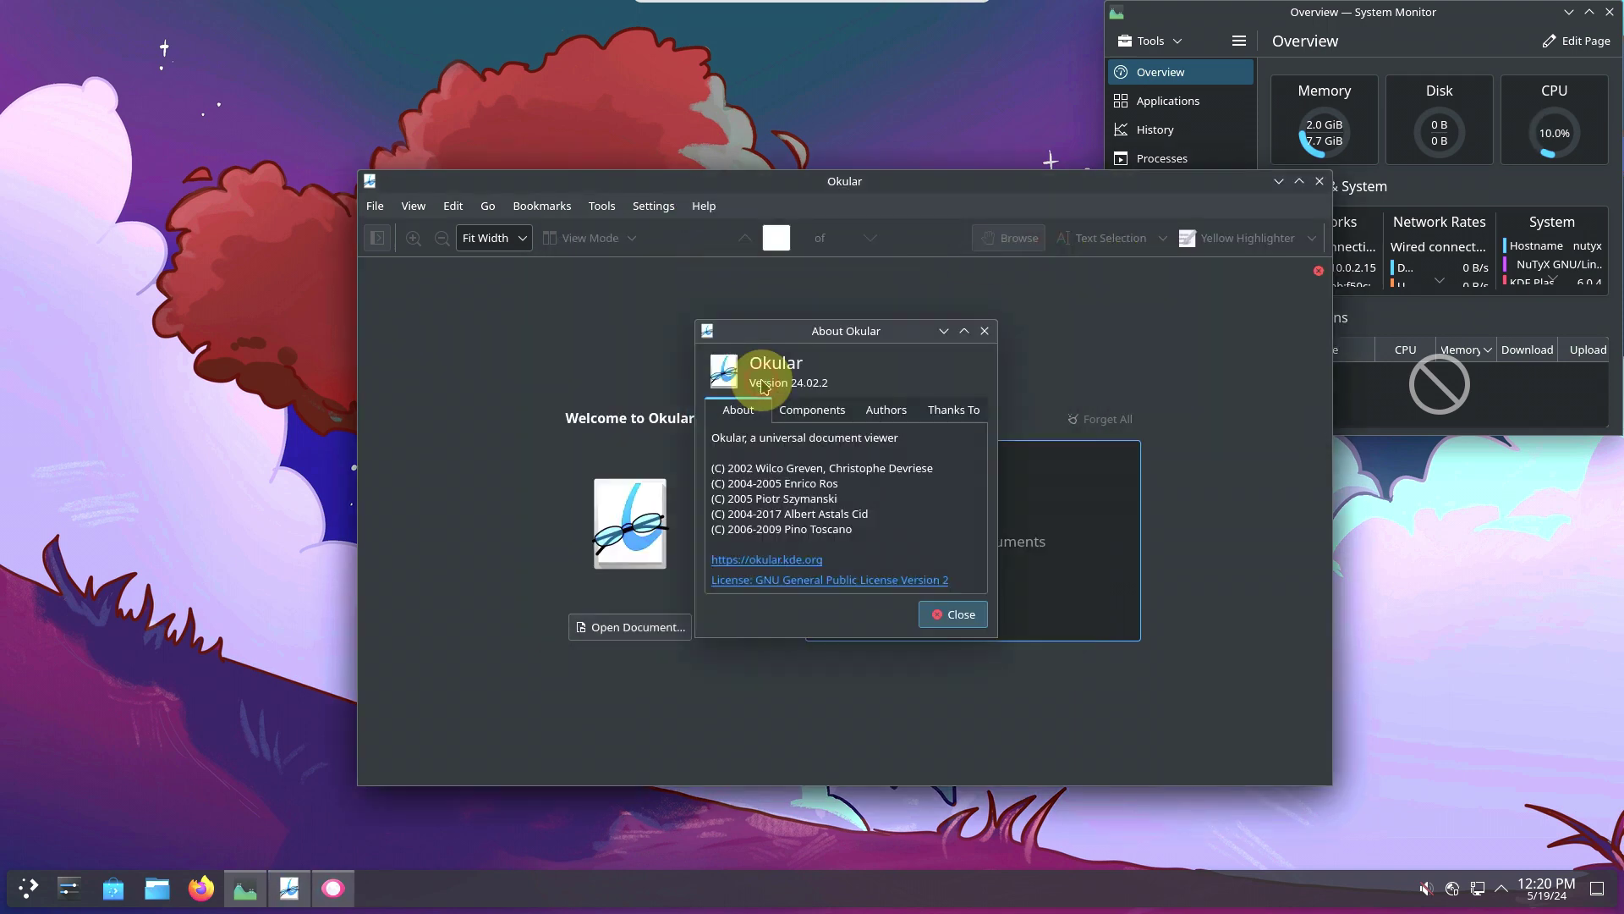
left_click(949, 618)
left_click(704, 210)
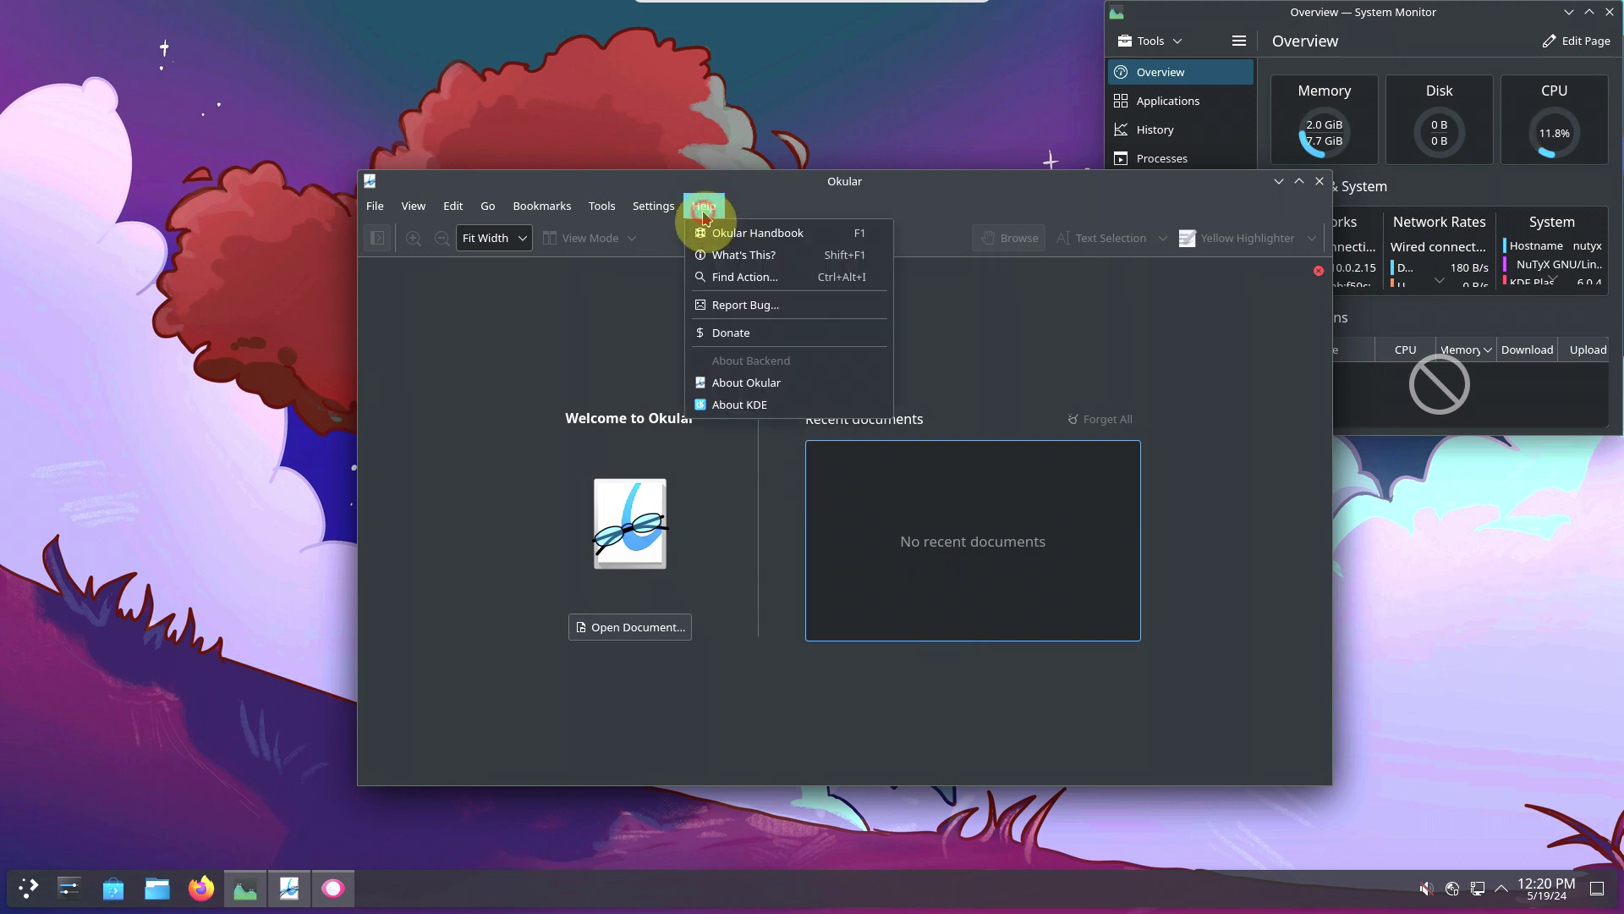
left_click(753, 403)
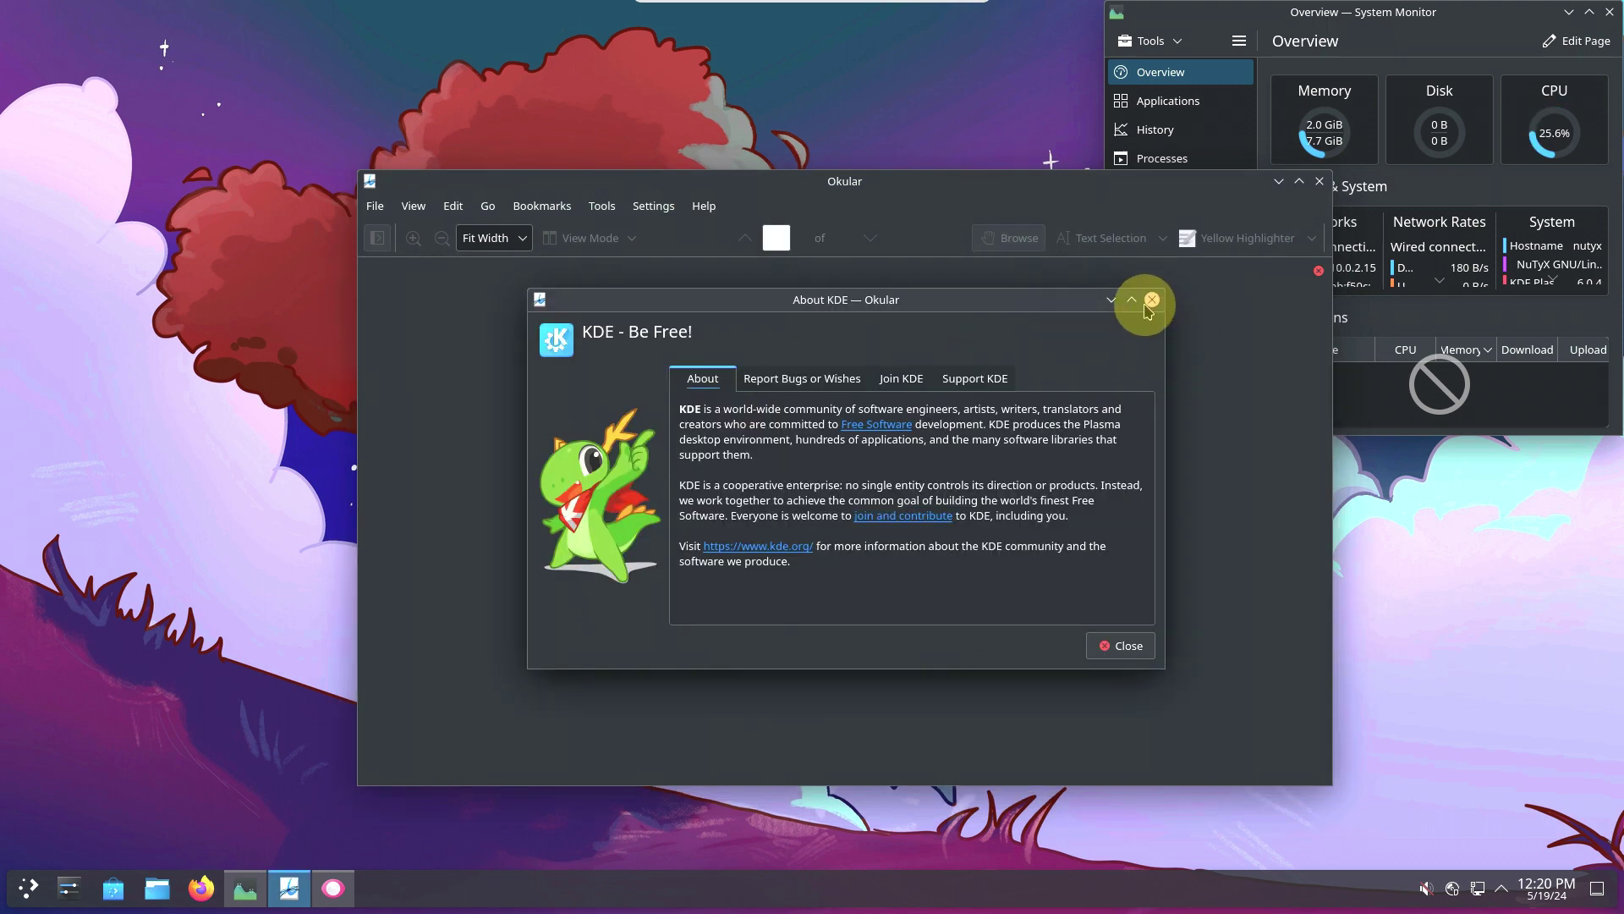
left_click(1151, 300)
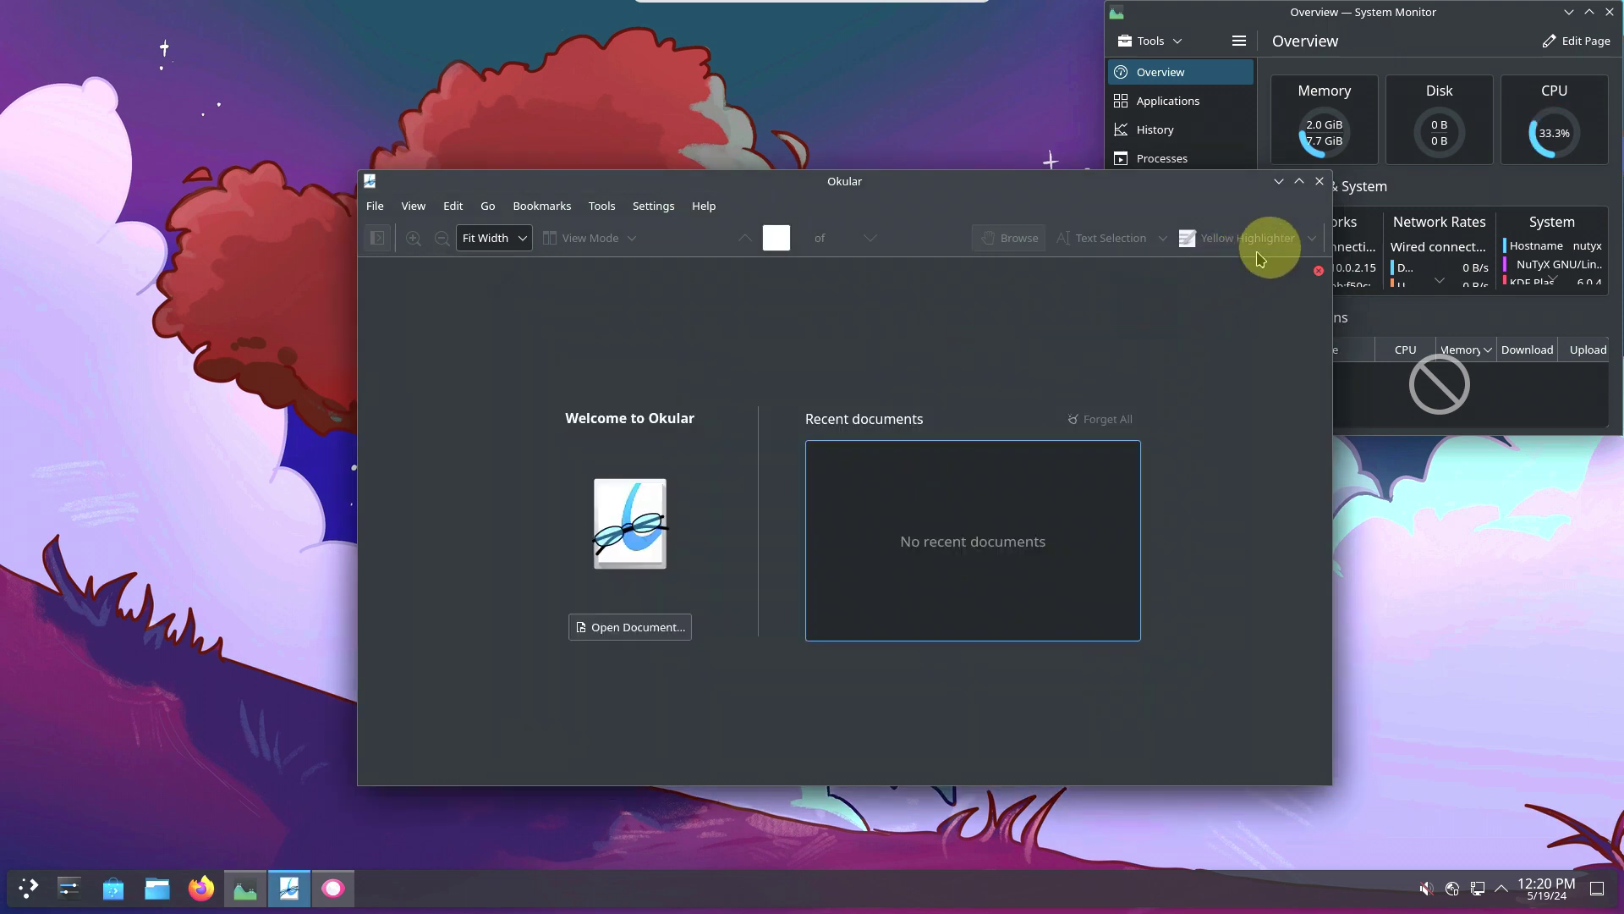
left_click(1319, 183)
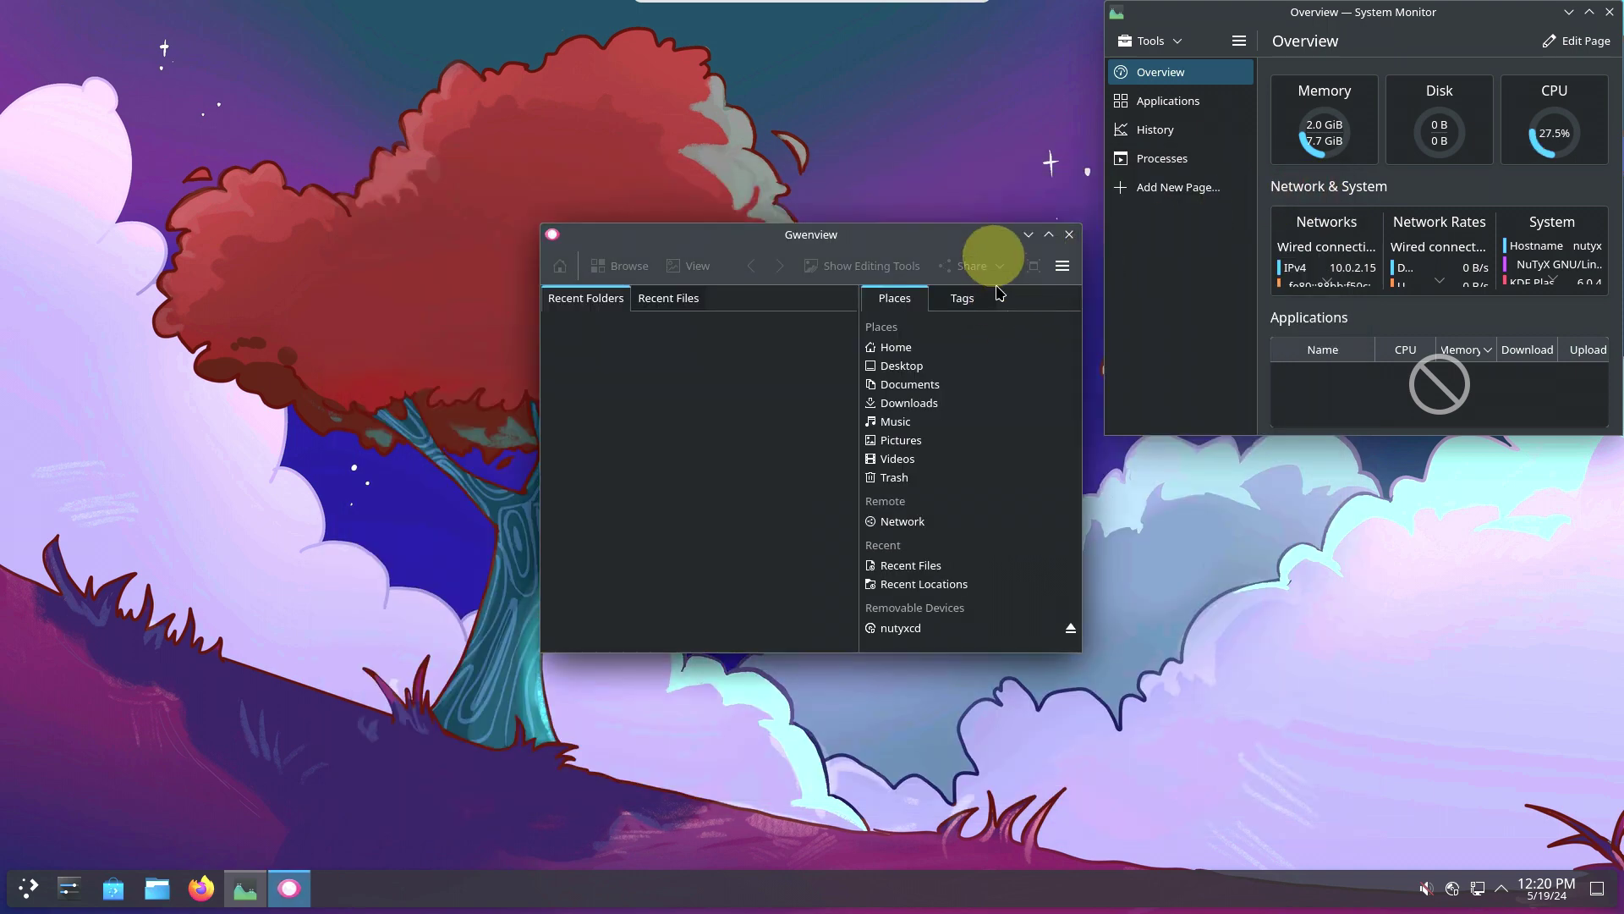
Check the version information in About Gwenview and close the Gwenview image viewer.
left_click(1073, 264)
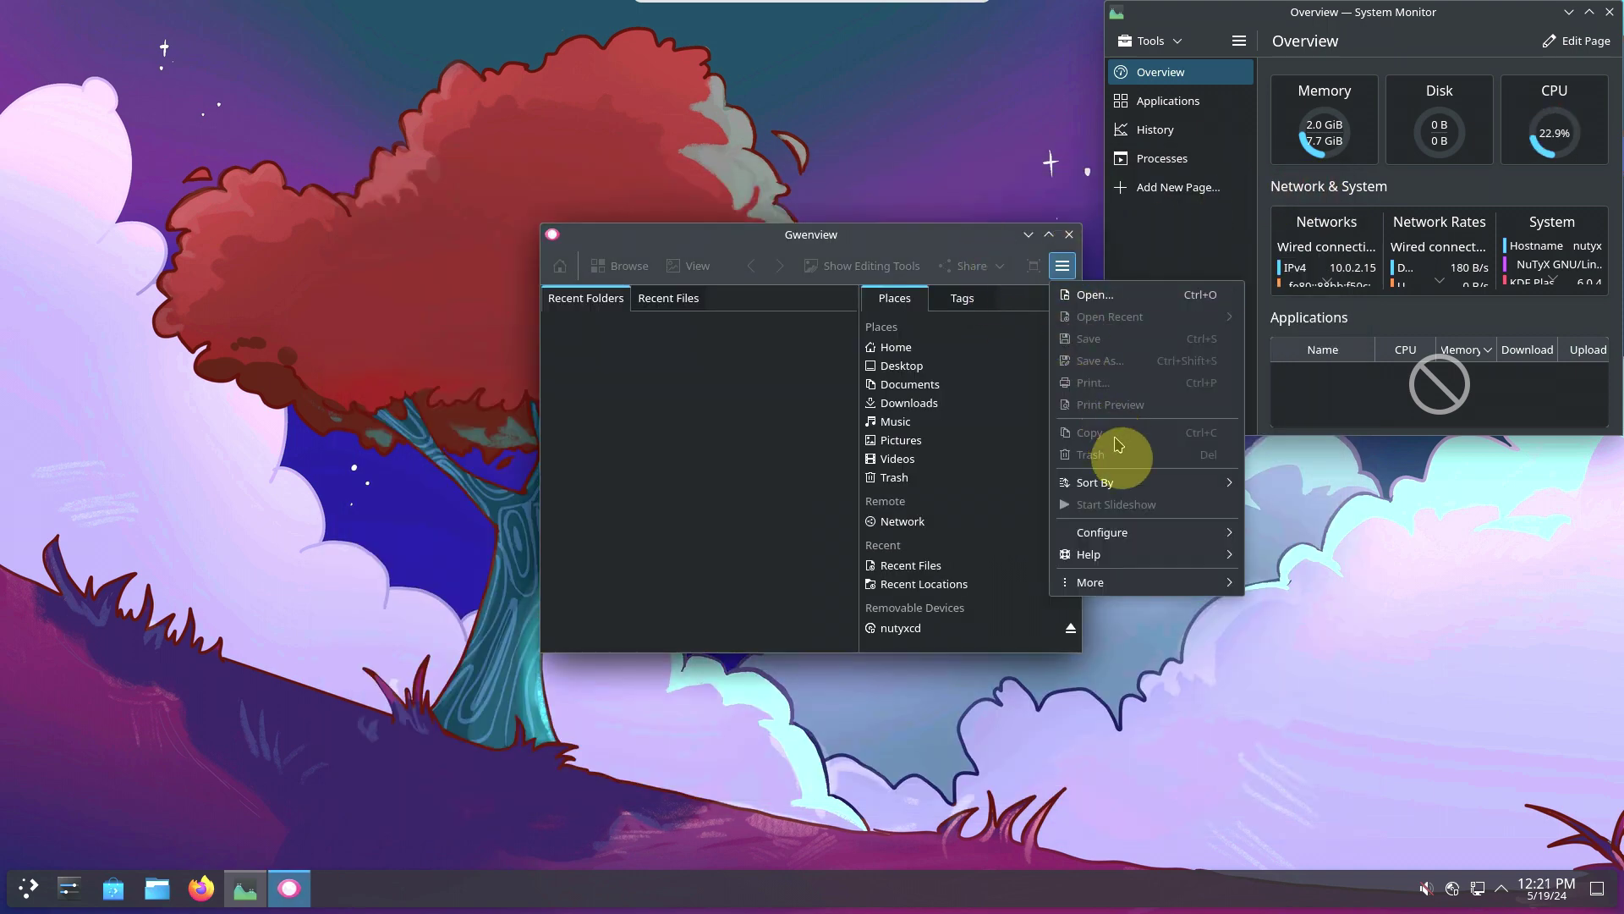
mouse_move(1168, 558)
left_click(1313, 682)
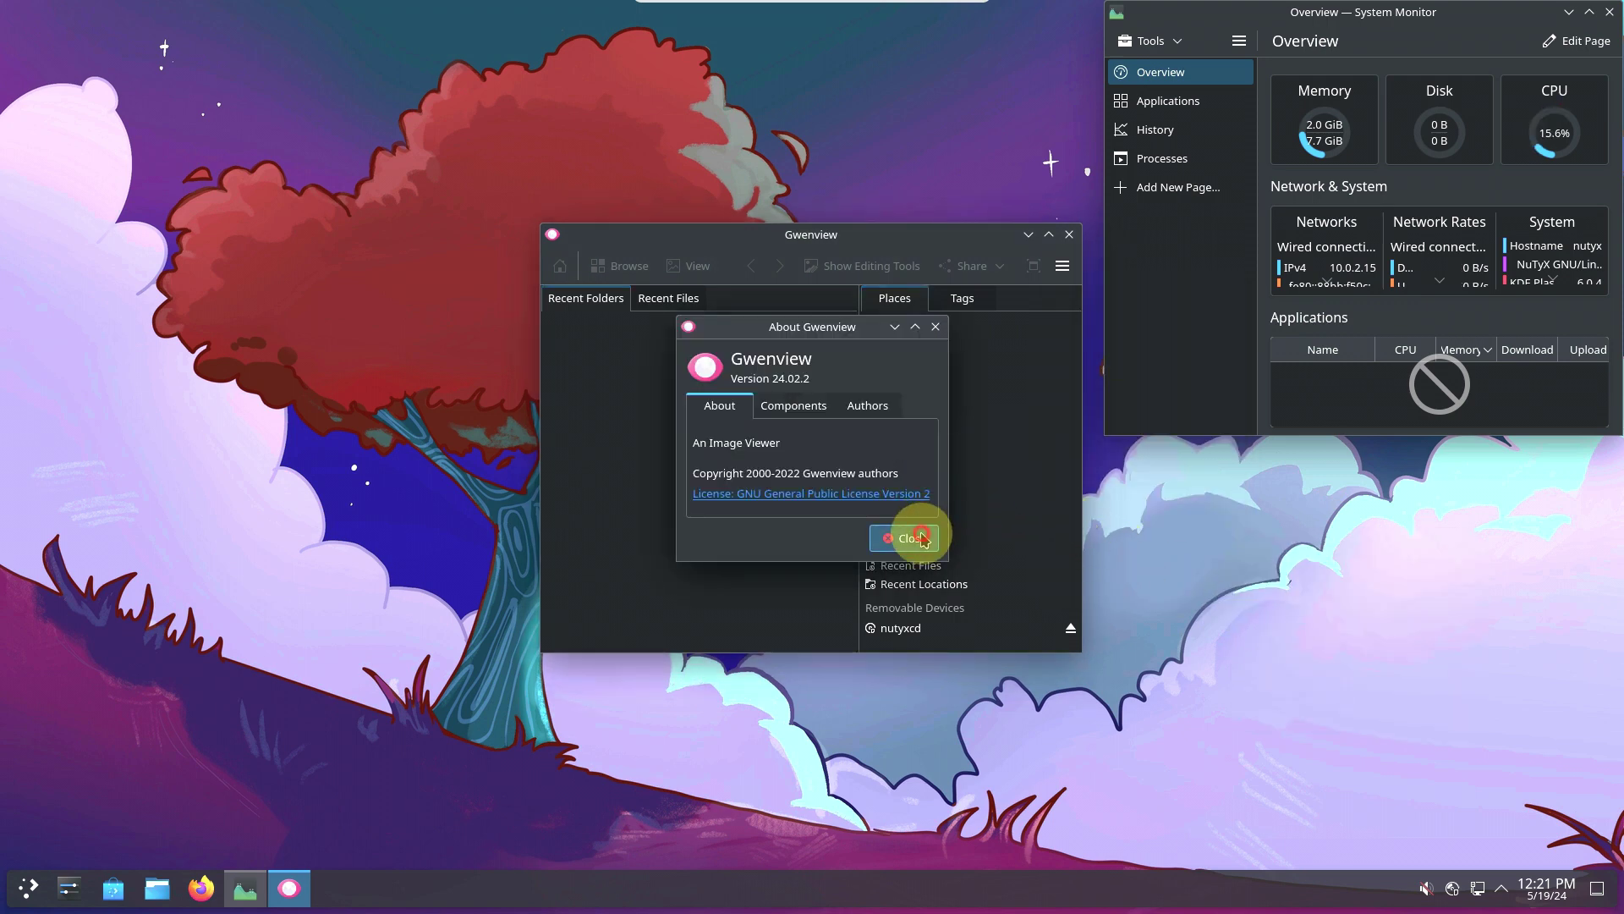
left_click(923, 539)
left_click(1068, 235)
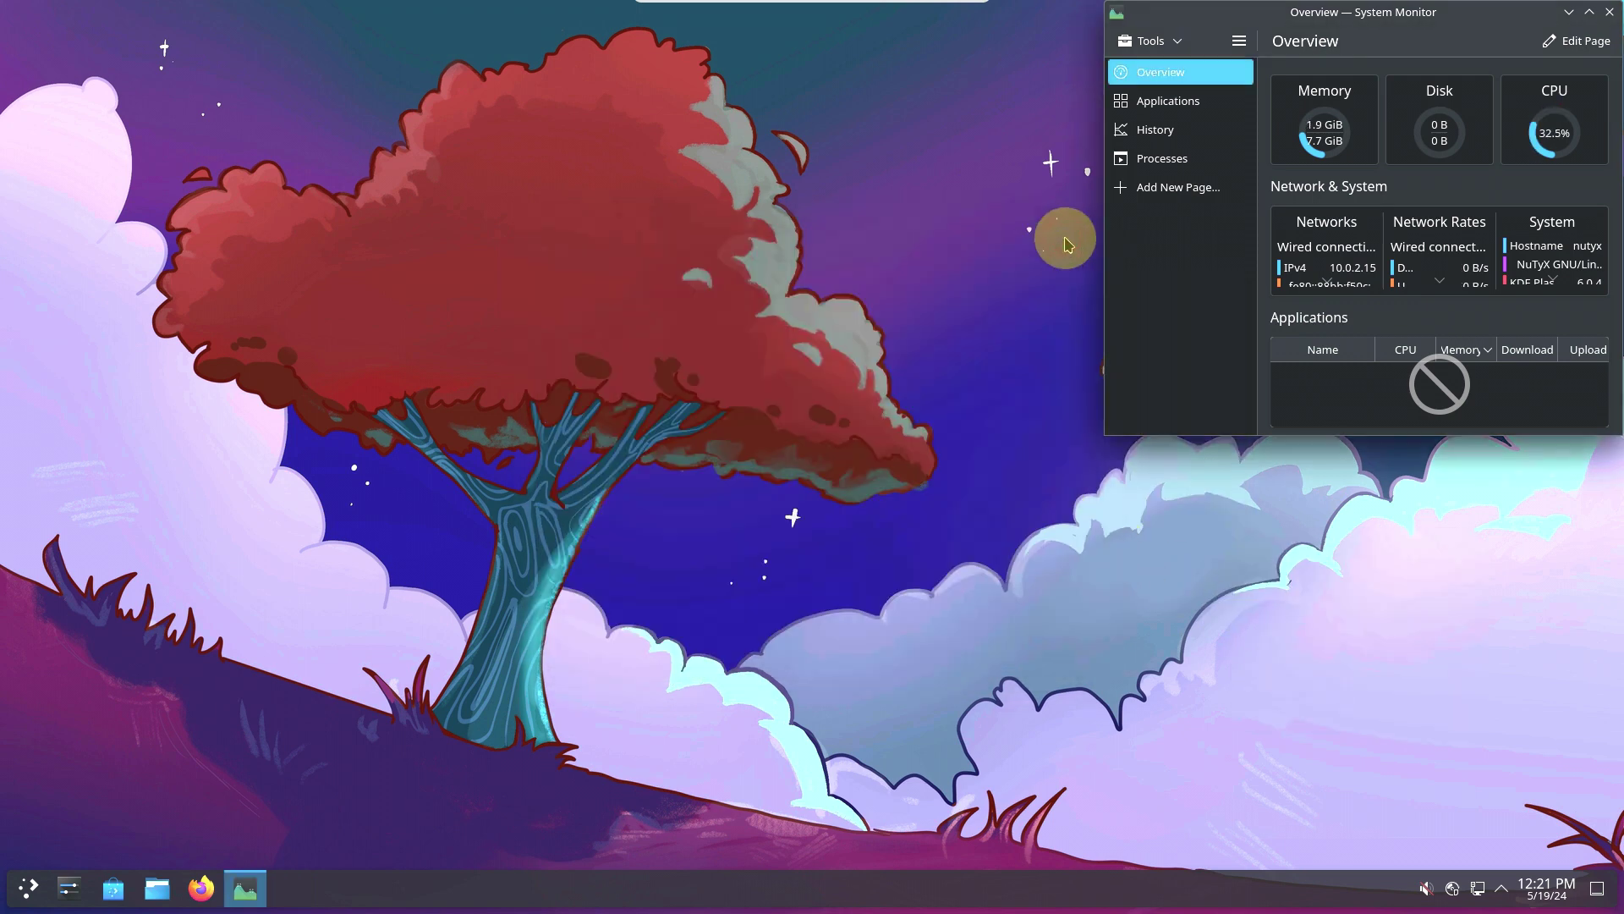
Maximize System Monitor, look through its Applications, History, Processes and Overview pages, and close it.
left_click(1590, 14)
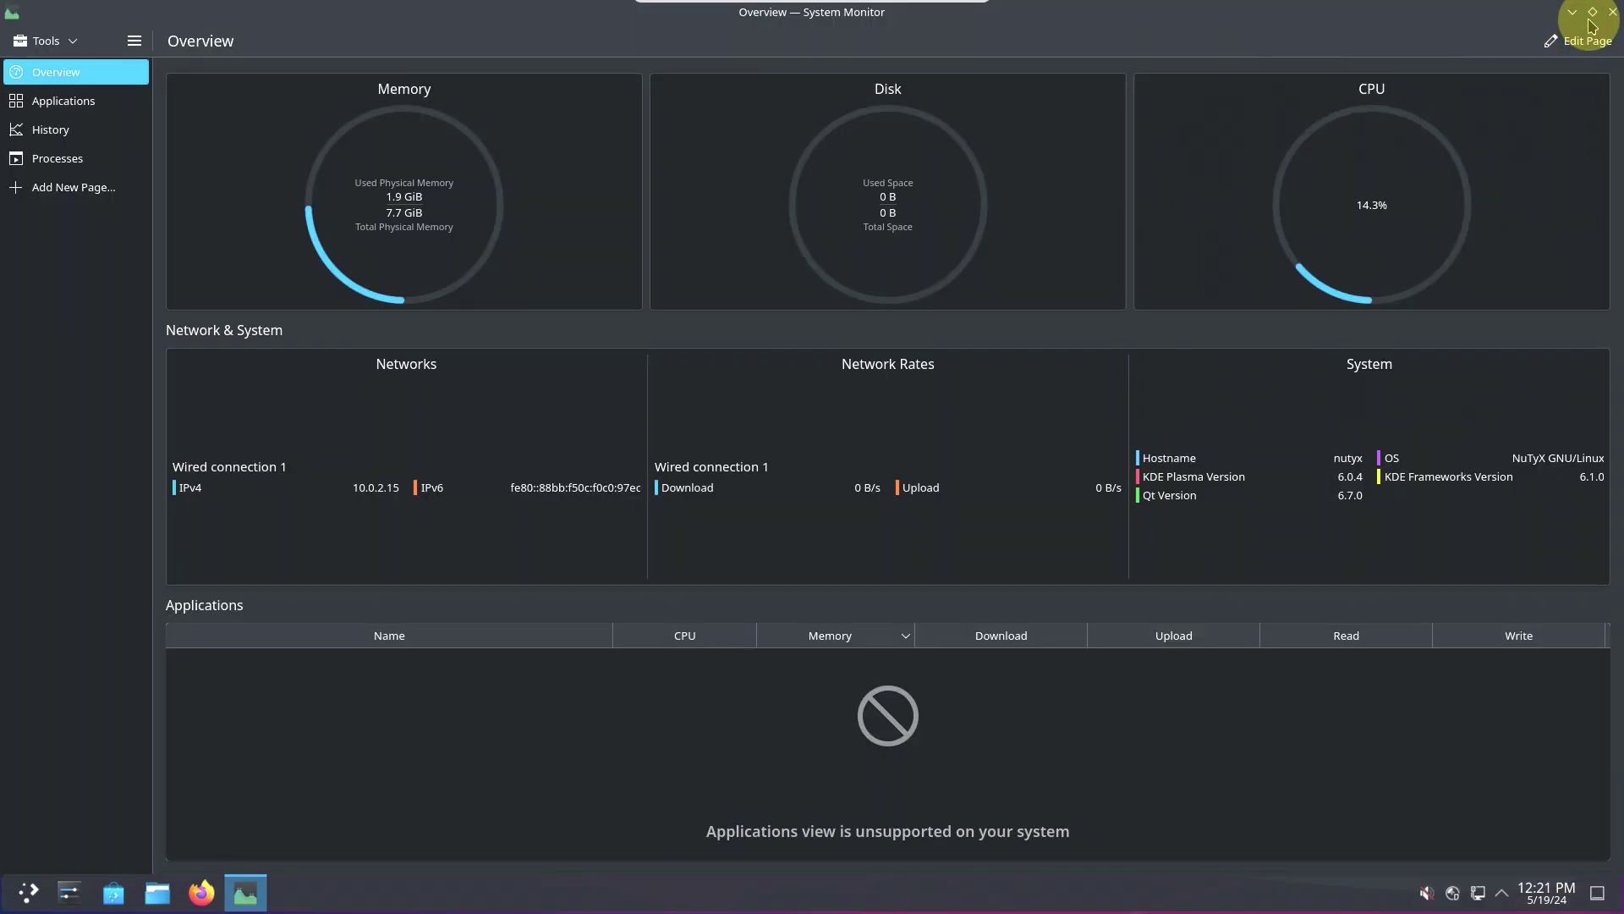
left_click(108, 103)
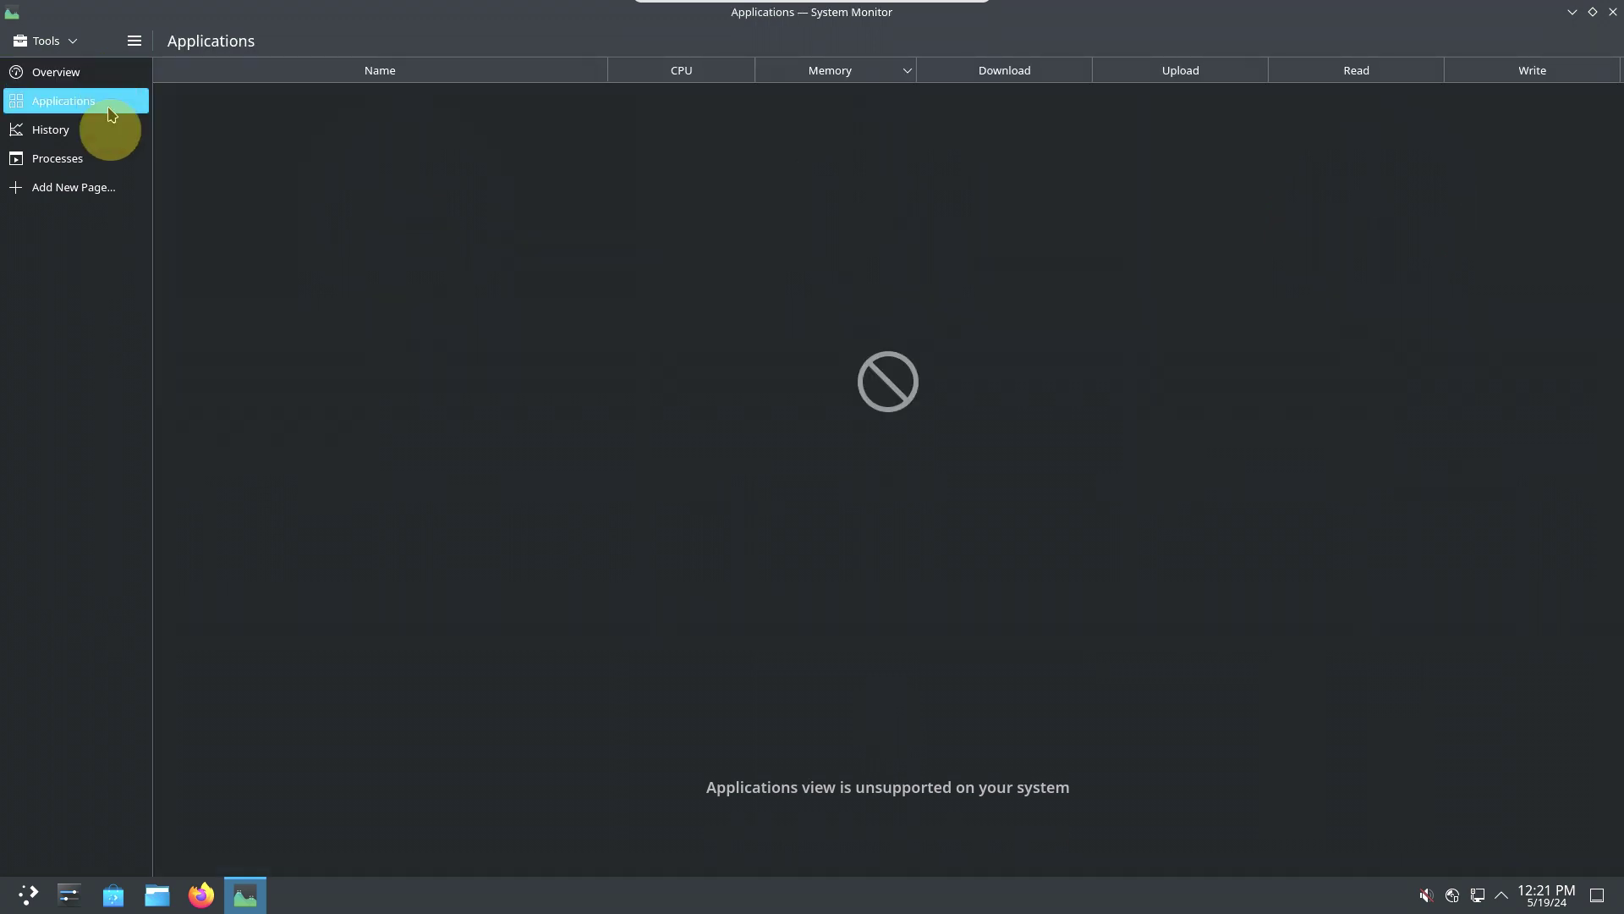
left_click(113, 133)
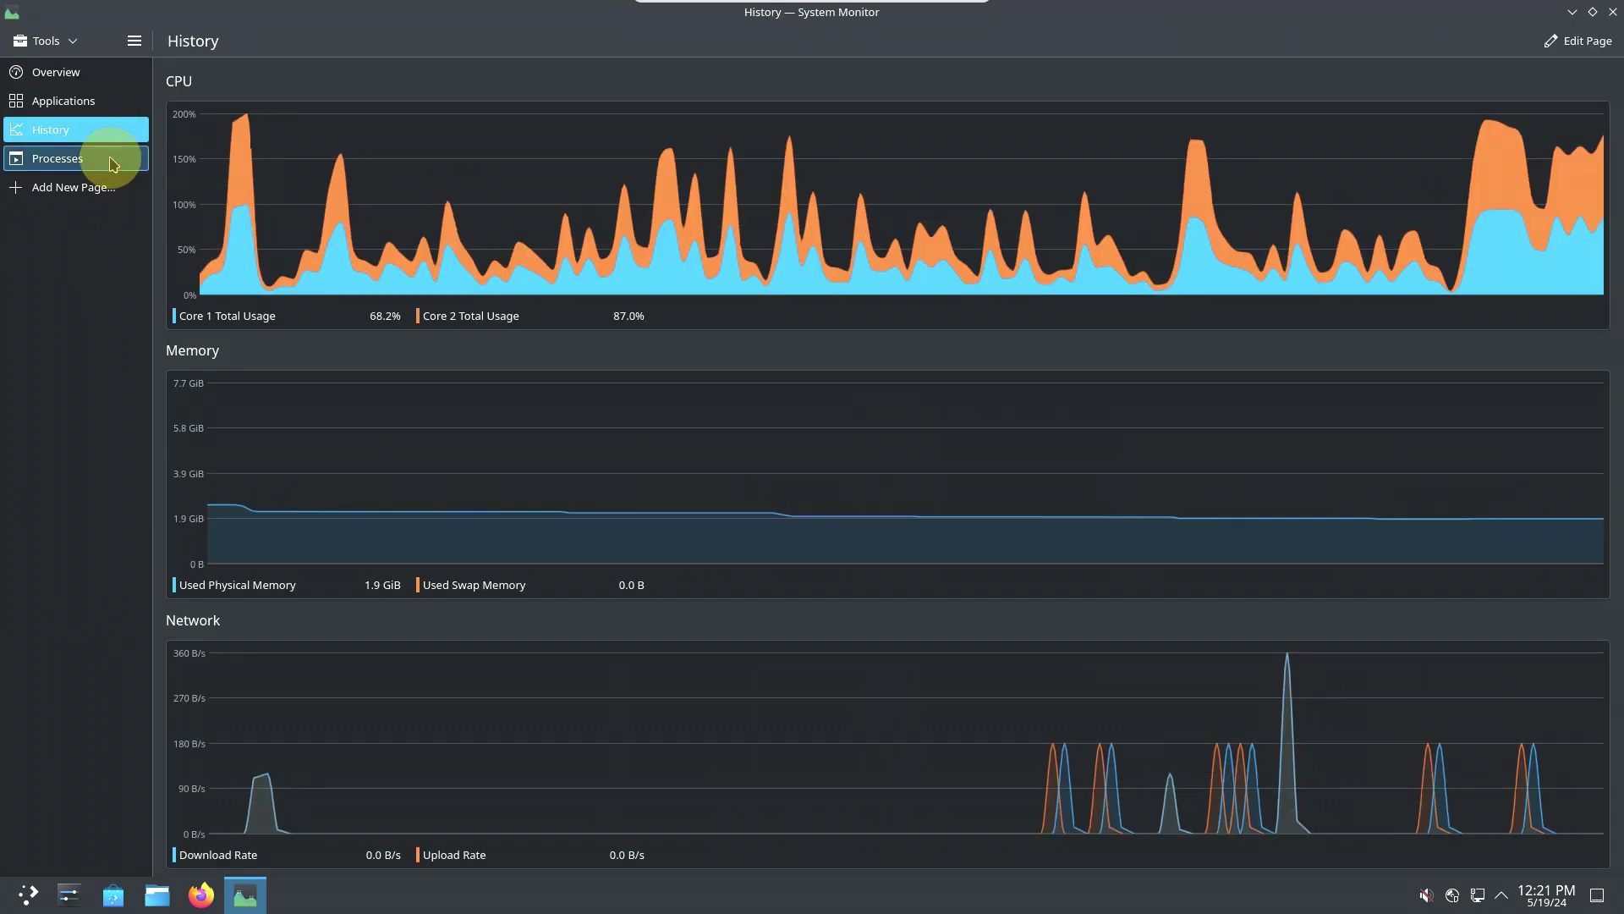
left_click(112, 160)
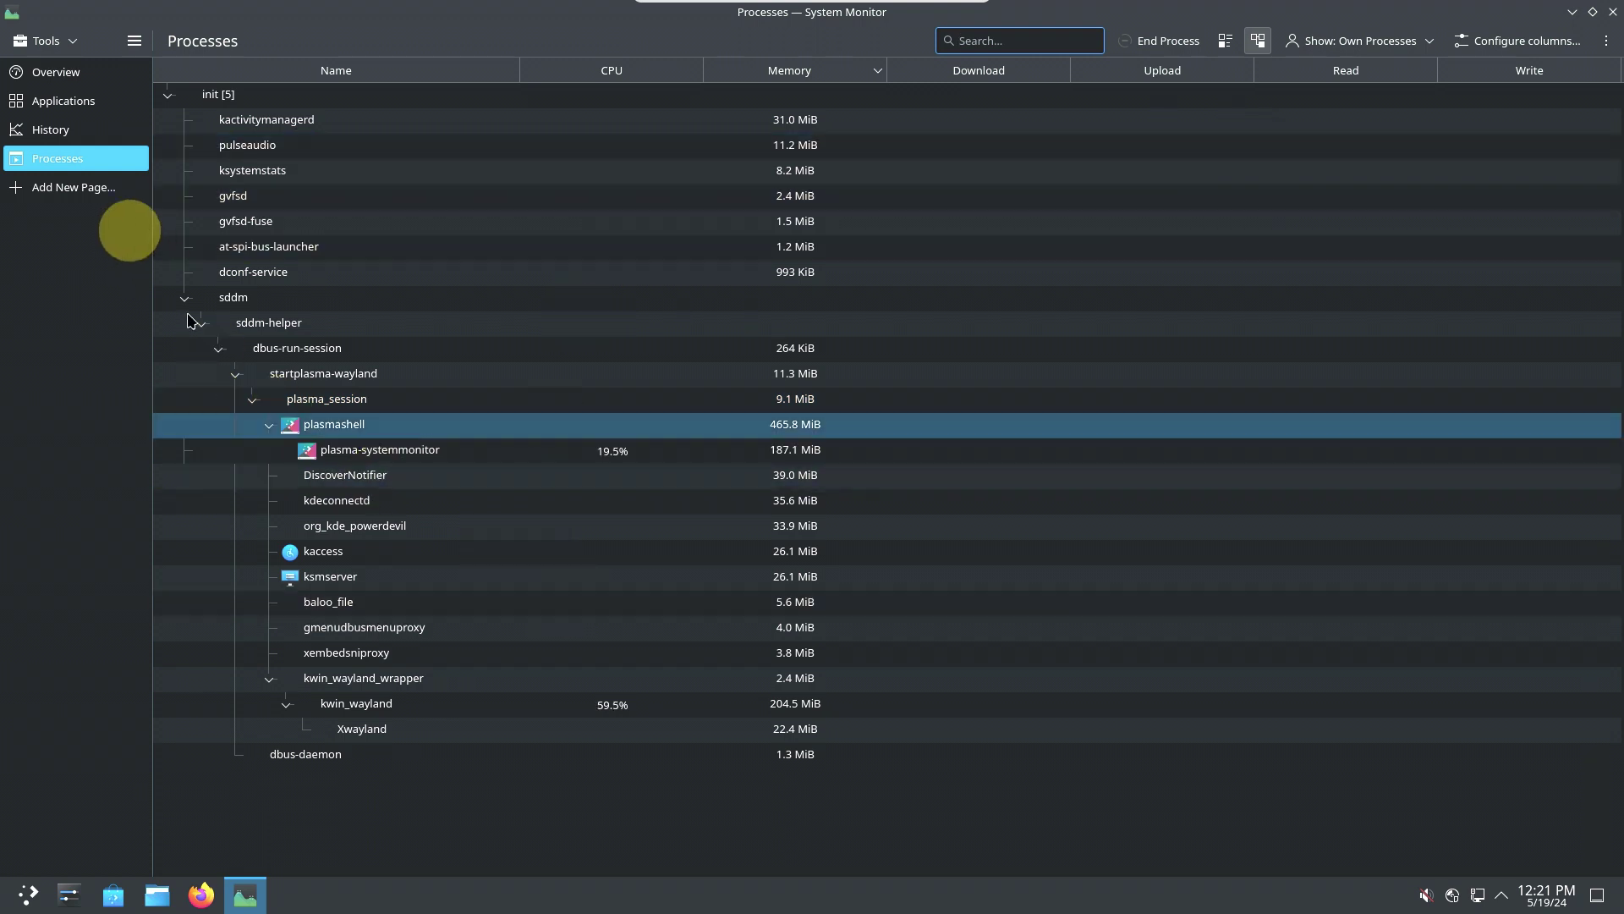
left_click(62, 81)
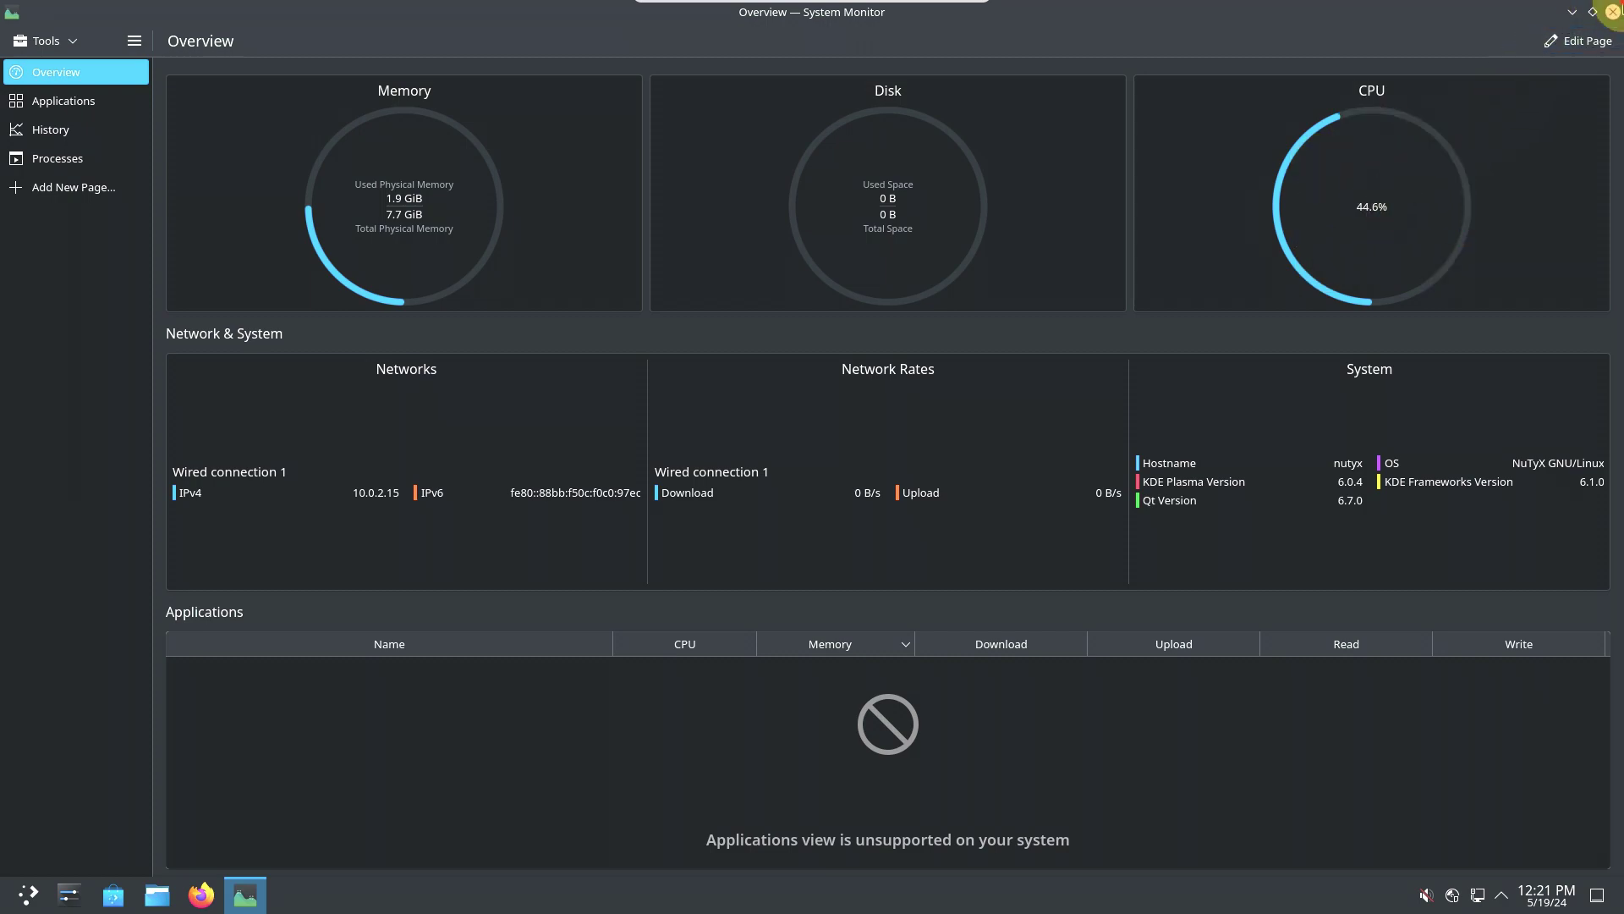
left_click(1613, 11)
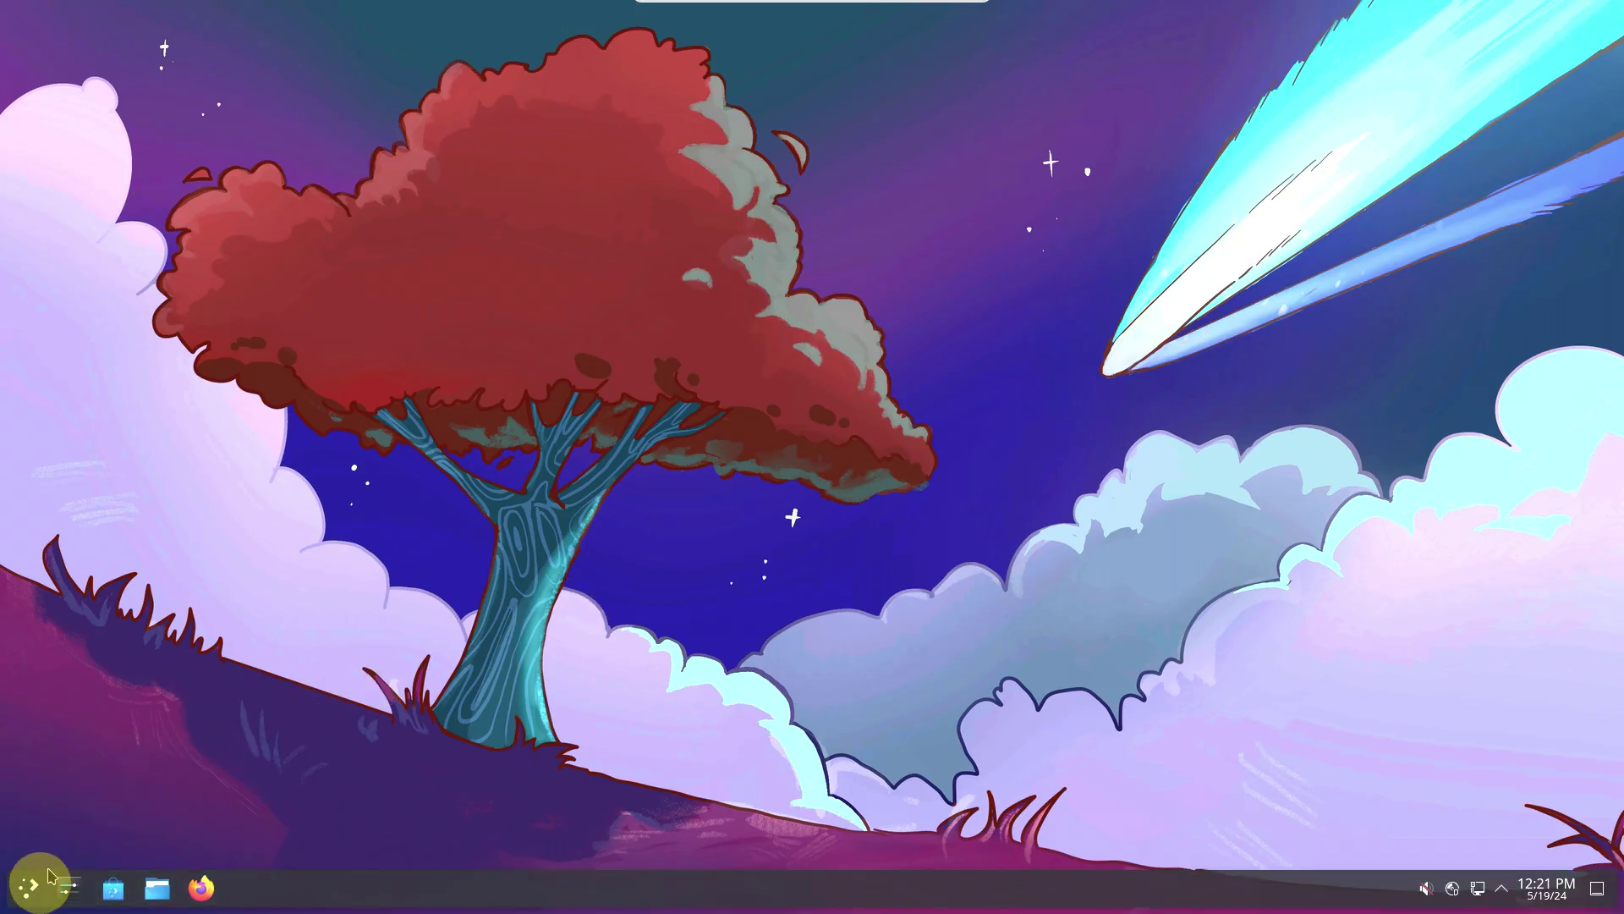
Shut down the NuTyX system and confirm the shutdown without waiting for the countdown.
left_click(24, 895)
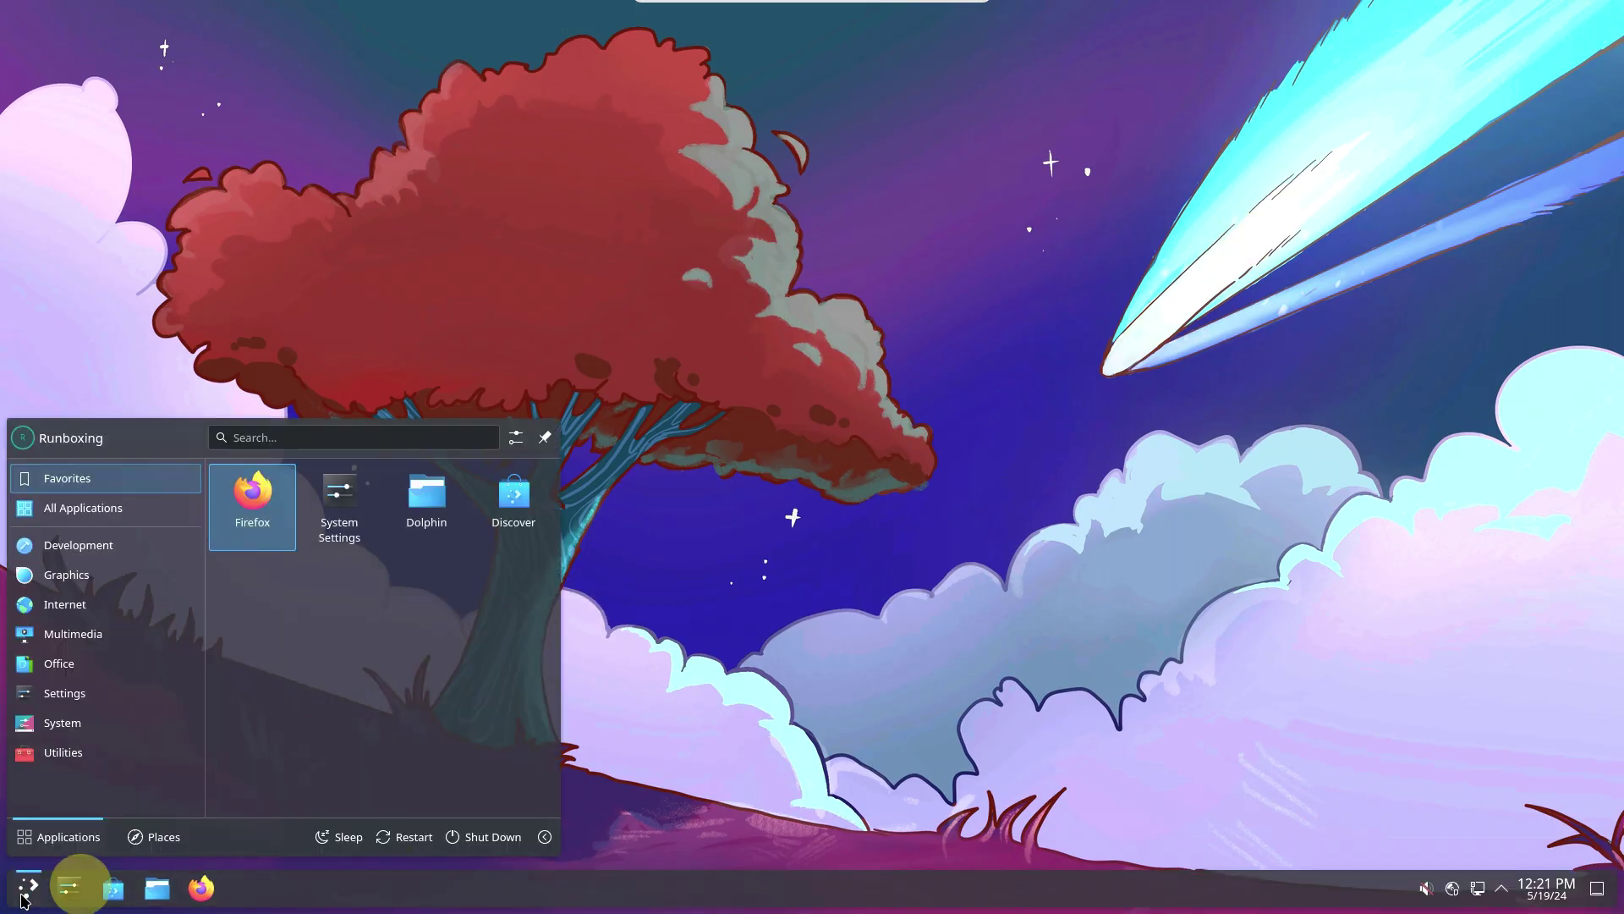
left_click(516, 849)
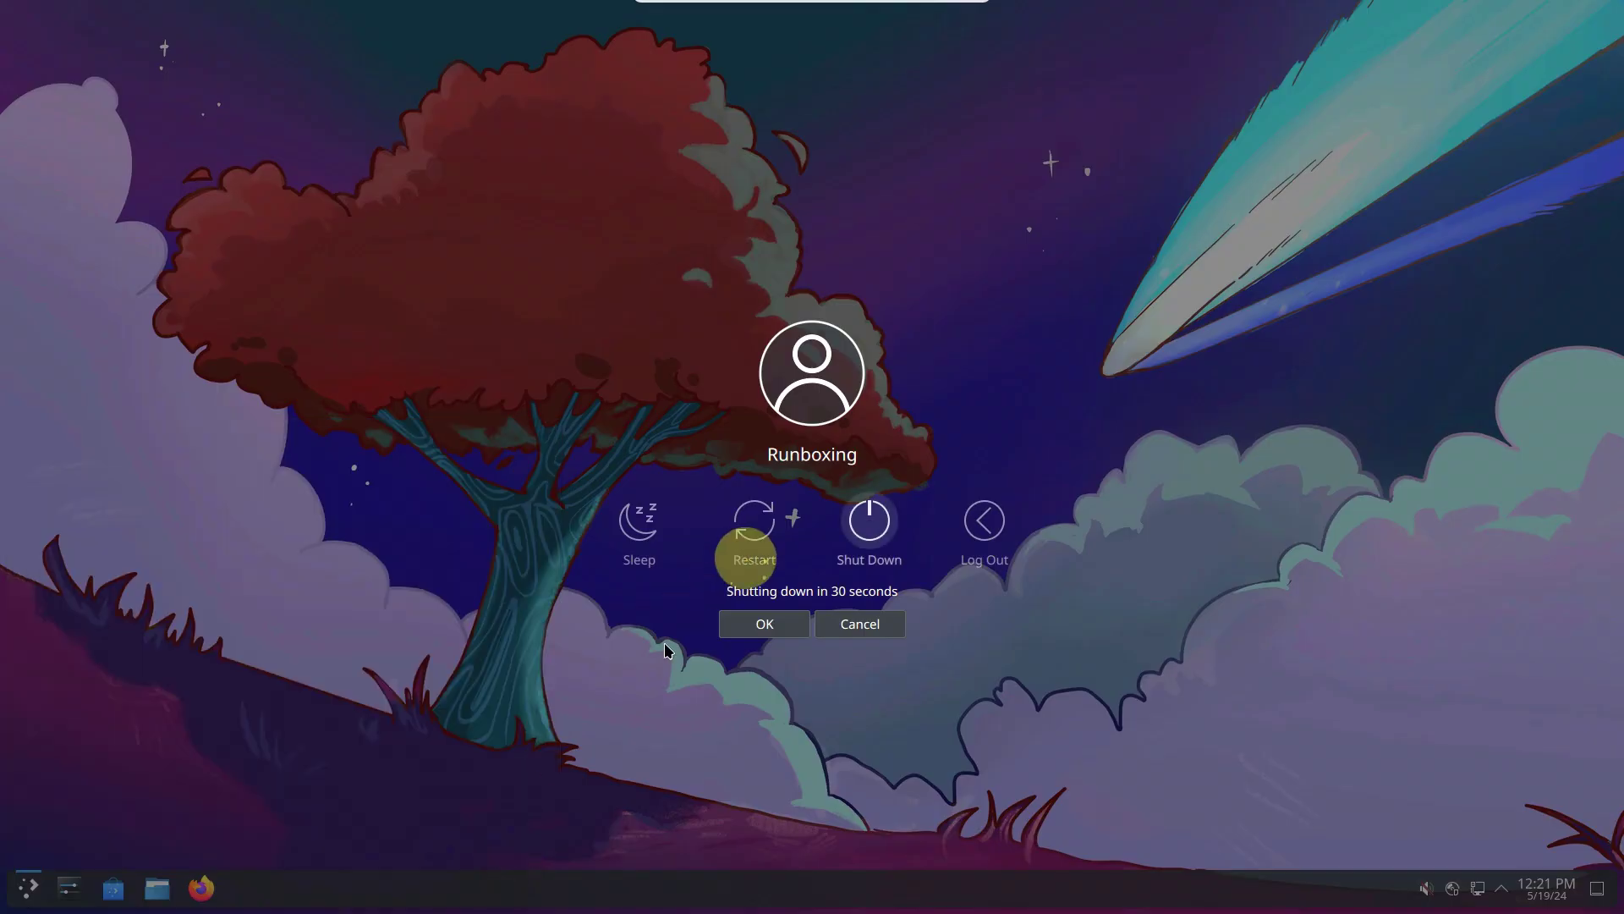
left_click(860, 521)
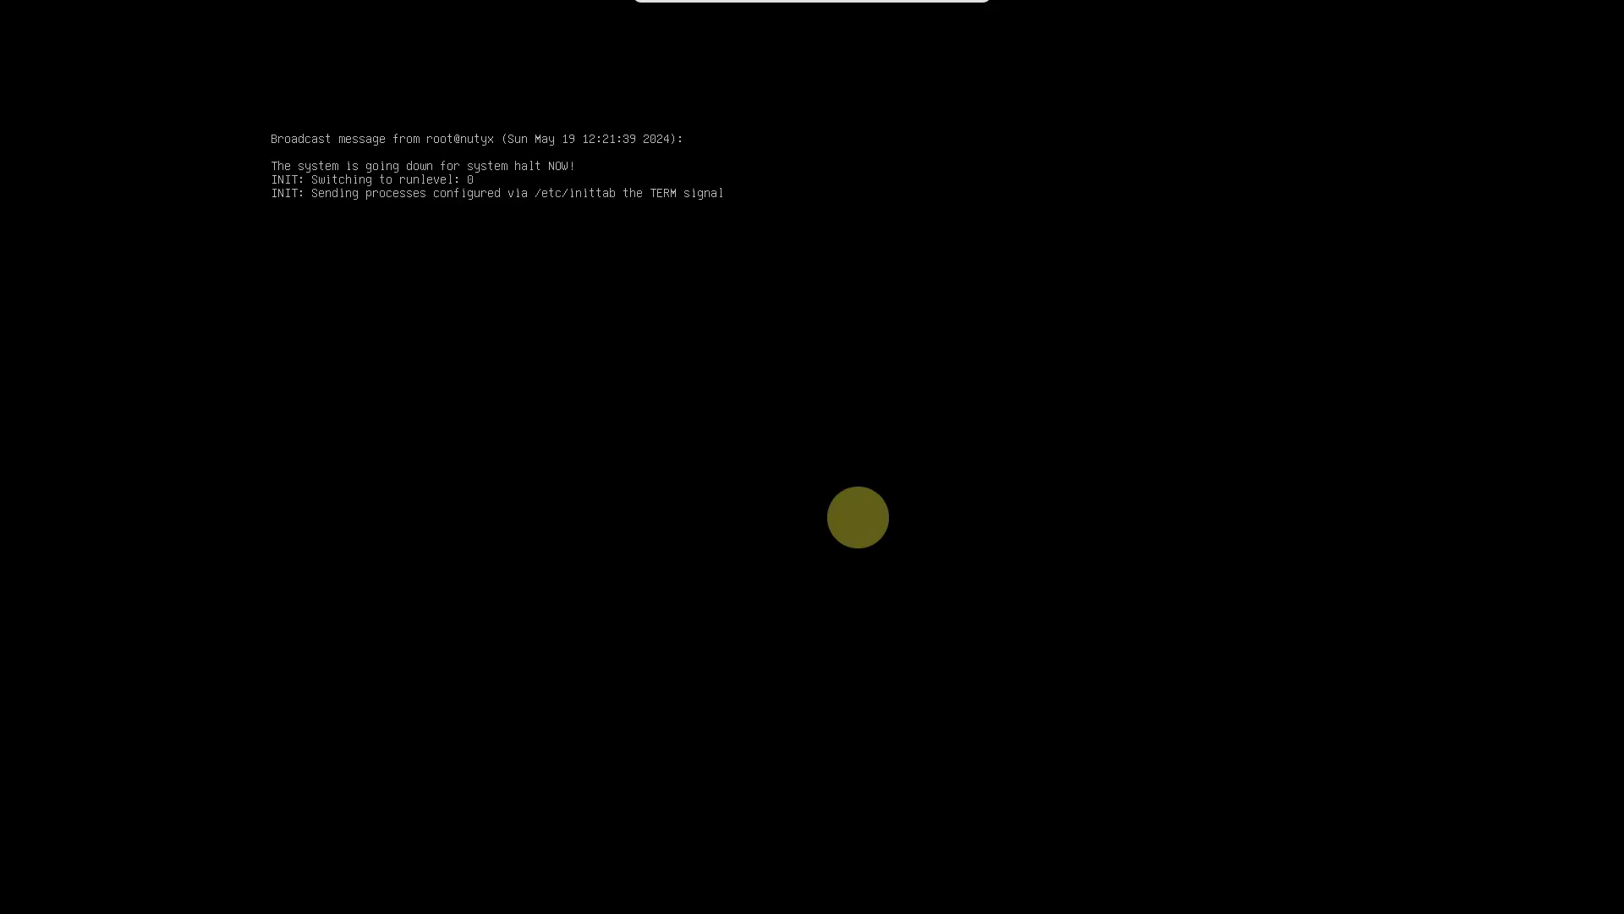